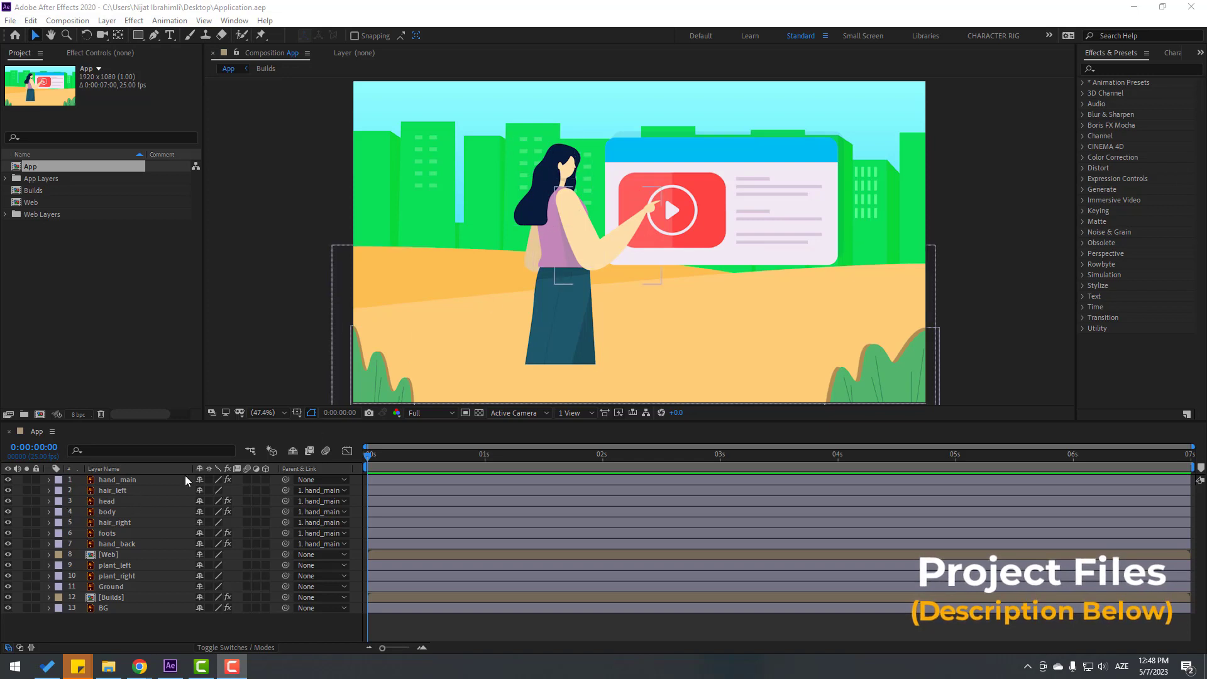
- Select the seven character layers, hand_main through hand_back
click(126, 480)
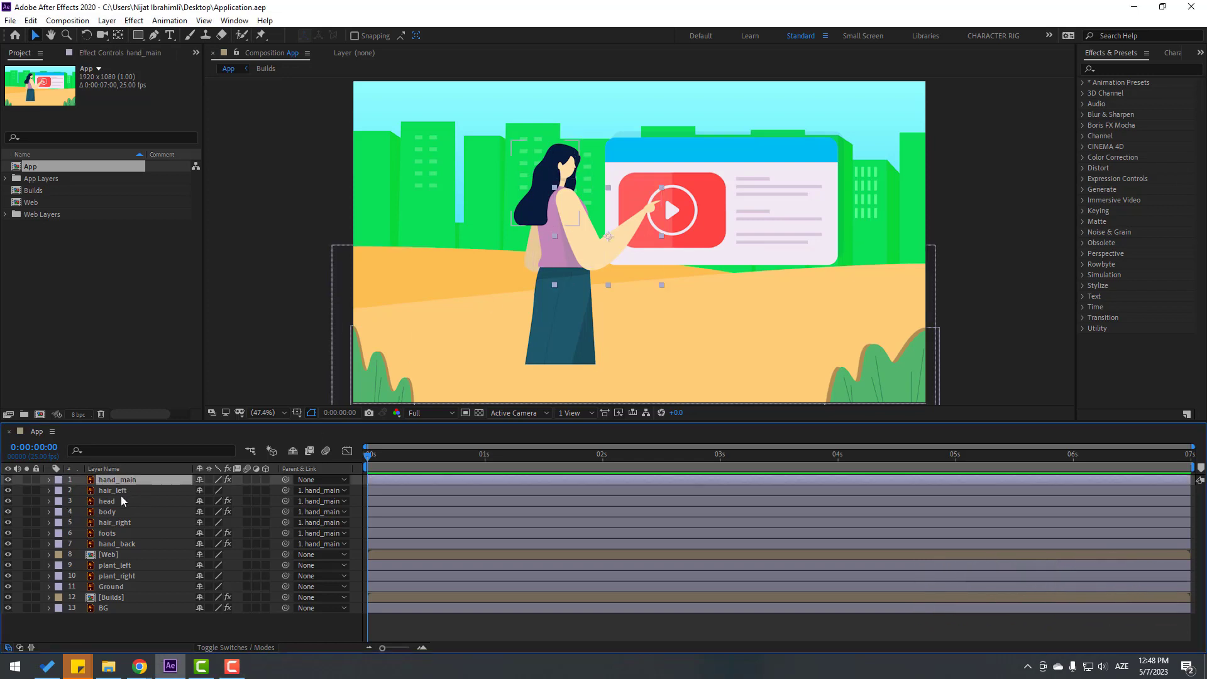
ctrl+click(125, 491)
ctrl+click(114, 501)
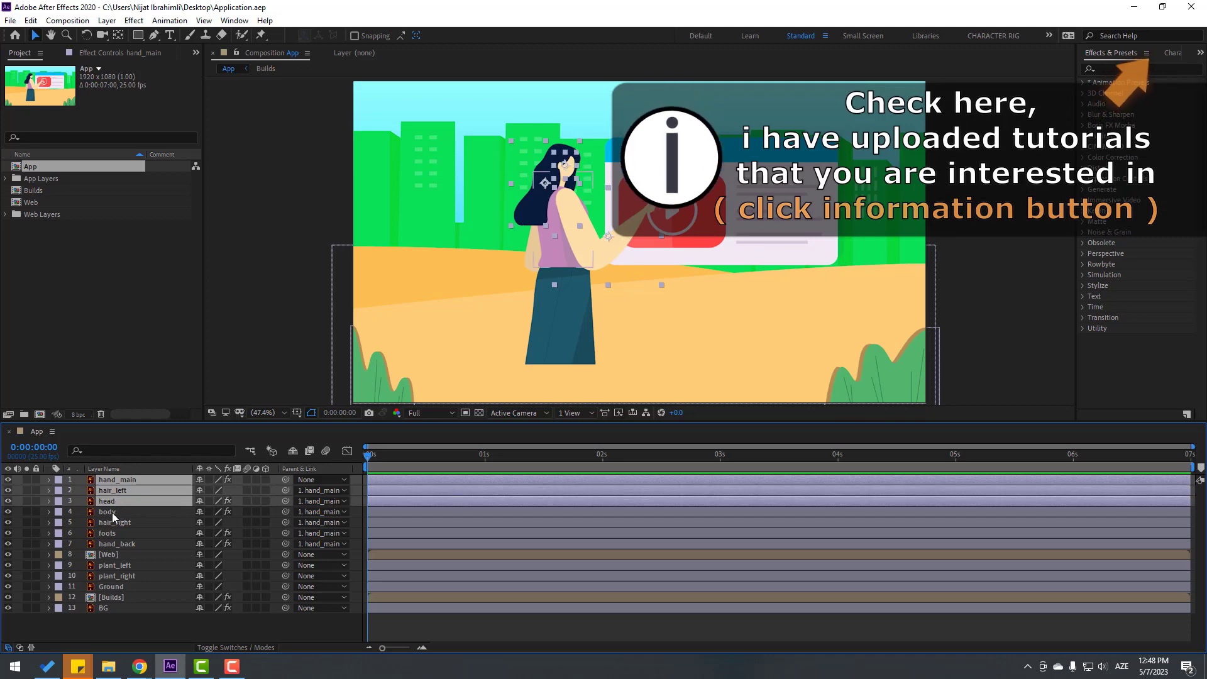
ctrl+click(112, 512)
ctrl+click(132, 523)
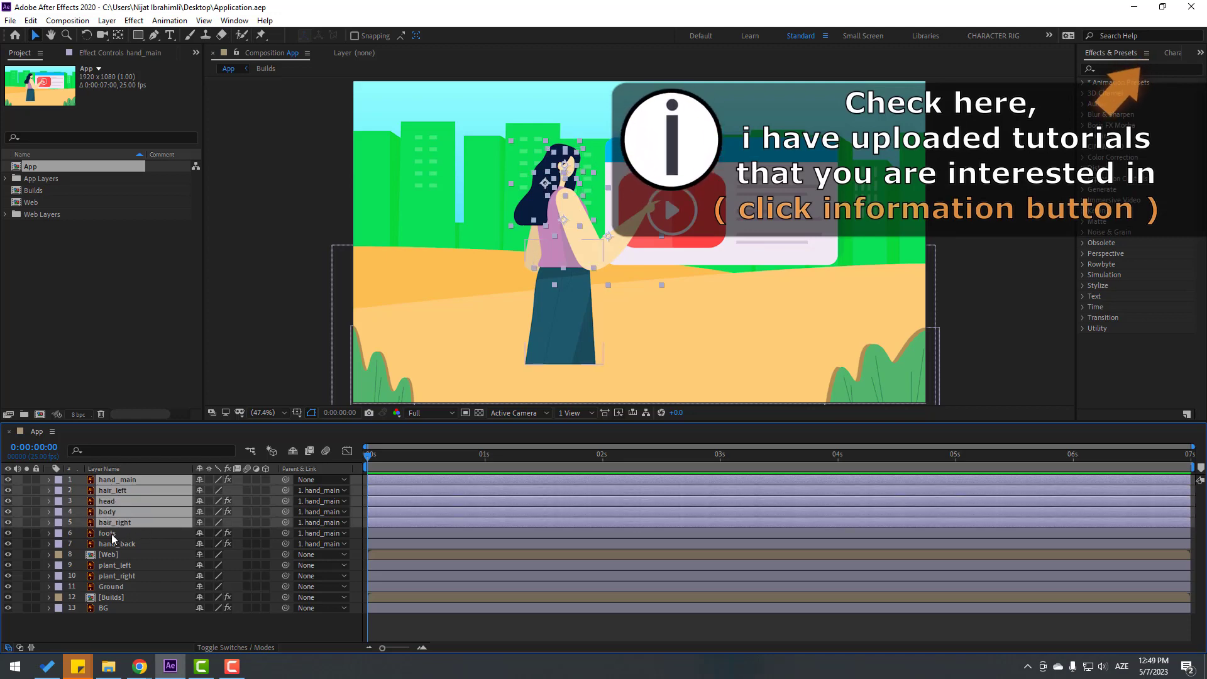
ctrl+click(113, 534)
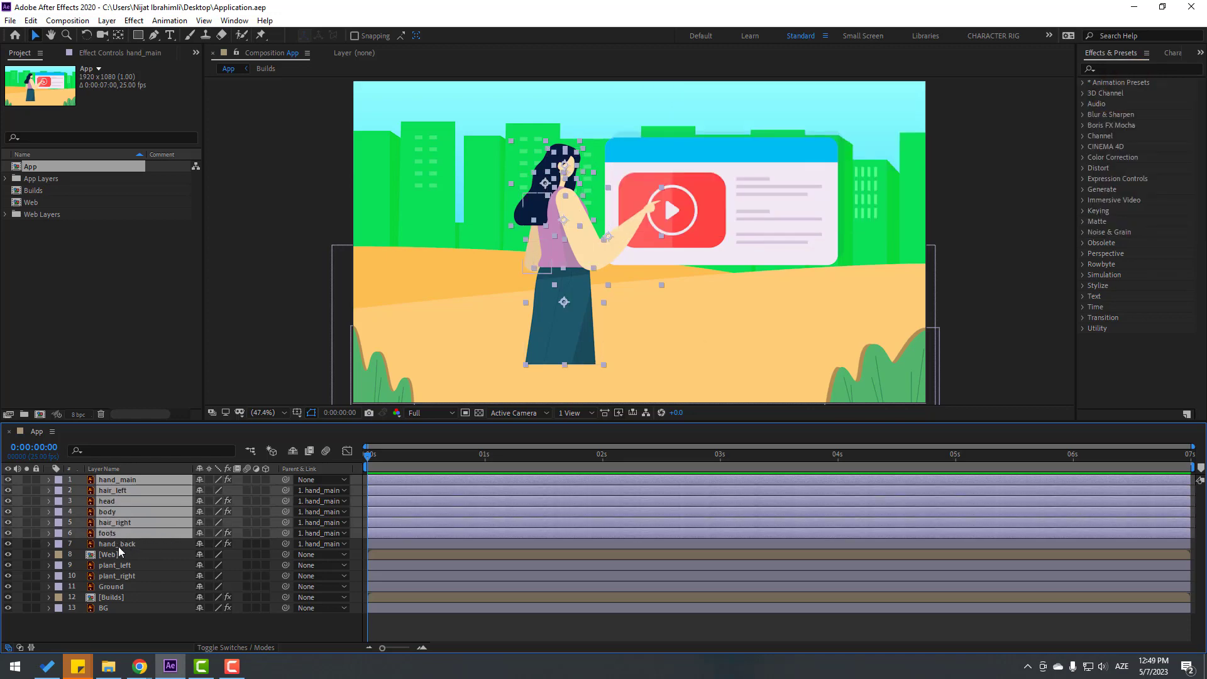
ctrl+click(118, 545)
- Pre-compose the selected layers into a composition named 'Character' and open it
right_click(112, 507)
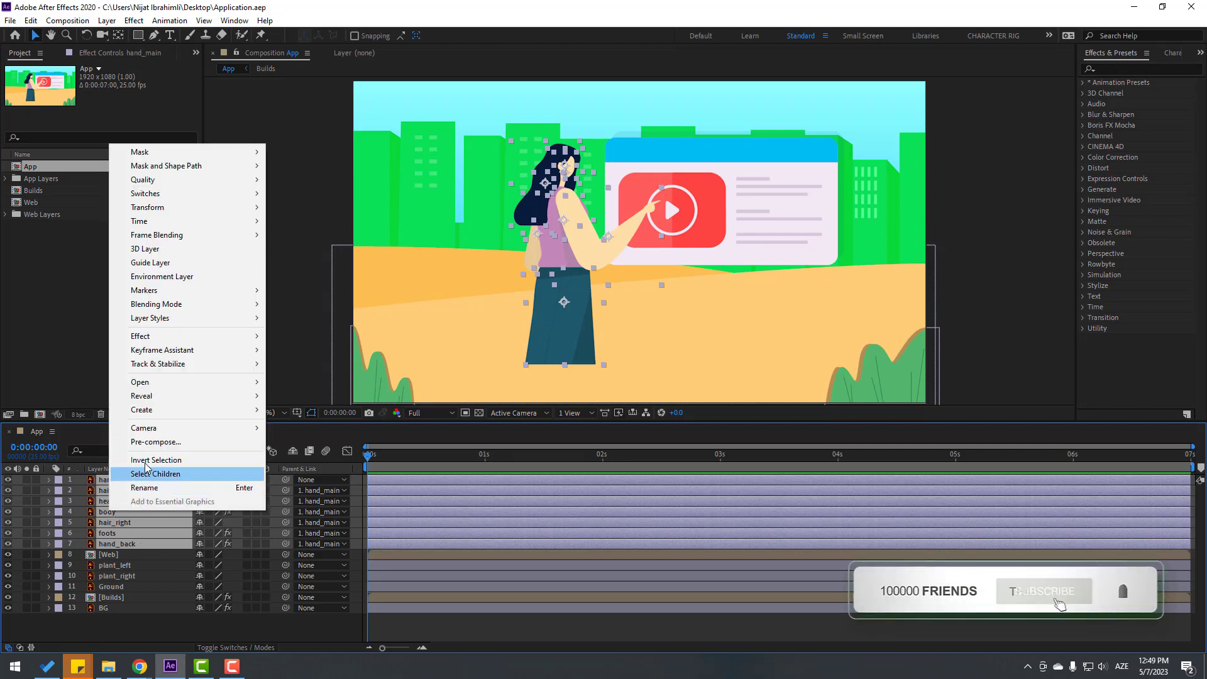
click(157, 443)
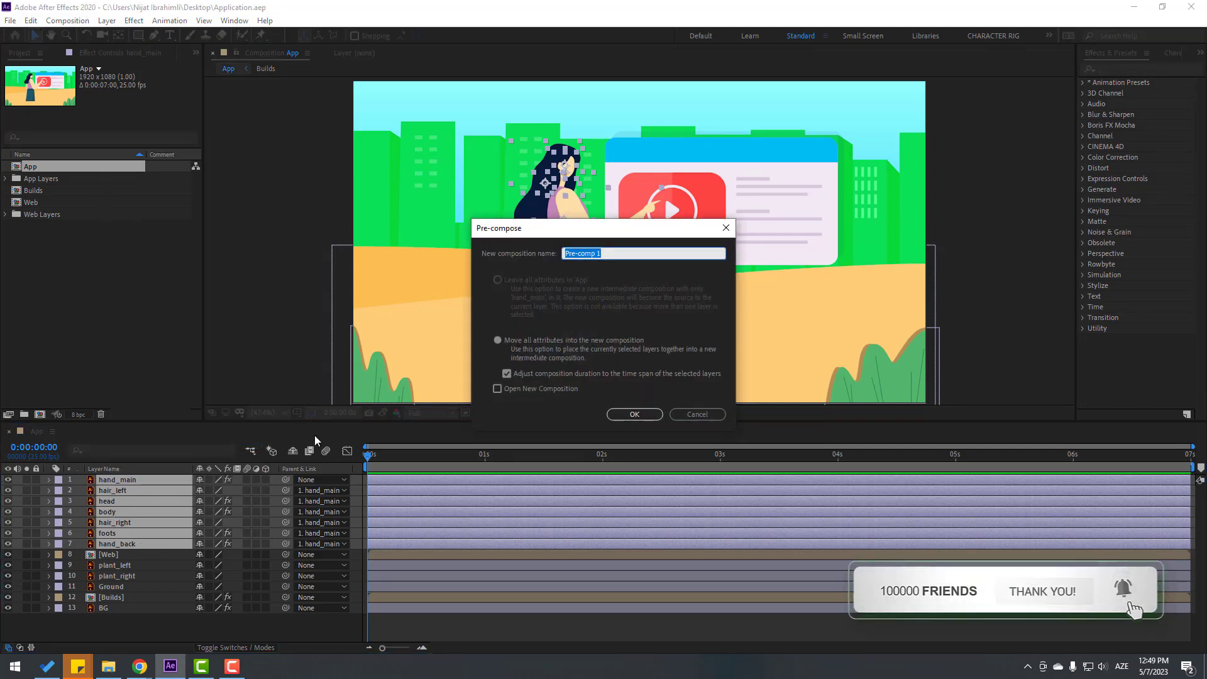
text(Character)
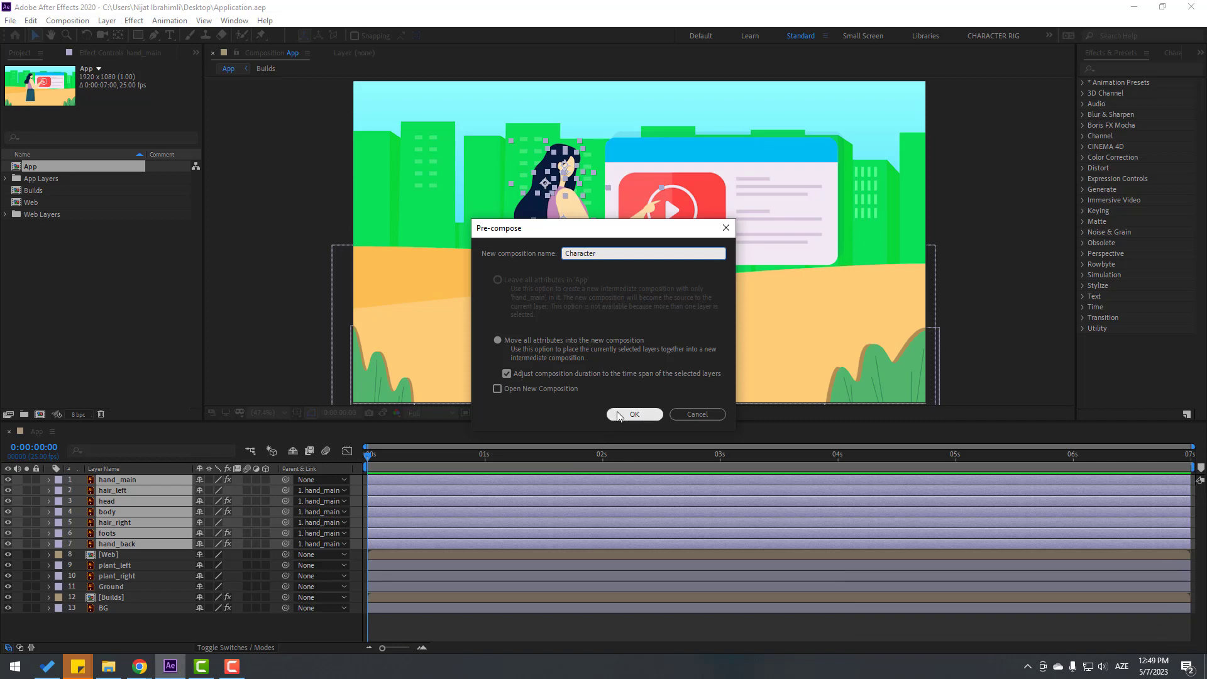
click(620, 415)
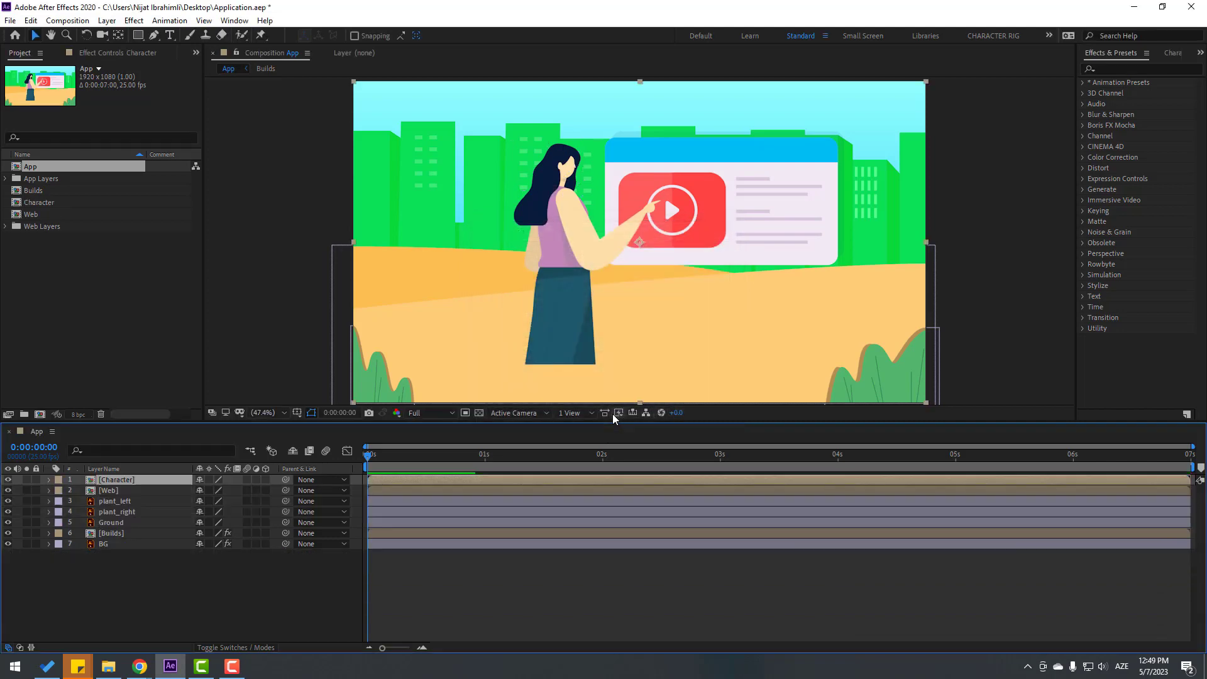
double_click(113, 484)
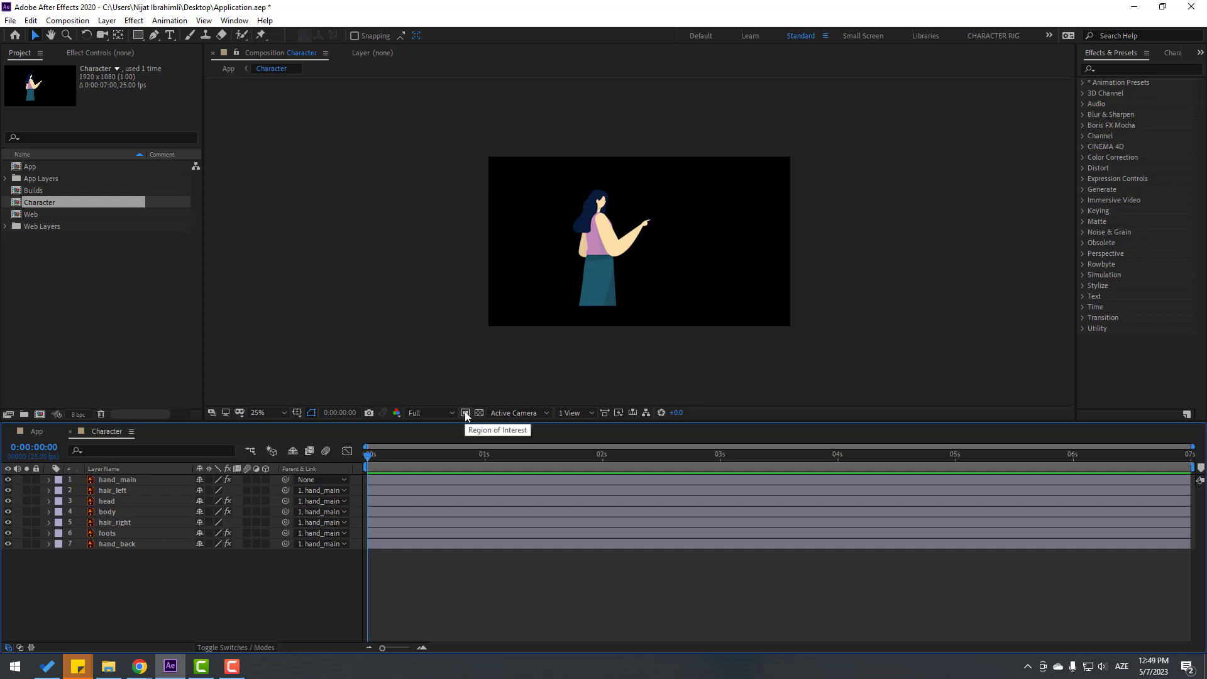
- Crop the Character comp to a 792×912 region of interest around the figure, then return to App
click(465, 414)
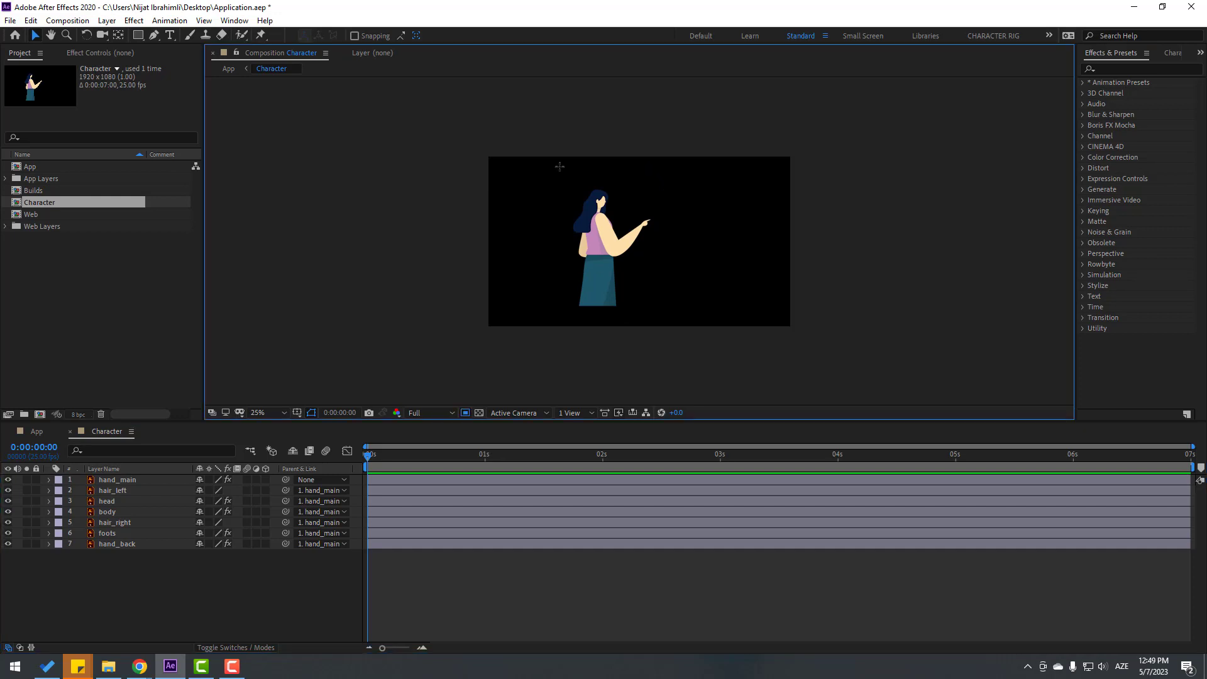
drag(559, 164, 686, 309)
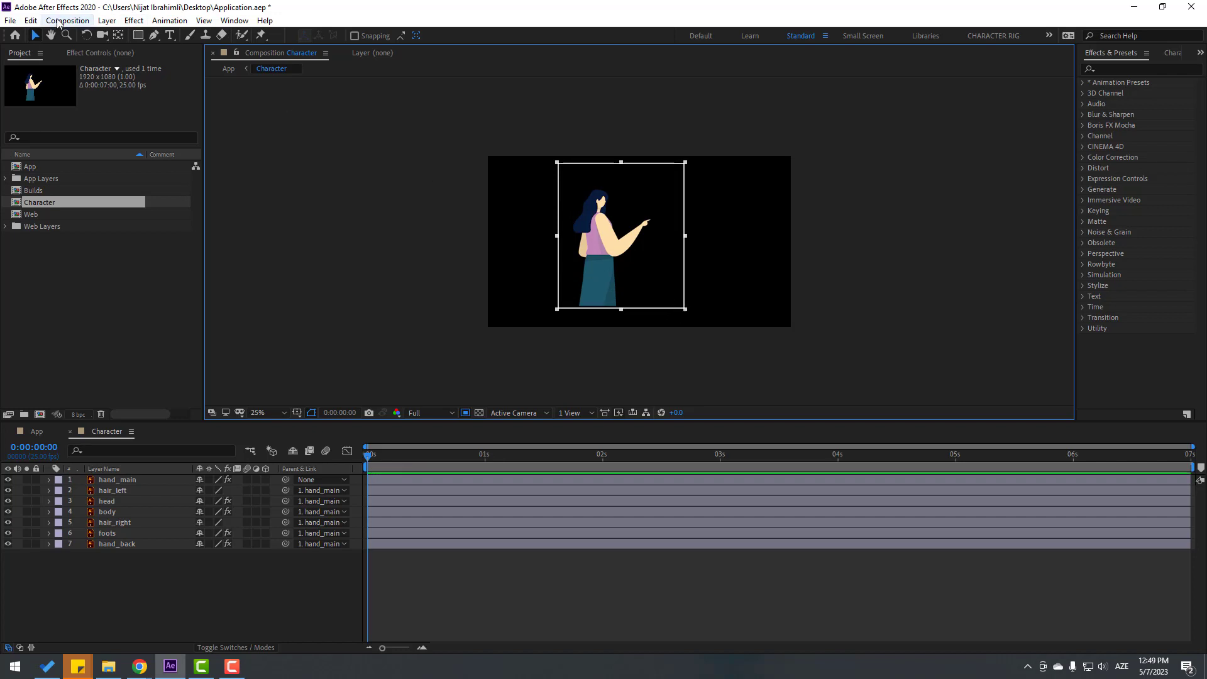
click(59, 21)
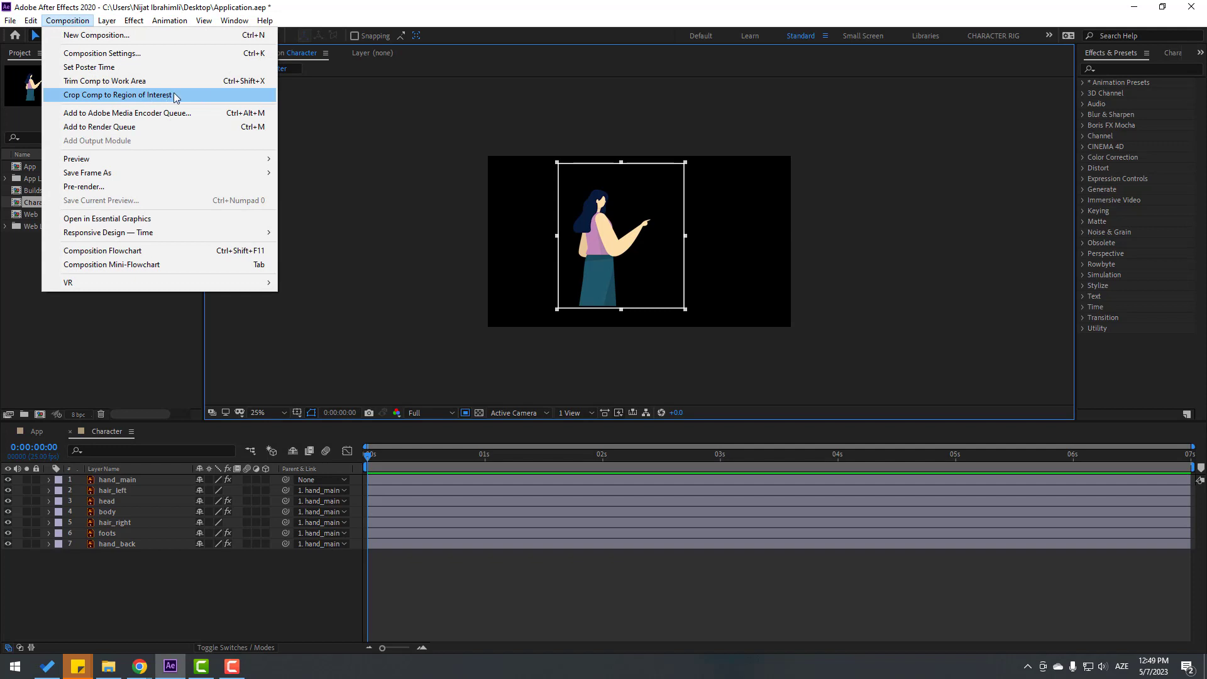
click(137, 95)
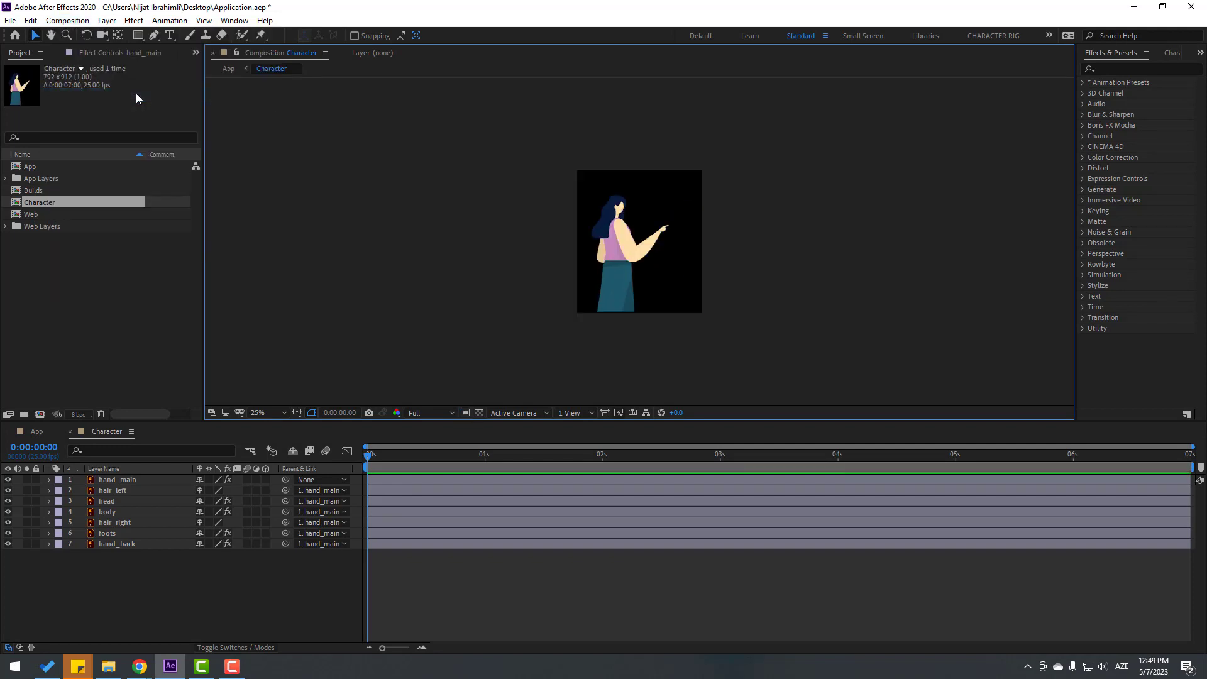
drag(368, 447, 476, 464)
click(34, 432)
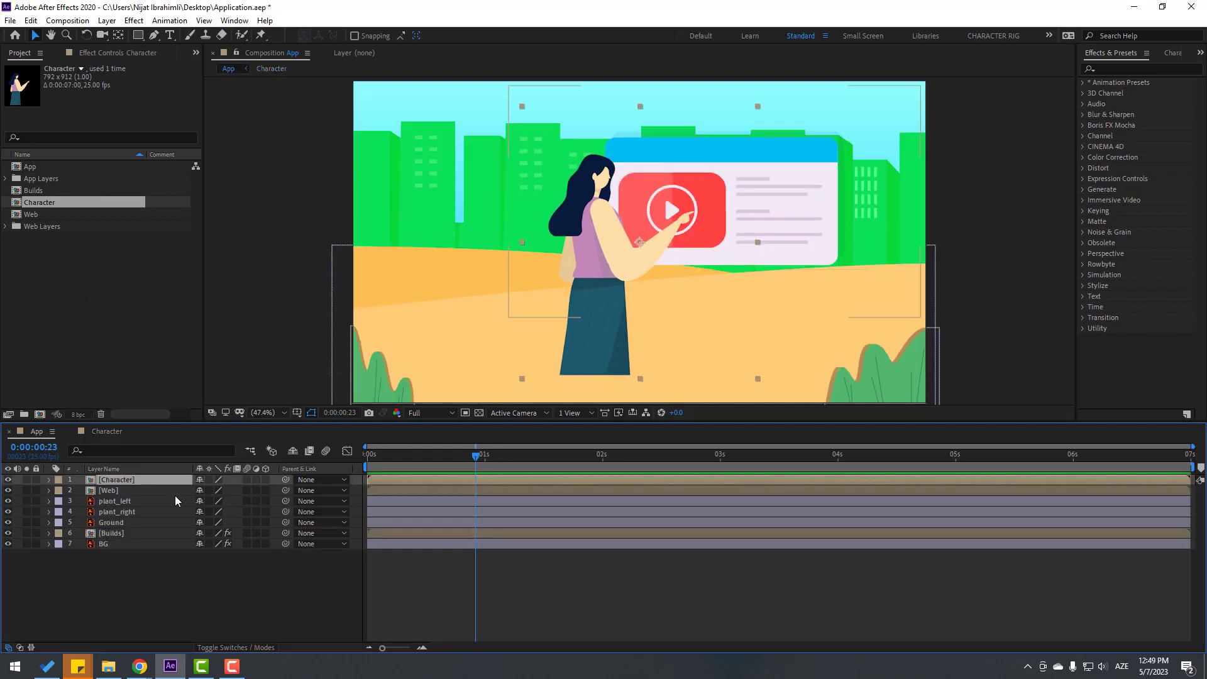
- Scale the Character layer to 146%, collapse it, and switch to the Character comp
key(s)
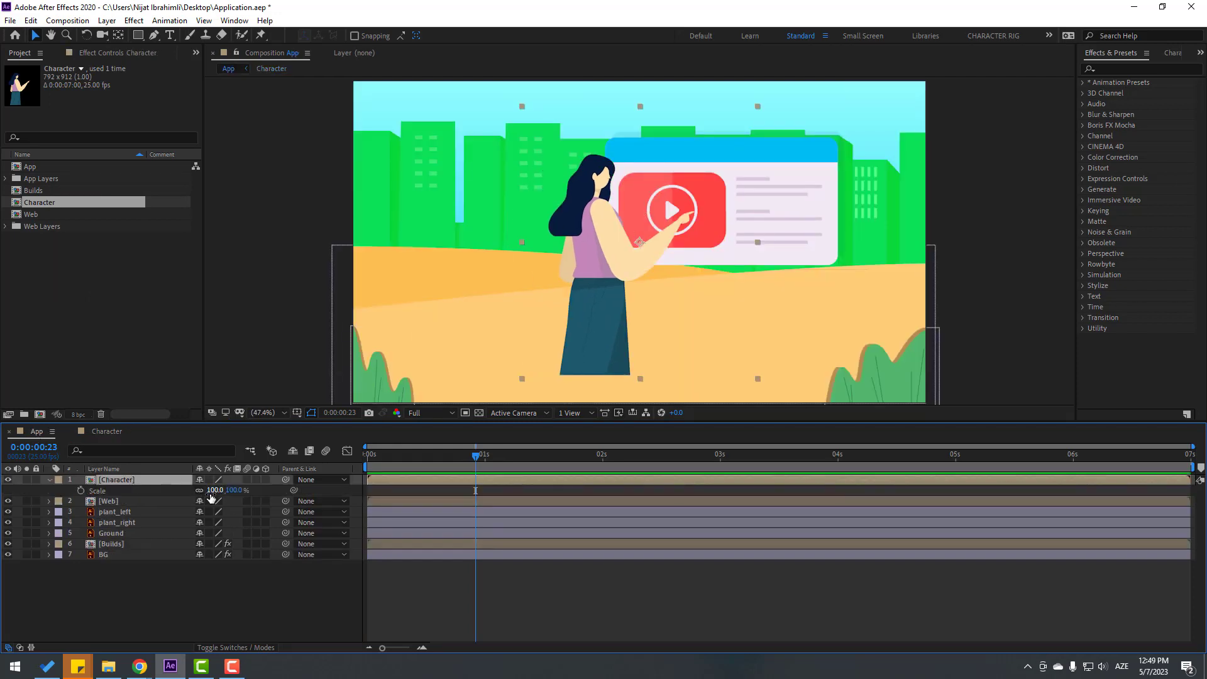
drag(215, 490, 526, 264)
click(551, 262)
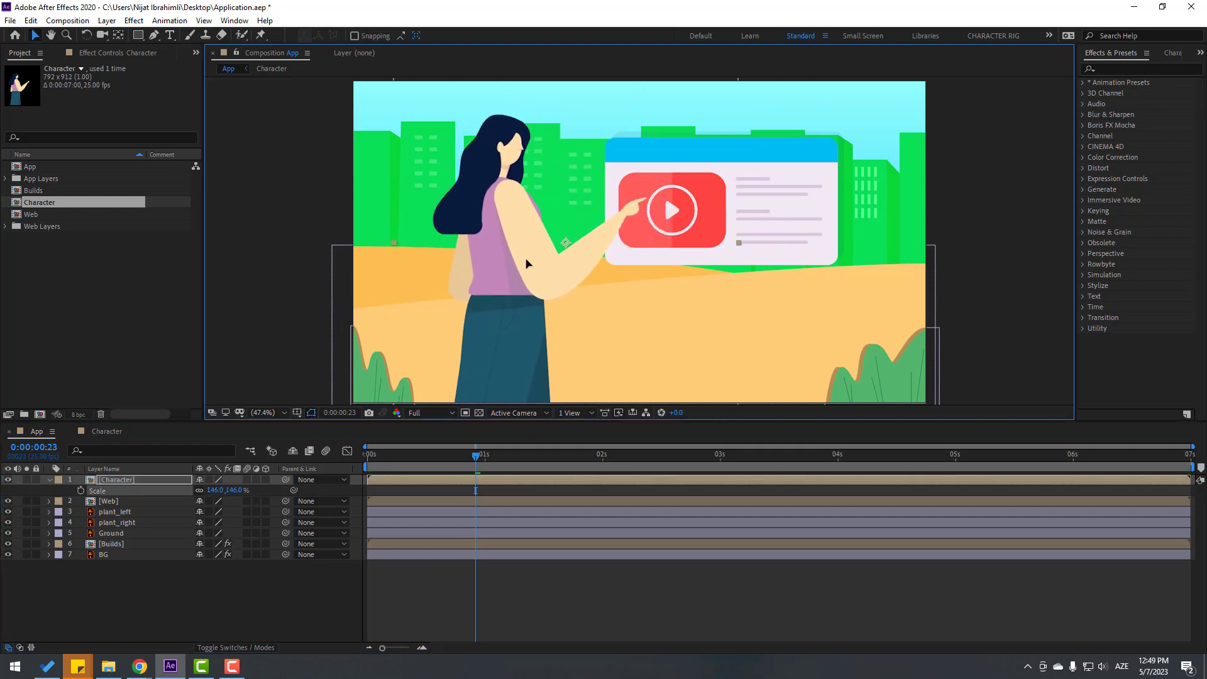
click(49, 481)
click(101, 431)
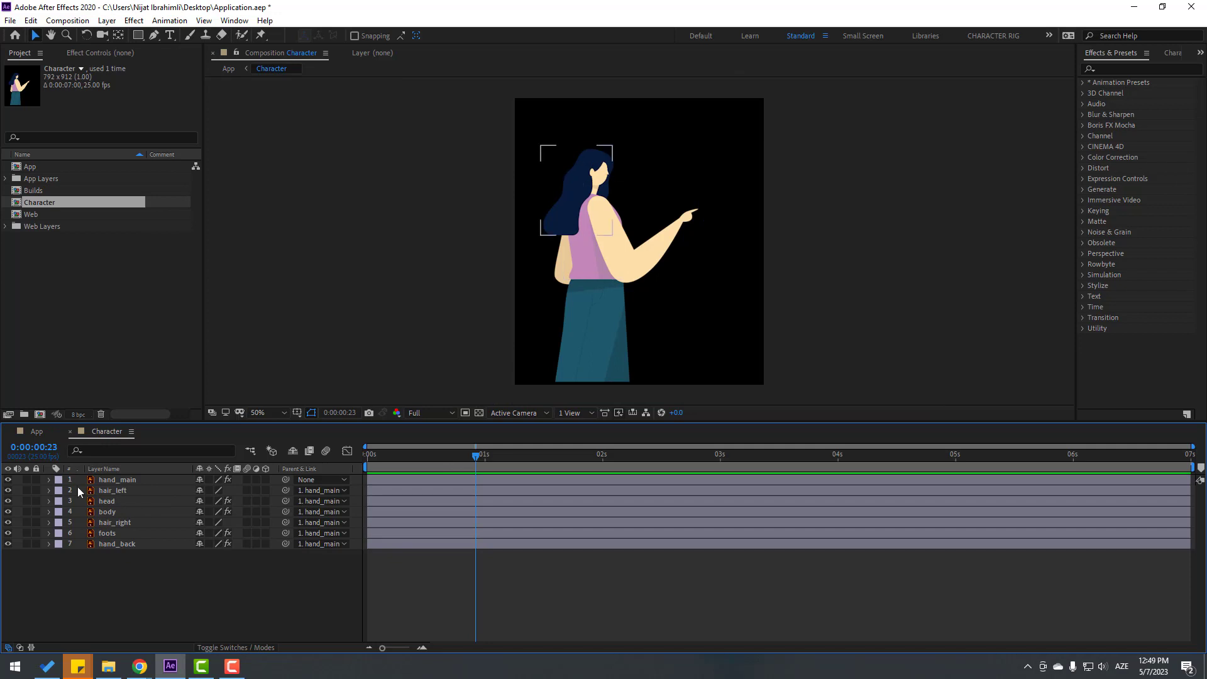
- Select the hand_main arm layer and solo it
click(108, 480)
click(26, 480)
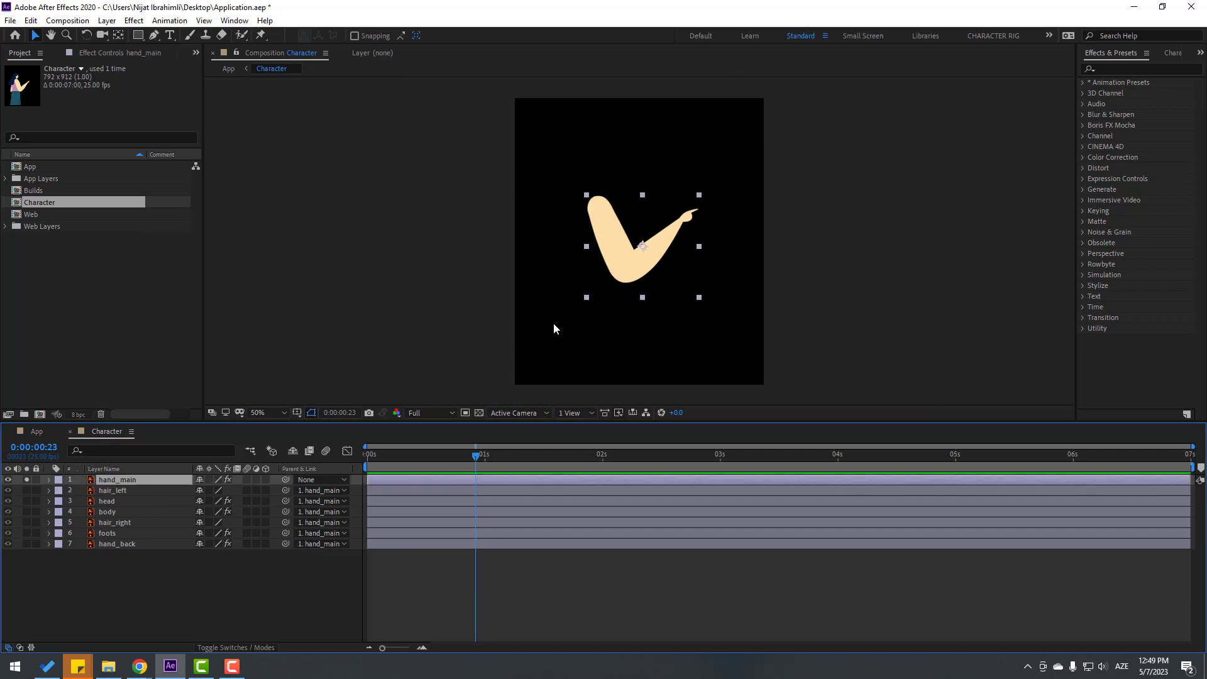
scroll(553, 322, up, 5)
scroll(637, 335, down, 4)
scroll(616, 284, up, 1)
key(v)
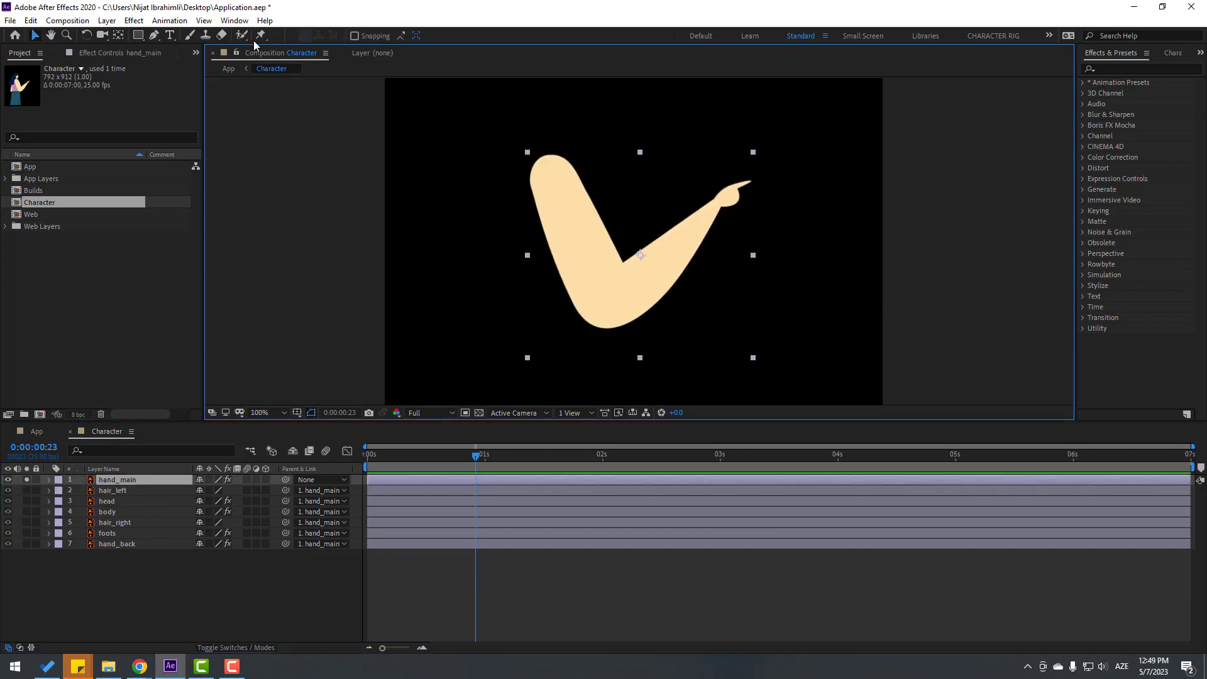
- Place puppet pins on the arm at the shoulder, elbow and pointing hand
click(262, 36)
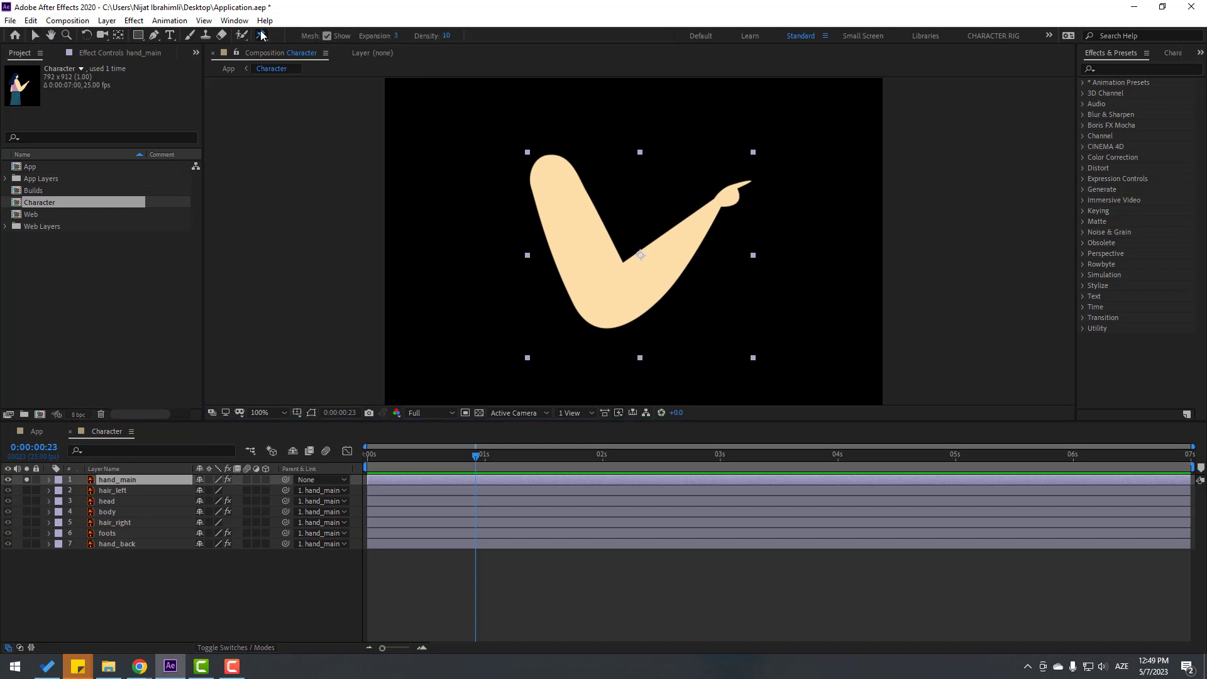
click(550, 169)
click(612, 293)
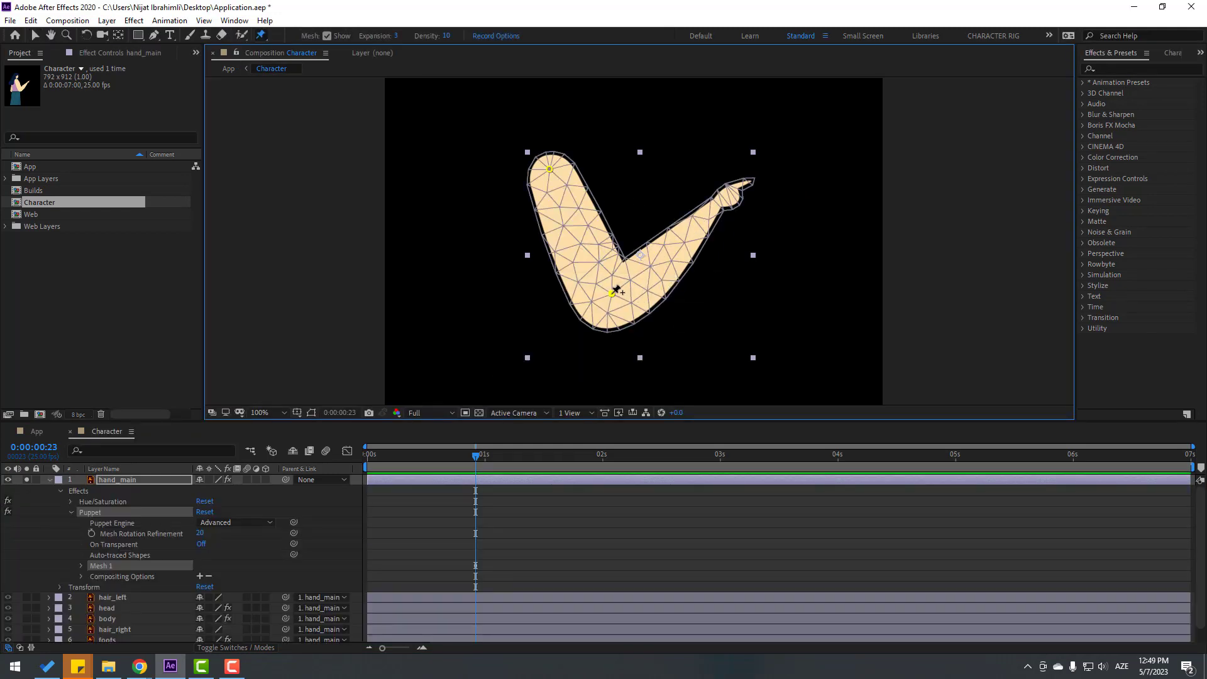
click(733, 191)
click(326, 36)
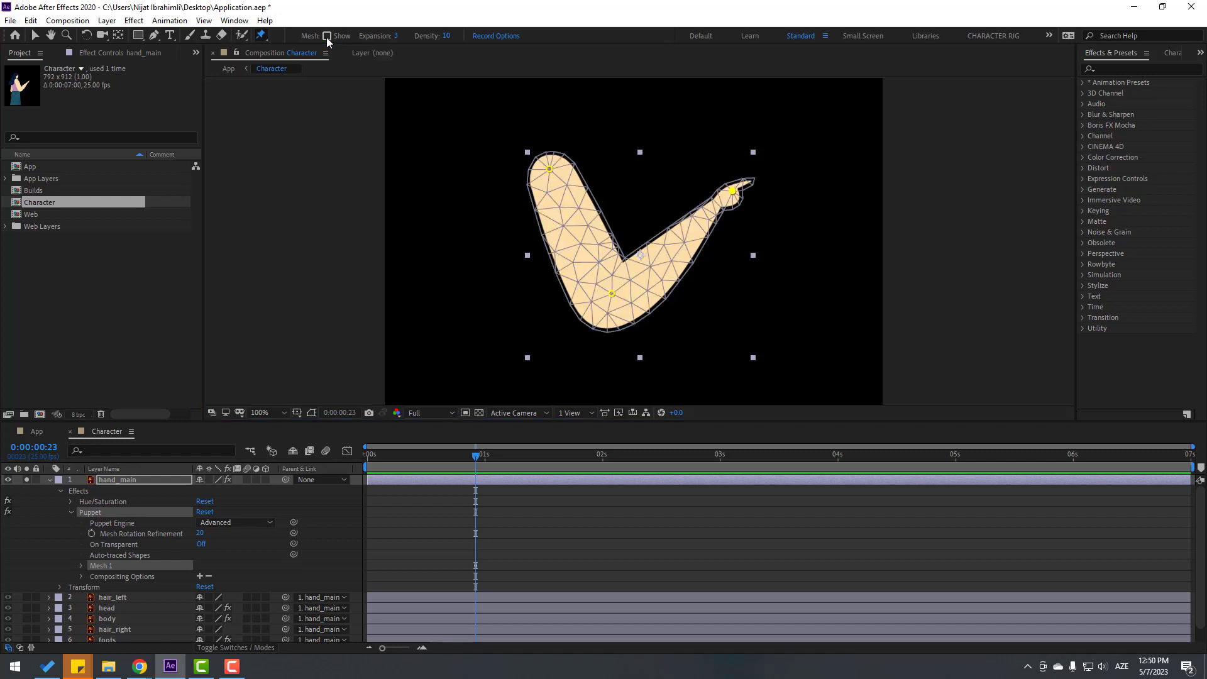
click(327, 36)
click(327, 36)
click(34, 35)
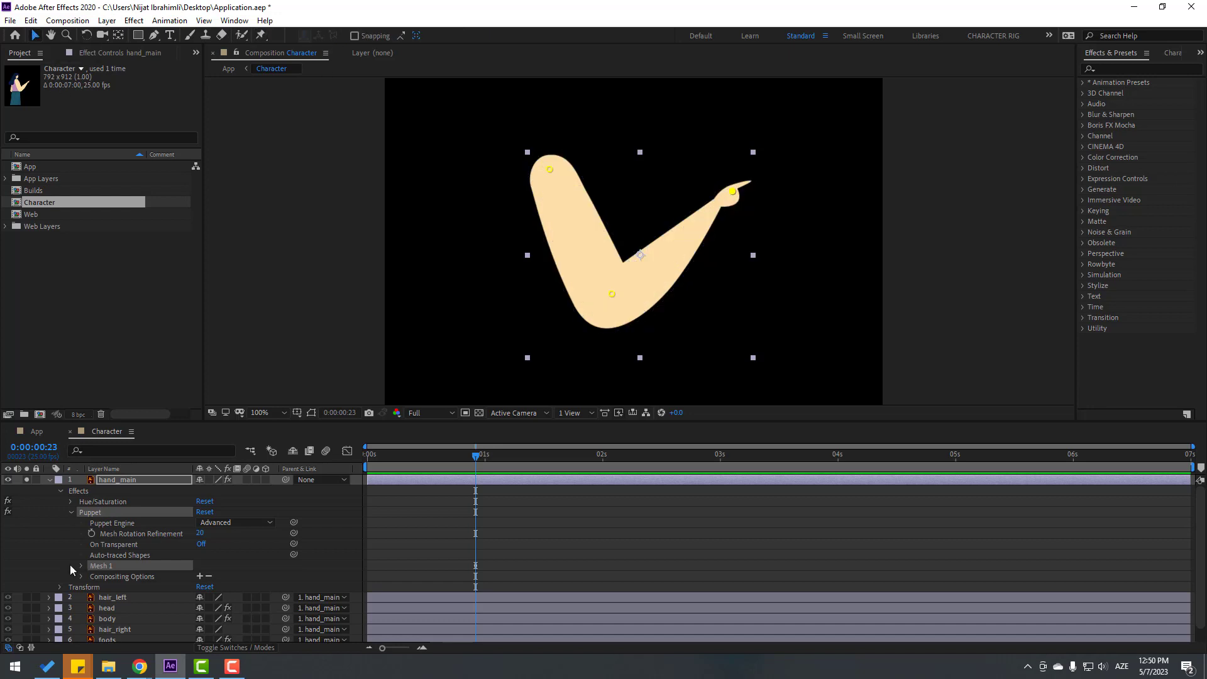
- Collapse hand_main and select its Puppet effect in Effect Controls
click(71, 513)
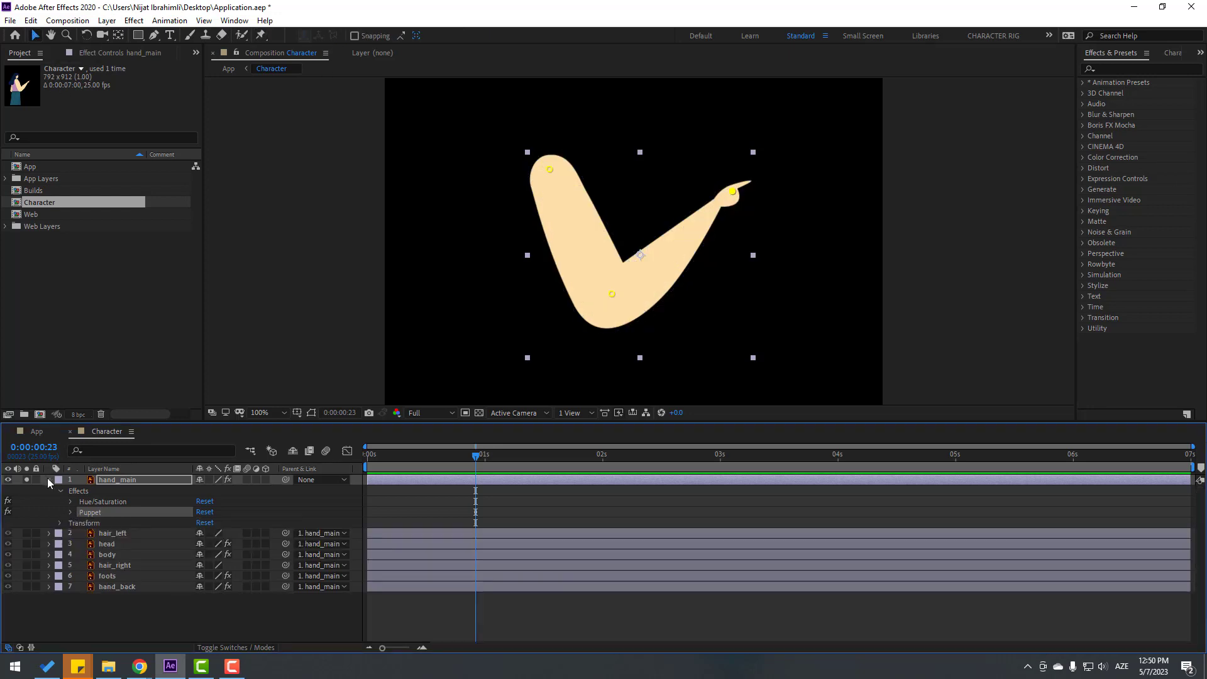
click(48, 480)
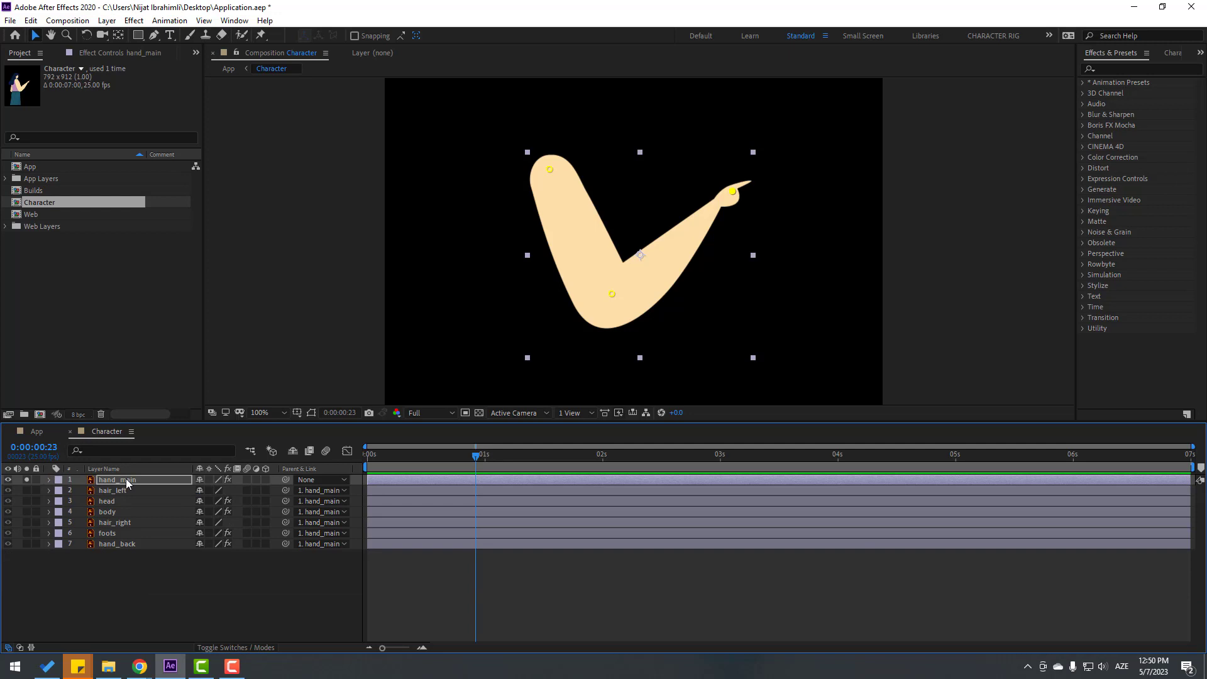
click(111, 53)
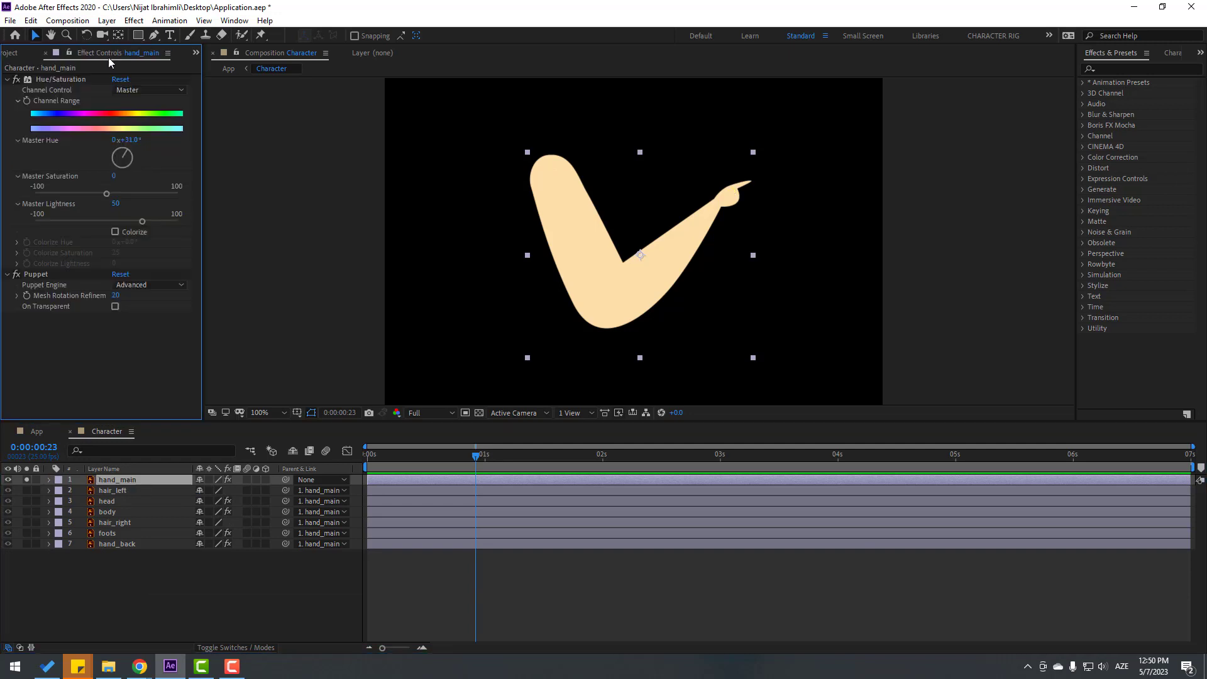
click(39, 276)
click(237, 20)
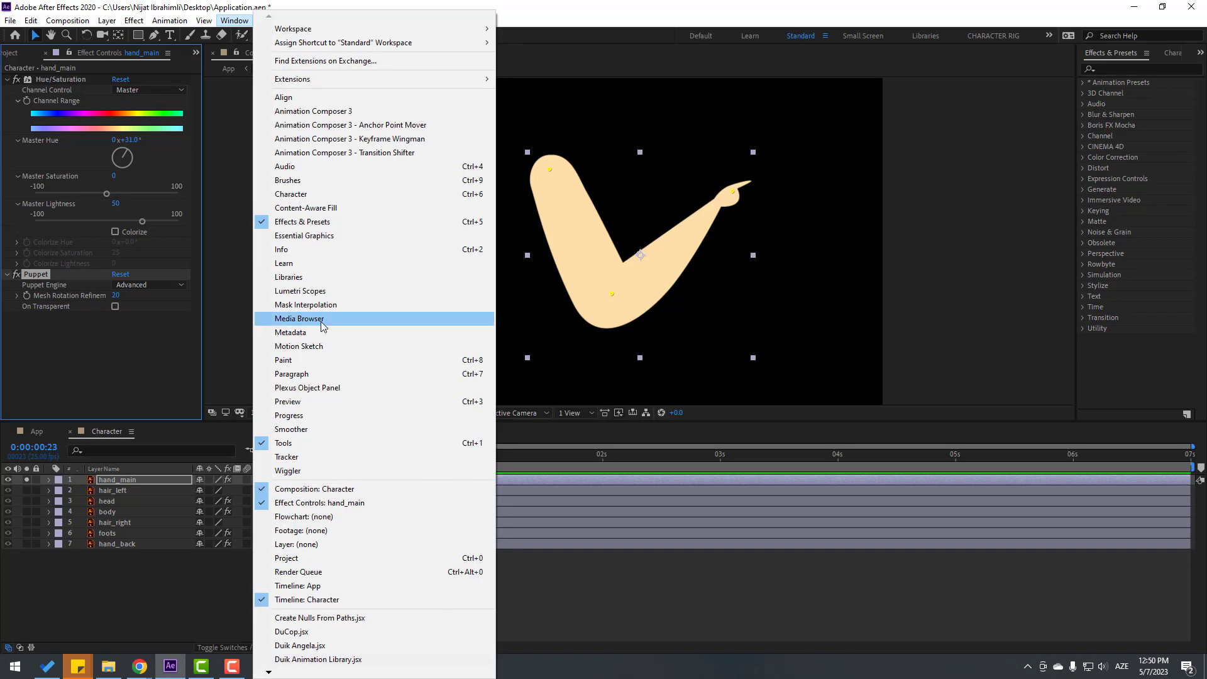
- Use Duik Angela's links and constraints tools to add controllers to the arm's puppet pins
click(299, 646)
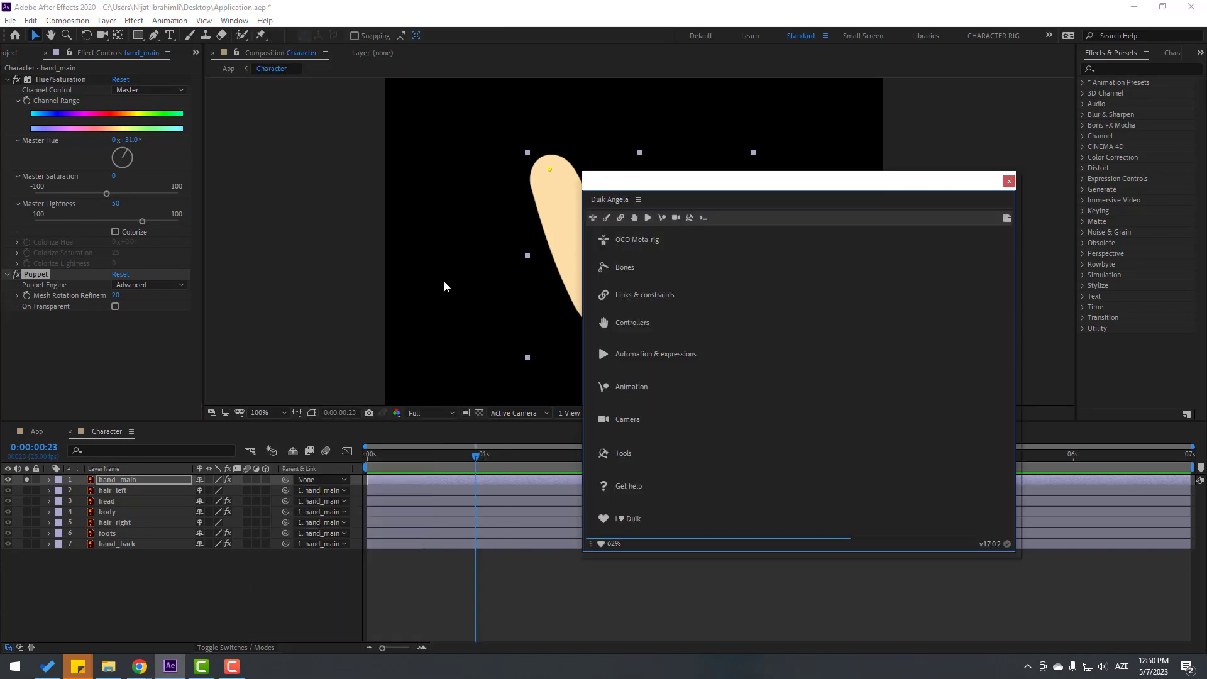
click(621, 220)
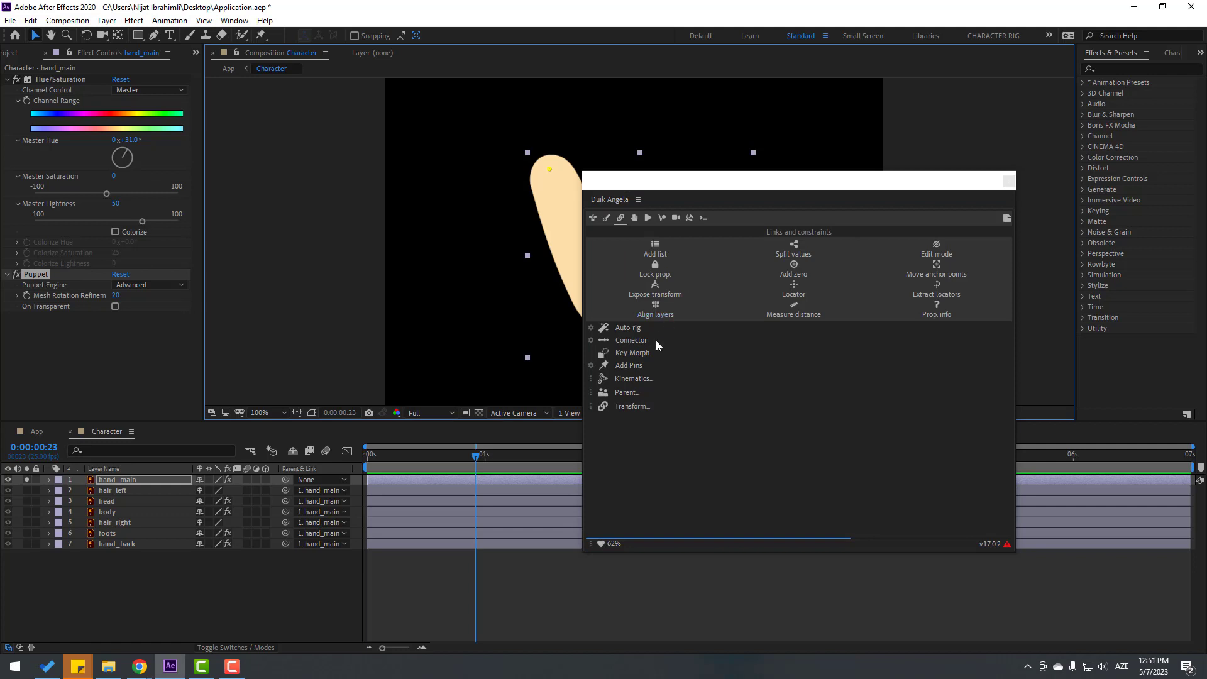
click(629, 366)
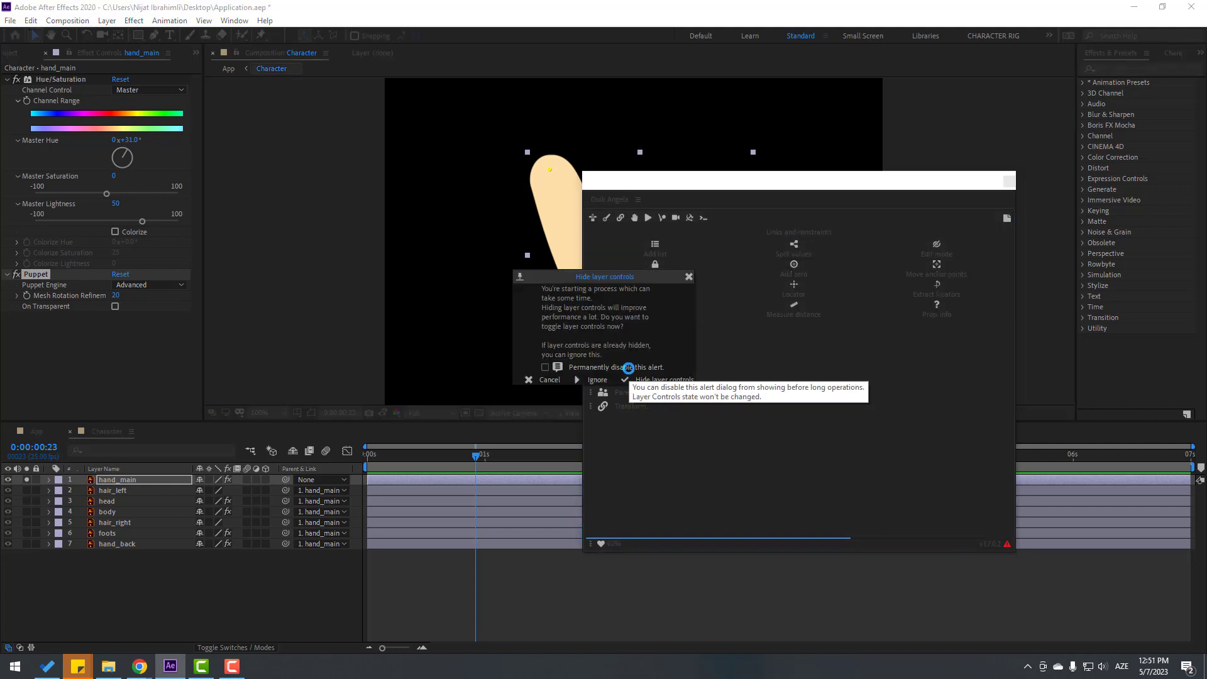
click(597, 381)
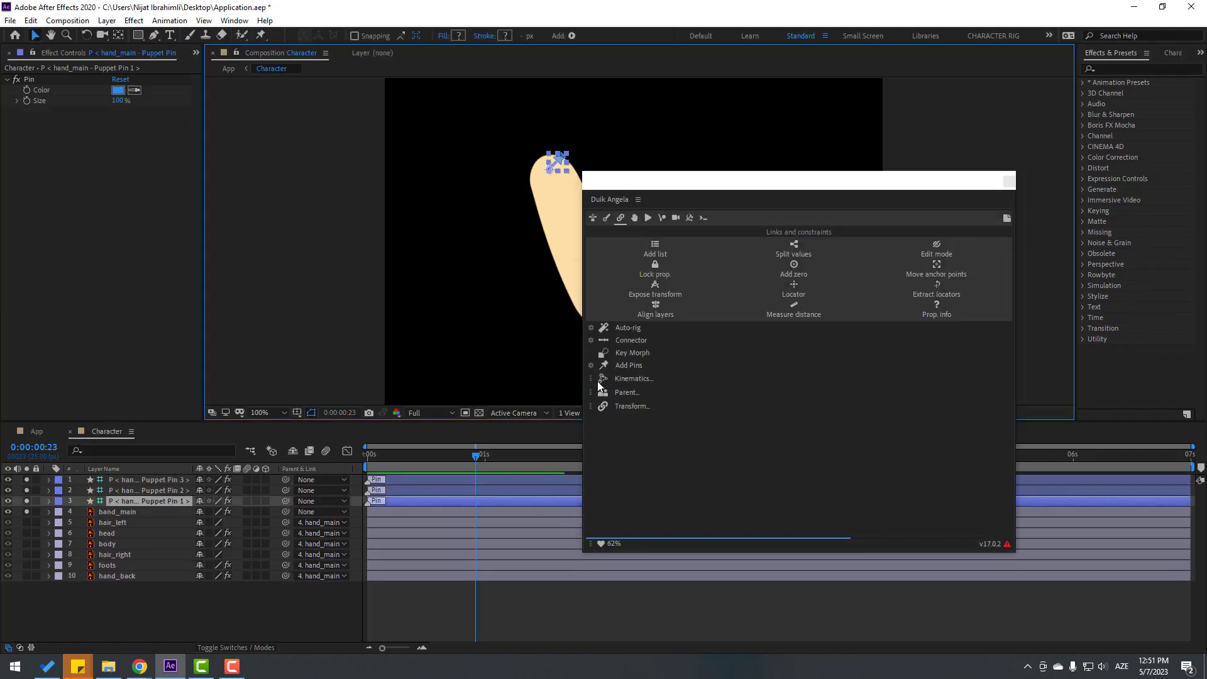
drag(652, 192, 818, 325)
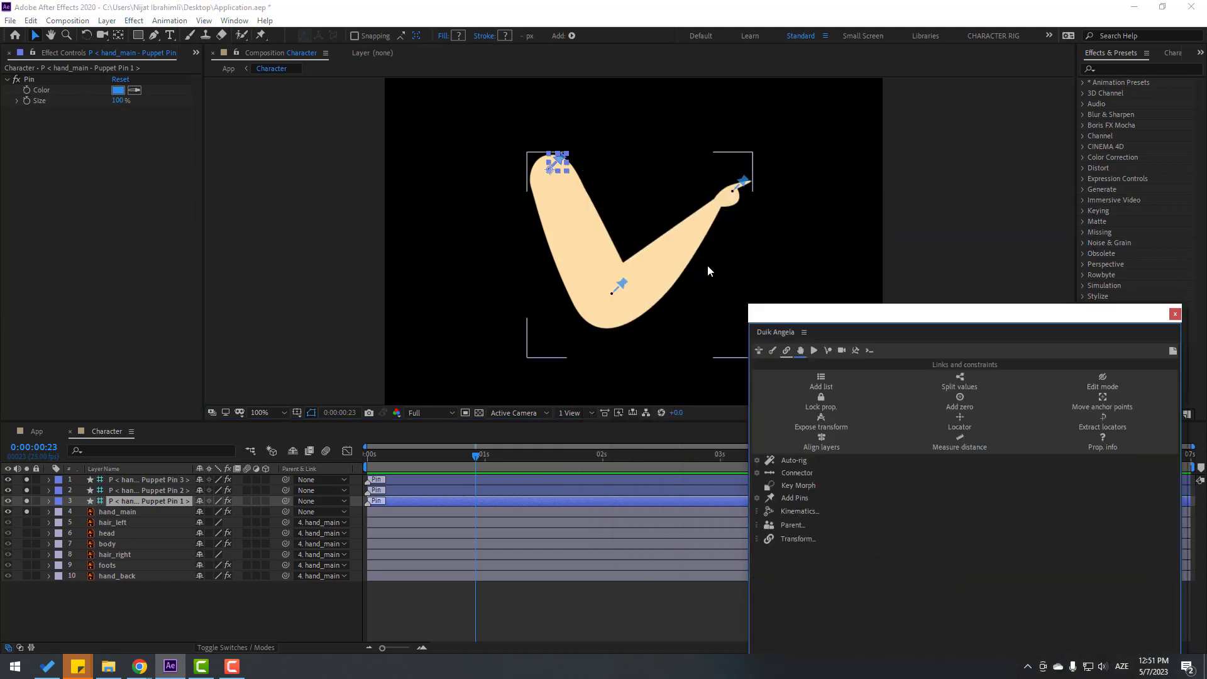
- Chain the pin layers: Pin 3 to Pin 2, Pin 2 to Pin 1, Pin 1 to body
click(146, 481)
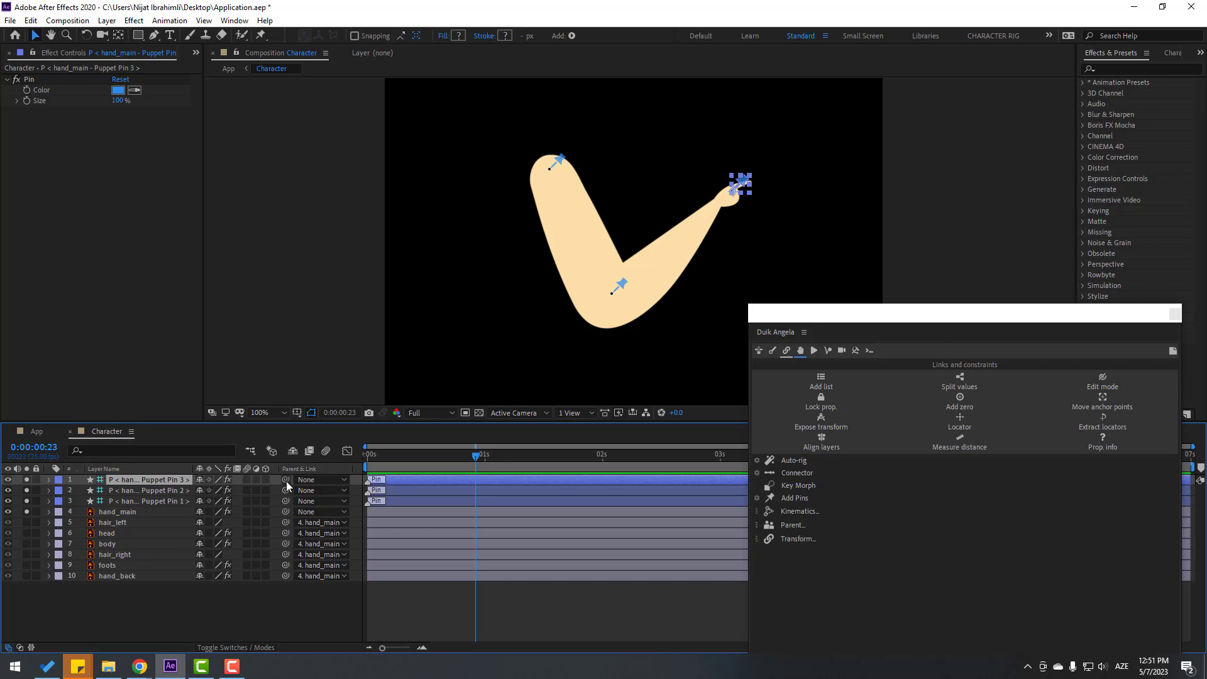
drag(286, 482, 135, 502)
click(138, 493)
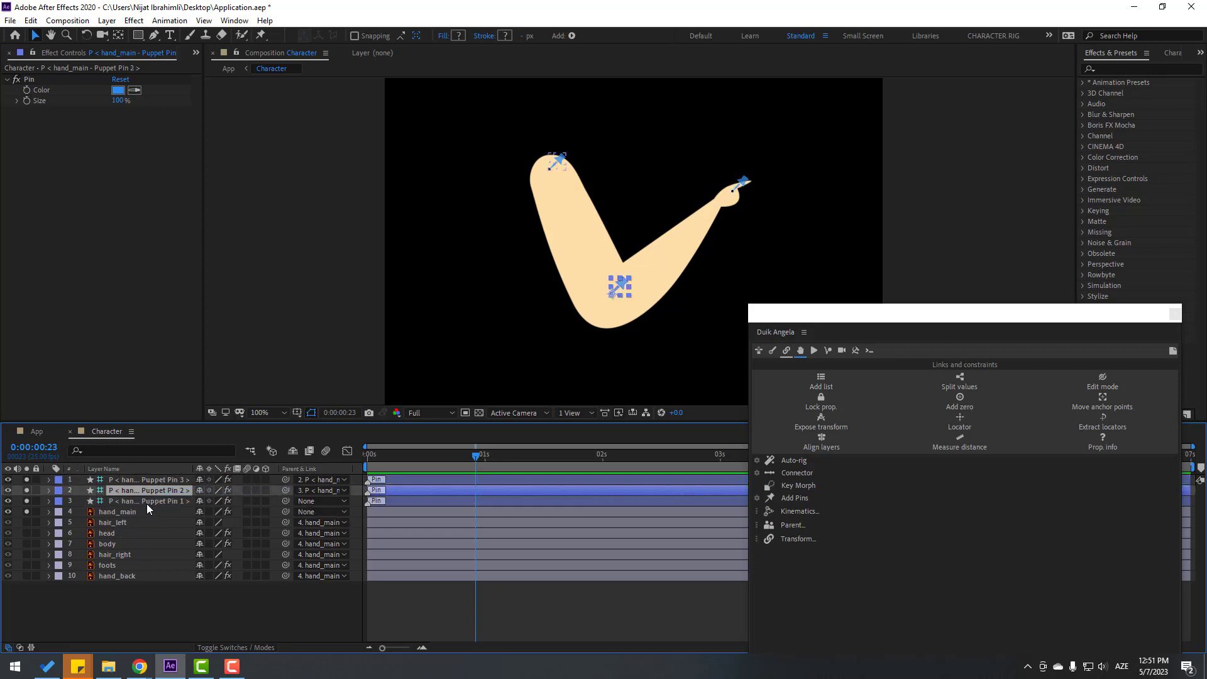
click(149, 503)
drag(285, 501, 107, 545)
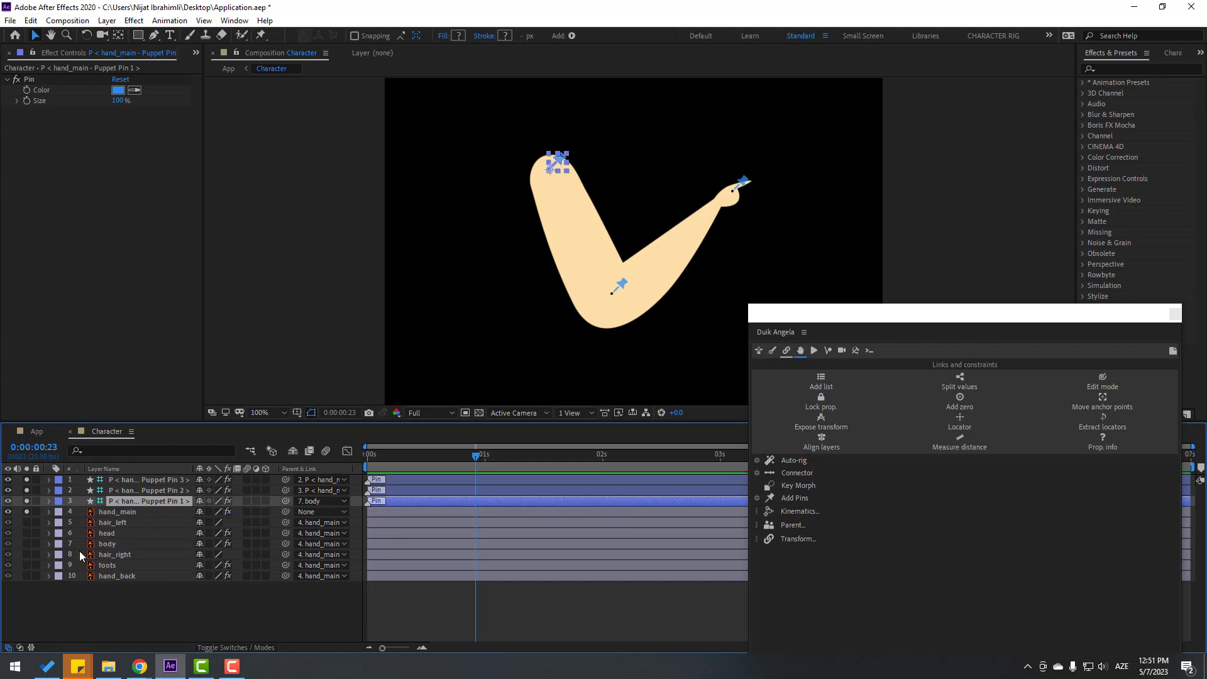
- Unsolo hand_main and select all three Puppet Pin layers
click(26, 479)
click(130, 617)
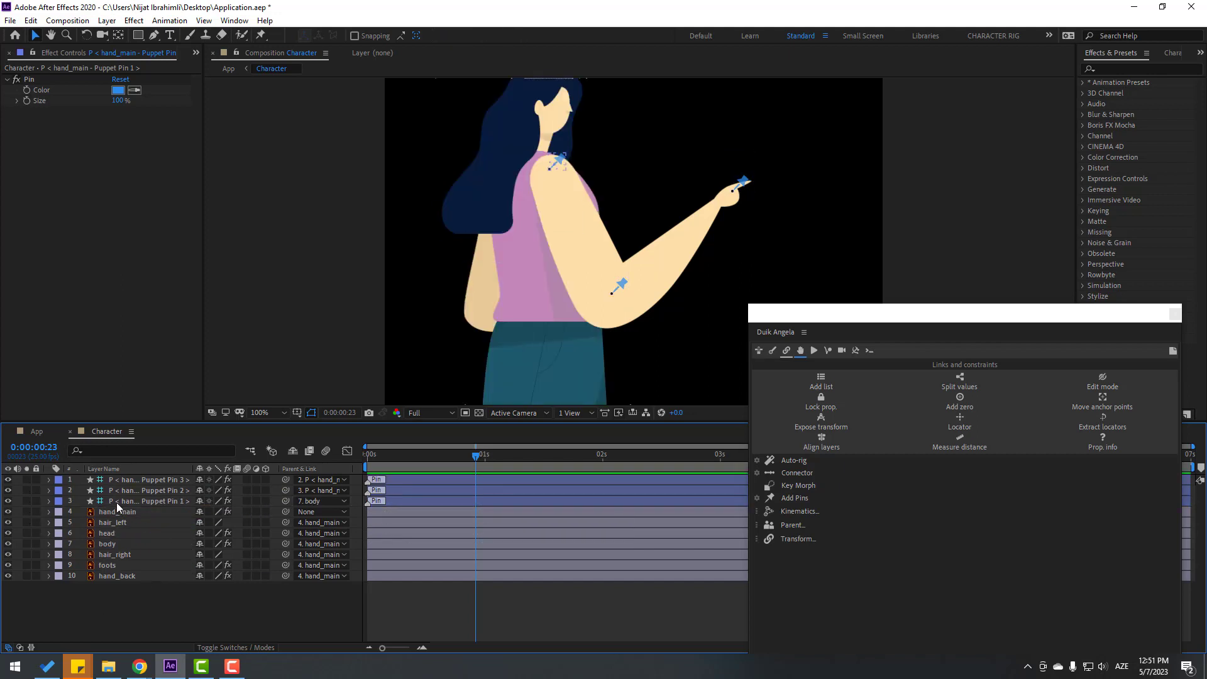
click(116, 503)
ctrl+click(143, 490)
ctrl+click(144, 479)
drag(806, 321, 767, 250)
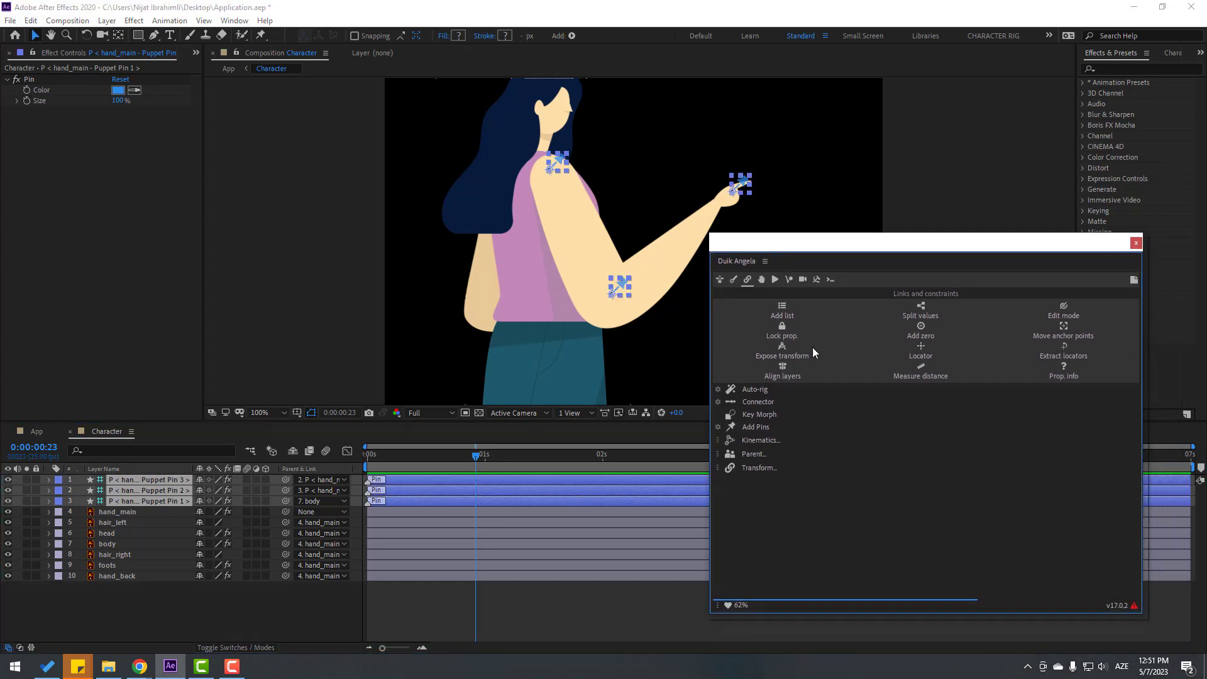
- Add a Duik IK rig to the arm pins and test the hand controller's bend
click(755, 440)
click(781, 454)
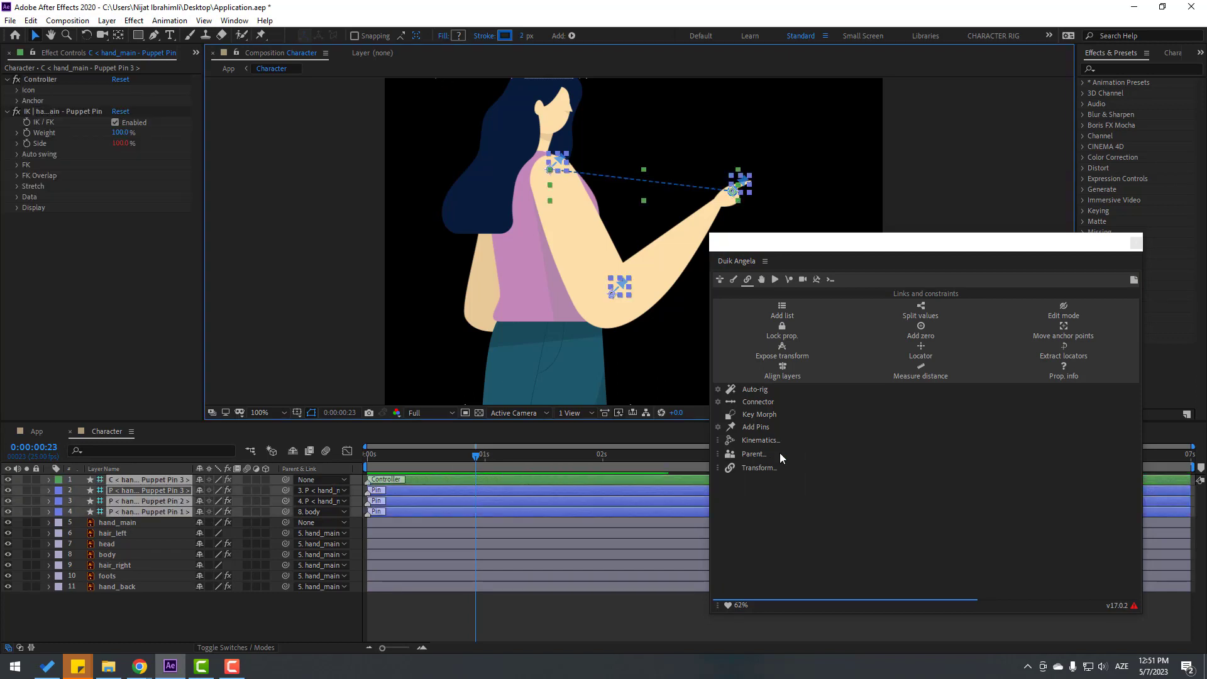
click(153, 619)
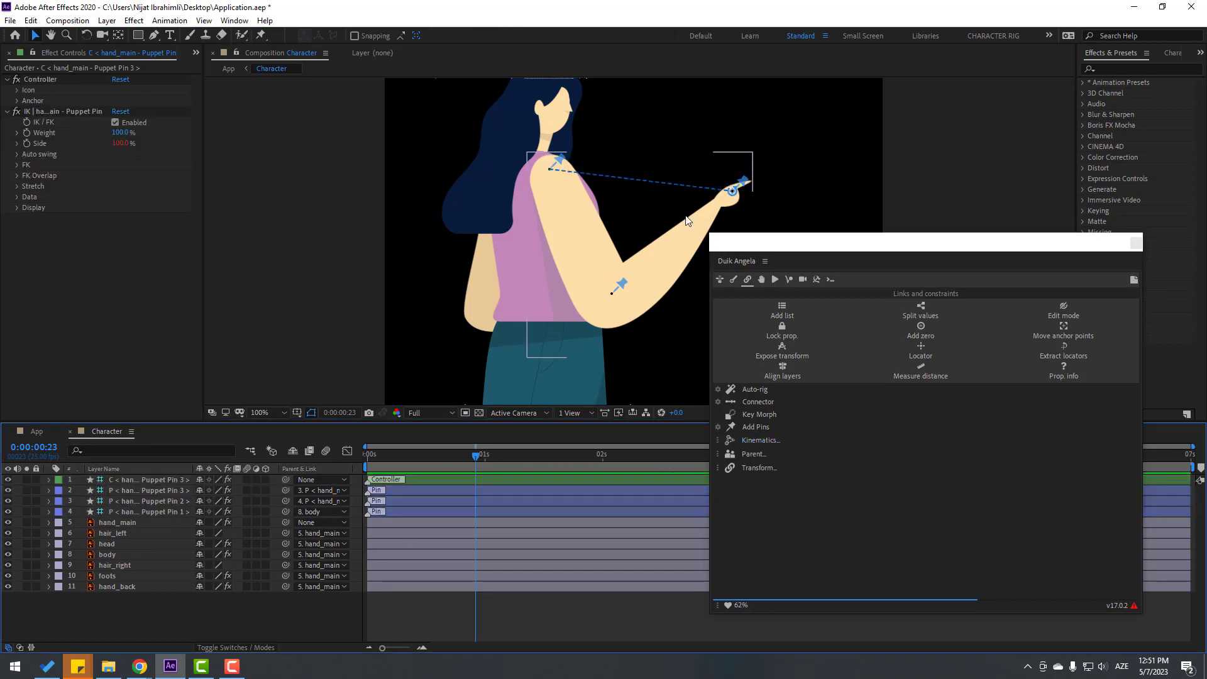
click(119, 480)
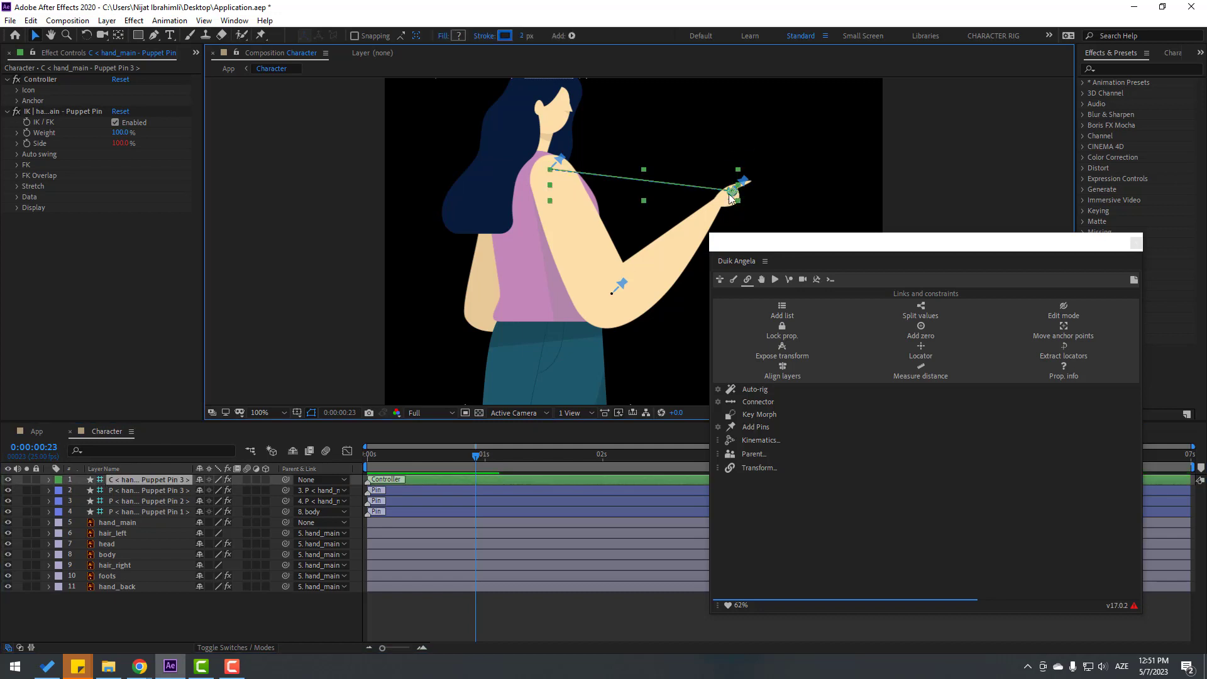
mouse_move(733, 195)
mouse_down()
mouse_move(703, 171)
mouse_move(716, 182)
mouse_move(770, 171)
mouse_move(705, 187)
mouse_move(738, 175)
mouse_move(734, 189)
mouse_up()
click(139, 482)
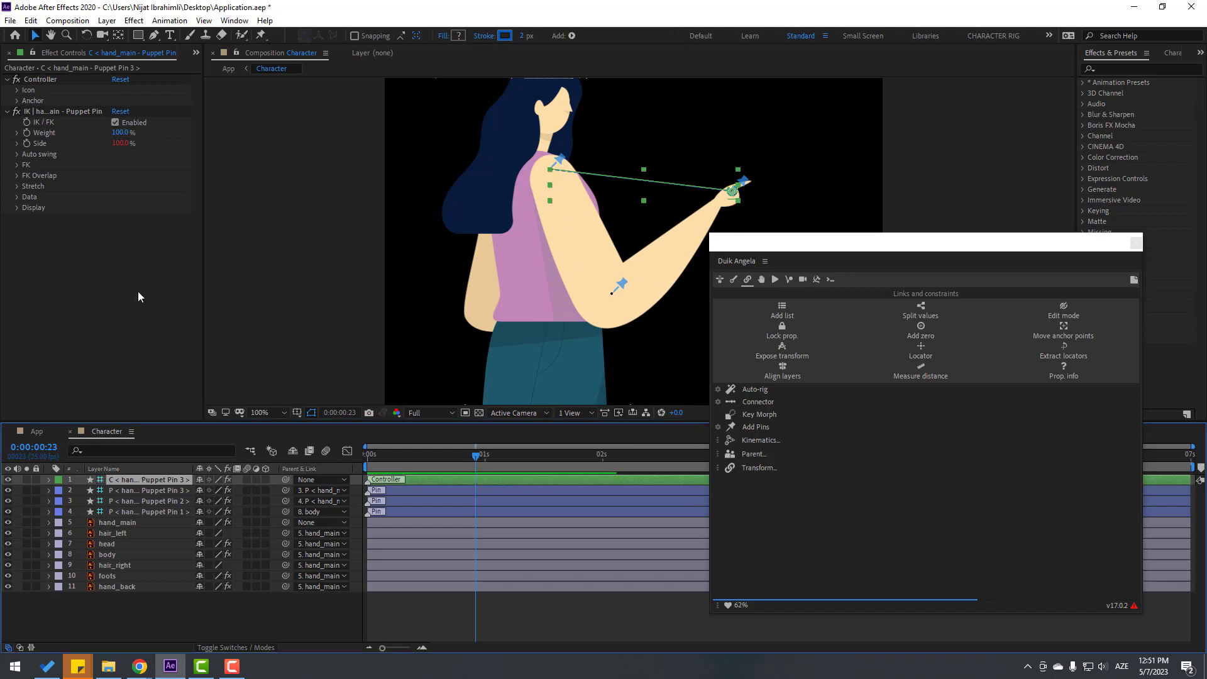
- Enlarge the IK controller icon to 370%, preview the rig, and close Duik Angela
click(17, 91)
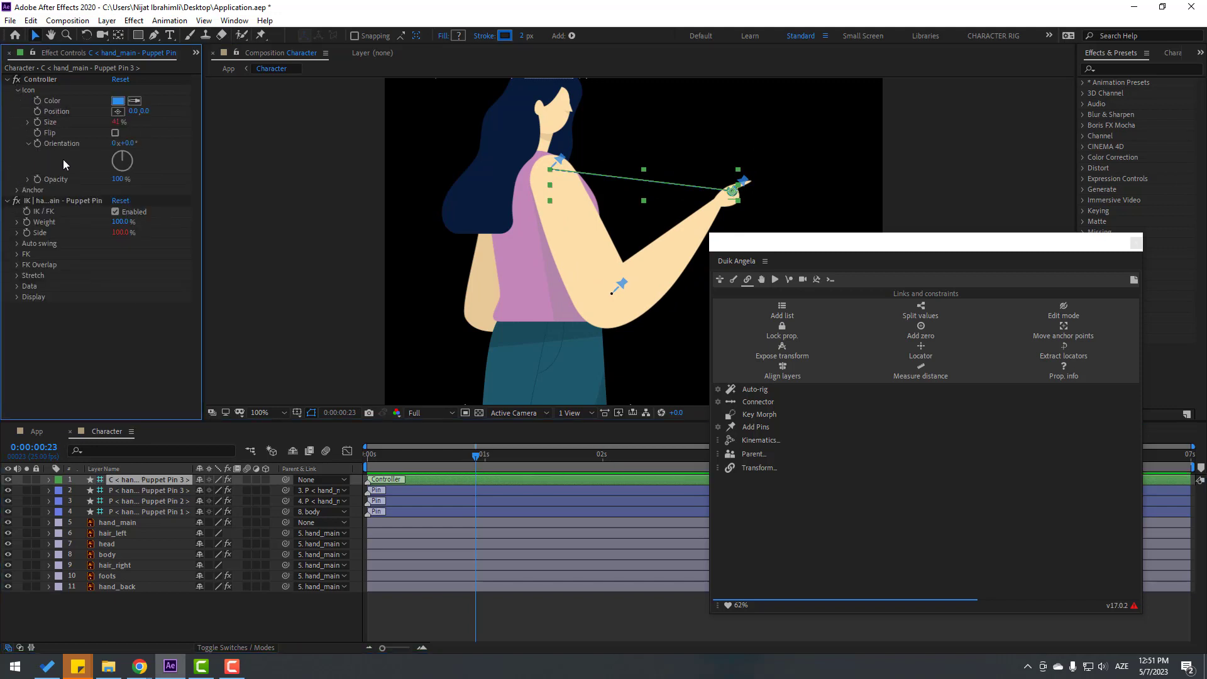
drag(116, 122, 129, 122)
key(space)
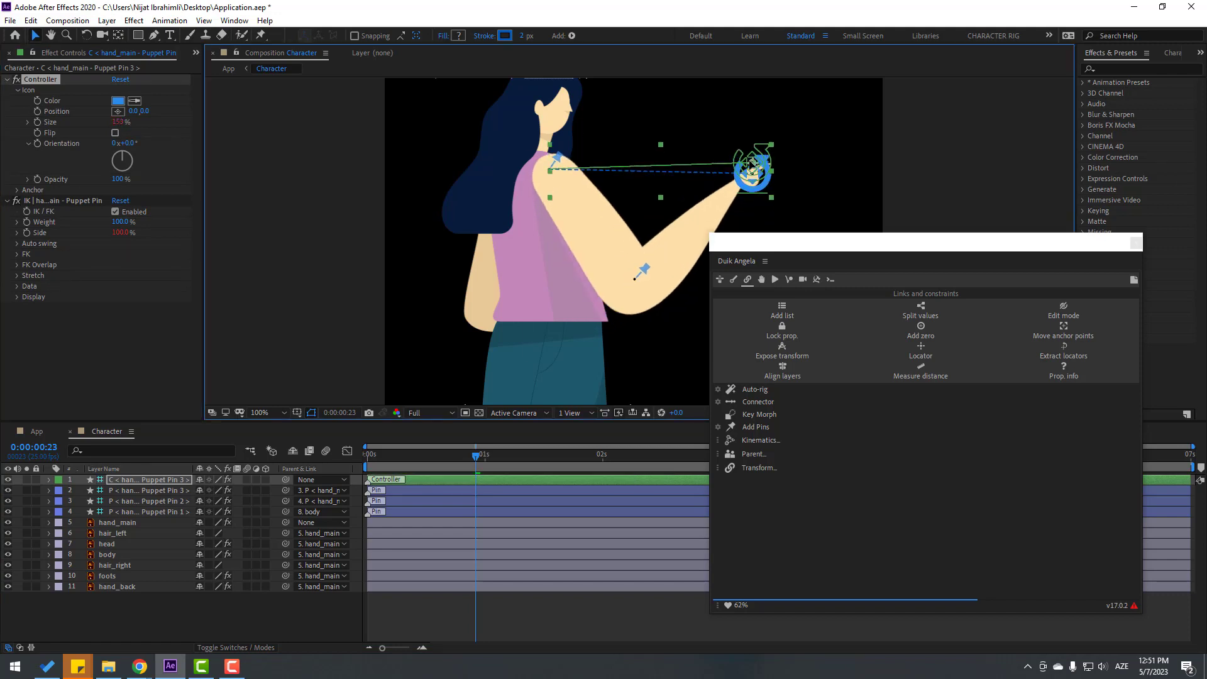
key(space)
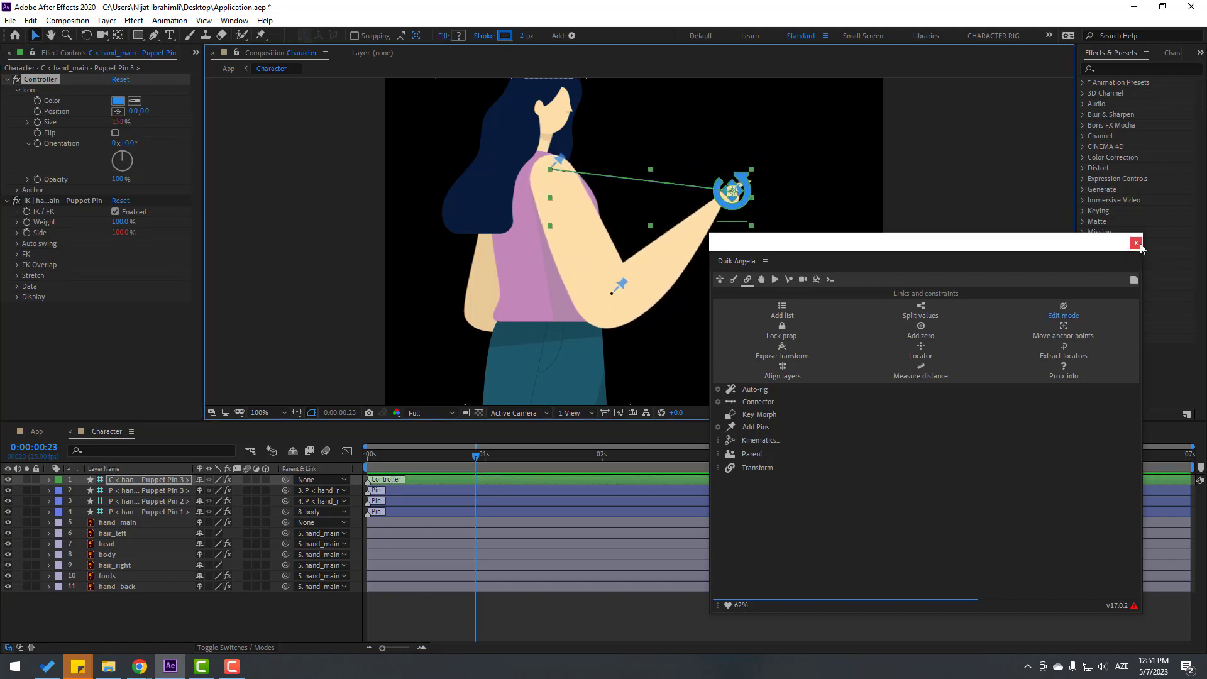
click(1136, 243)
- Move the body's anchor point down toward the waist and test its Rotation
click(102, 565)
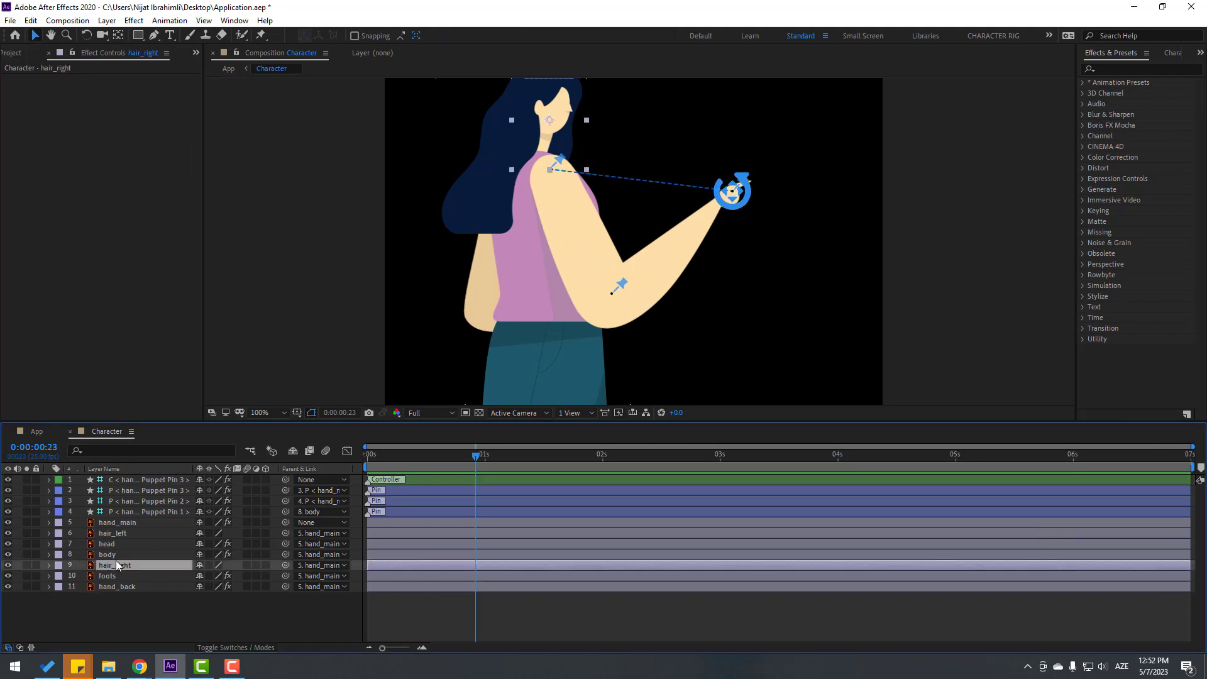
click(112, 556)
key(r)
mouse_move(215, 572)
mouse_down()
mouse_move(236, 572)
mouse_move(216, 572)
mouse_up()
click(118, 36)
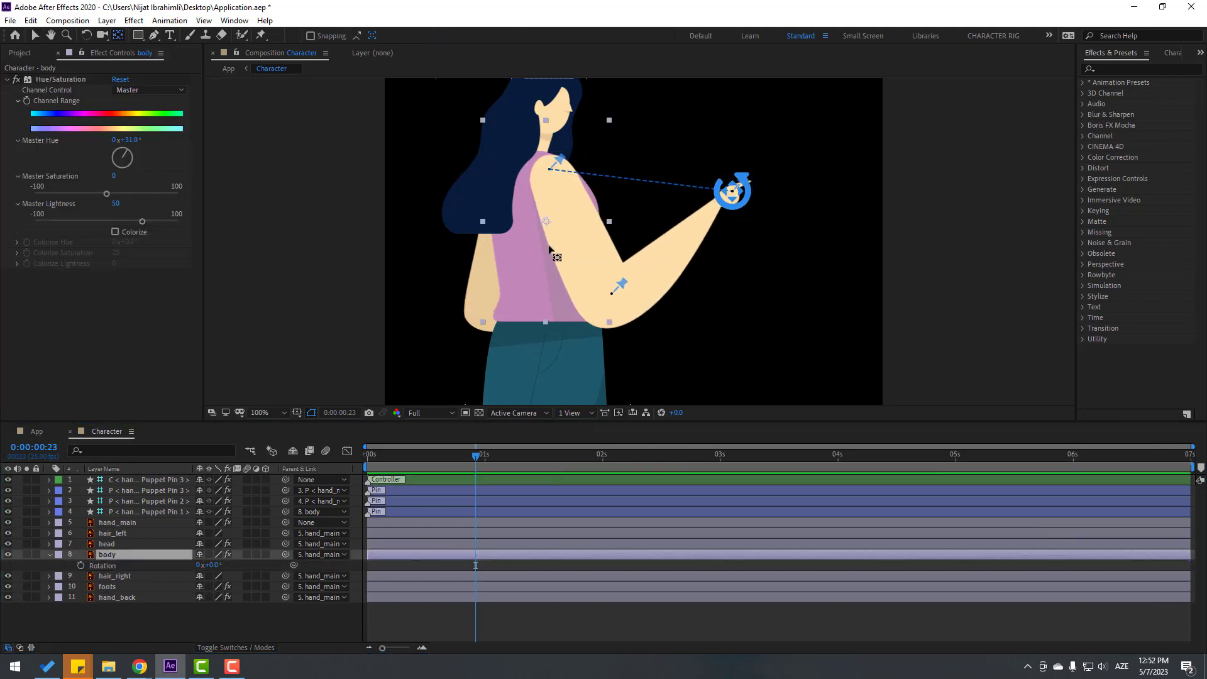
drag(546, 222, 547, 235)
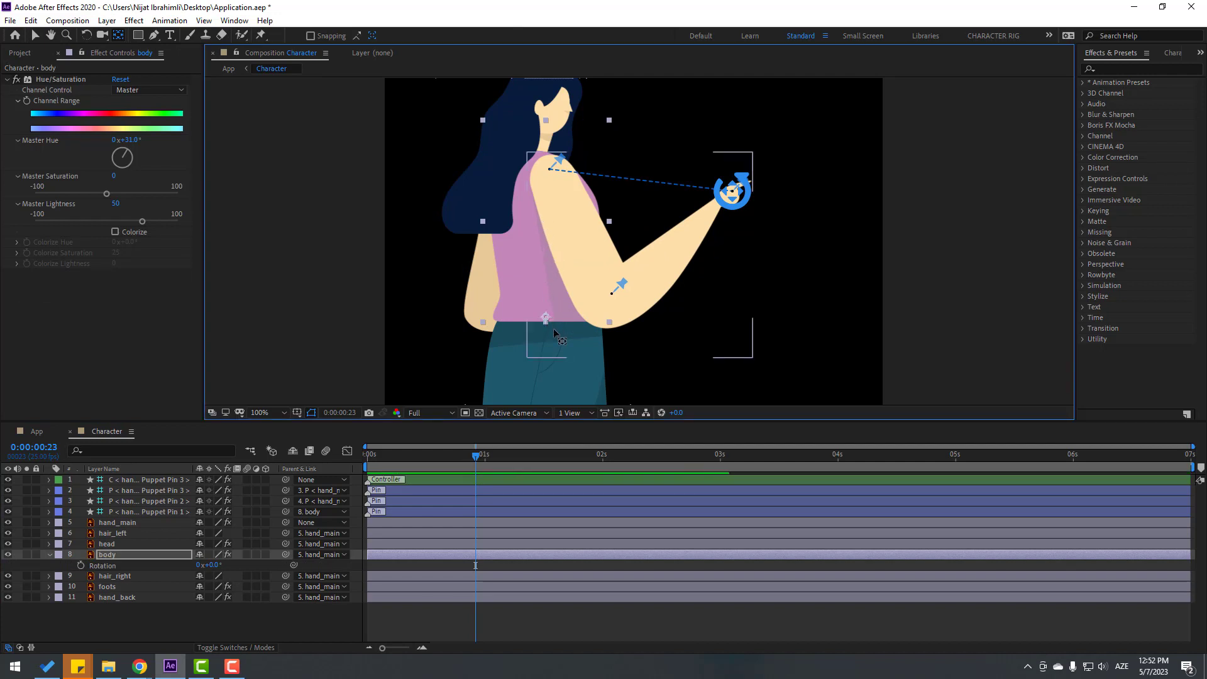
click(35, 36)
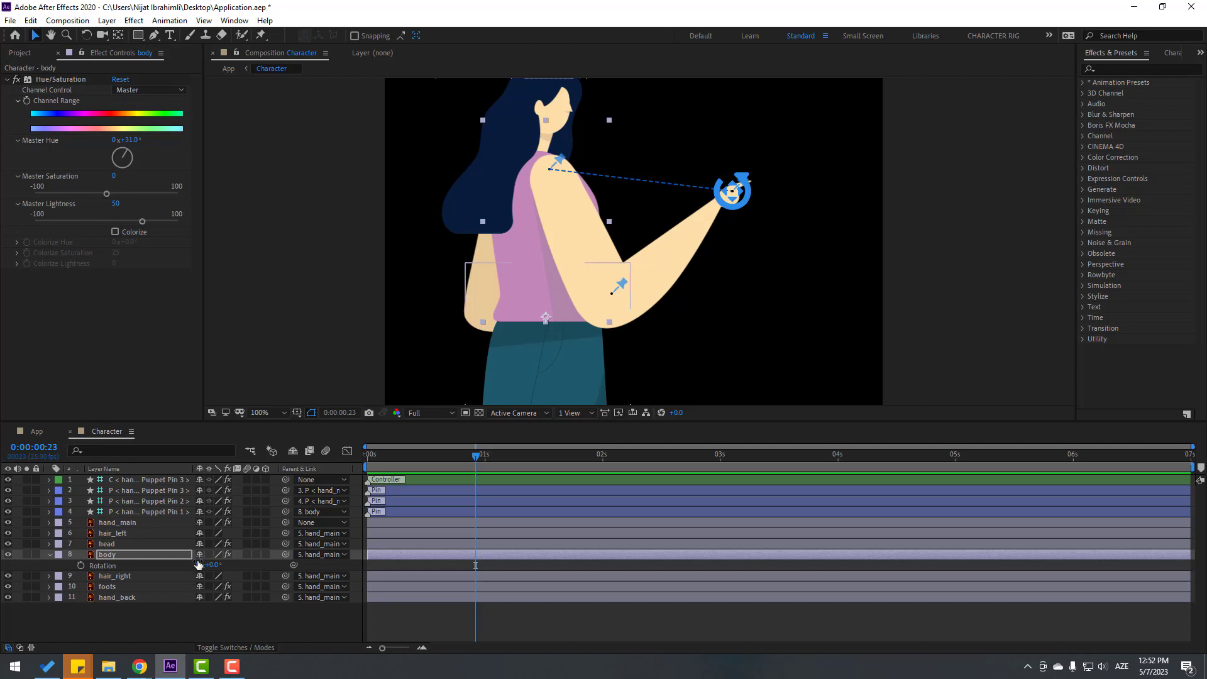
mouse_move(213, 565)
mouse_down()
mouse_move(200, 566)
mouse_move(213, 566)
mouse_up()
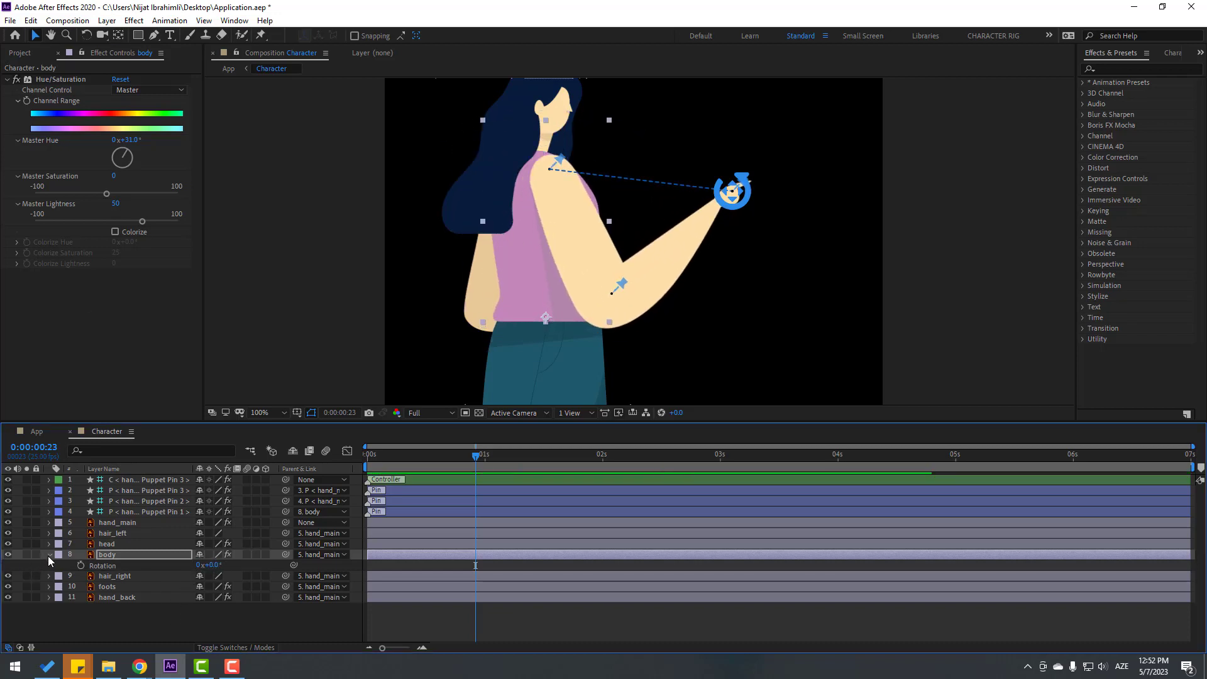
click(48, 556)
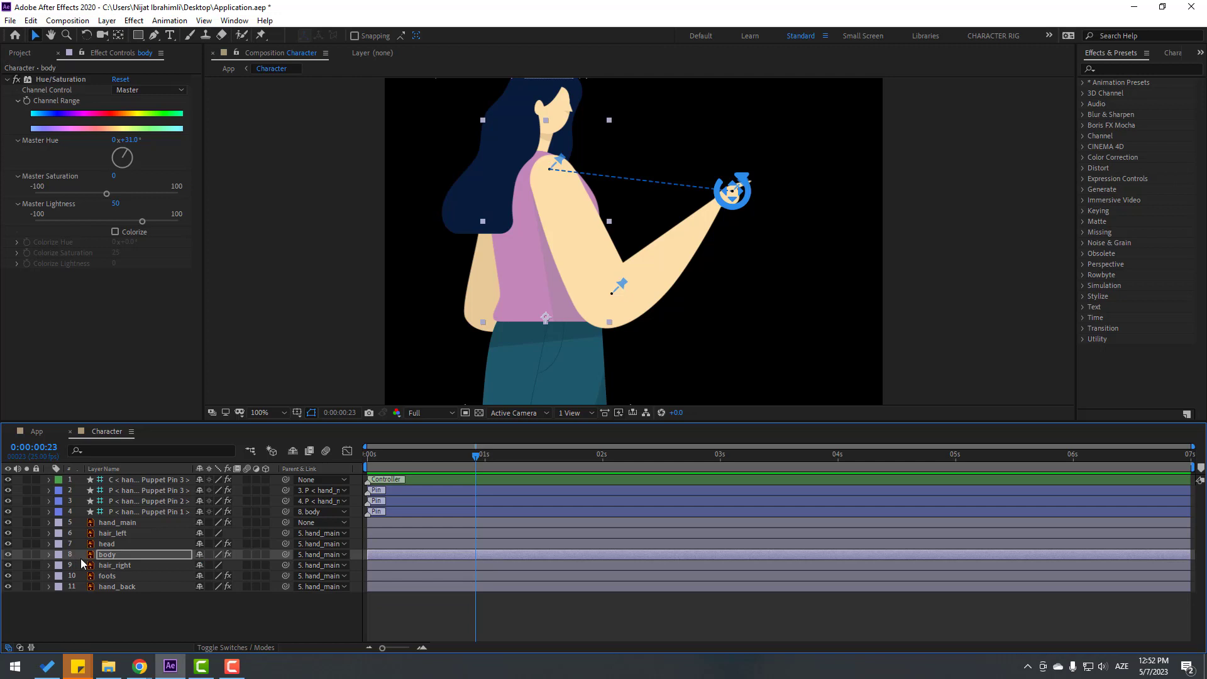
- Parent head and hand_back to body, then solo the head and center it in view
click(117, 545)
drag(286, 544, 112, 555)
click(126, 586)
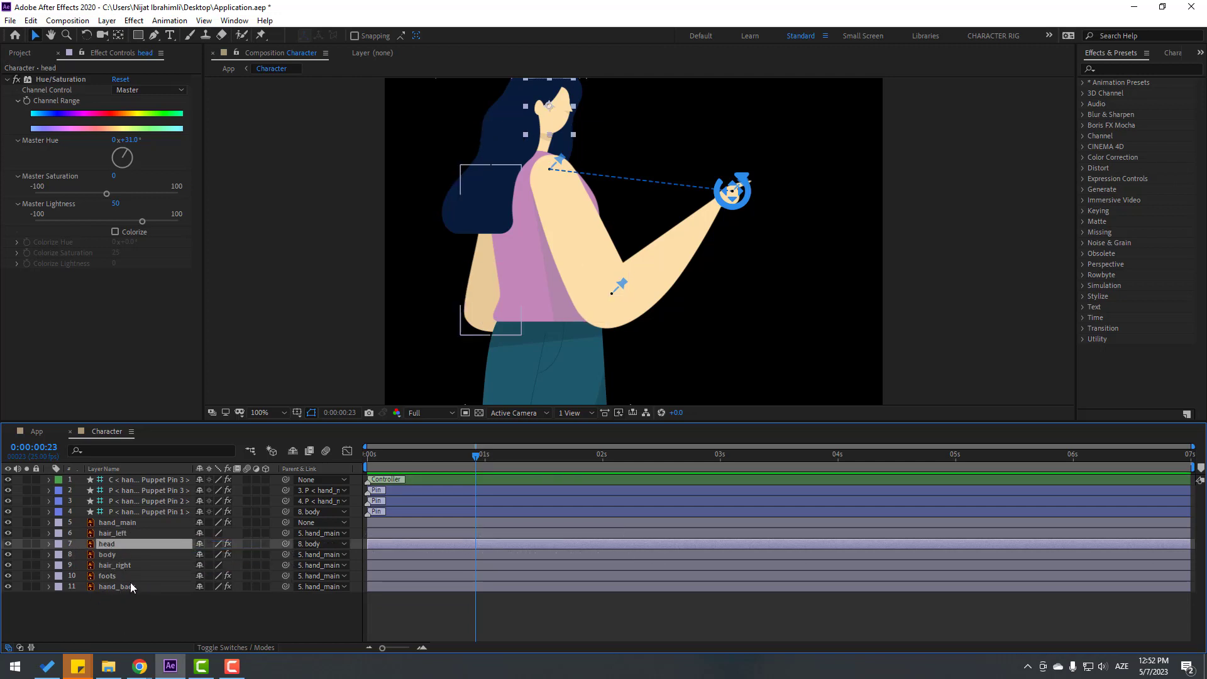
drag(285, 587, 104, 552)
click(107, 544)
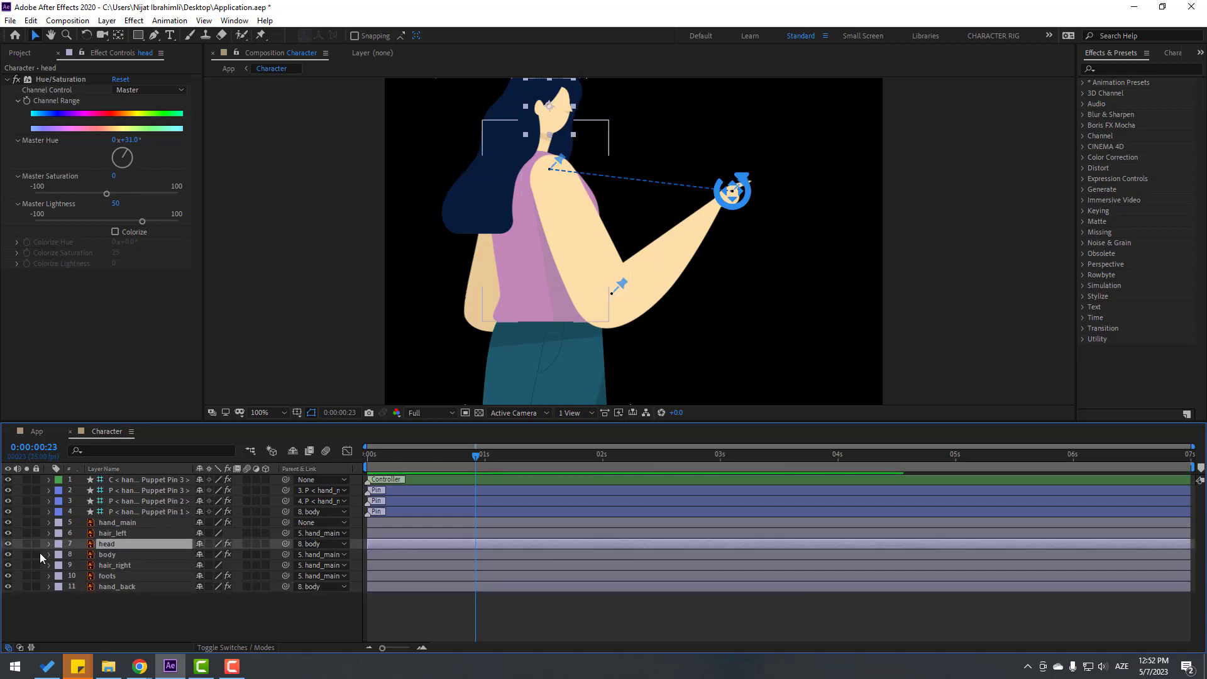
click(26, 544)
key(h)
drag(584, 145, 640, 268)
- With the transparency grid on and zoomed in, move the head's anchor point to the neck
key(v)
key(period)
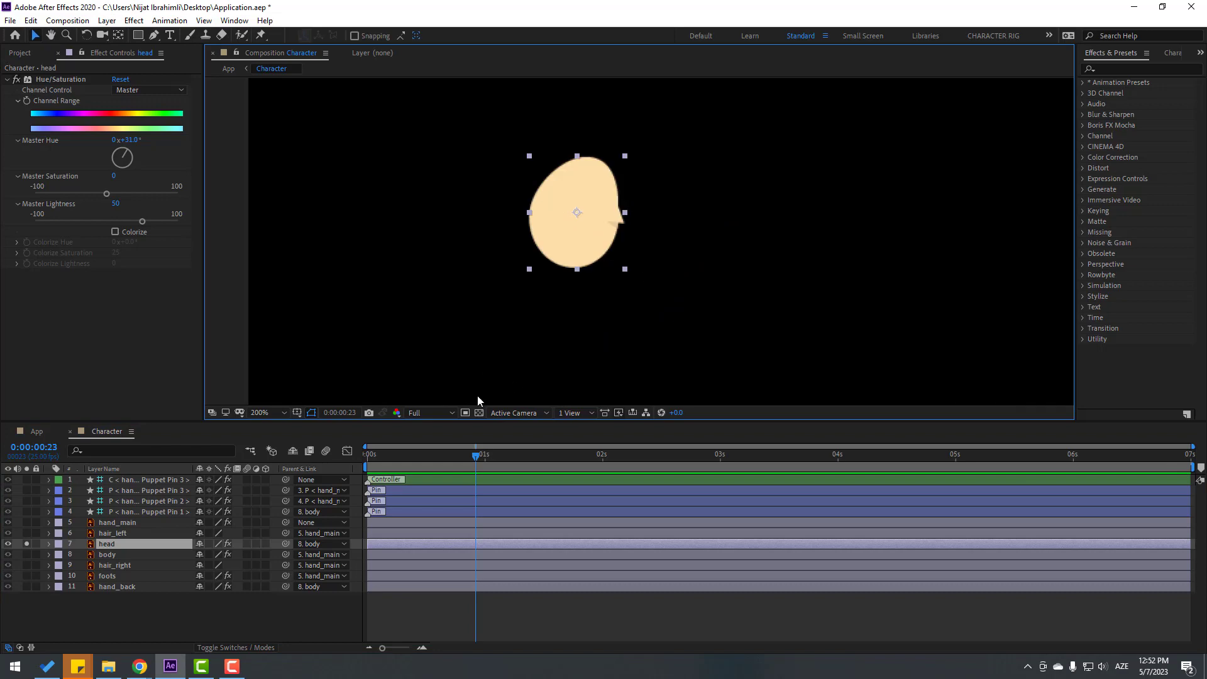
click(478, 413)
key(period)
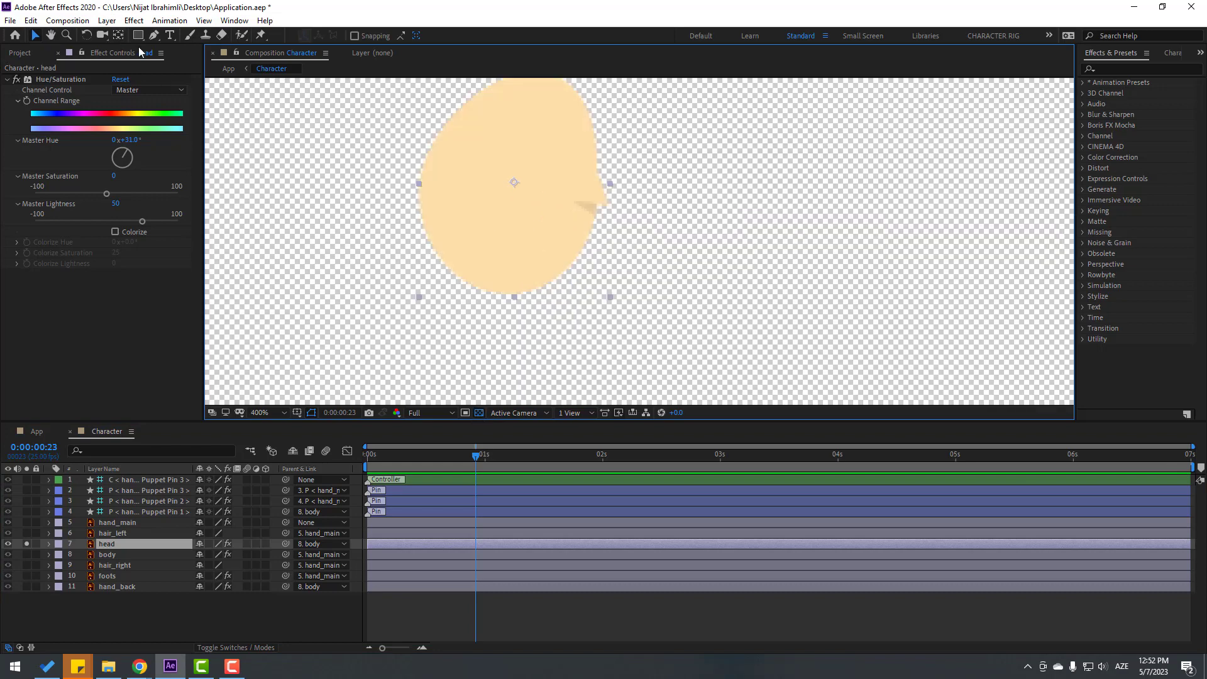
click(119, 36)
drag(515, 182, 502, 289)
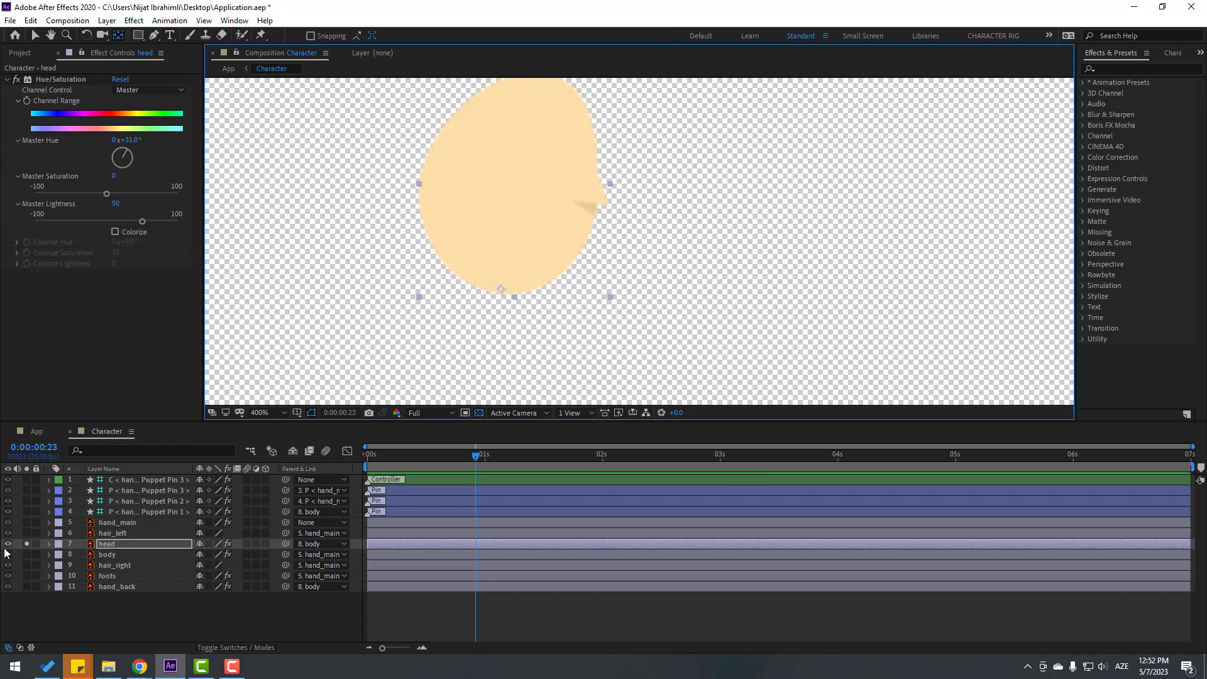
click(26, 544)
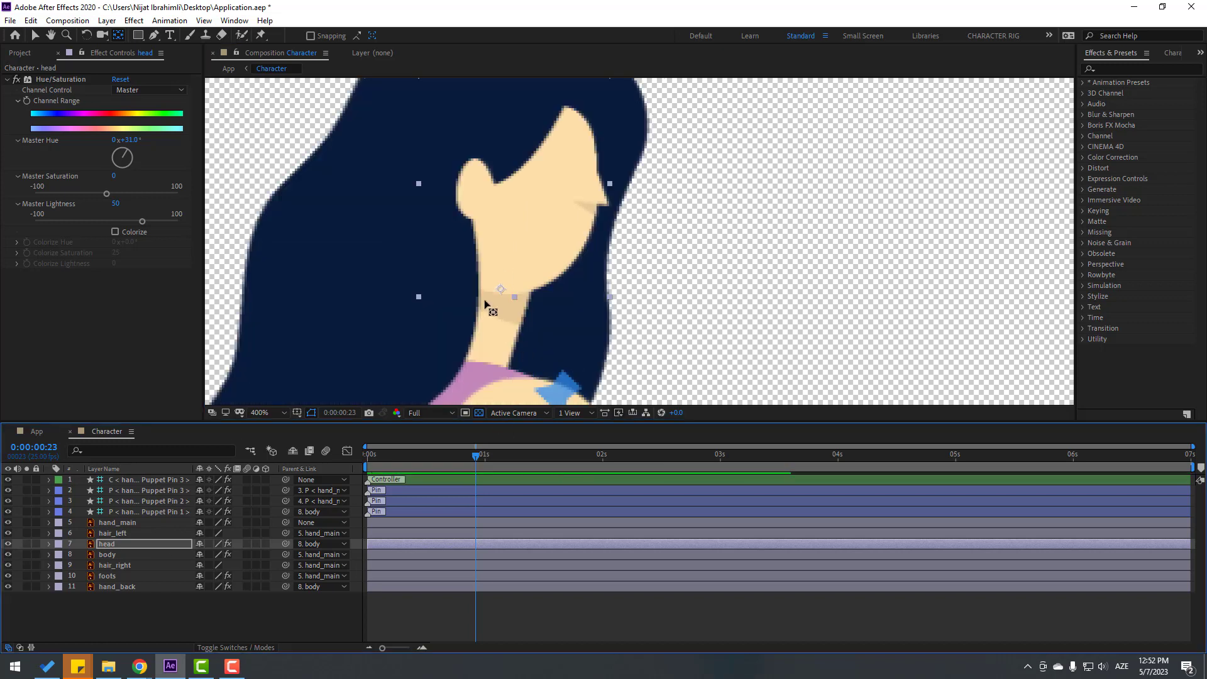
drag(501, 290, 488, 291)
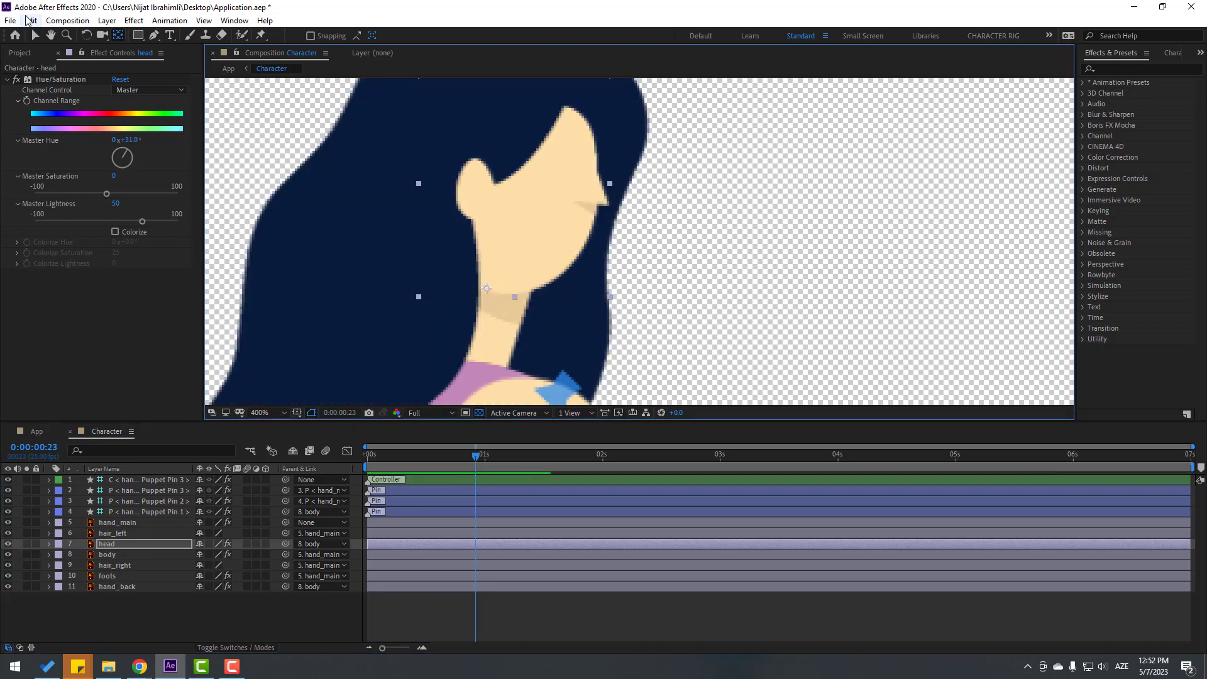
key(v)
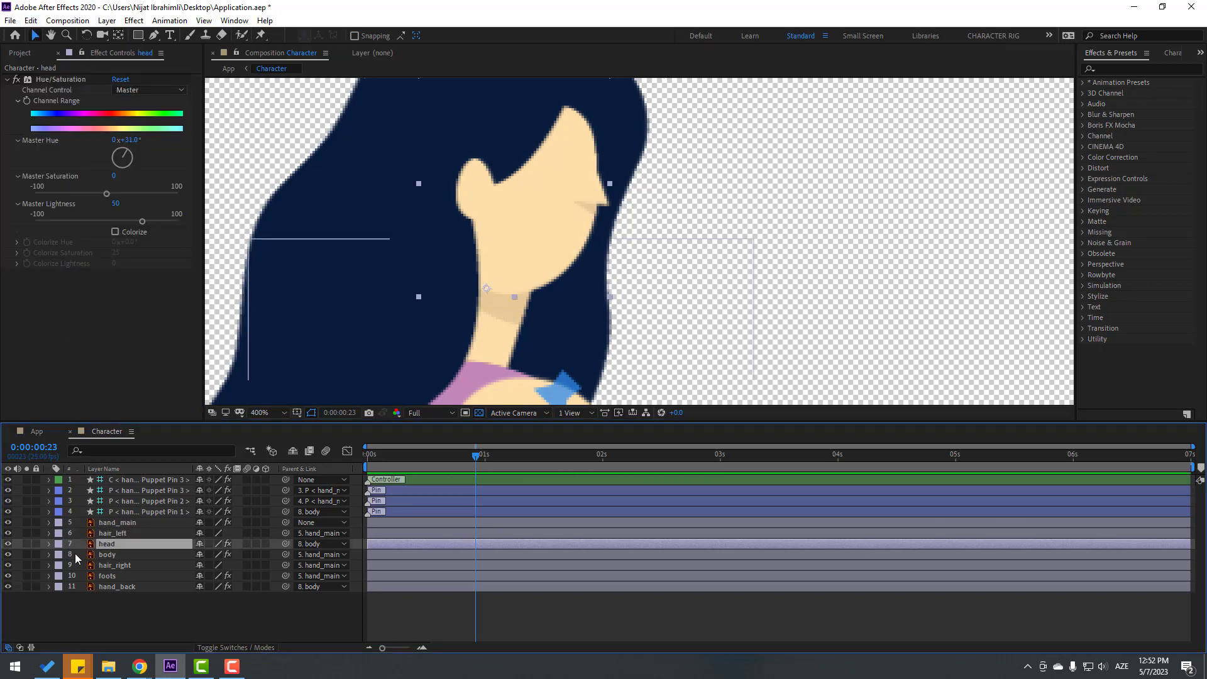
- Parent hair_left and hair_right to the head and zoom back out to 200%
click(122, 532)
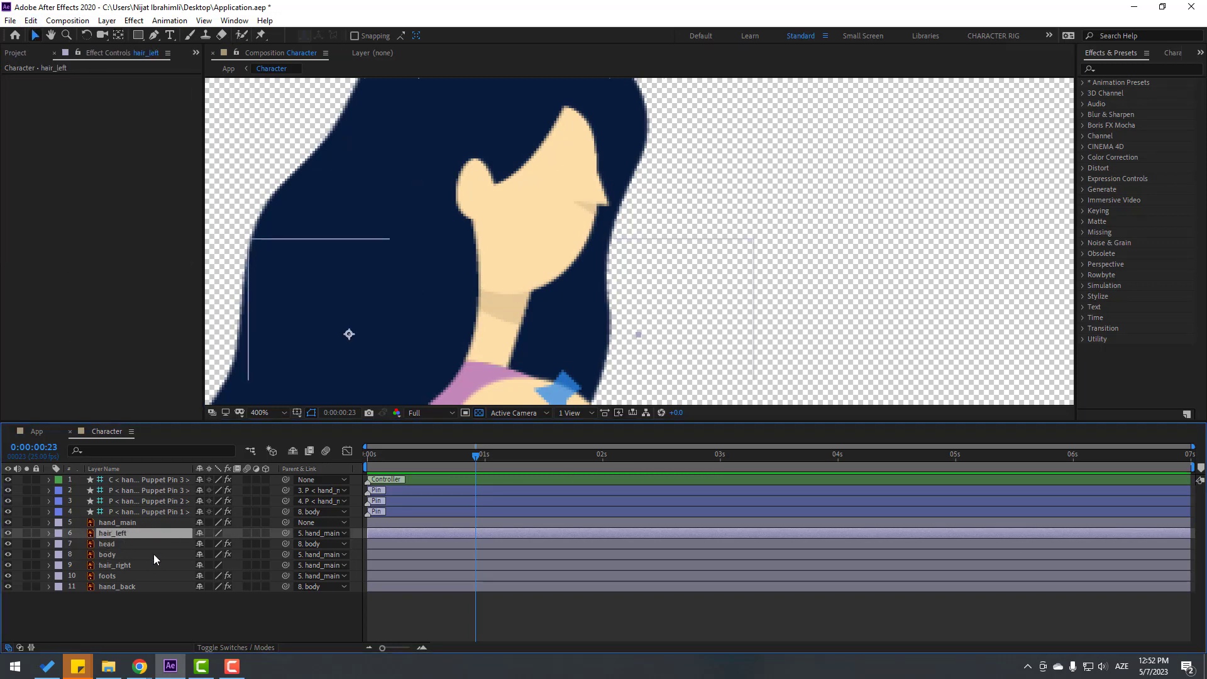
ctrl+click(112, 566)
drag(286, 534, 115, 546)
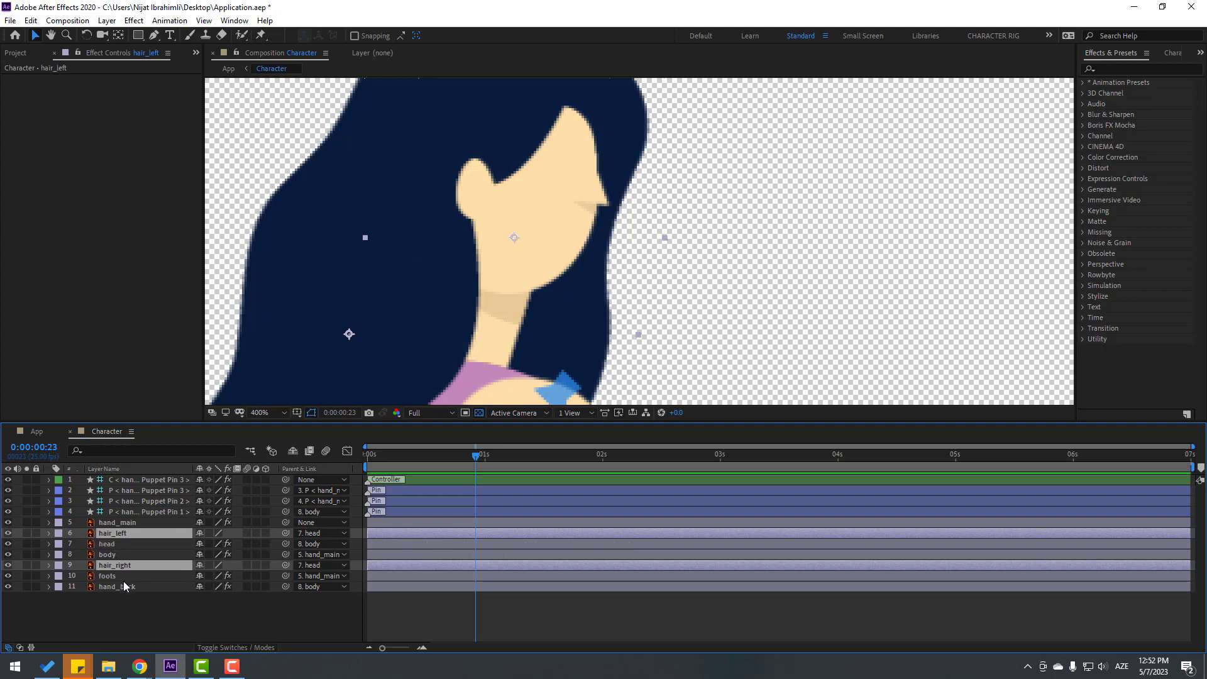
click(110, 544)
key(comma)
- Test the head's neck pivot, leave its Rotation at 1°, and zoom the viewer out
key(r)
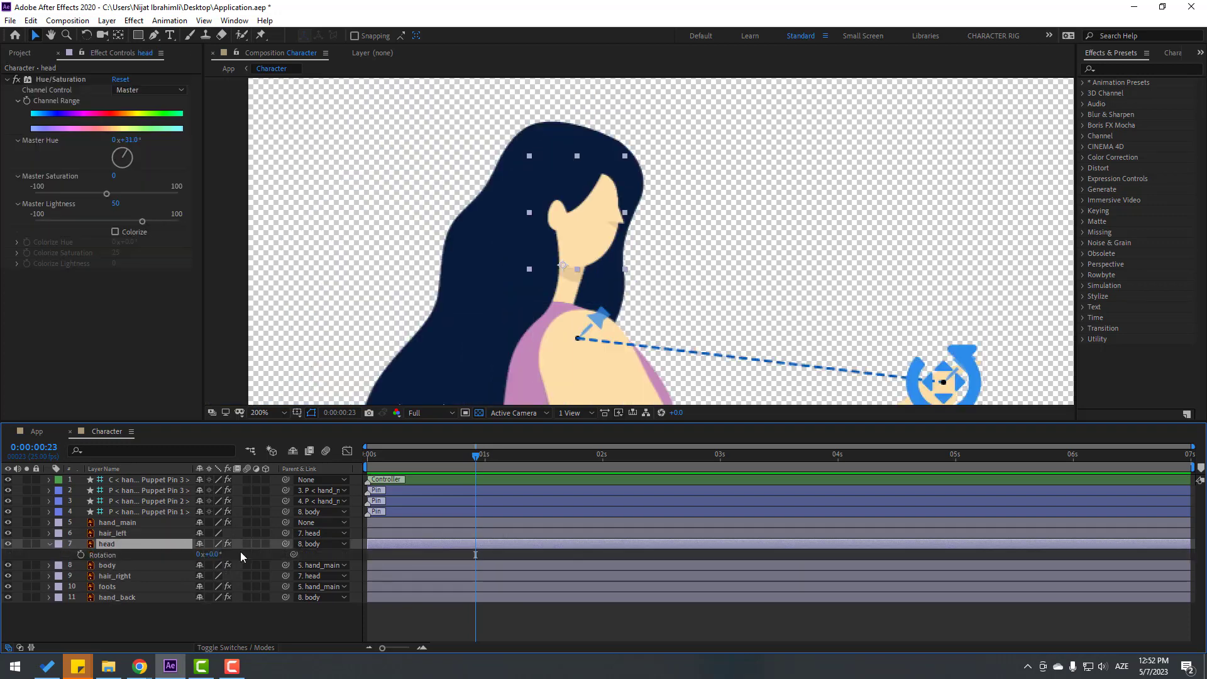
mouse_move(214, 557)
mouse_down()
mouse_move(223, 552)
mouse_move(207, 557)
mouse_up()
drag(216, 557, 221, 557)
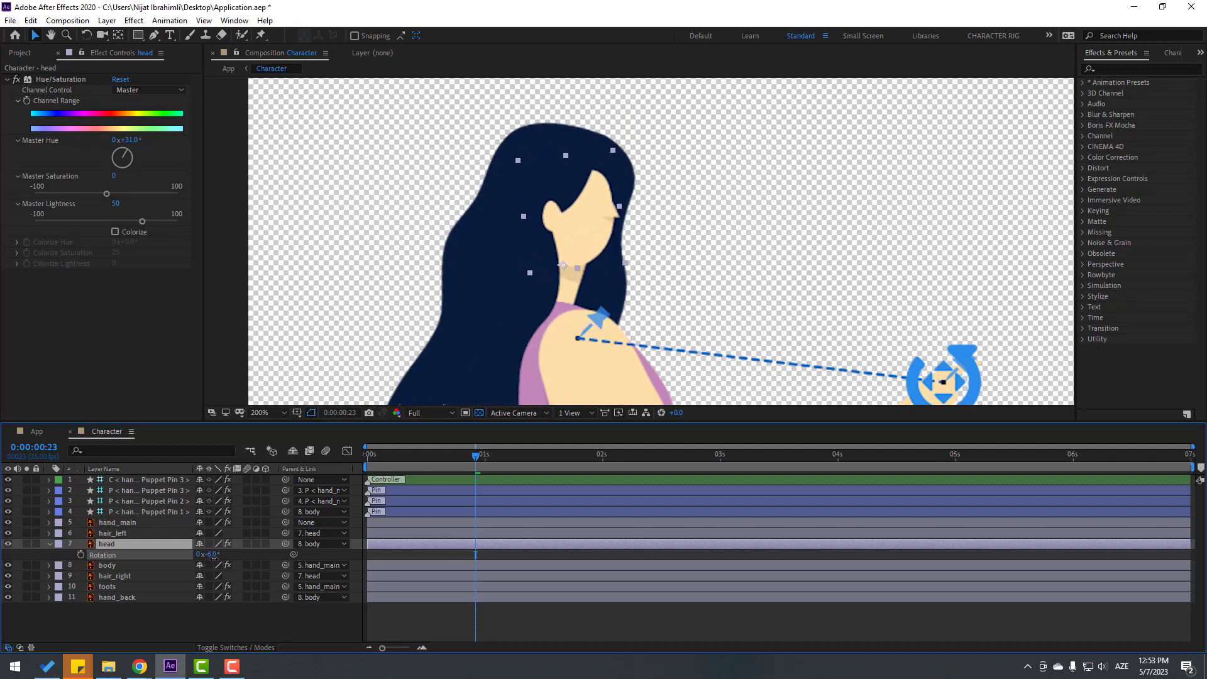
scroll(735, 312, down, 4)
scroll(695, 317, down, 3)
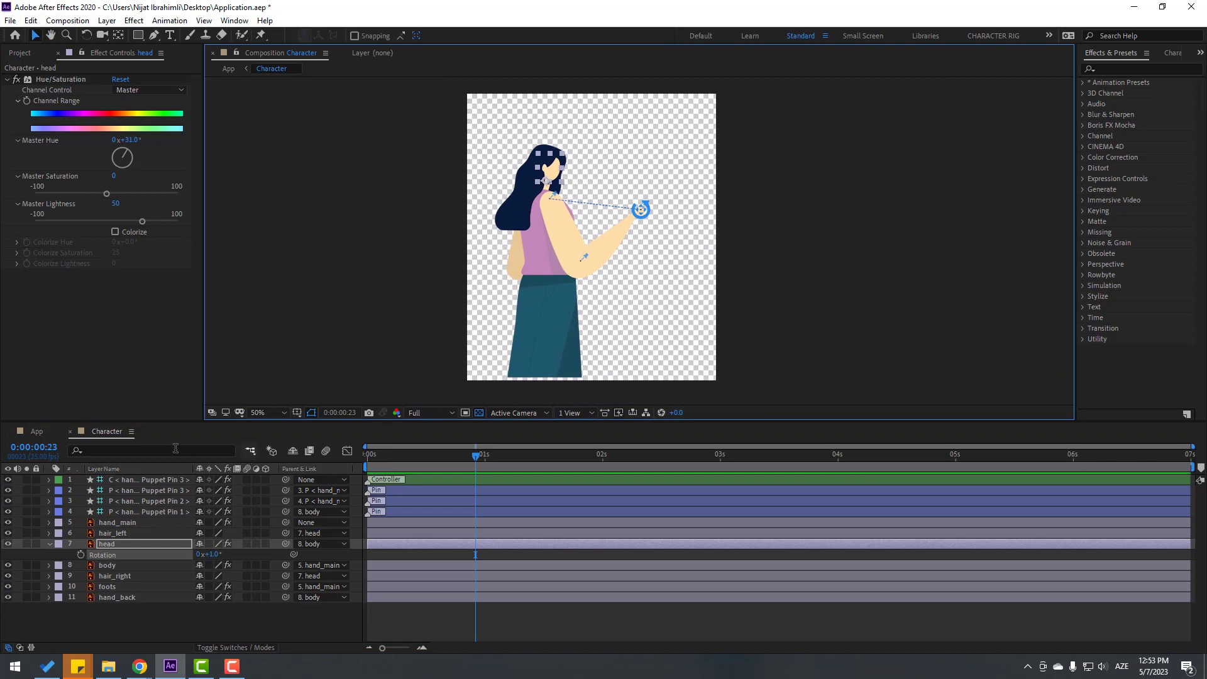
- At 0s, keyframe the Web layer's Position with X at 2301, off-screen right
click(36, 432)
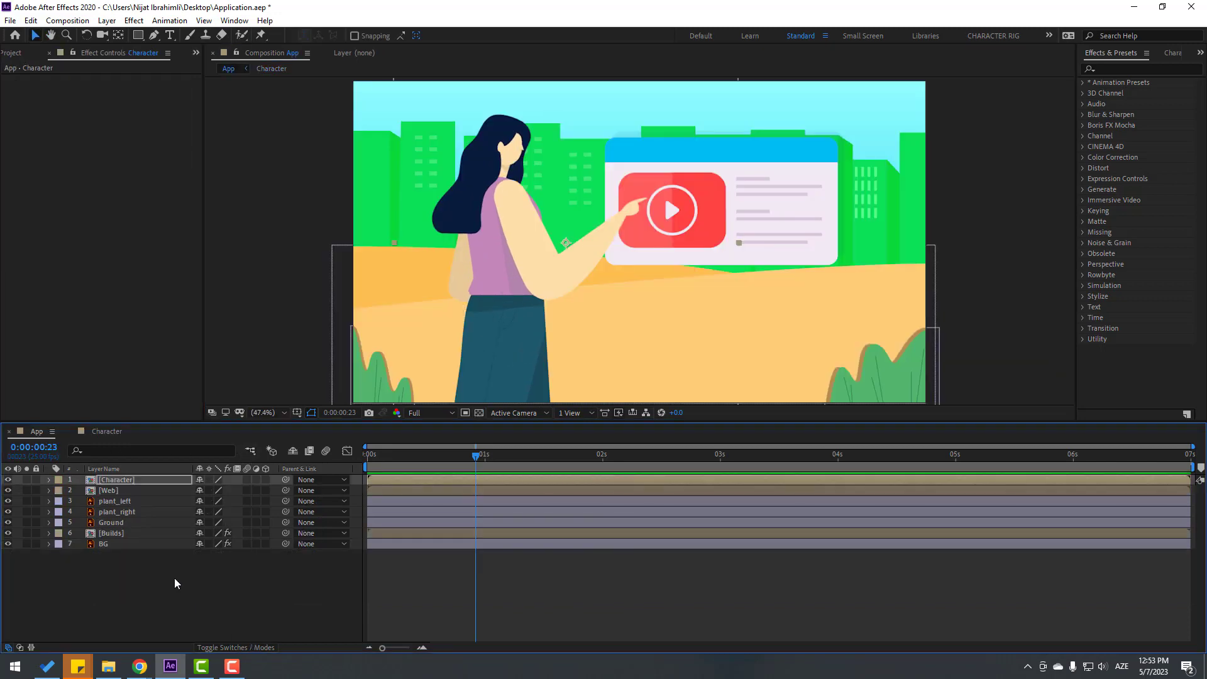
click(113, 552)
click(104, 493)
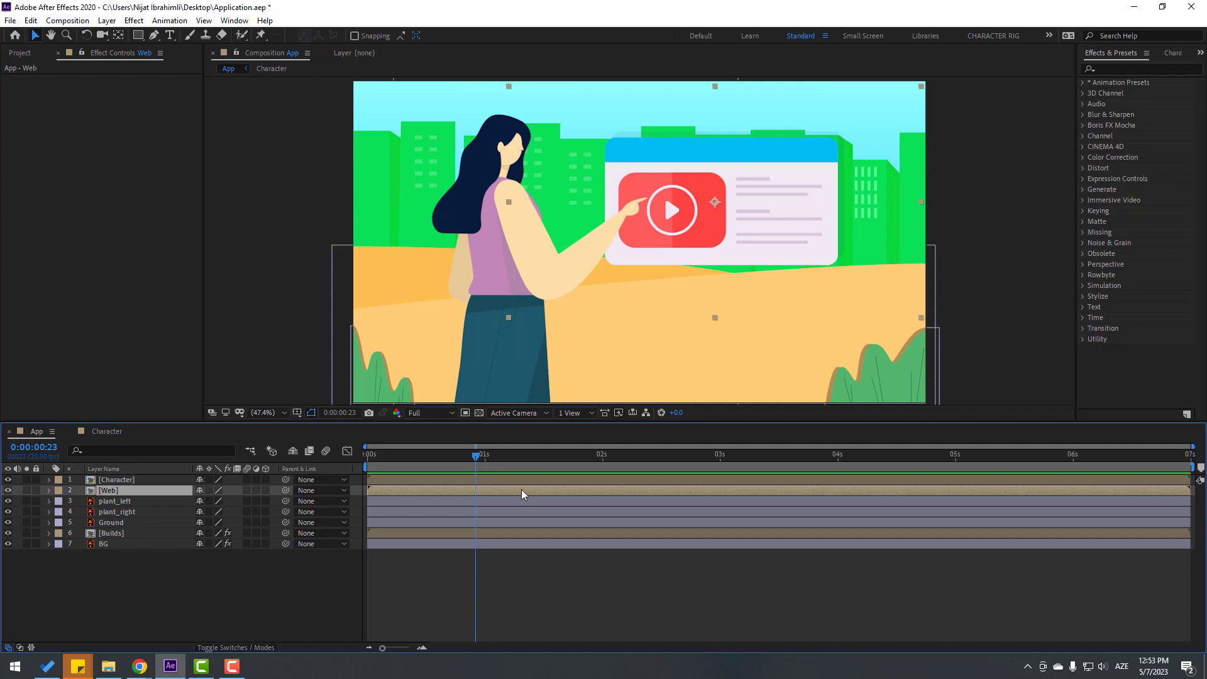
drag(438, 464, 368, 459)
key(p)
drag(205, 500, 912, 492)
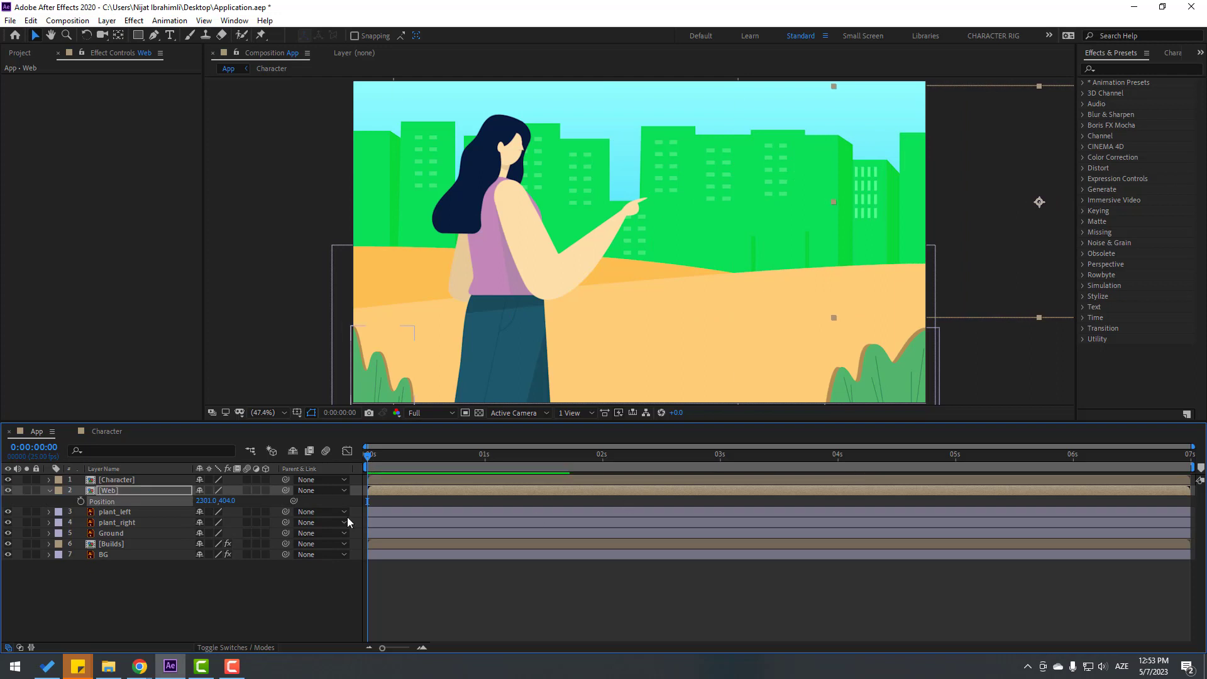
click(81, 501)
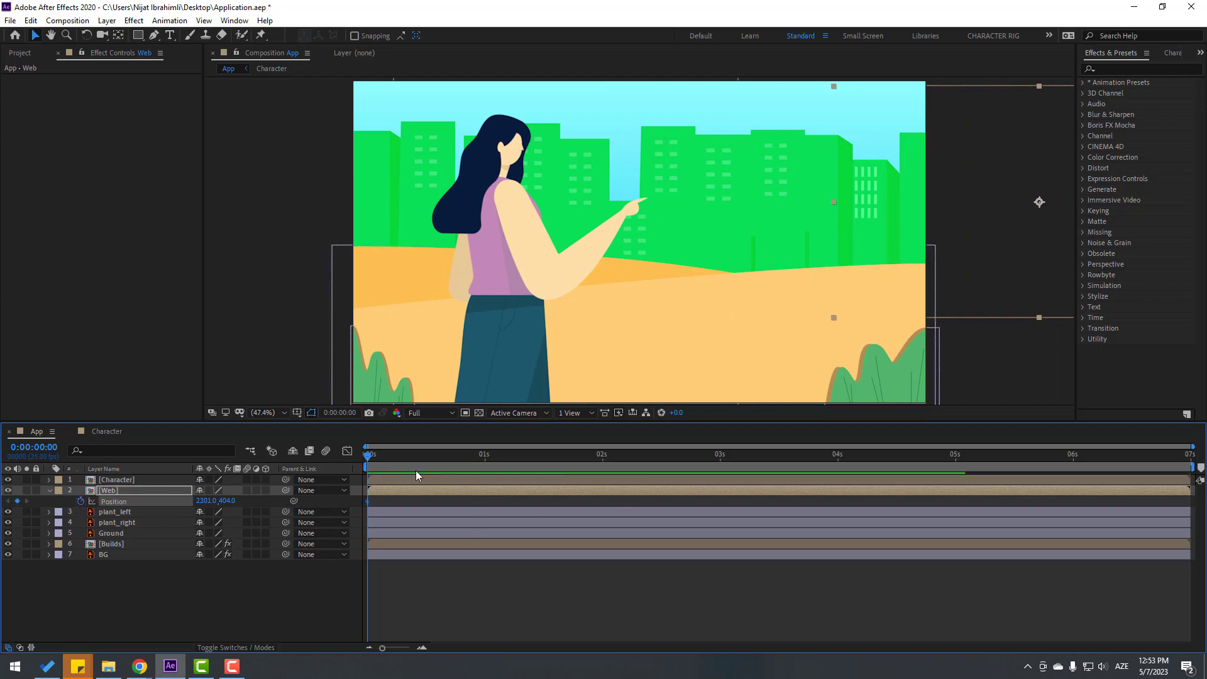
- At 1s, set the Web card's X position to 1160 beside the hand
click(499, 457)
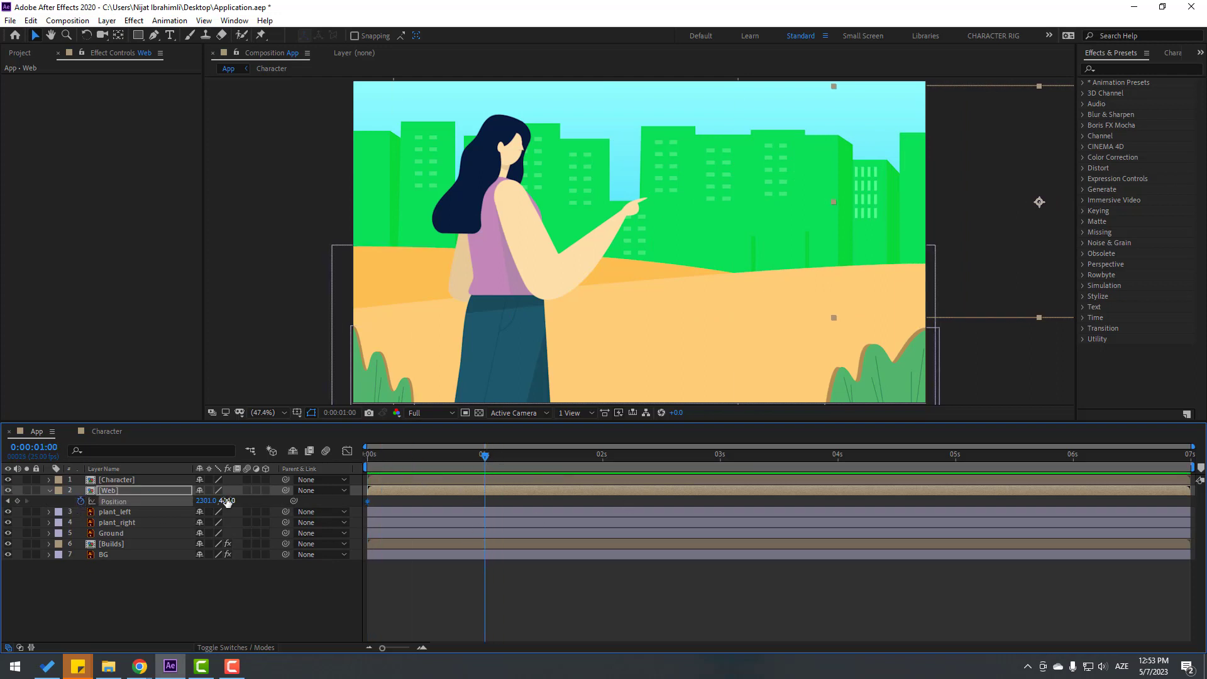
drag(206, 501, 85, 500)
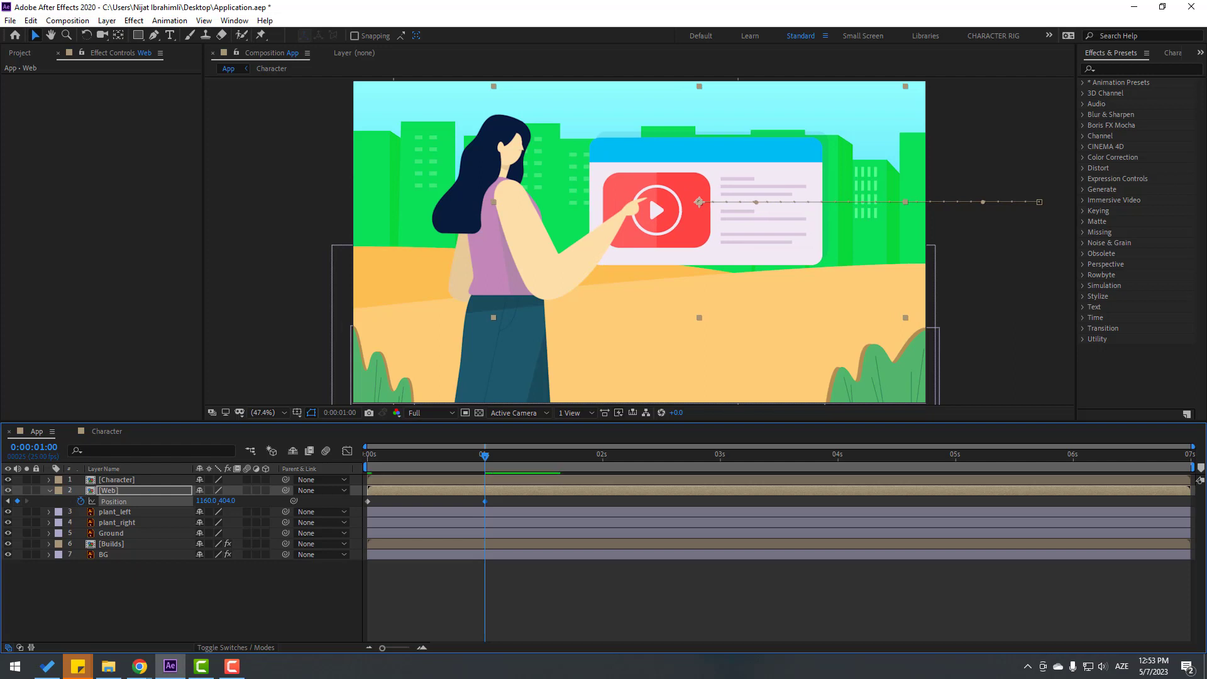
click(519, 306)
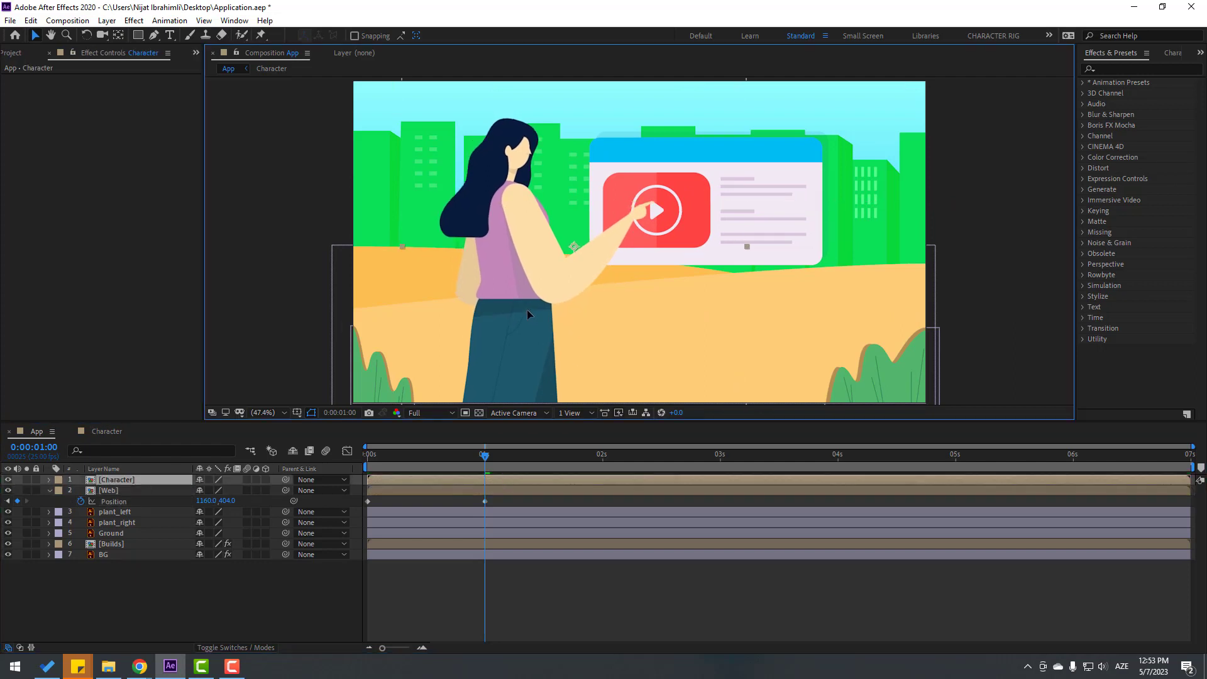
click(96, 490)
- Apply Easy Ease to the web card's Position keyframes
right_click(368, 501)
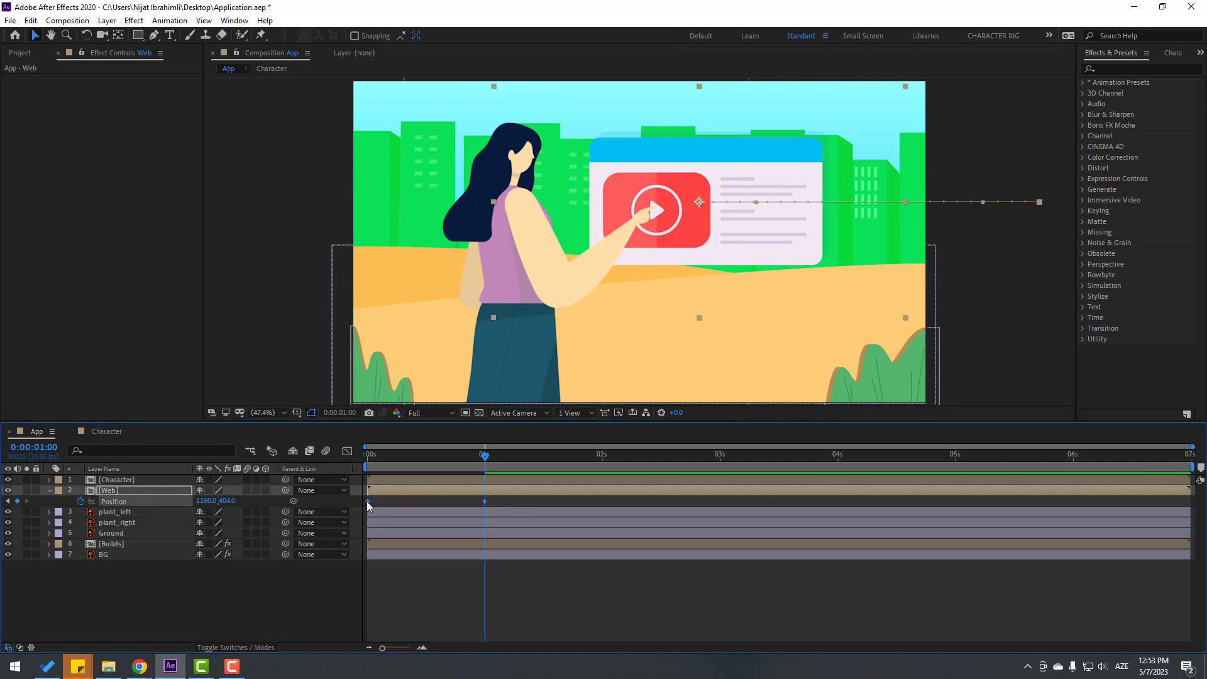
mouse_move(436, 491)
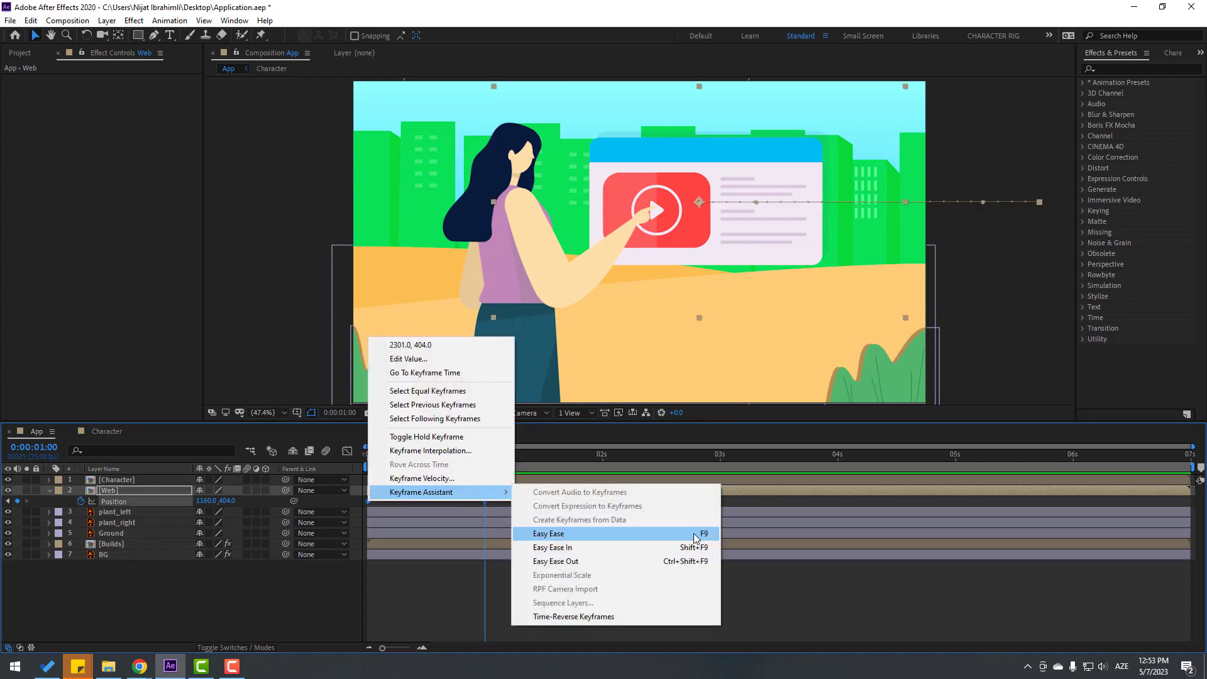
click(695, 538)
- Reshape the speed graph so the slide bursts in fast and settles slowly, previewing the result
click(347, 452)
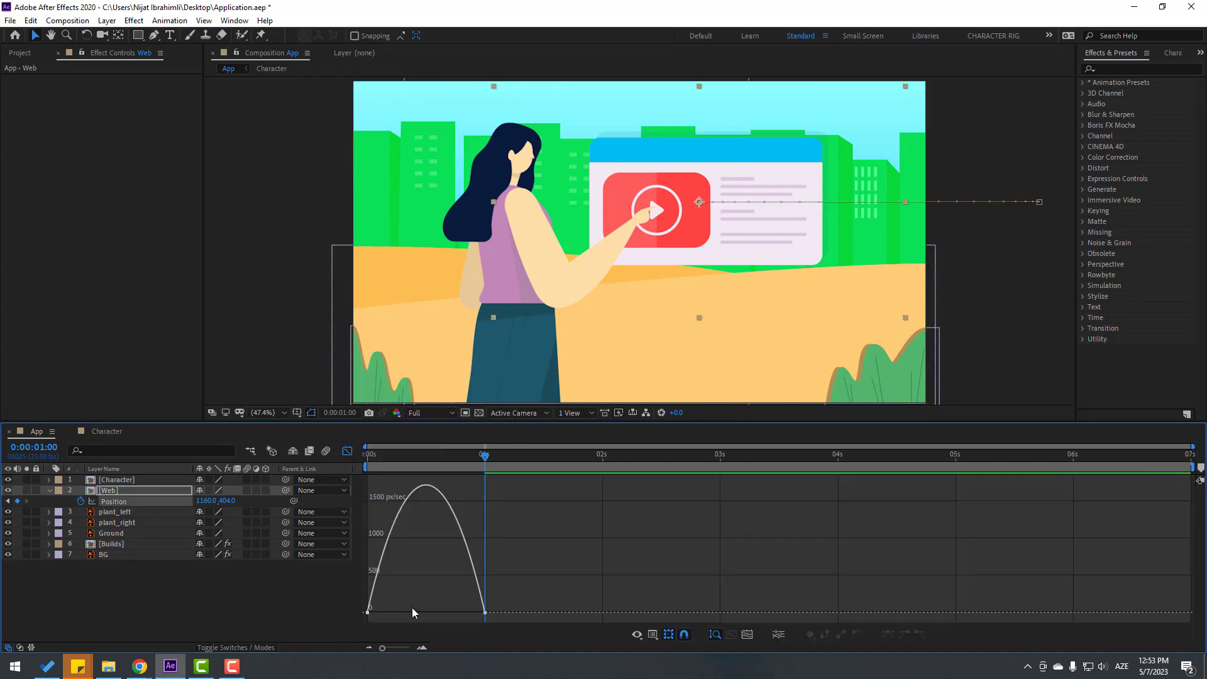
drag(446, 612, 400, 613)
key(space)
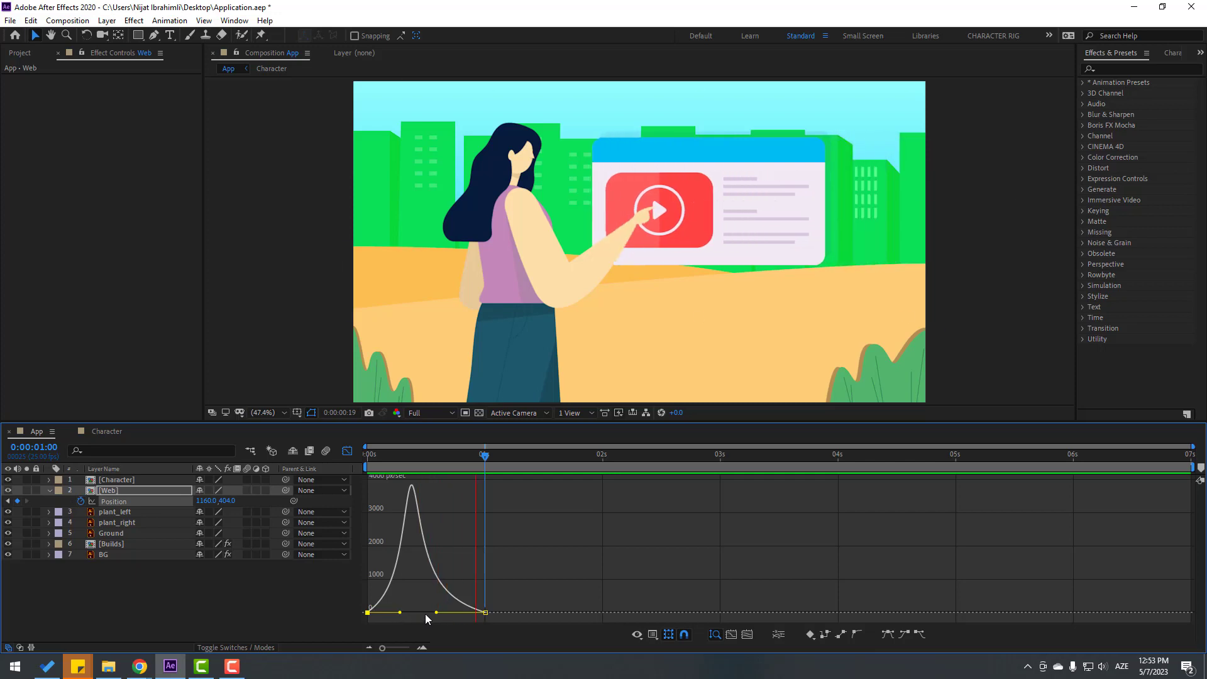
key(space)
drag(398, 614, 386, 612)
key(space)
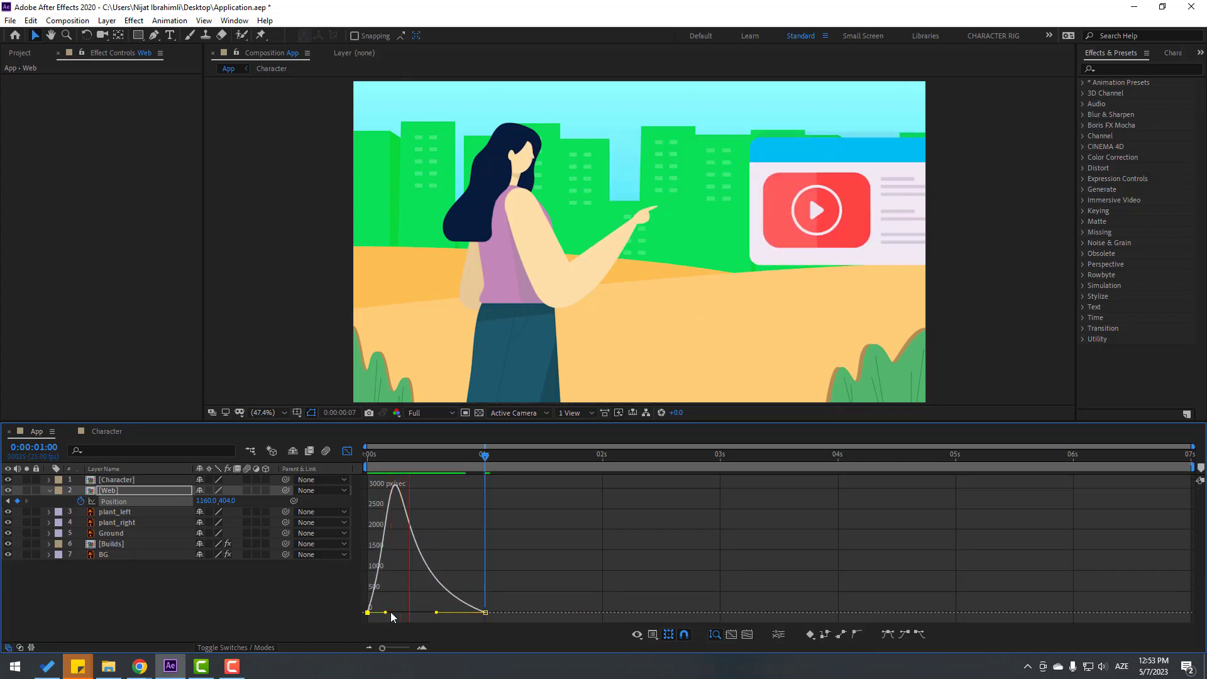
- Shift the web card's arrival keyframe slightly later, preview it, and open the Web composition
click(348, 450)
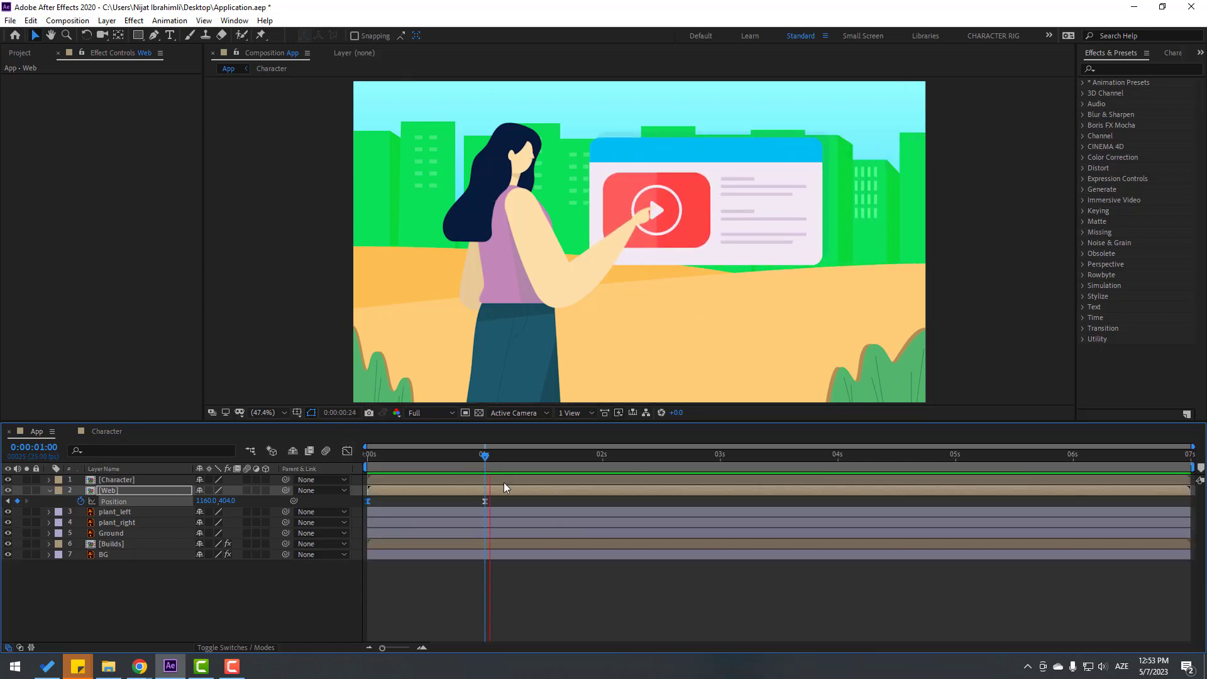
key(space)
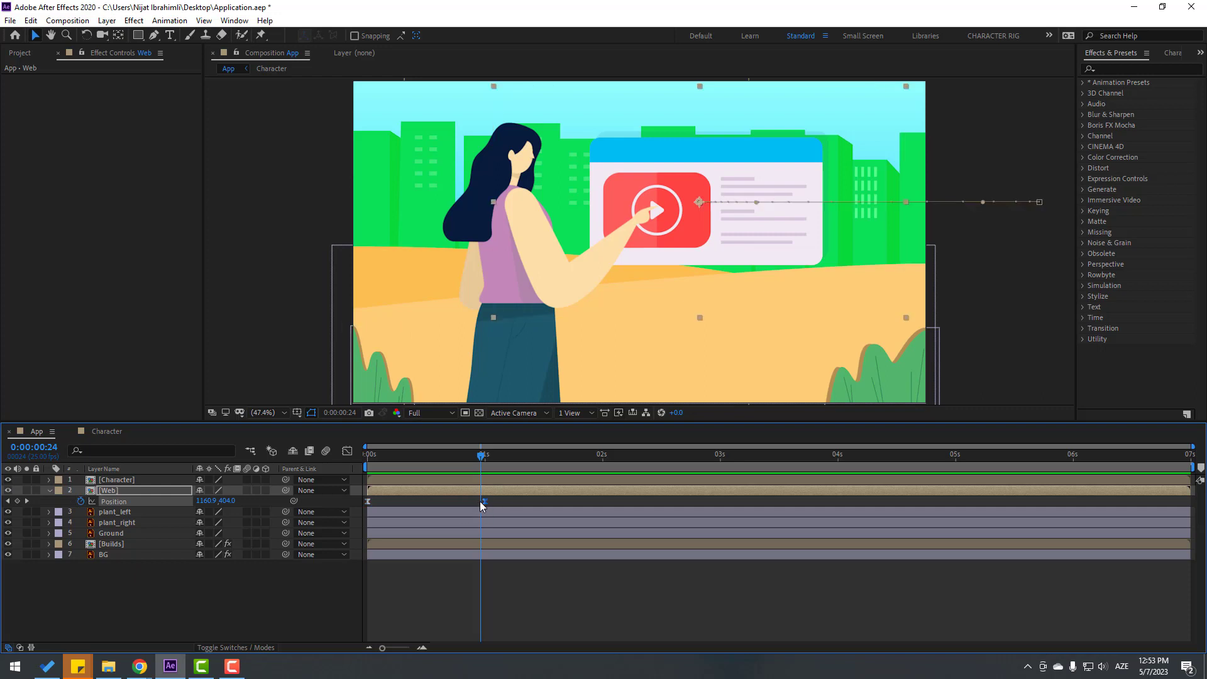
drag(483, 501, 523, 503)
key(space)
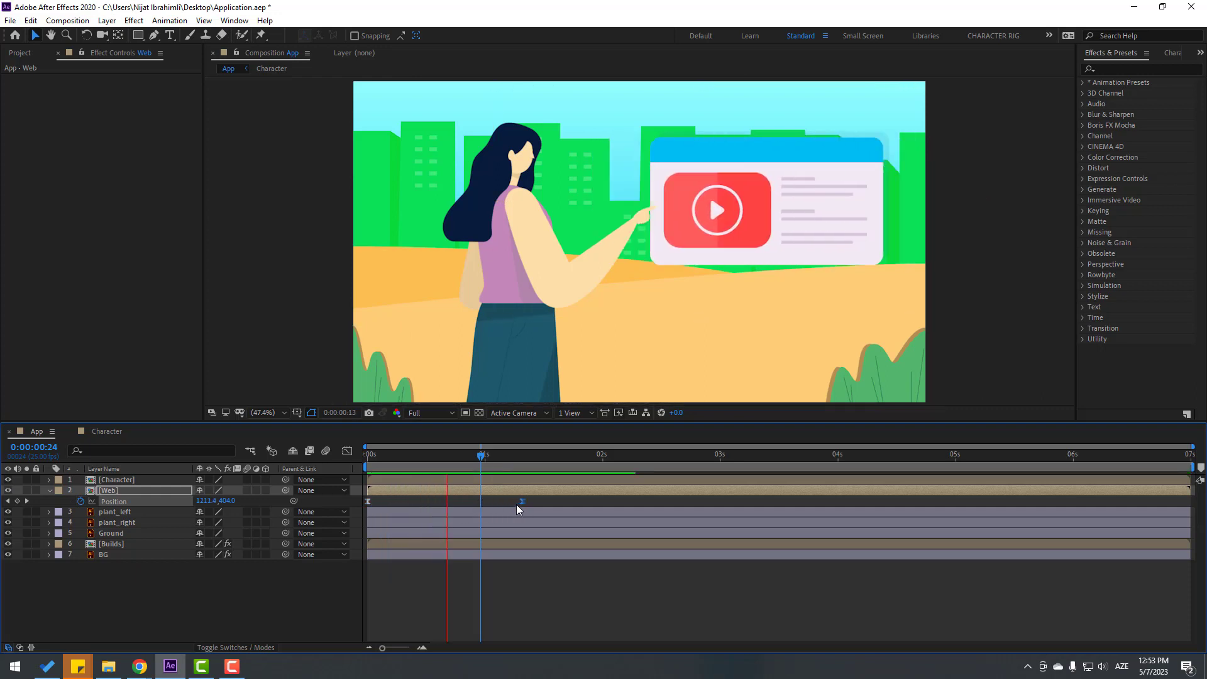
key(space)
key(space)
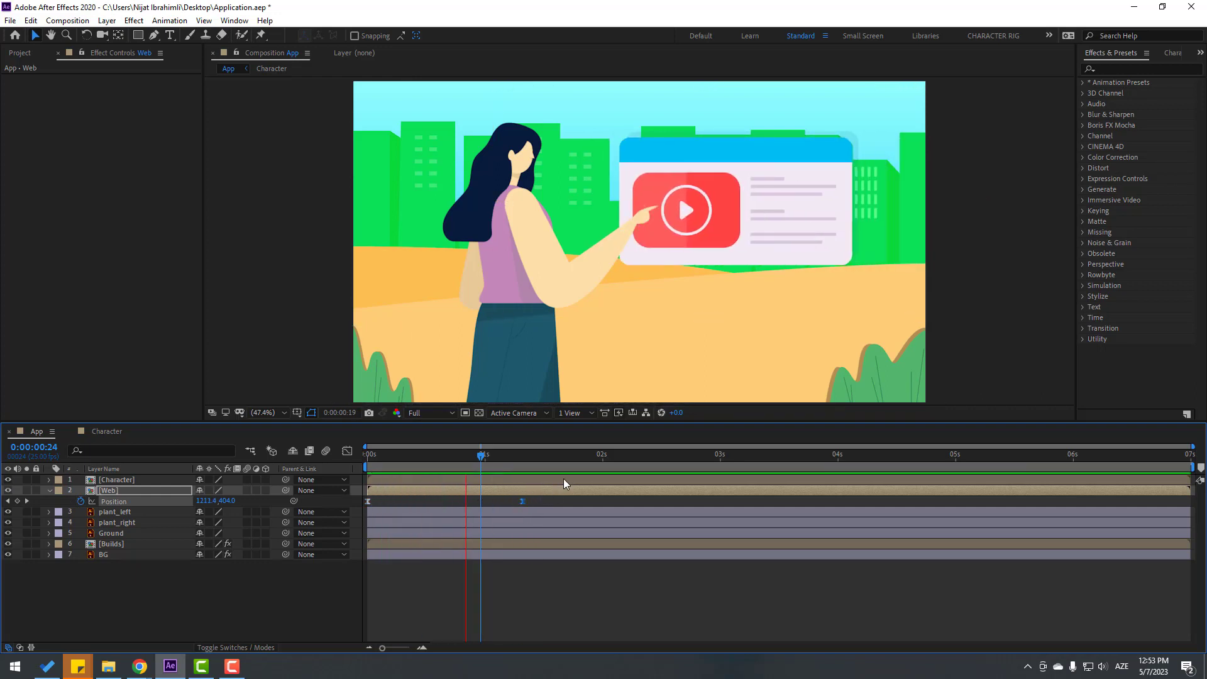
key(space)
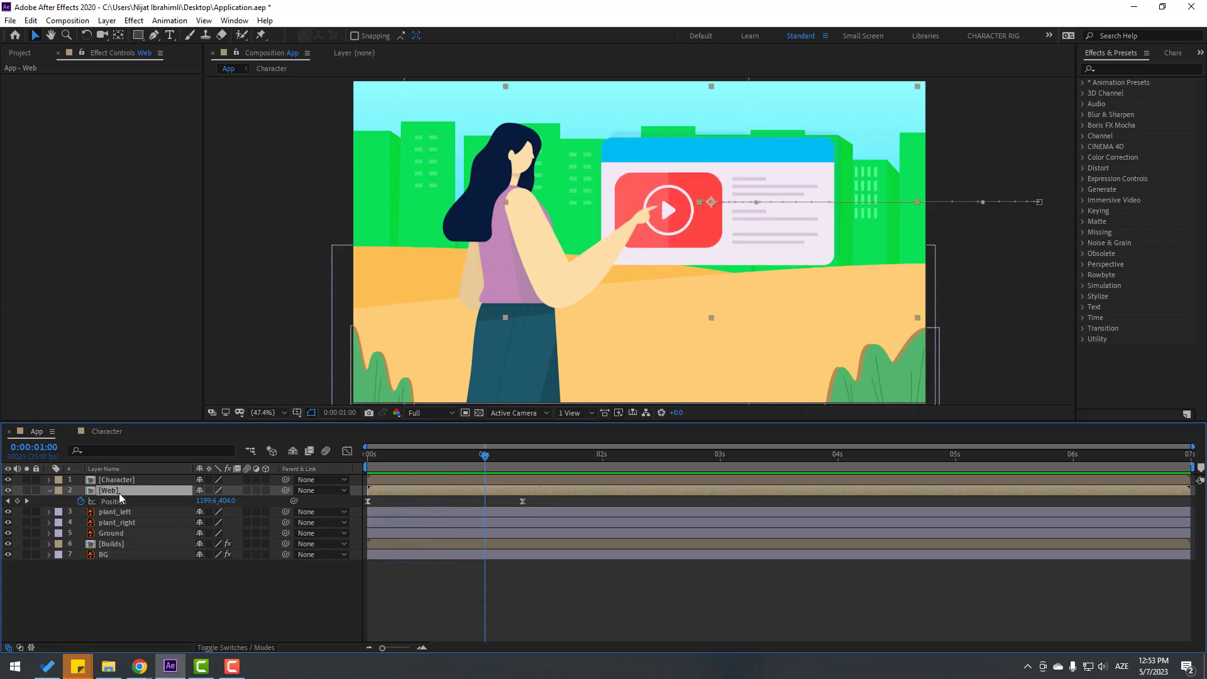
double_click(119, 492)
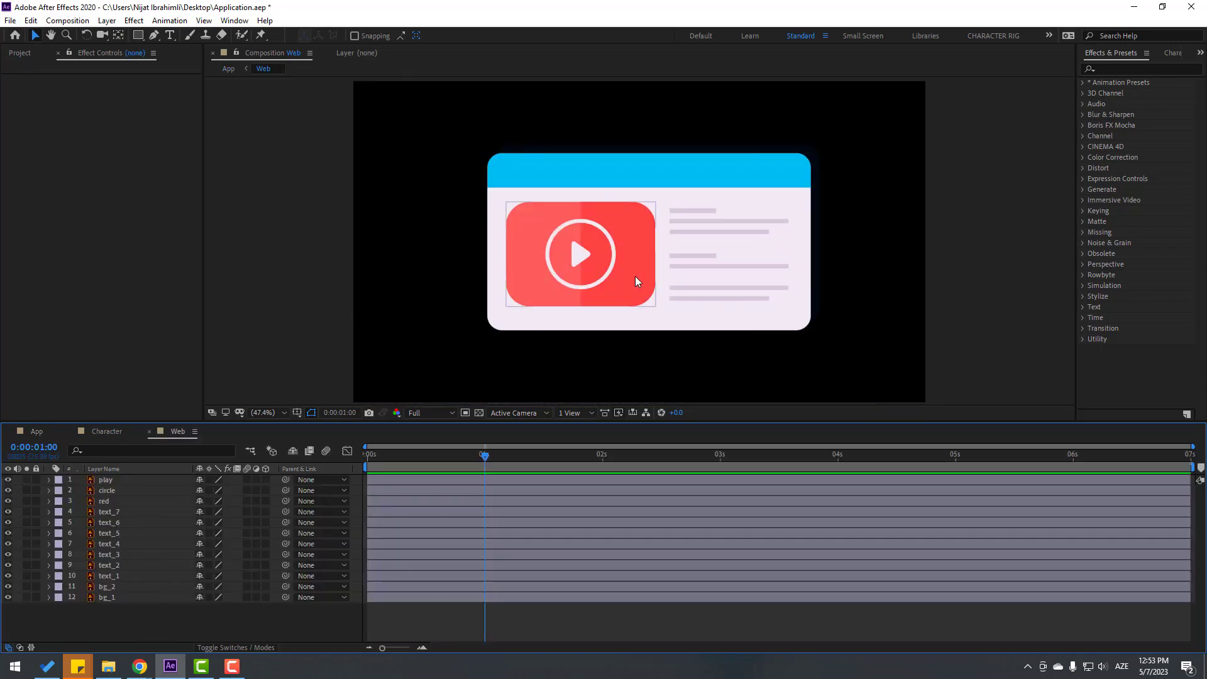
- Move text_6's anchor point to its left edge with the Pan Behind tool
click(685, 211)
key(period)
key(period)
key(period)
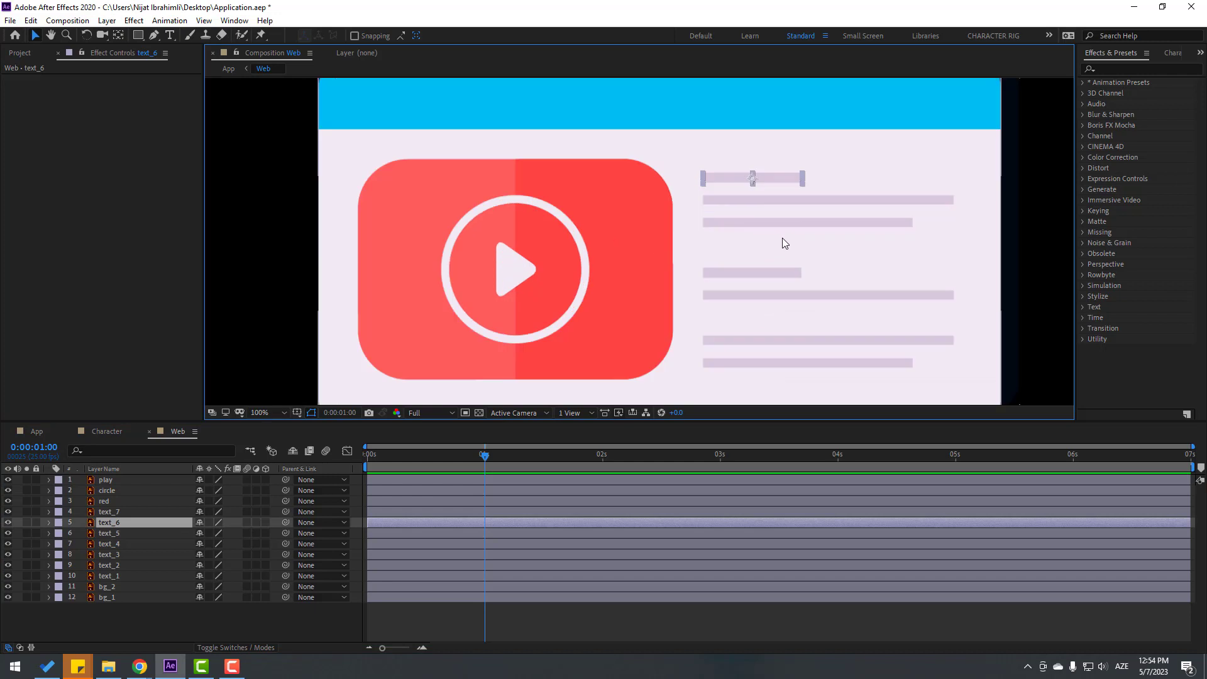
scroll(787, 202, up, 3)
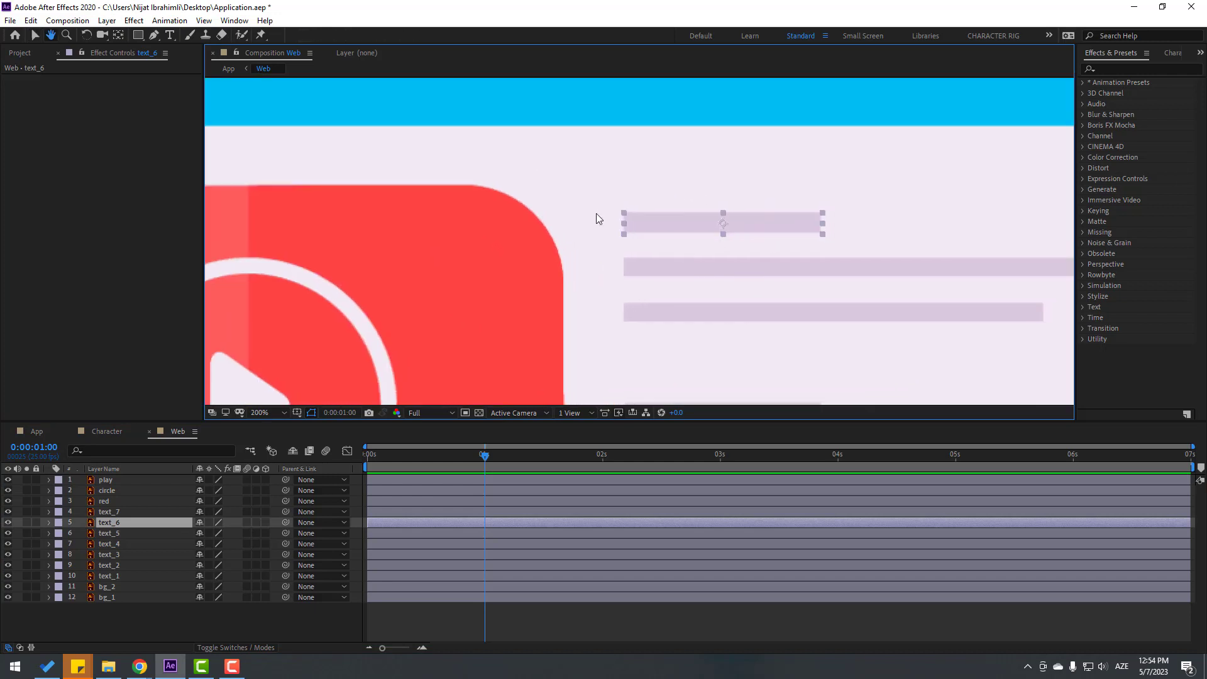
click(120, 34)
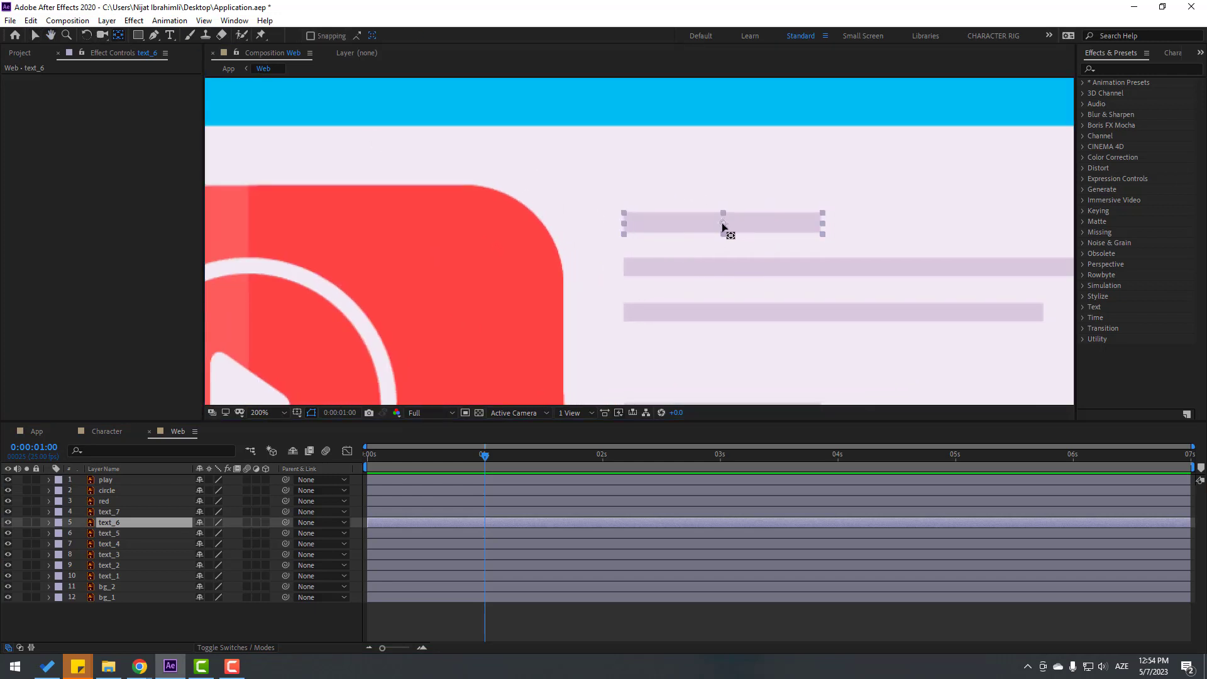
drag(723, 223, 625, 223)
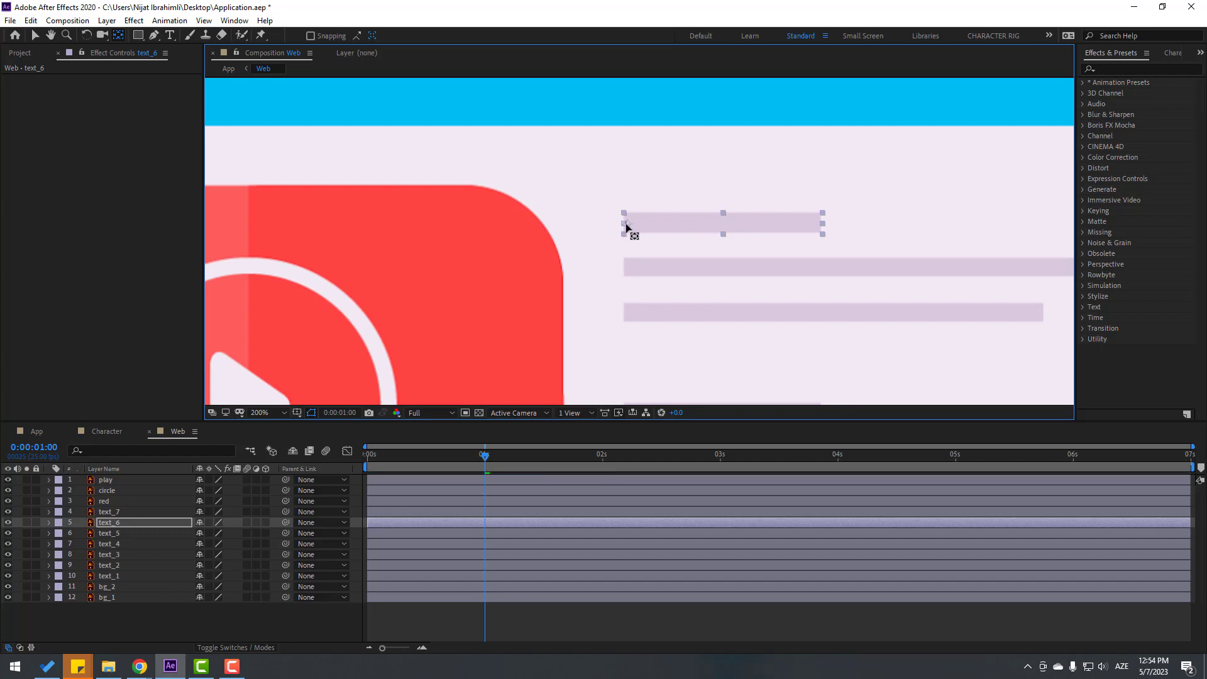
click(35, 36)
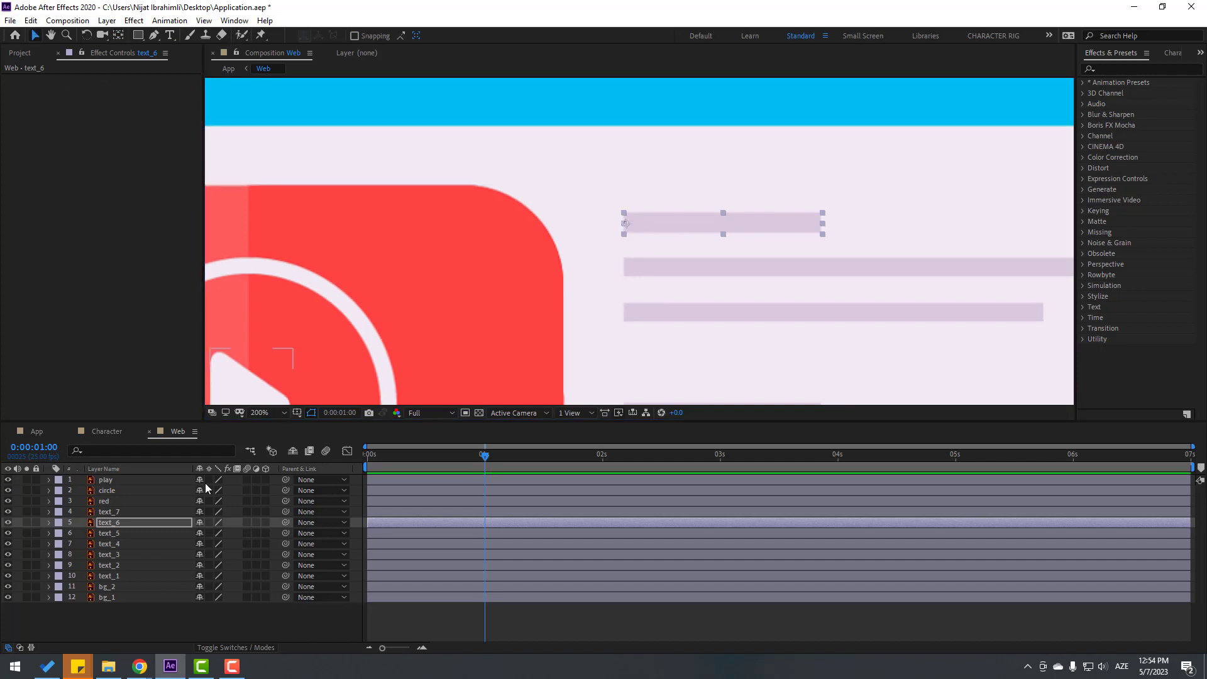
- Select all seven text lines, text_1 through text_7
scroll(725, 301, down, 4)
click(710, 220)
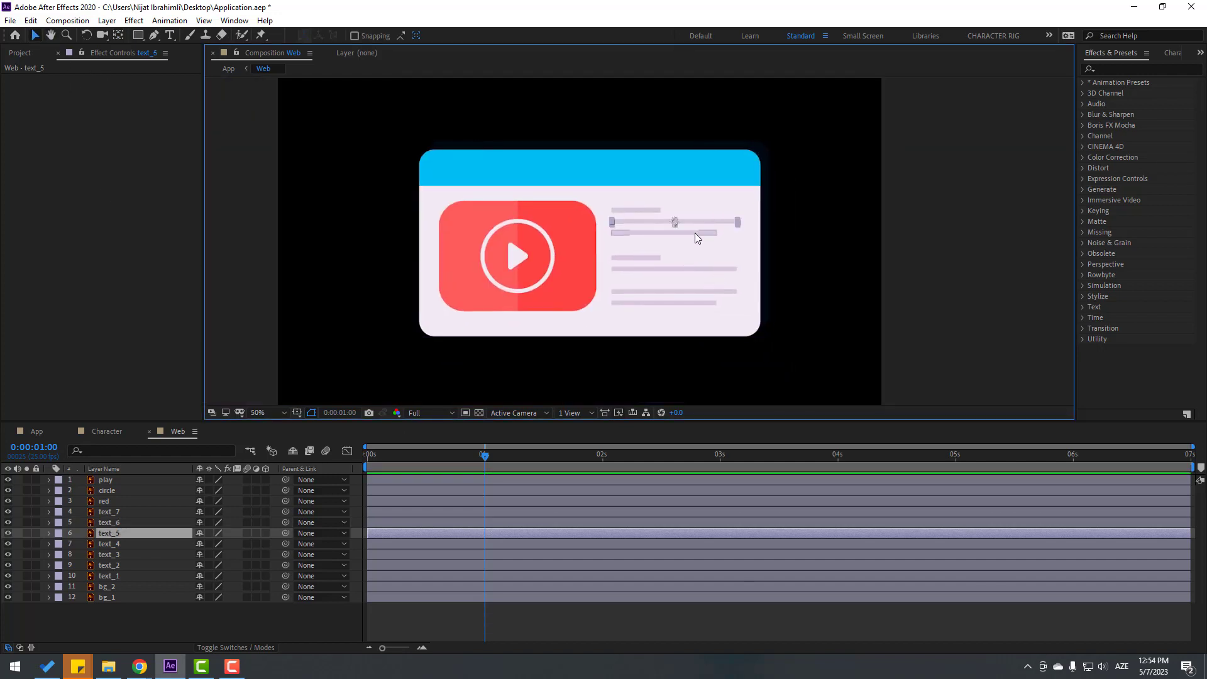
shift+click(696, 232)
shift+click(648, 260)
shift+click(646, 288)
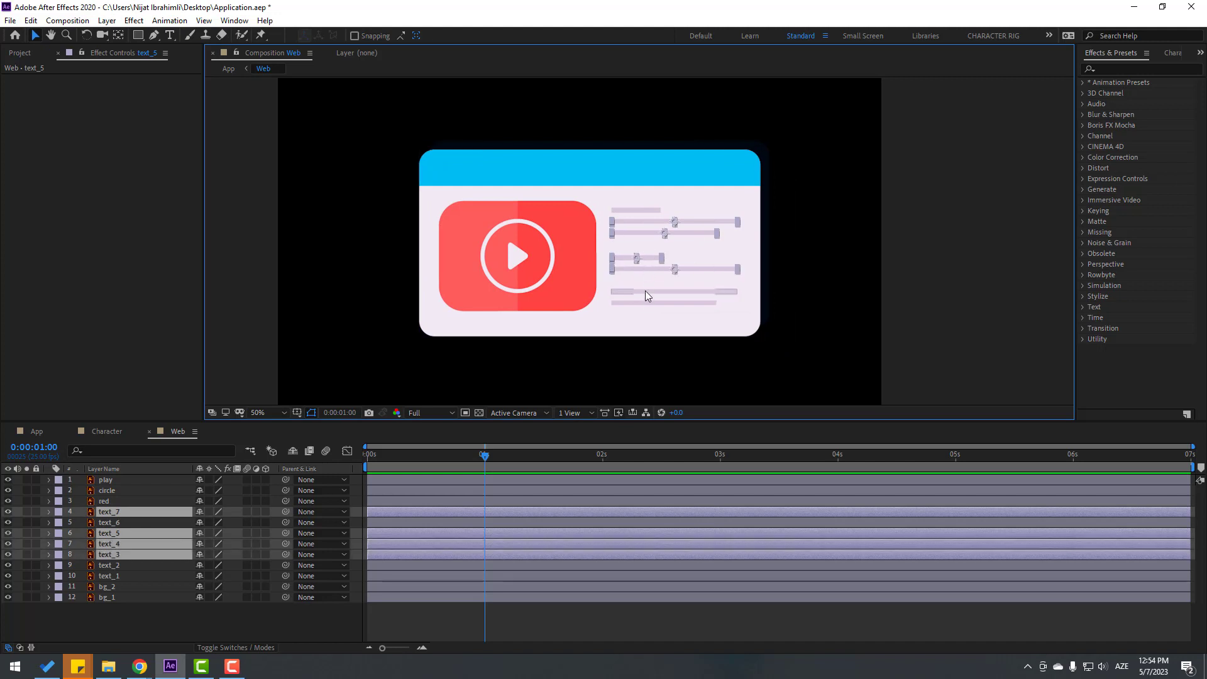
shift+click(646, 291)
shift+click(644, 300)
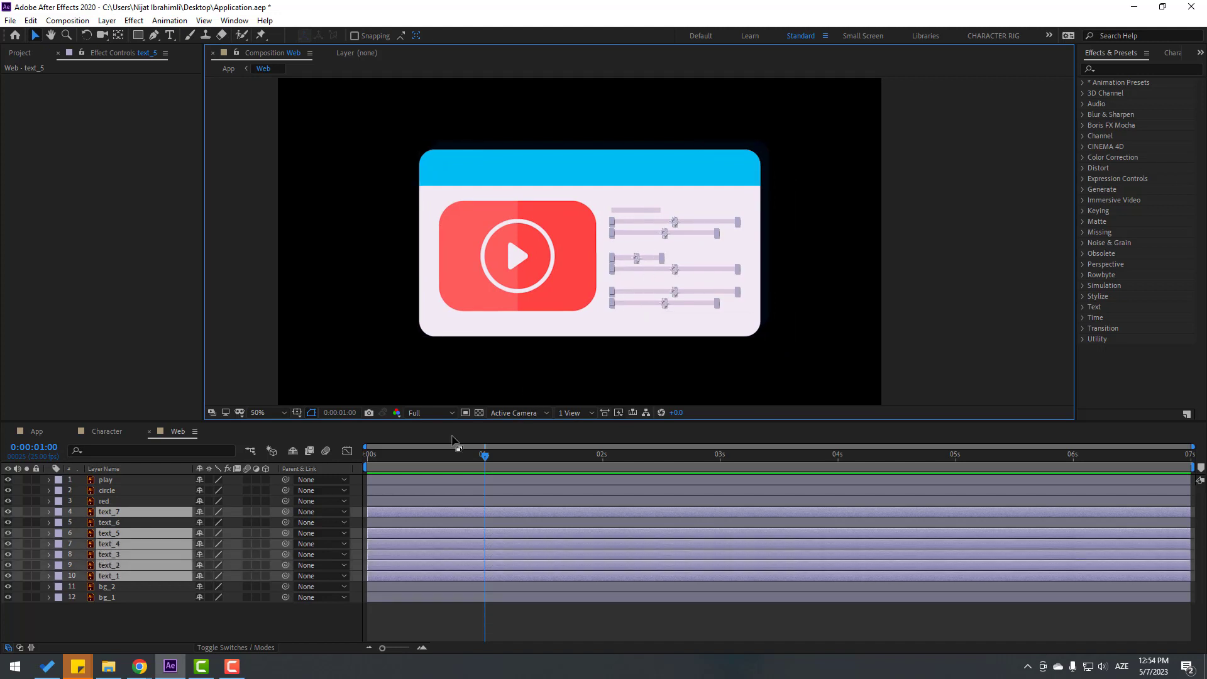
shift+click(114, 532)
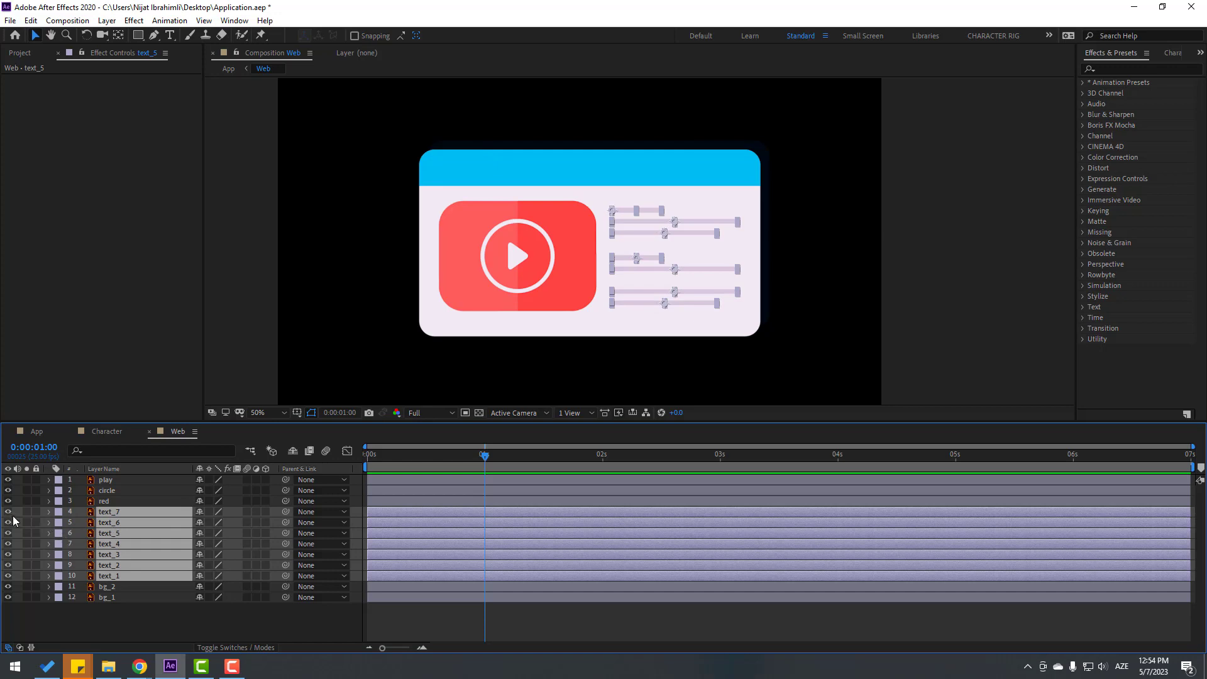
- Use the Anchor Point Mover panel to set the selected text layers' anchors to their left edges
click(230, 21)
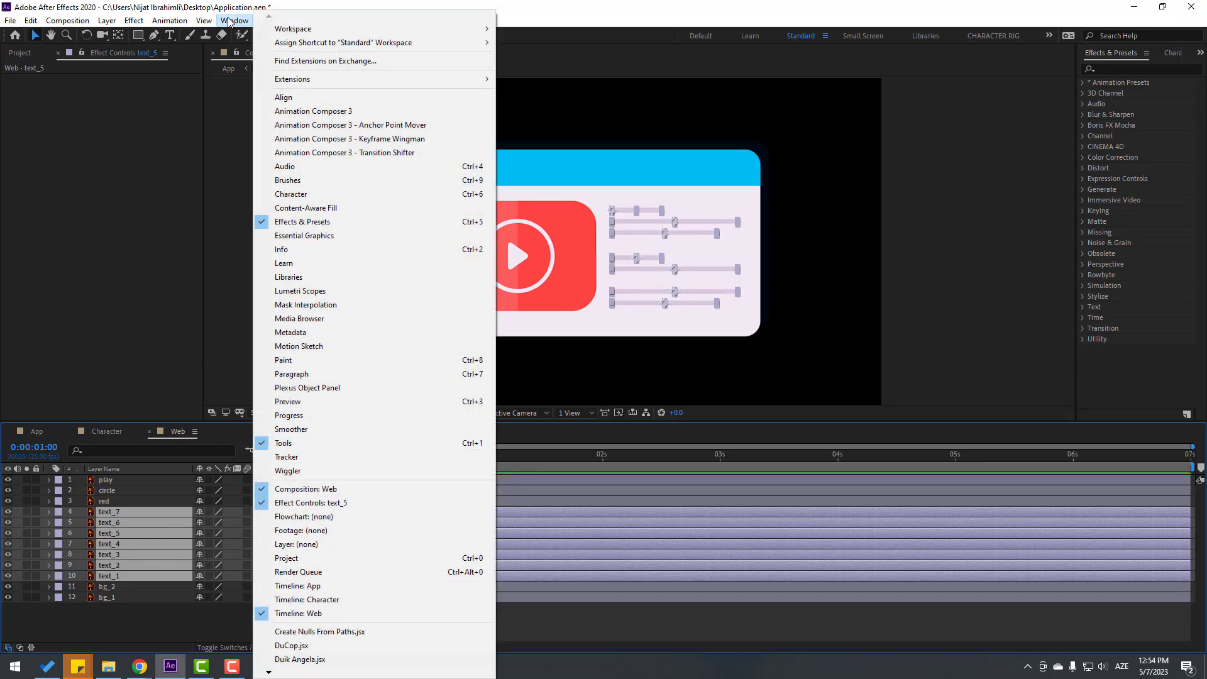
click(389, 126)
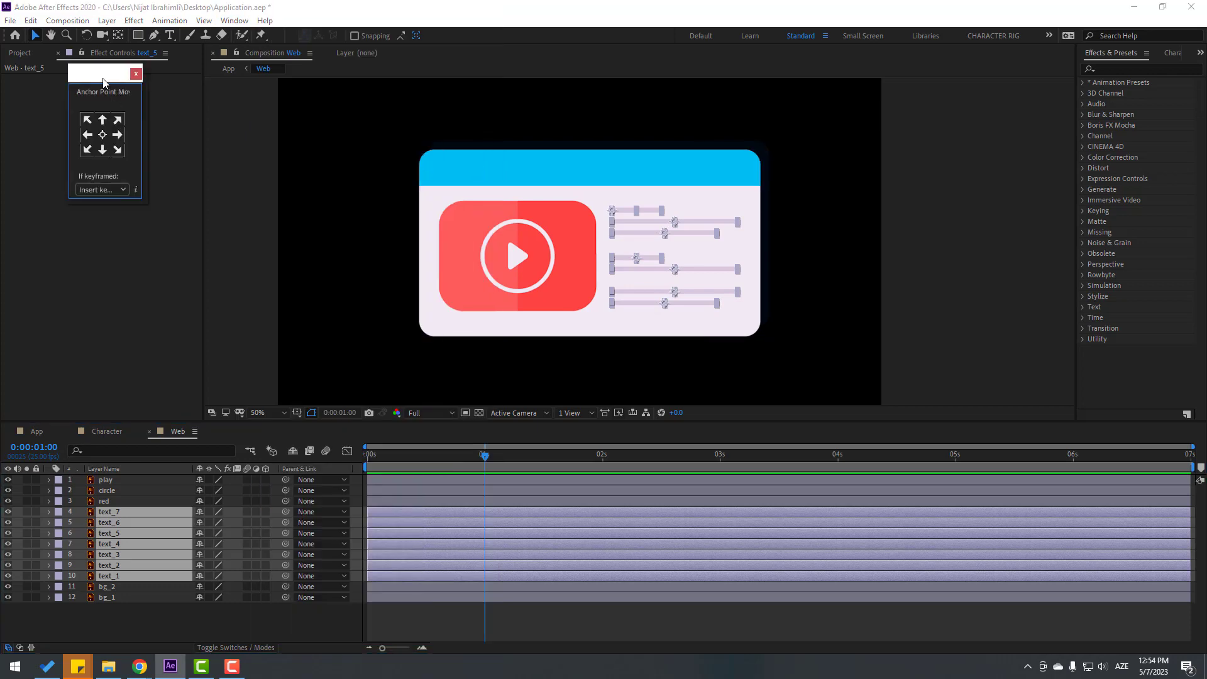
drag(104, 84, 1001, 107)
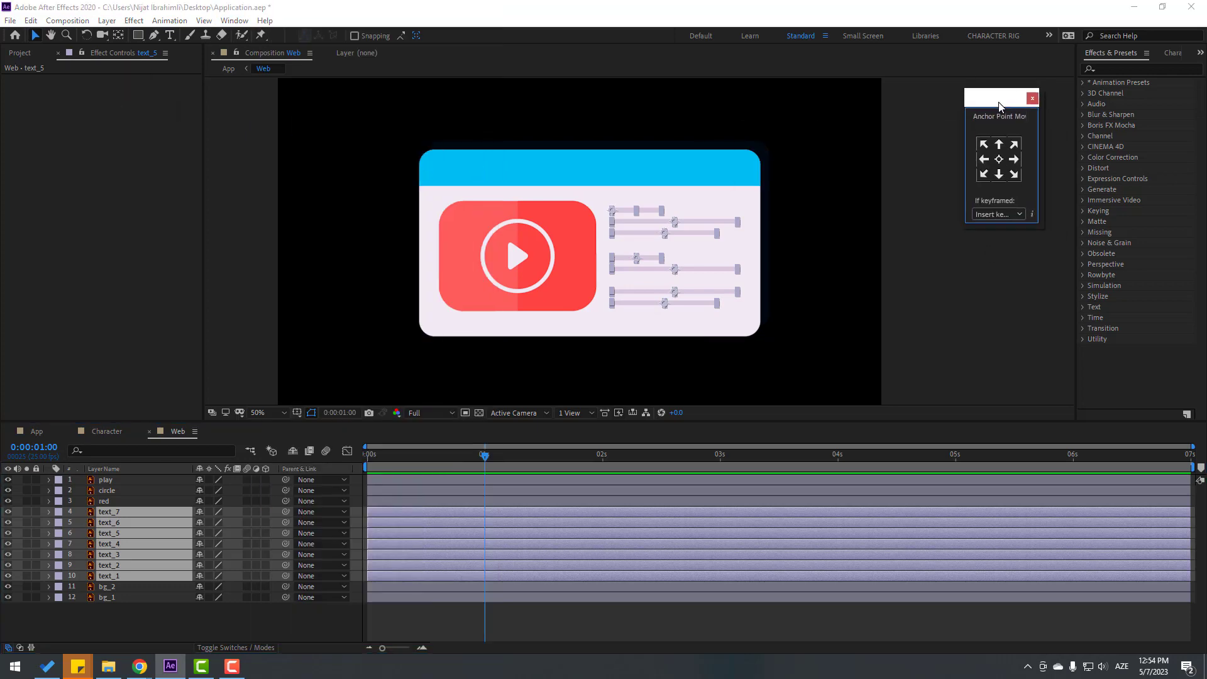
click(985, 160)
click(186, 618)
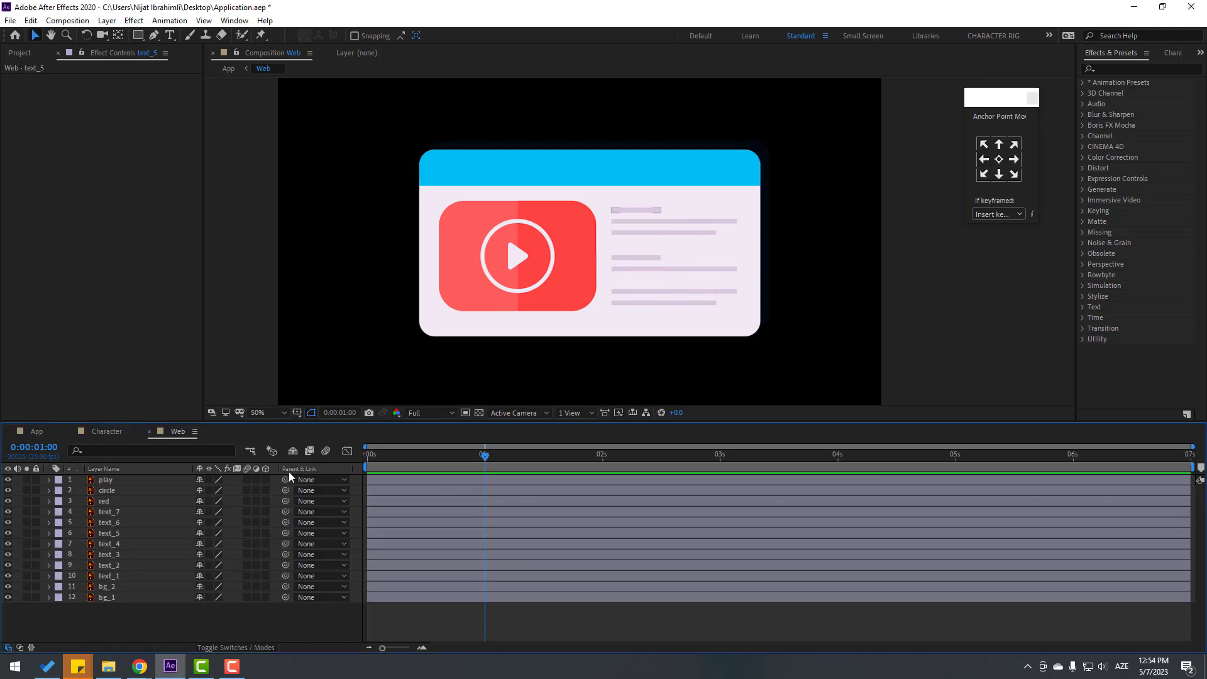
- Keyframe text_6's Scale from the comp start, squeezing it to 74% then 90% ten frames later
click(642, 212)
drag(454, 457, 324, 465)
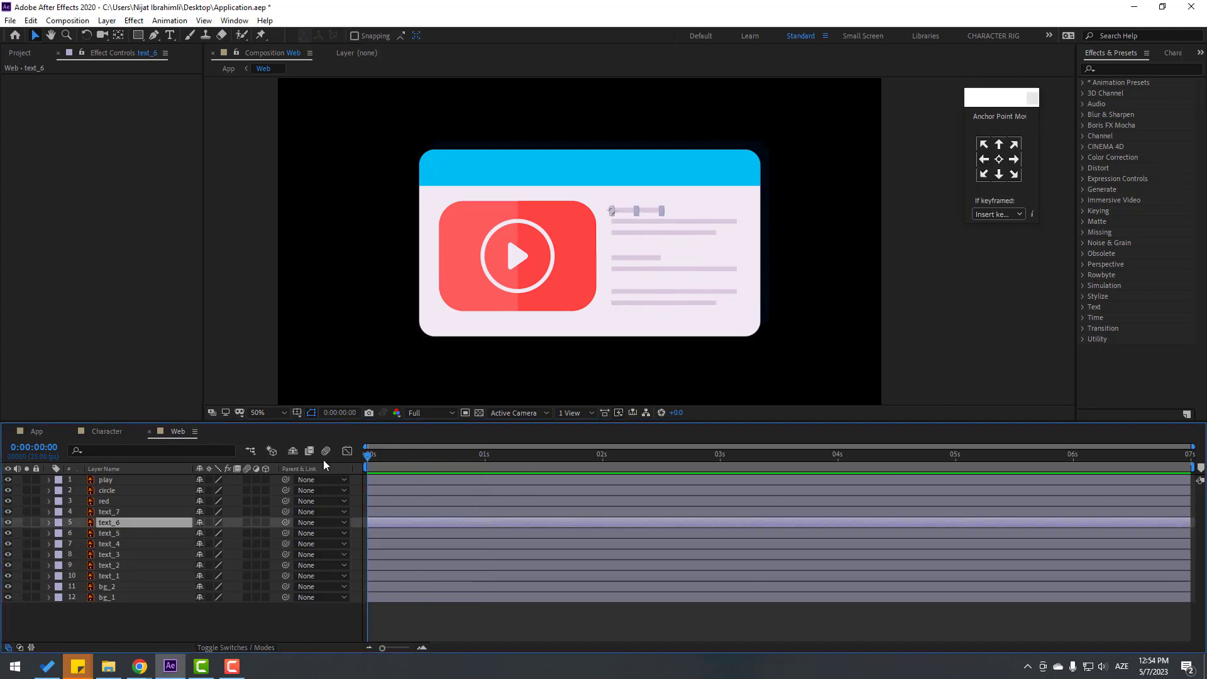
key(s)
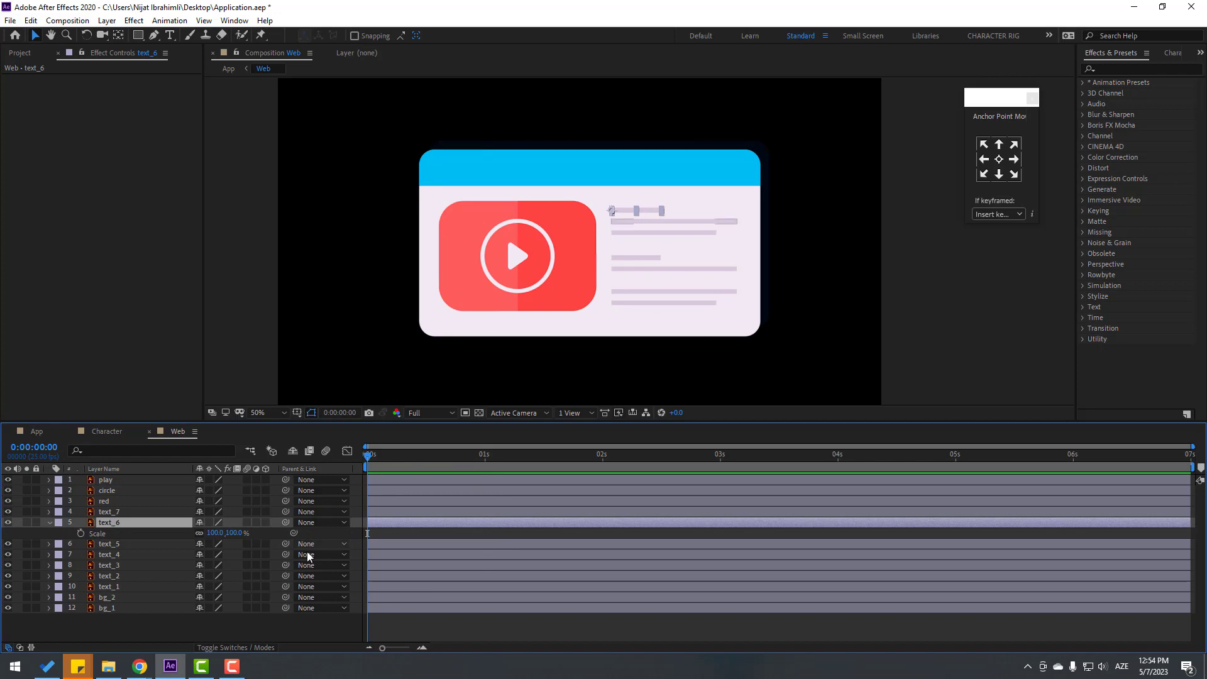
click(81, 533)
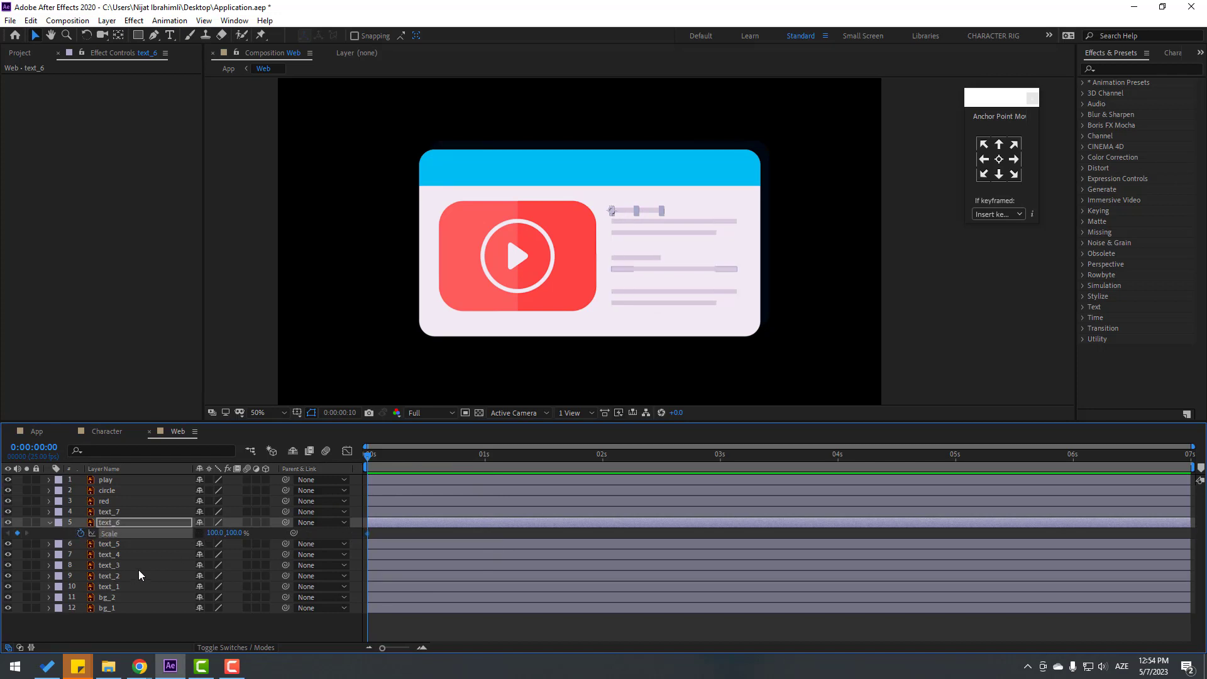
mouse_move(209, 532)
mouse_down()
mouse_move(194, 532)
mouse_move(221, 534)
mouse_up()
key(shift+Page_Down)
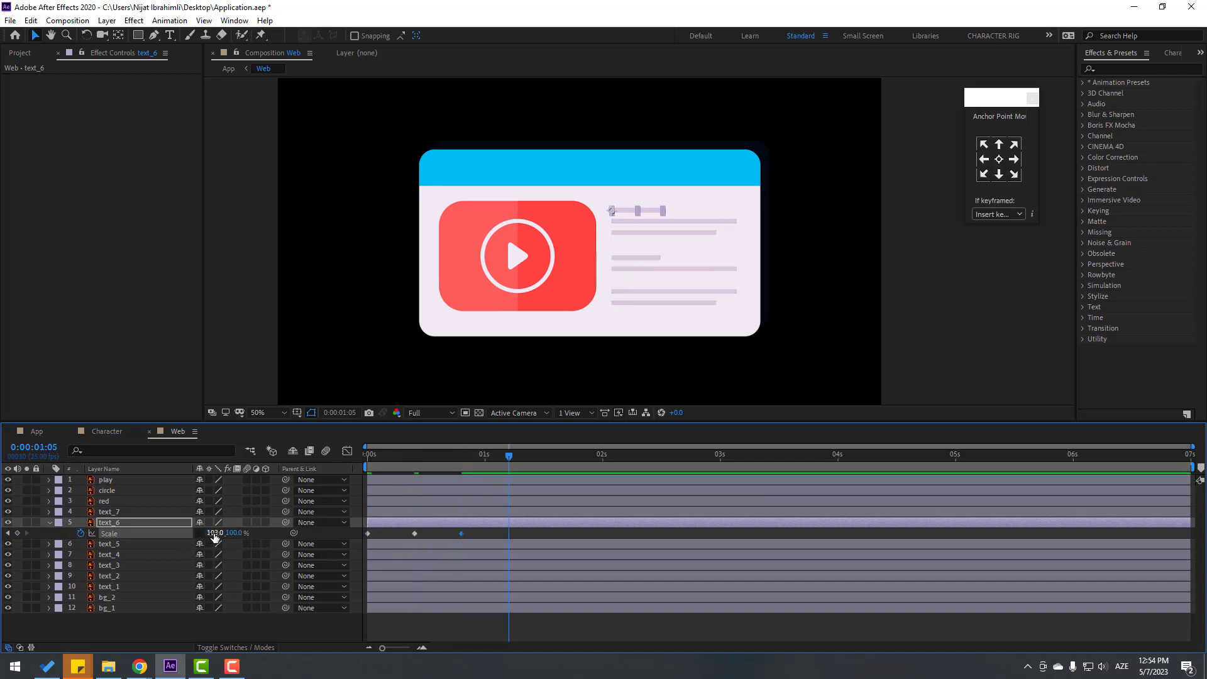
drag(214, 534, 195, 534)
- Copy the four Scale keyframes and paste them repeatedly along the timeline through 6:01, then preview
drag(522, 532, 339, 540)
key(ctrl+c)
key(ctrl+v)
click(651, 459)
key(ctrl+v)
click(783, 461)
key(ctrl+v)
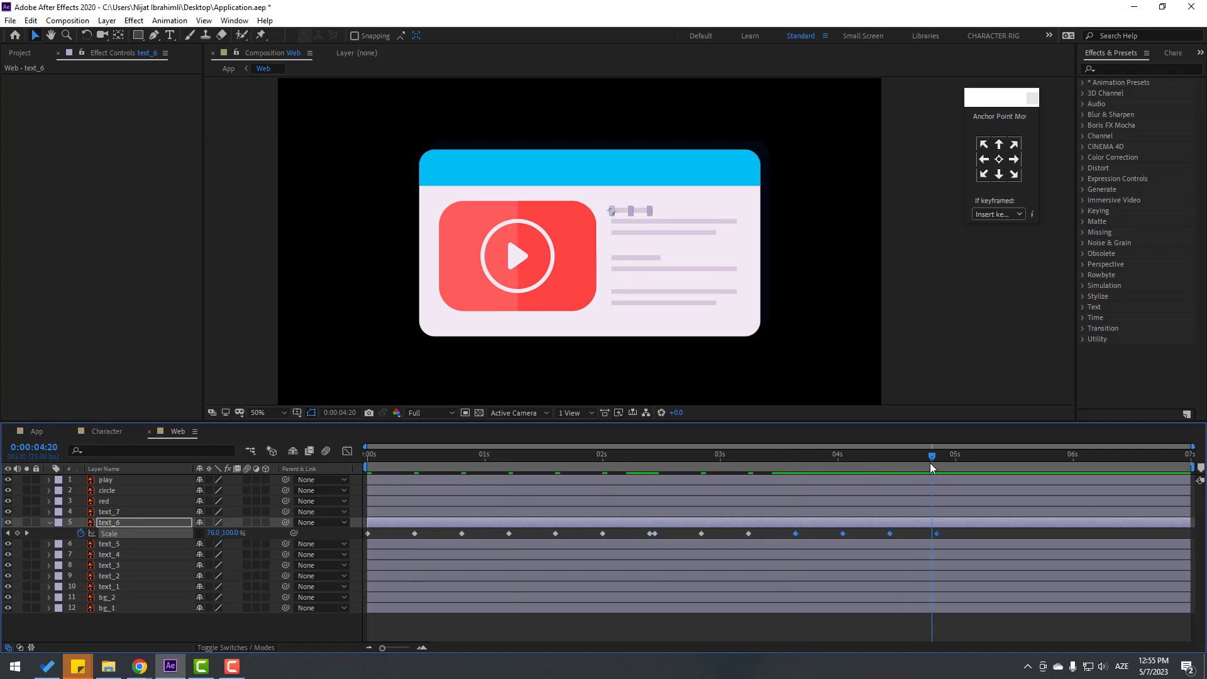
click(934, 464)
key(ctrl+v)
click(1077, 463)
key(ctrl+v)
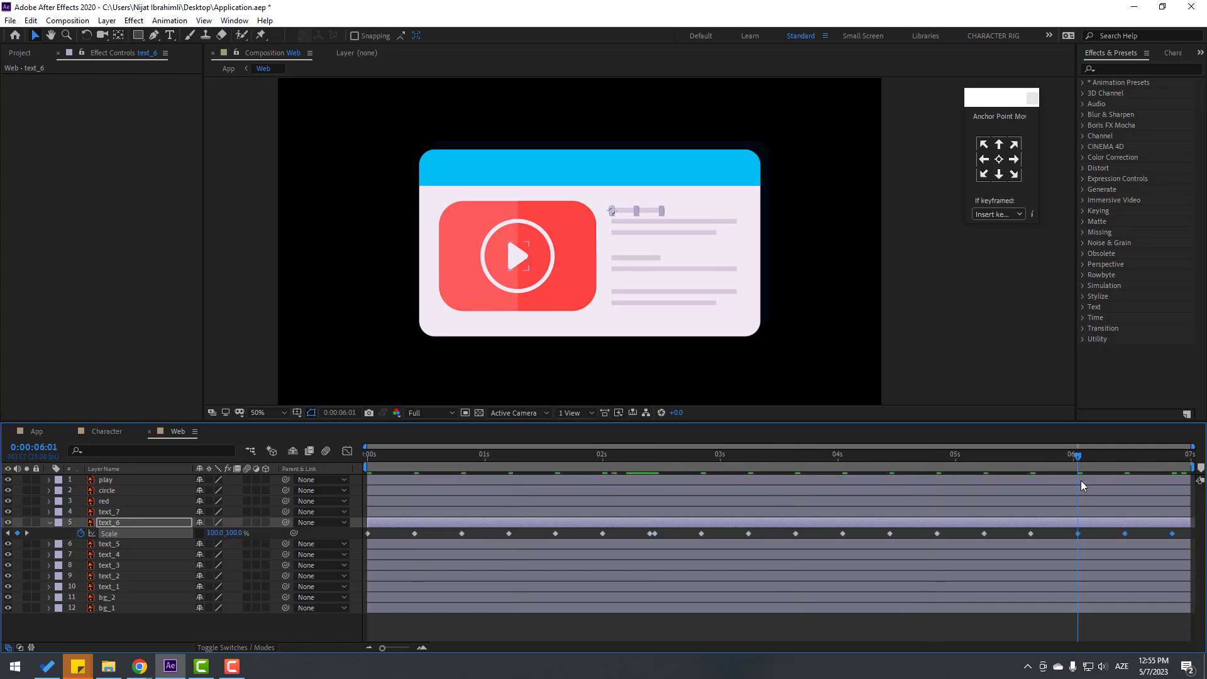
drag(1100, 454, 371, 462)
key(space)
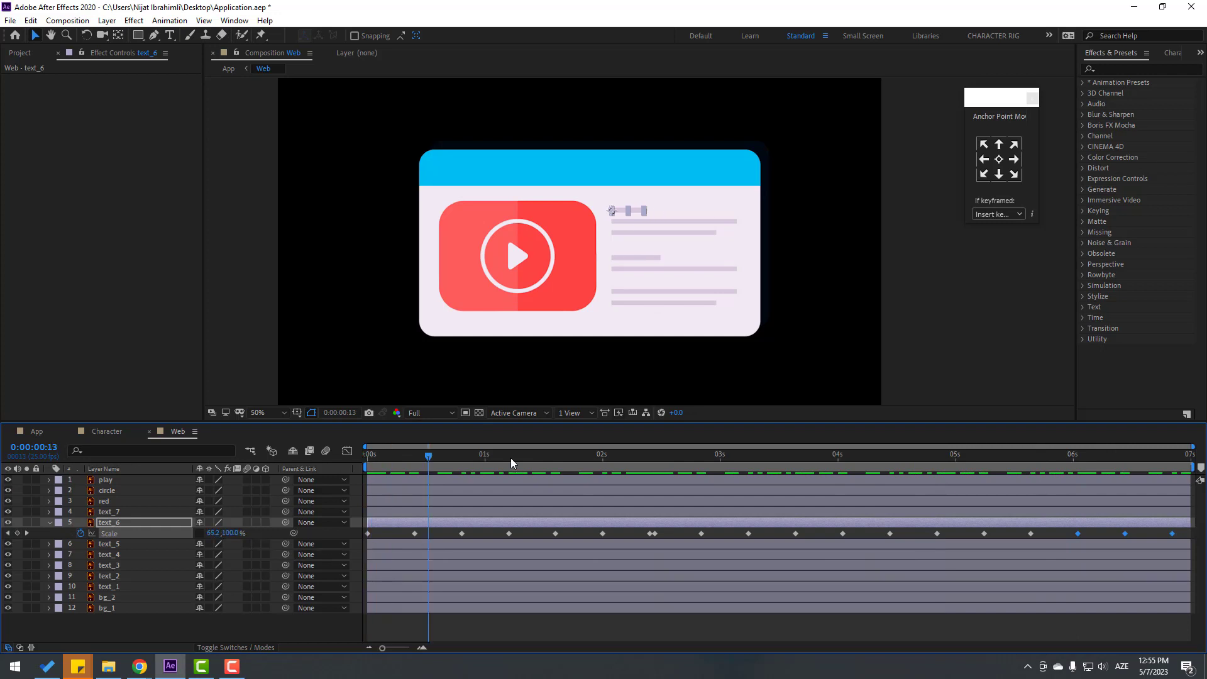
key(space)
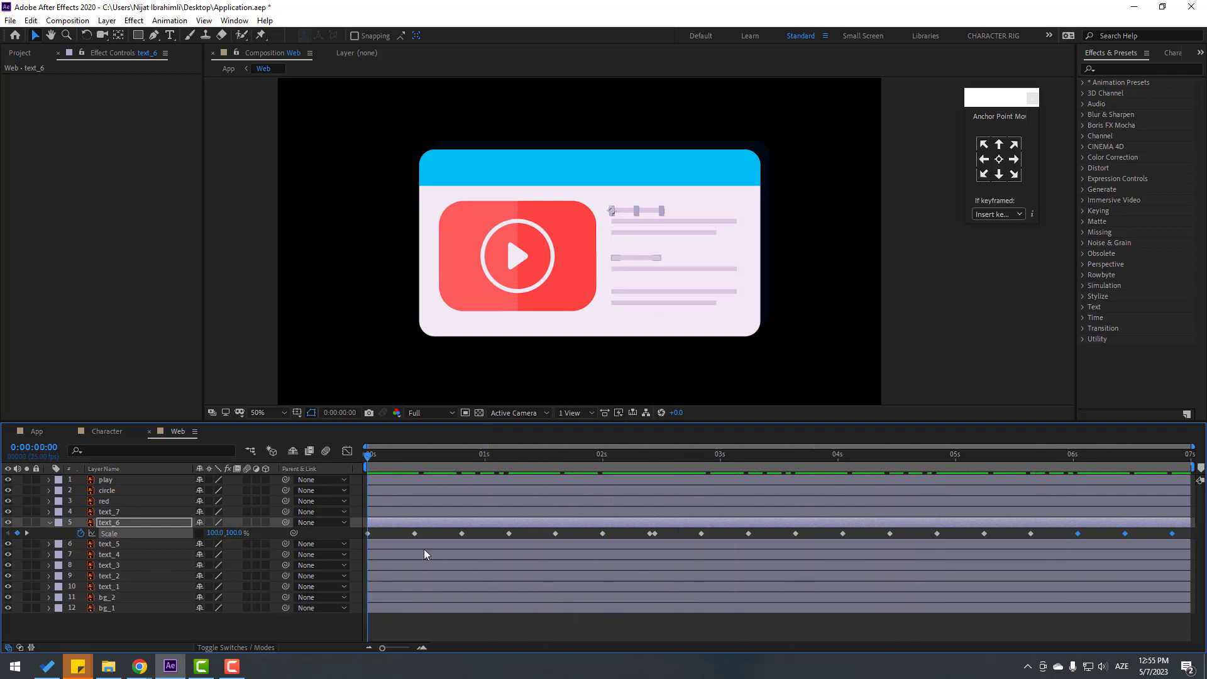
- Apply Easy Ease to all of text_6's Scale keyframes and reselect its Scale property
right_click(508, 534)
mouse_move(521, 525)
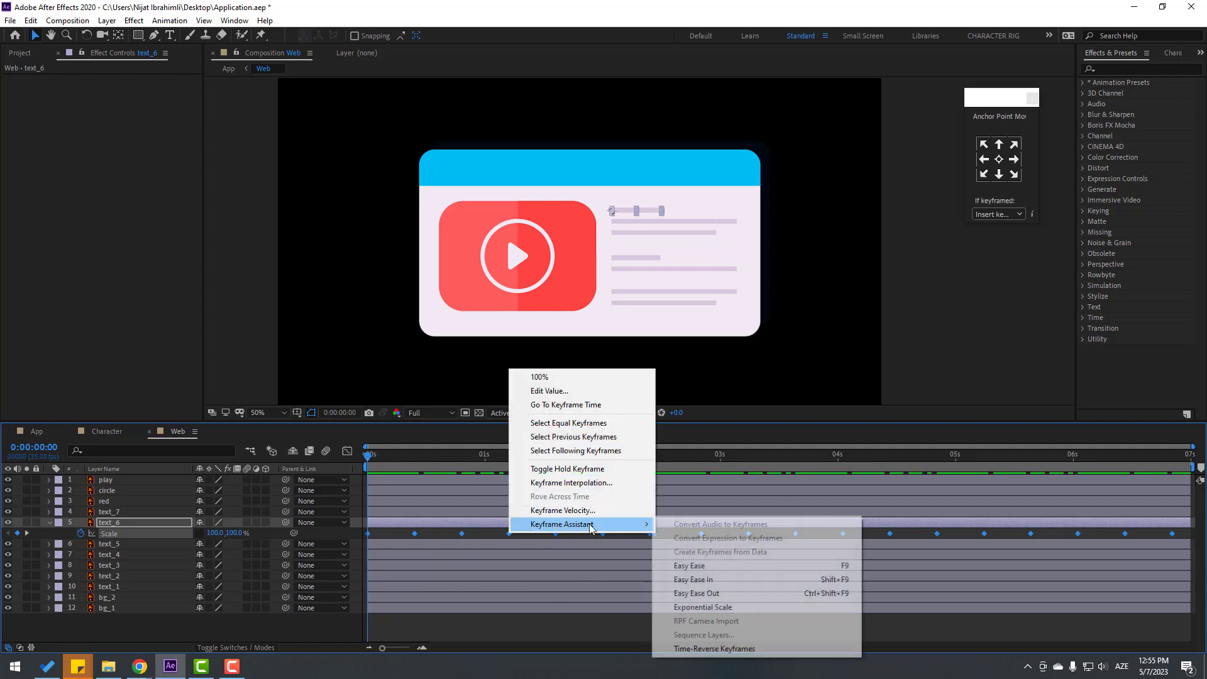
click(678, 570)
click(144, 623)
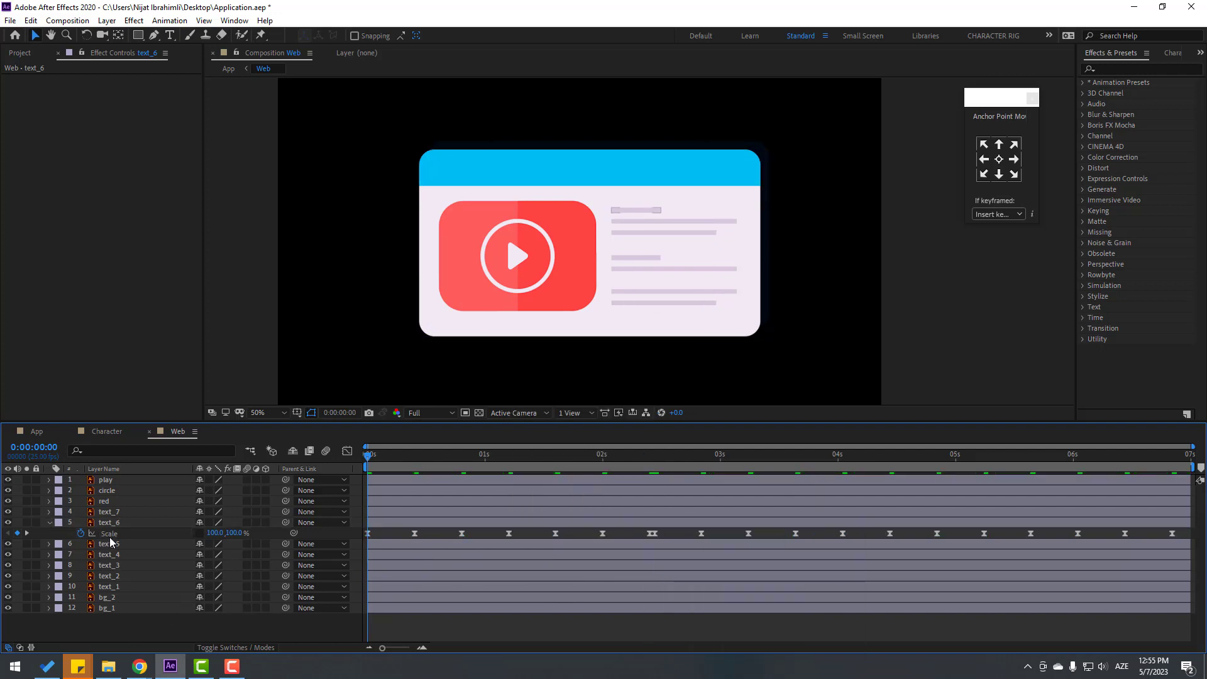
click(110, 536)
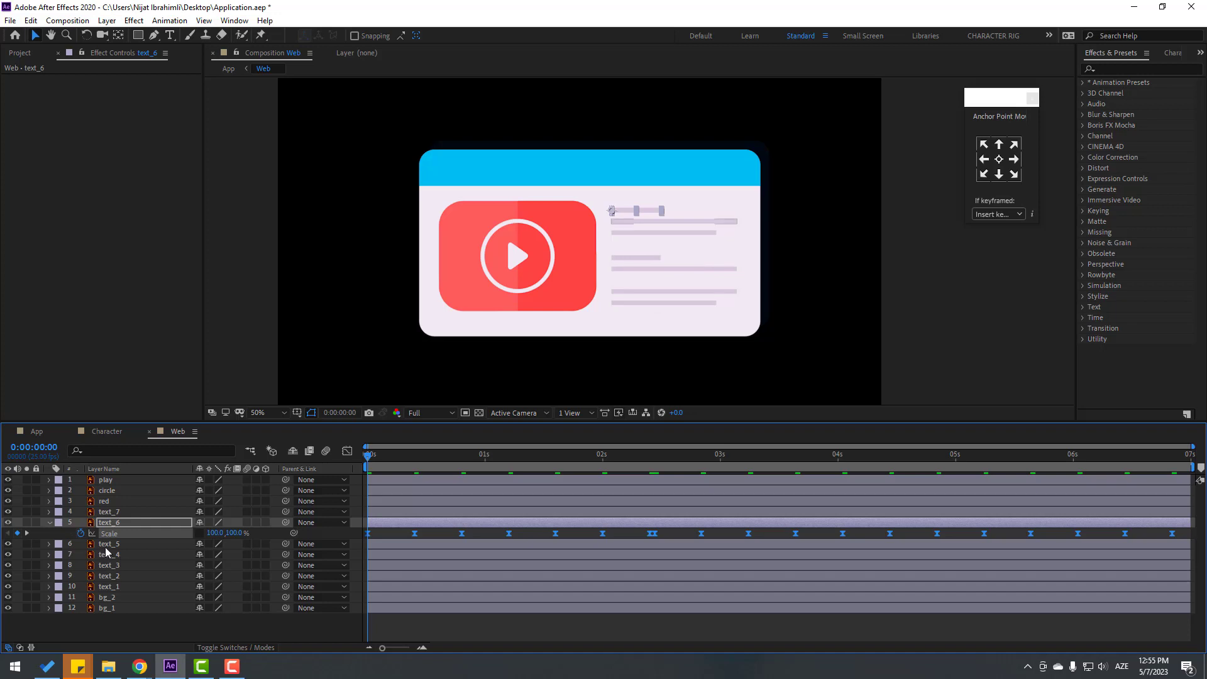
- Paste text_6's Scale keyframes onto text_1 through text_5
click(107, 546)
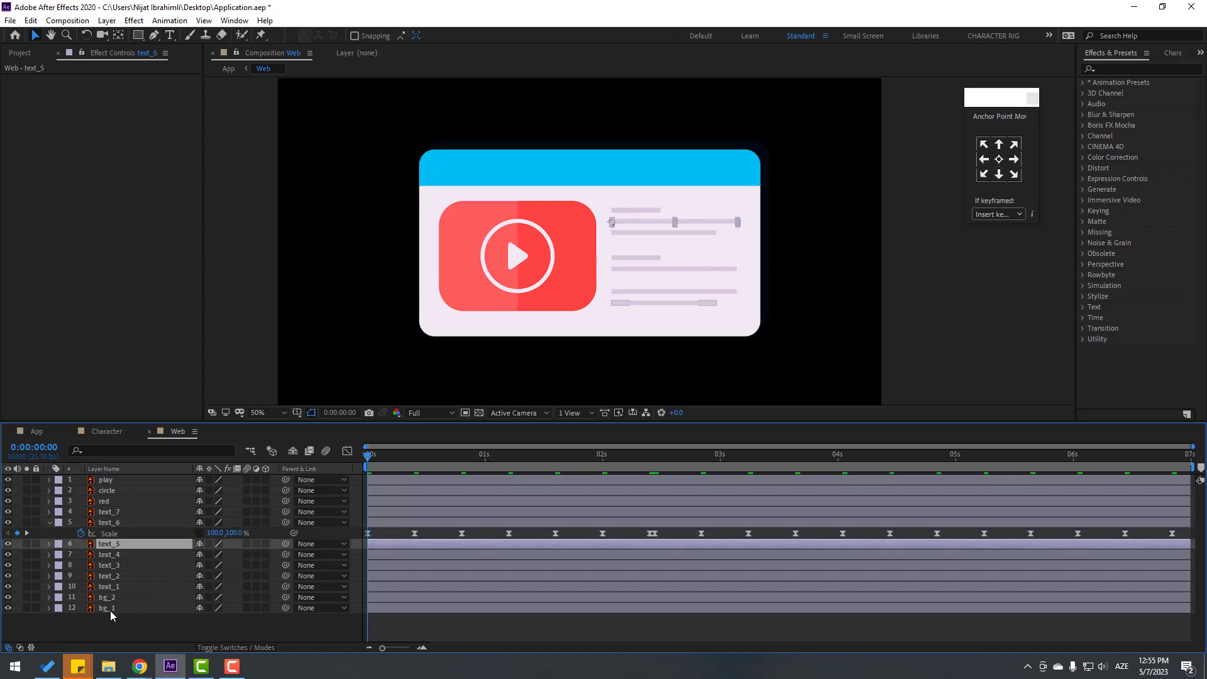
shift+click(110, 586)
key(s)
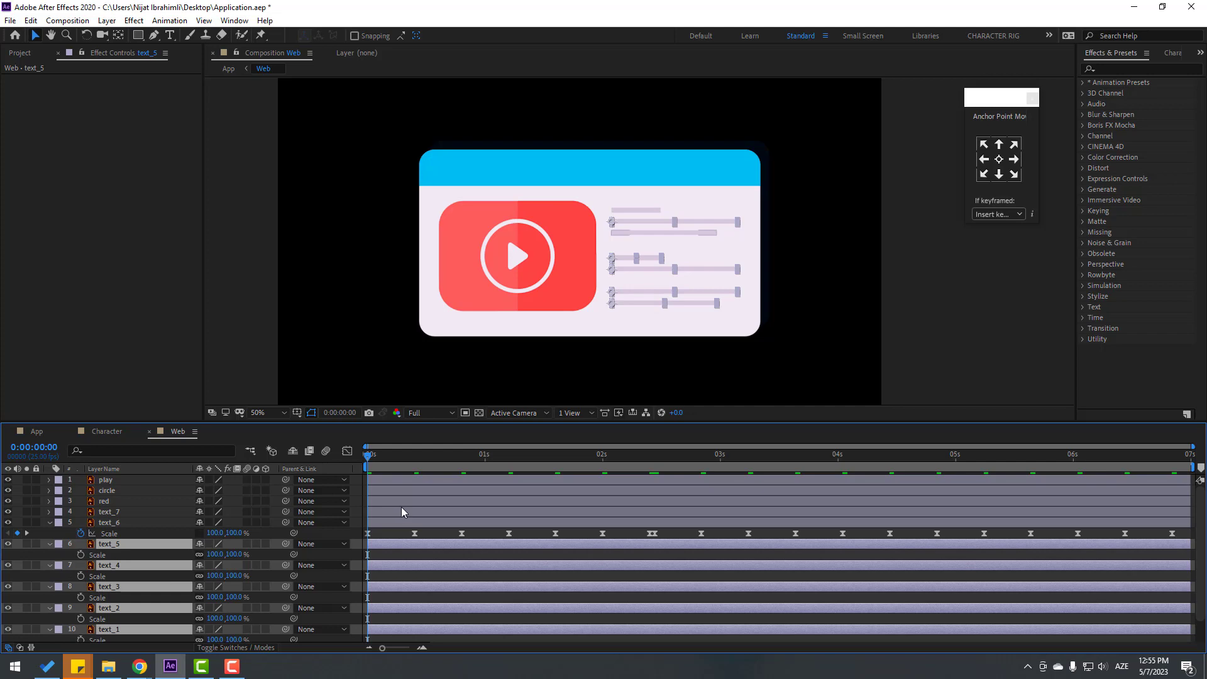
key(ctrl+v)
drag(370, 455, 424, 457)
- Collapse the Scale rows and drag the text layer bars slightly later to stagger them, then preview
click(49, 524)
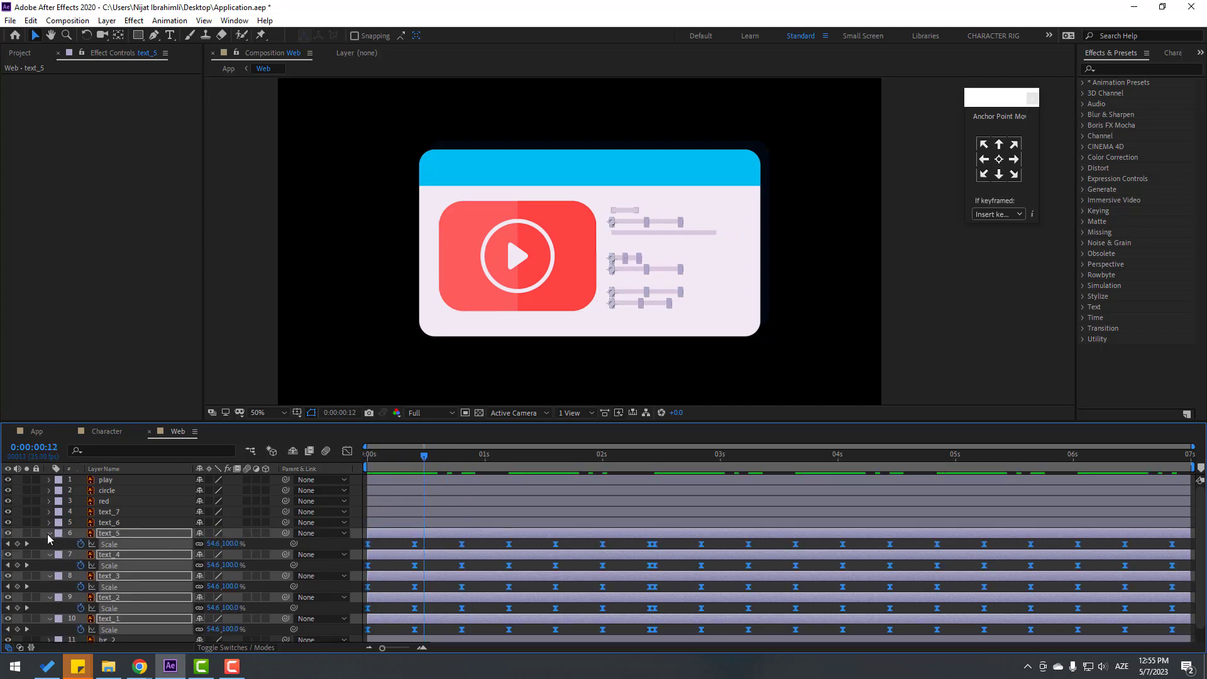
key(ctrl+a)
key(u)
click(384, 527)
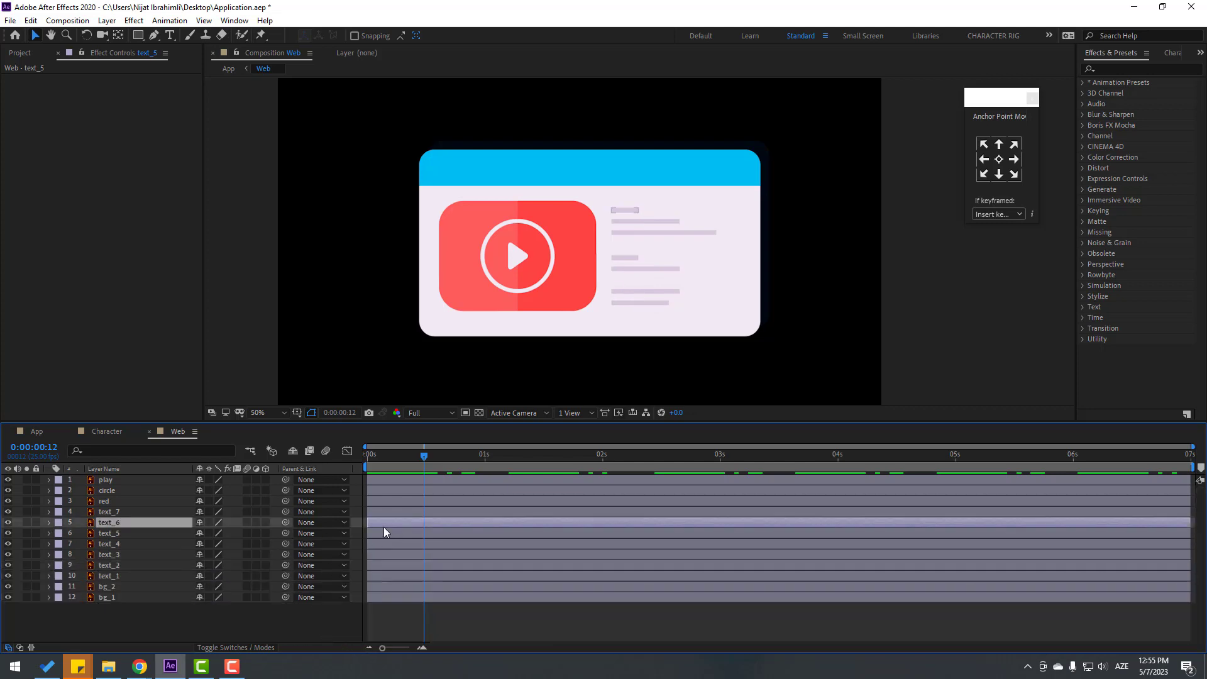
drag(383, 535, 399, 590)
click(477, 632)
key(space)
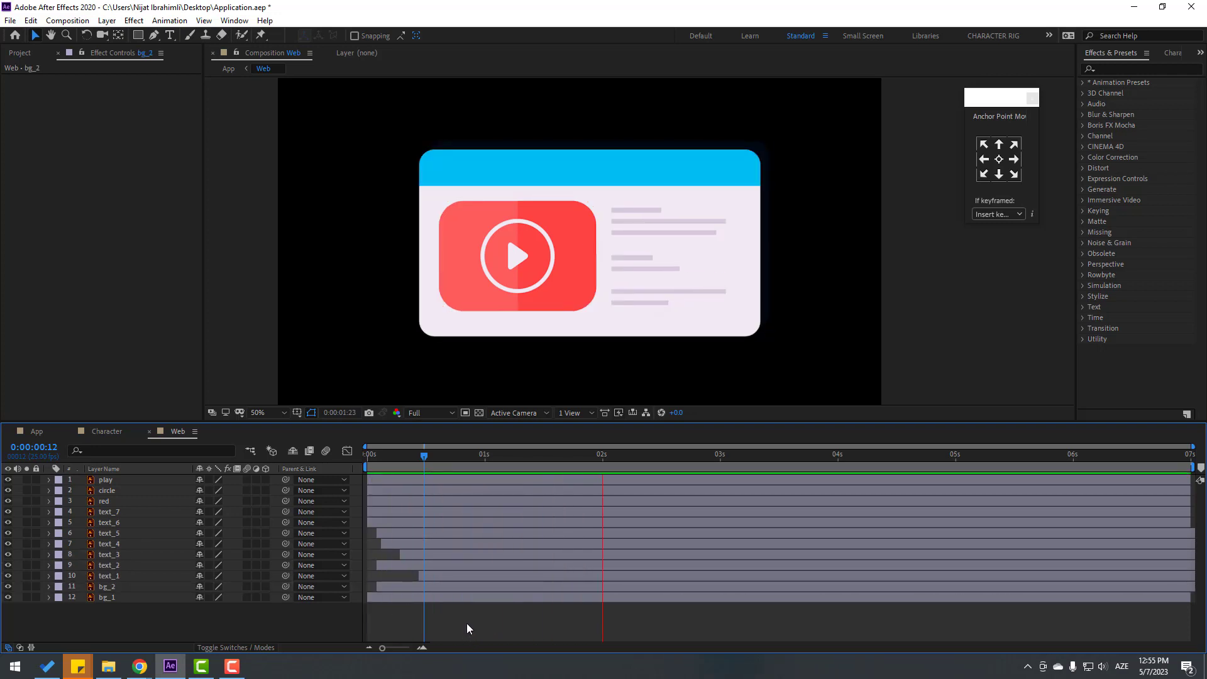
click(518, 454)
key(Home)
click(683, 235)
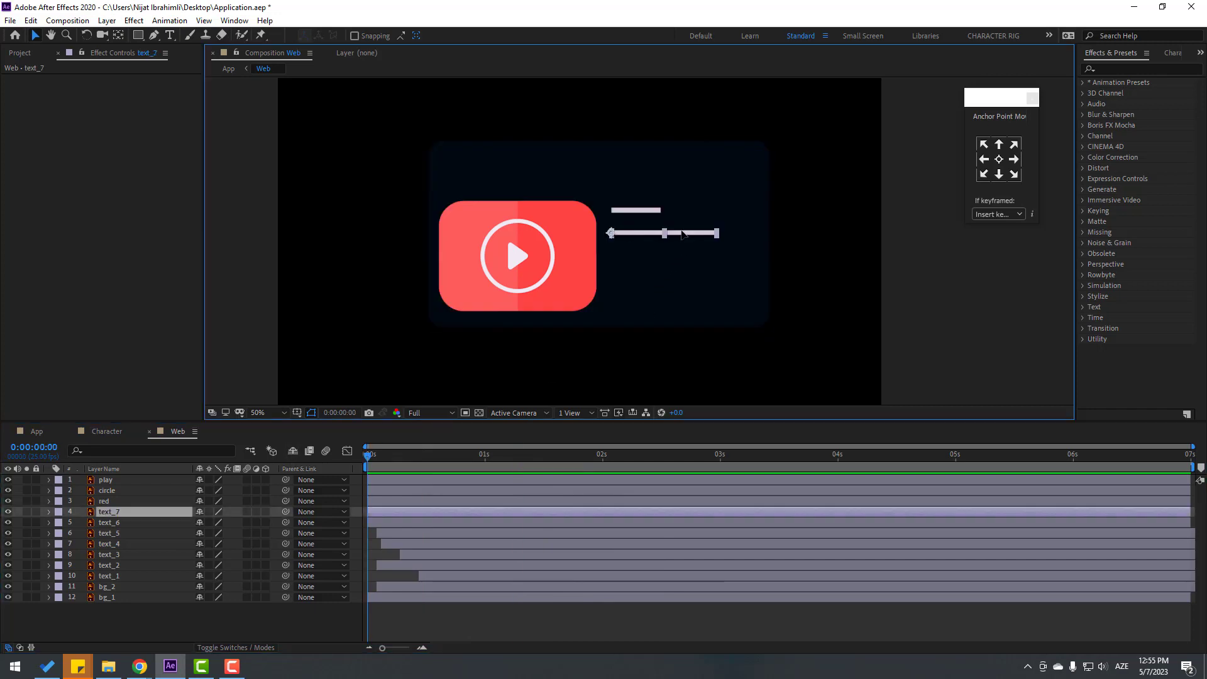
key(s)
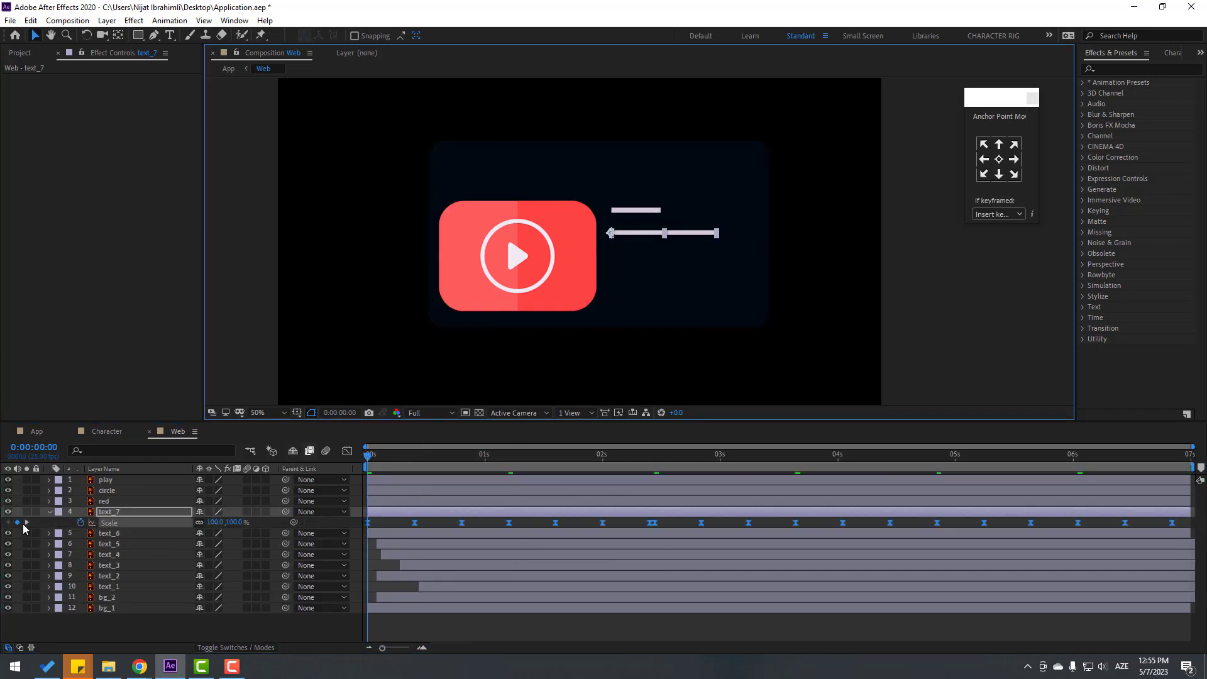
click(49, 512)
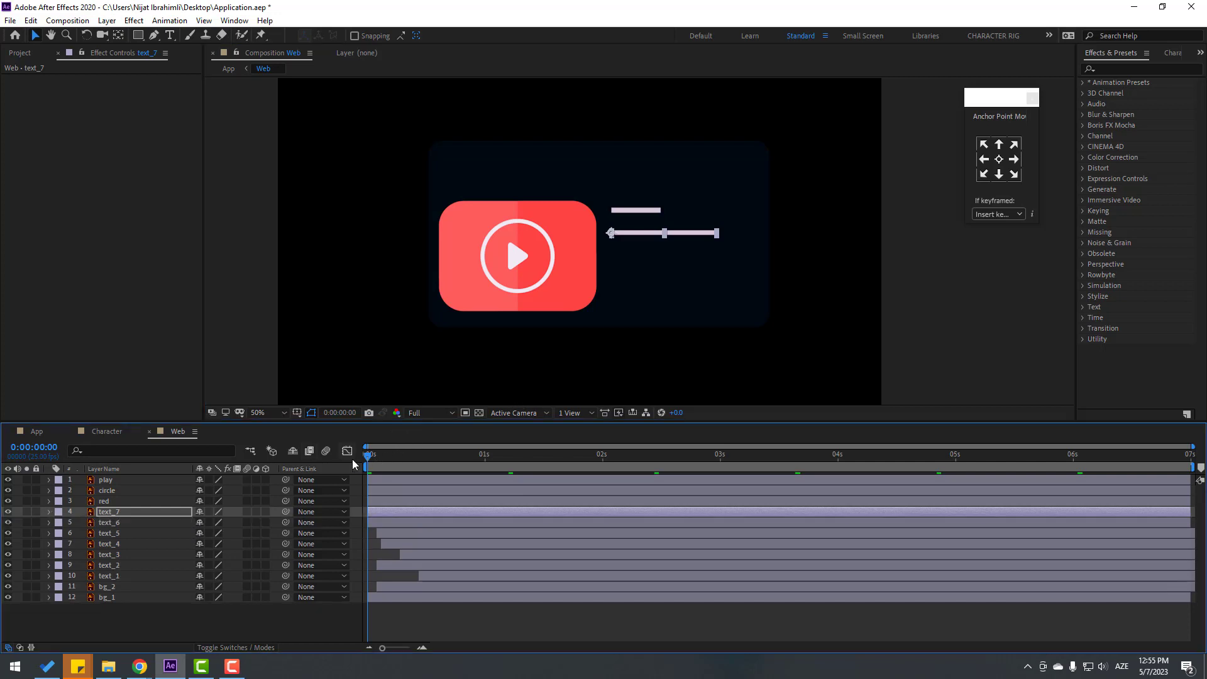
click(645, 212)
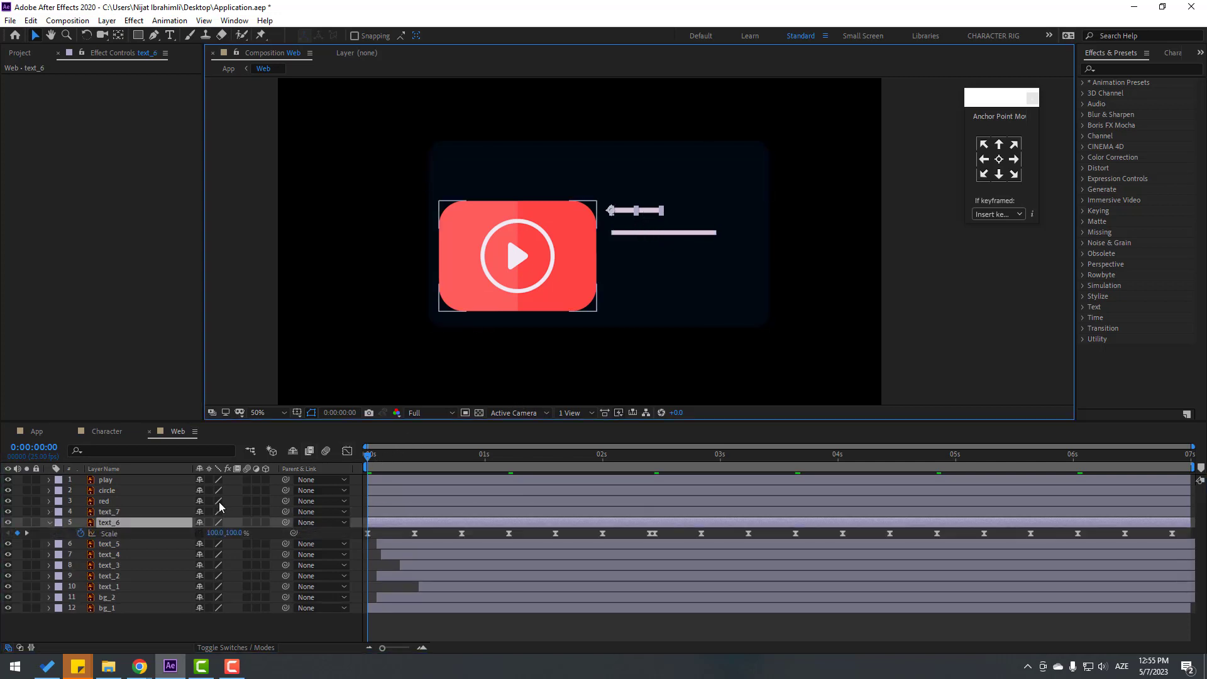
click(406, 454)
- Shift text_6's bar slightly later and preview the staggered bars
click(485, 454)
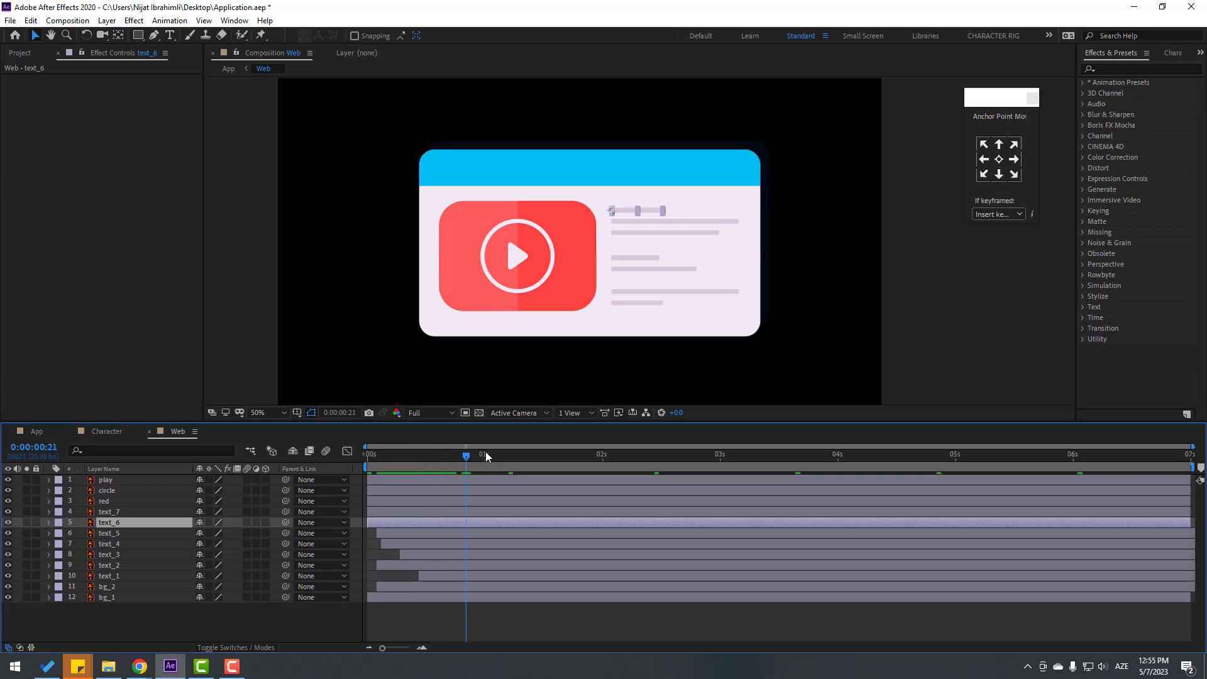
drag(387, 523, 399, 523)
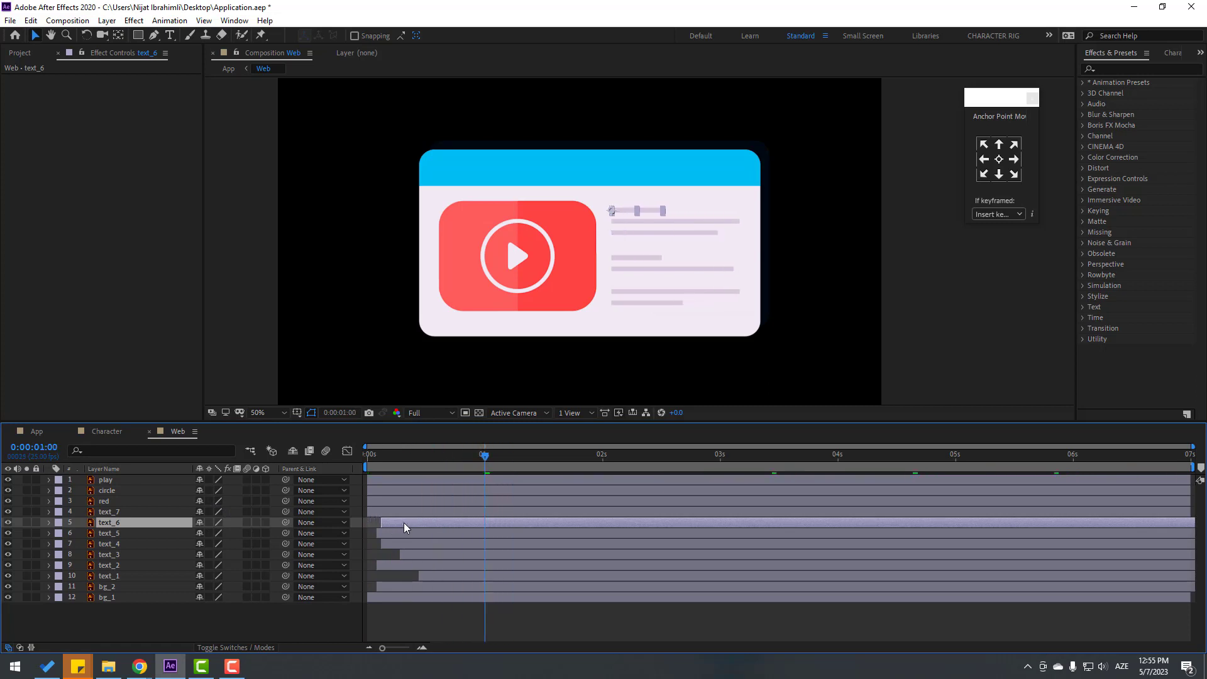
key(space)
- Set the work area to start at 0:00:00:11, trim the comp to it, and preview
click(391, 454)
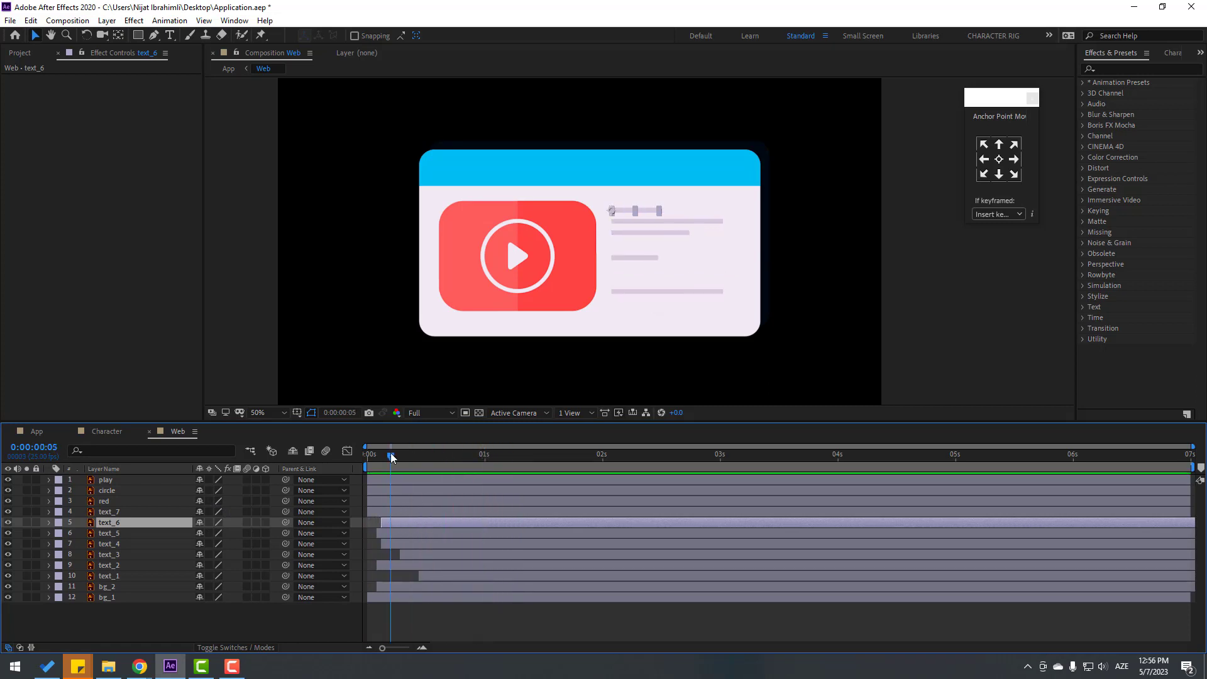
drag(391, 454, 416, 466)
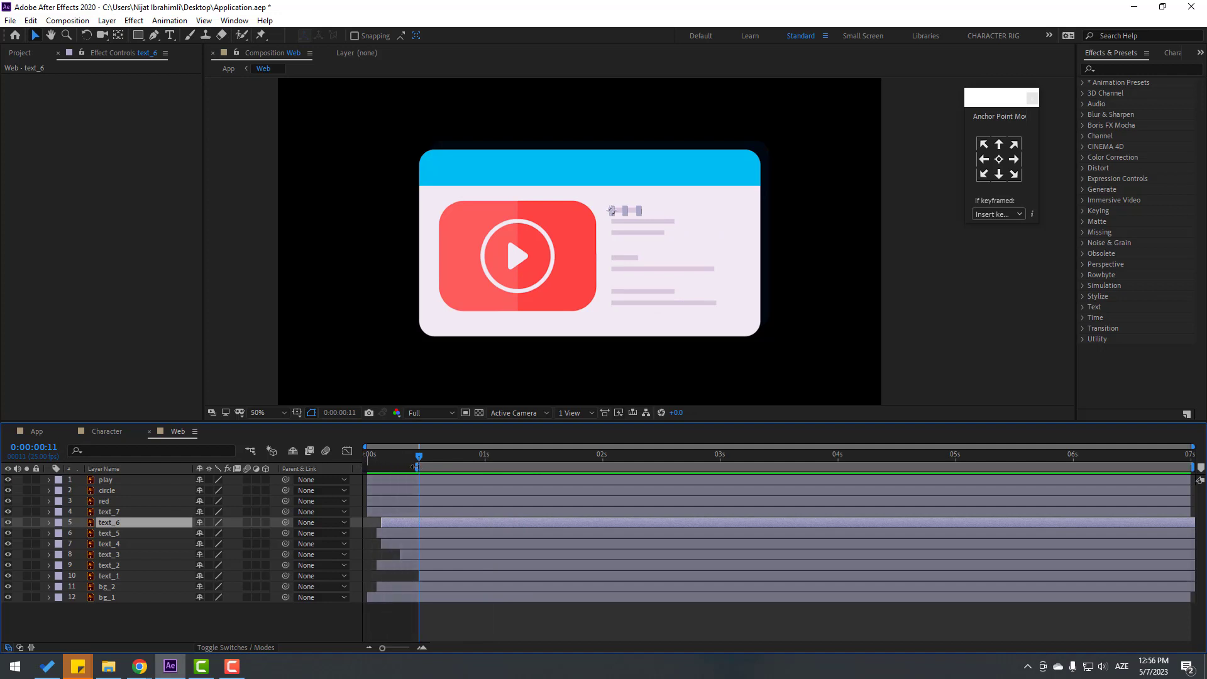
right_click(430, 465)
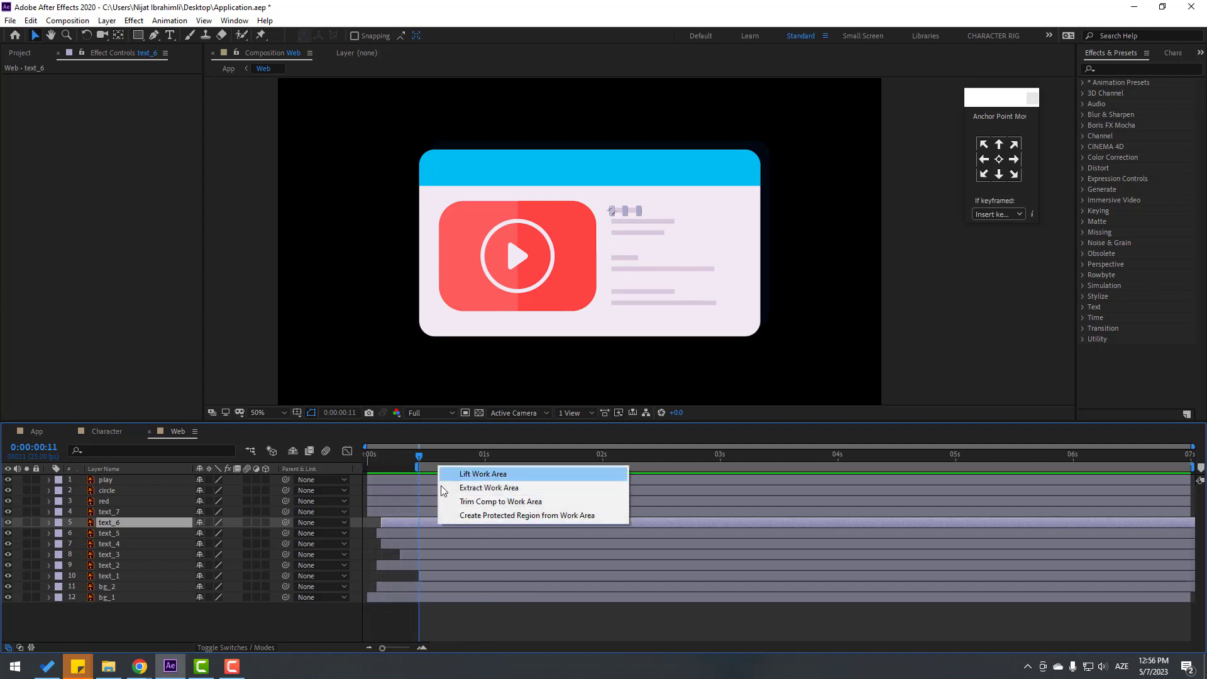
click(534, 503)
key(space)
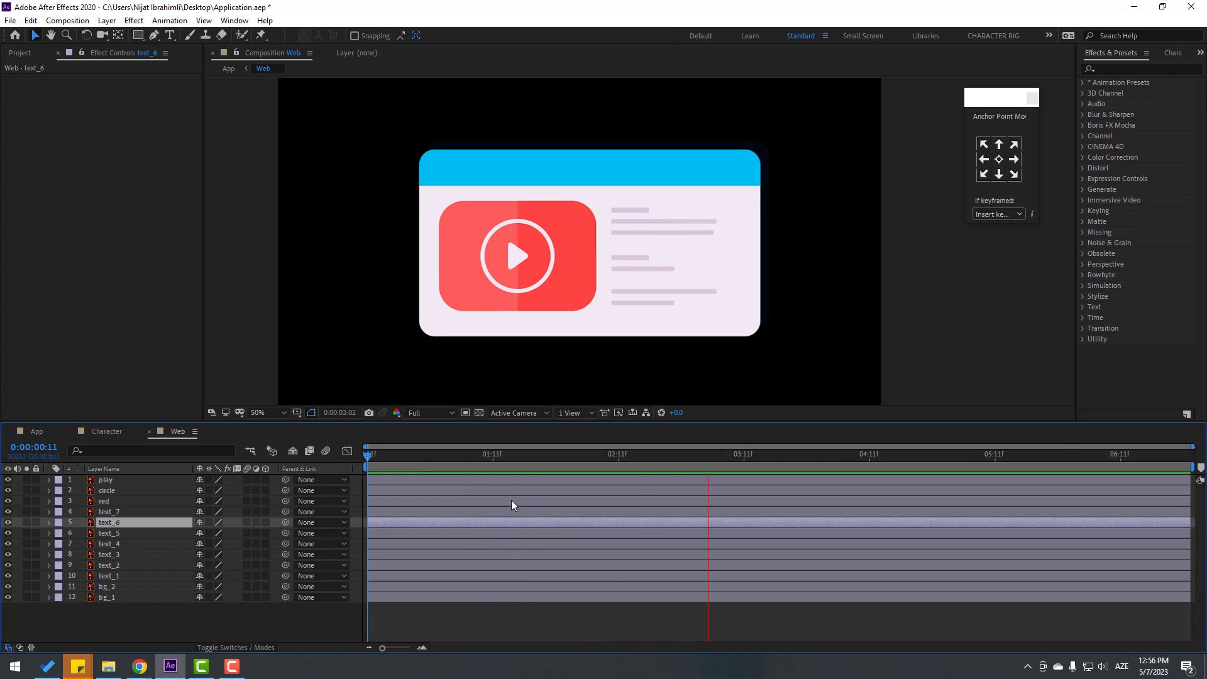
click(391, 461)
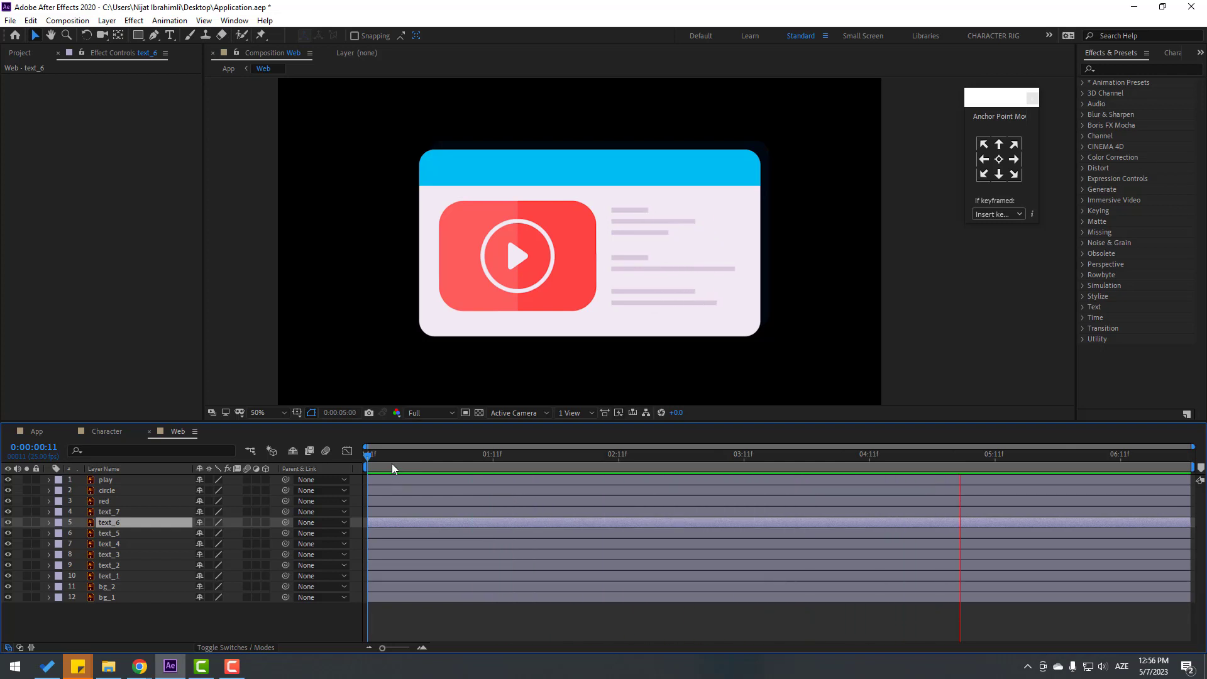
- Scrub the App comp to 1 second to check the card slide-in, then return to Character
click(36, 431)
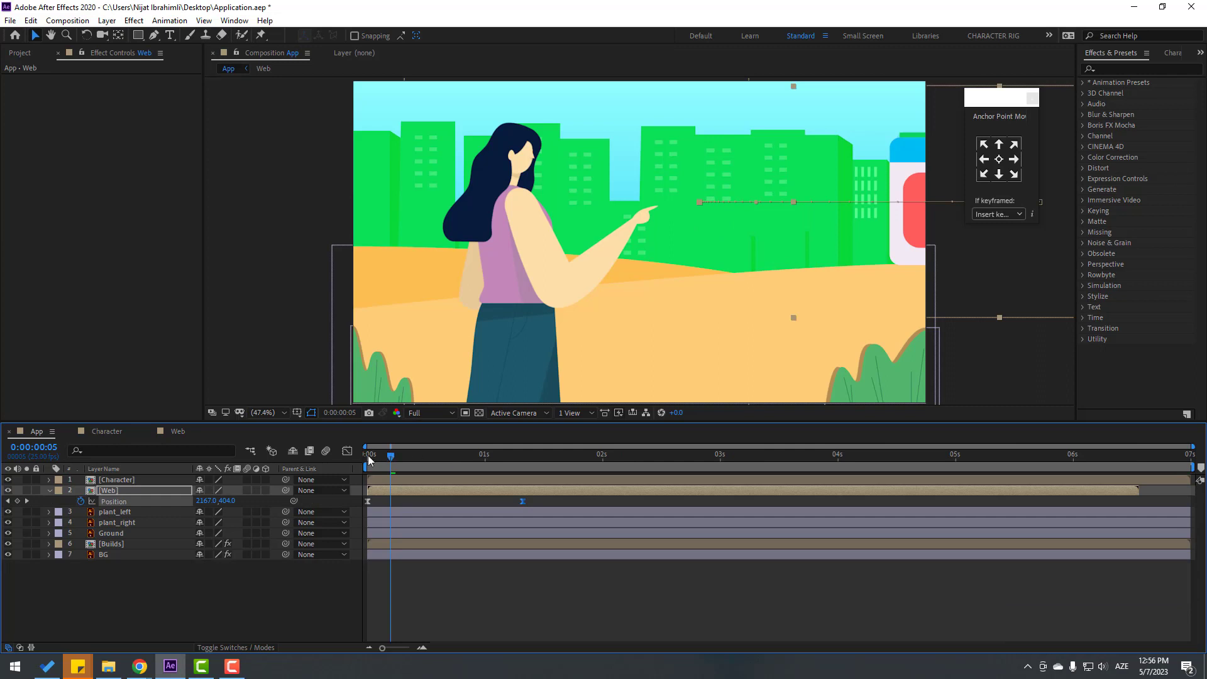
drag(370, 460, 514, 456)
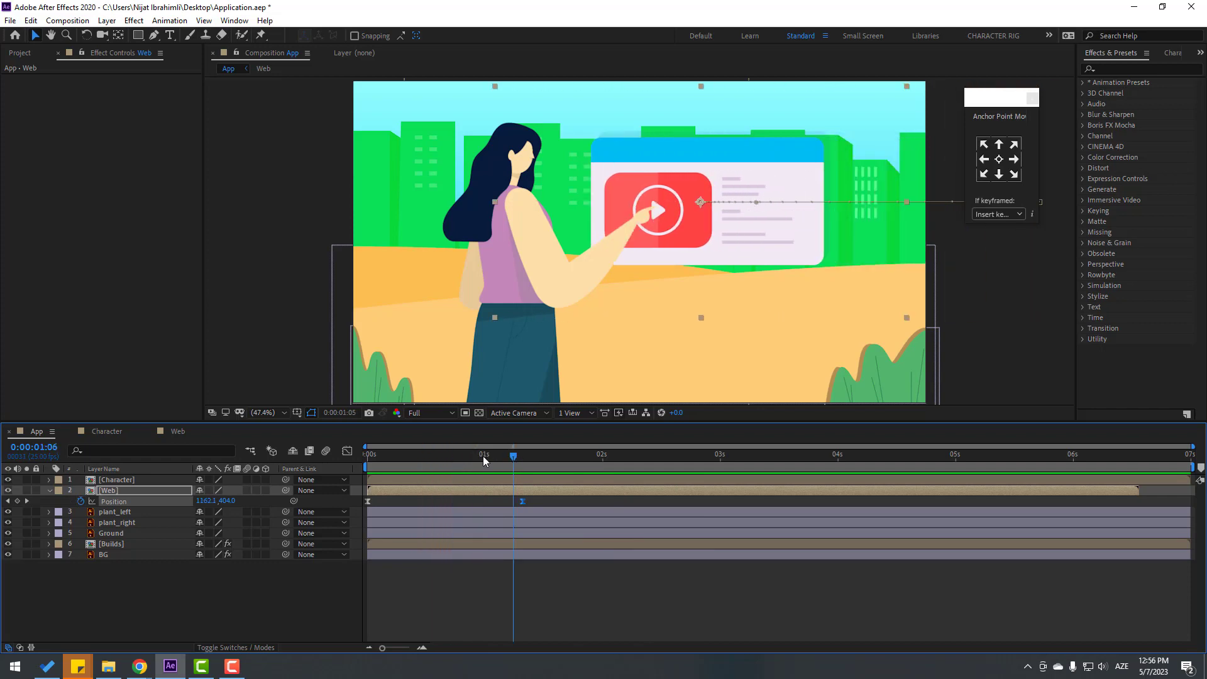
click(108, 432)
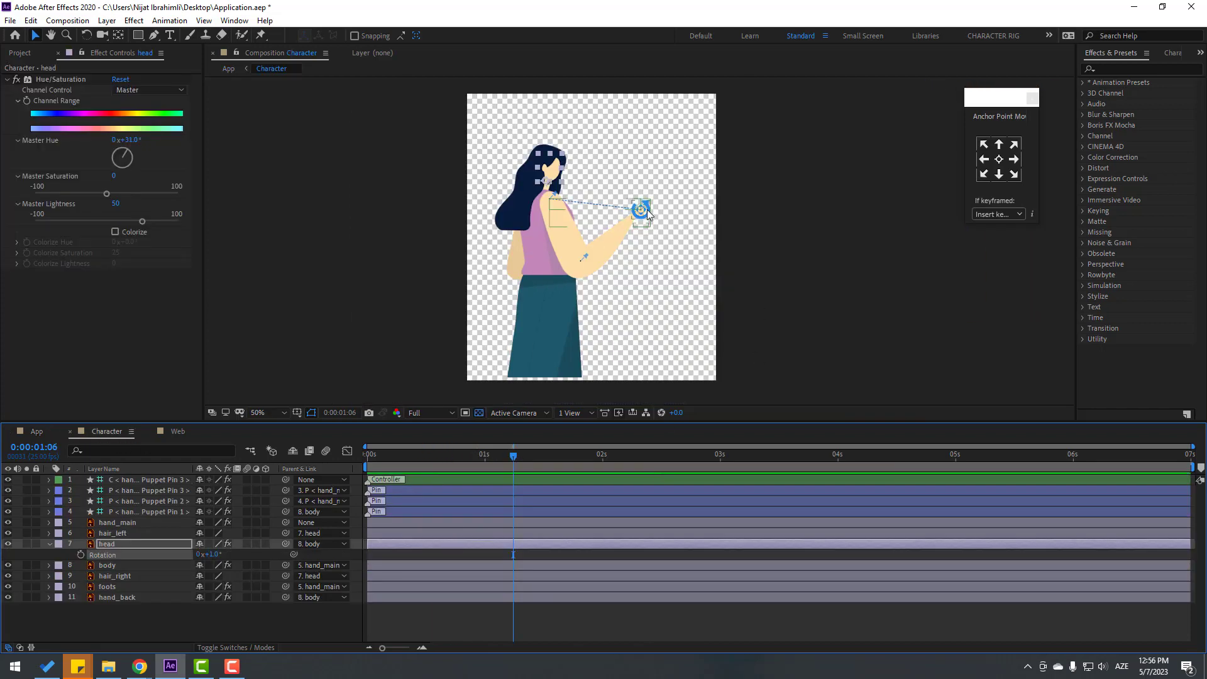
- Keyframe the hand controller's Position at 0:00, 0:09 and 1:06, lowering then raising the hand toward the card
click(647, 209)
key(period)
key(comma)
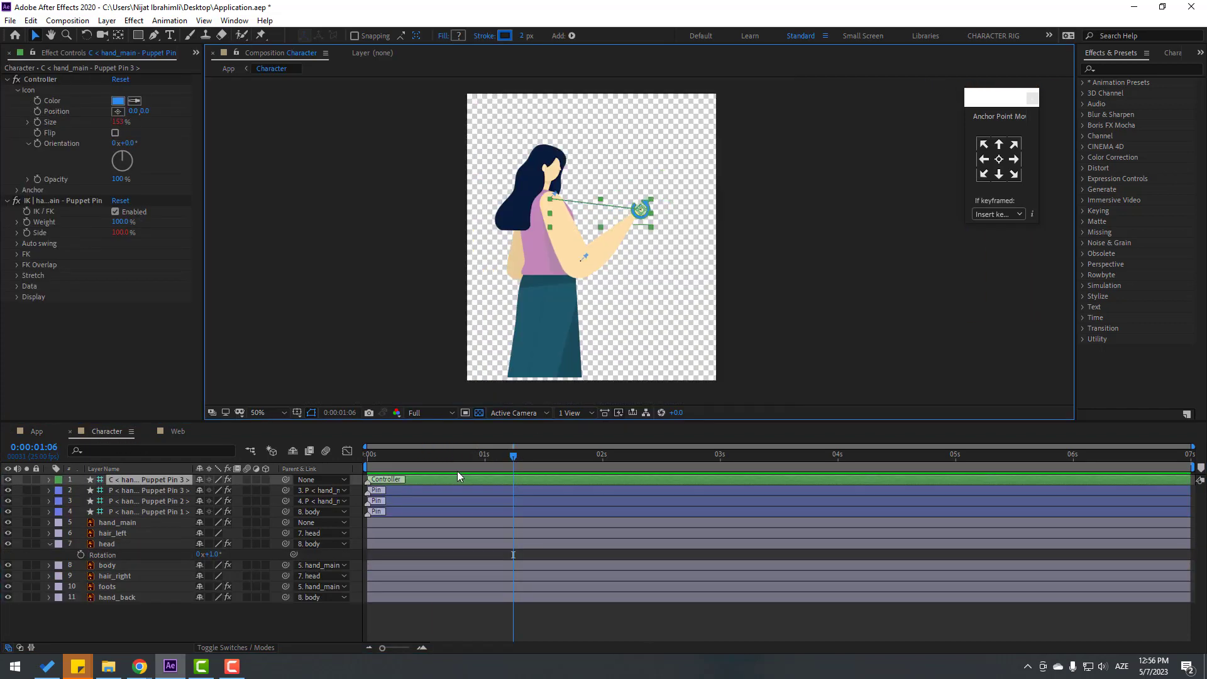
drag(502, 455, 367, 456)
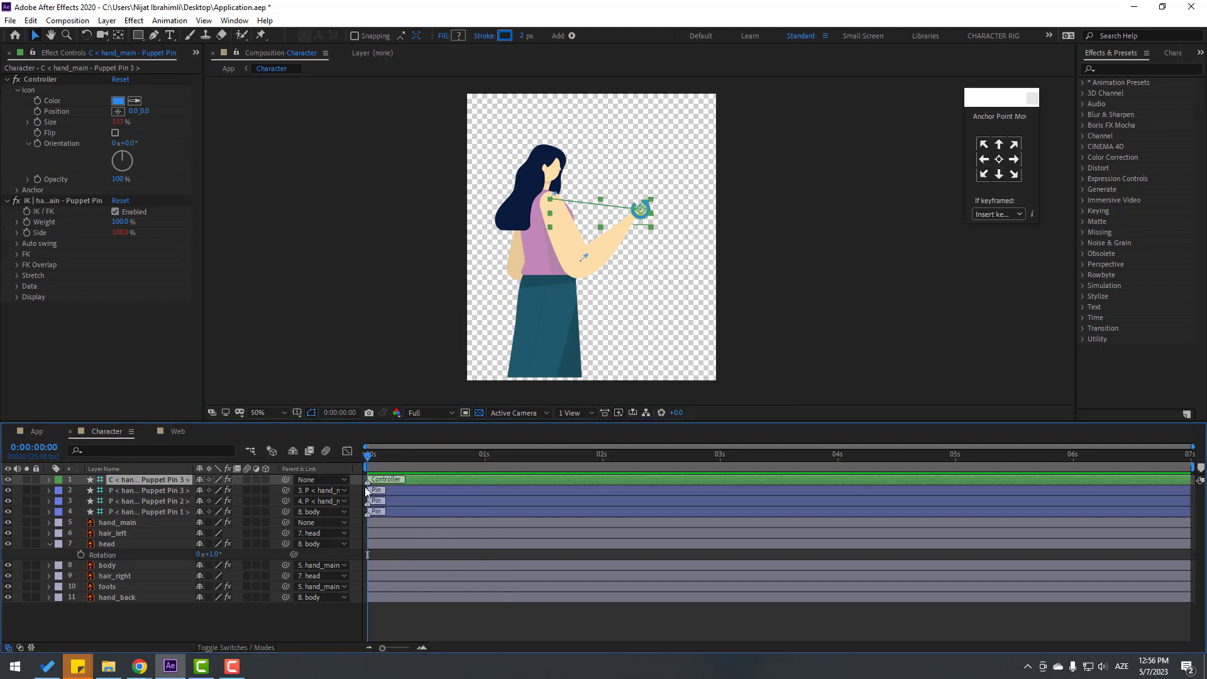
key(p)
key(period)
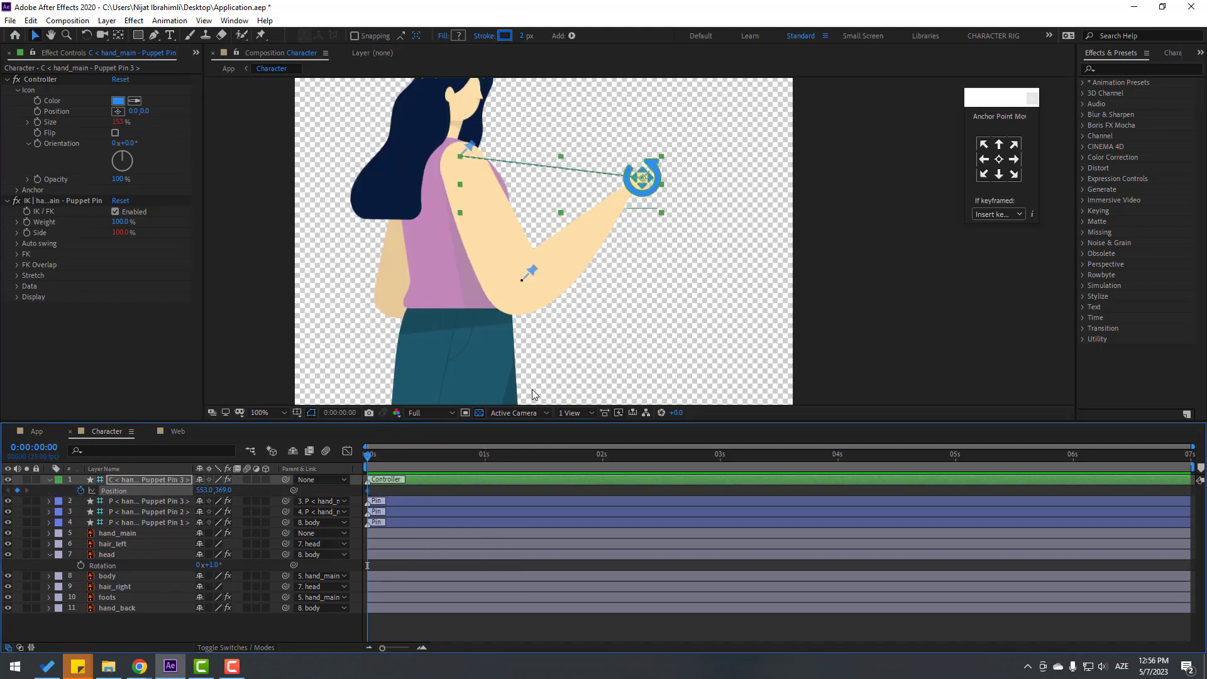
drag(652, 193, 658, 228)
click(410, 455)
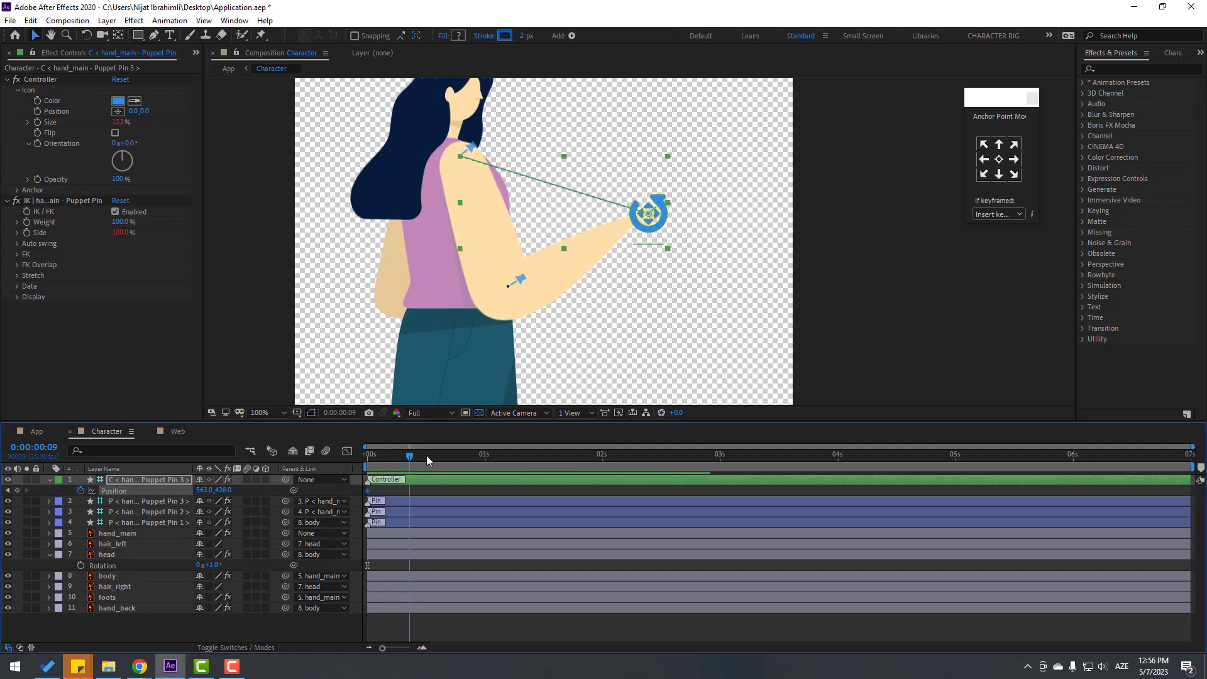
drag(656, 227, 633, 213)
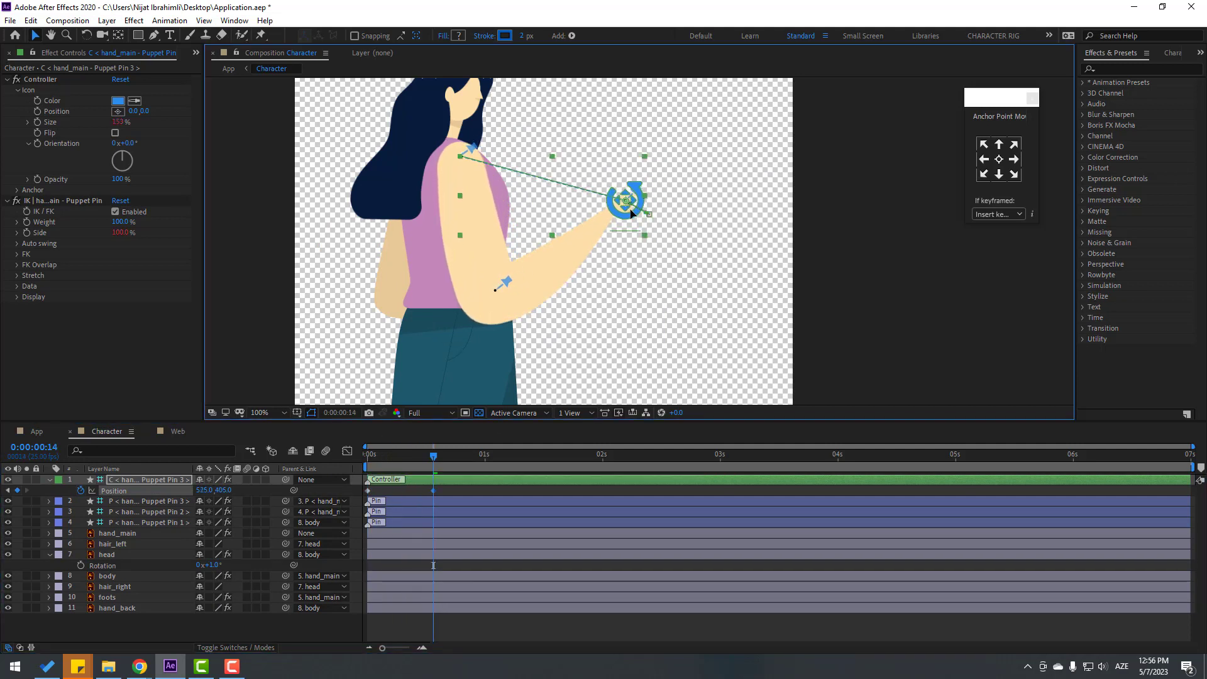
click(513, 456)
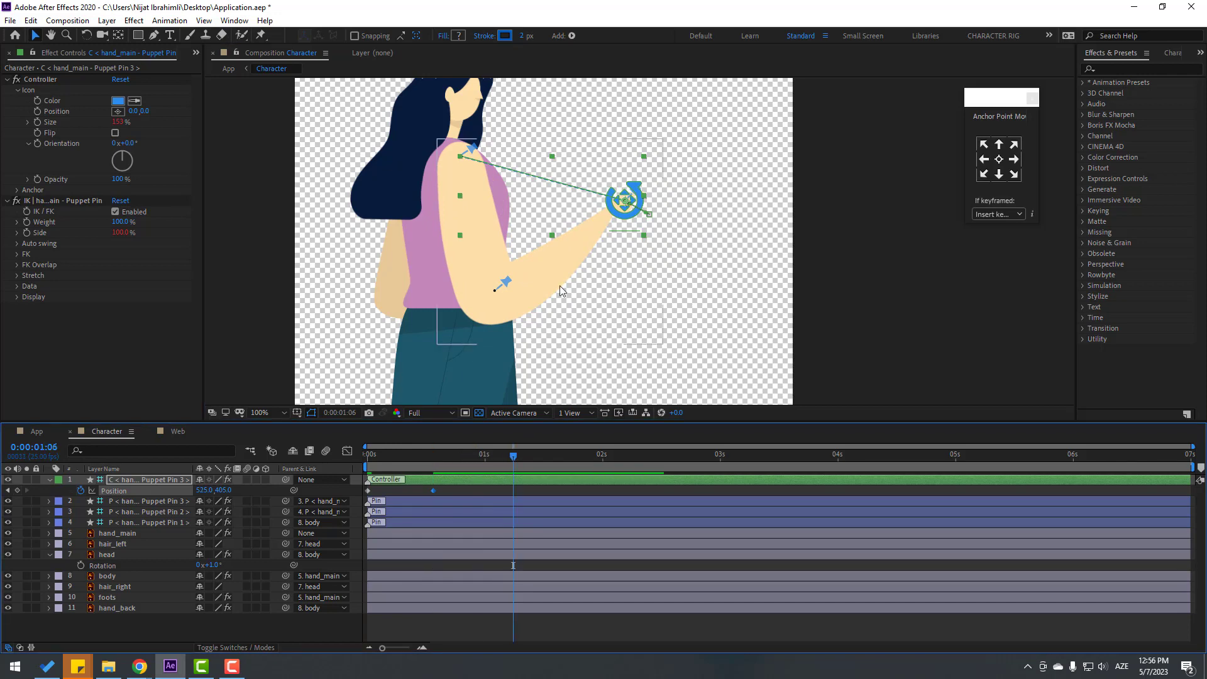
drag(635, 213, 647, 215)
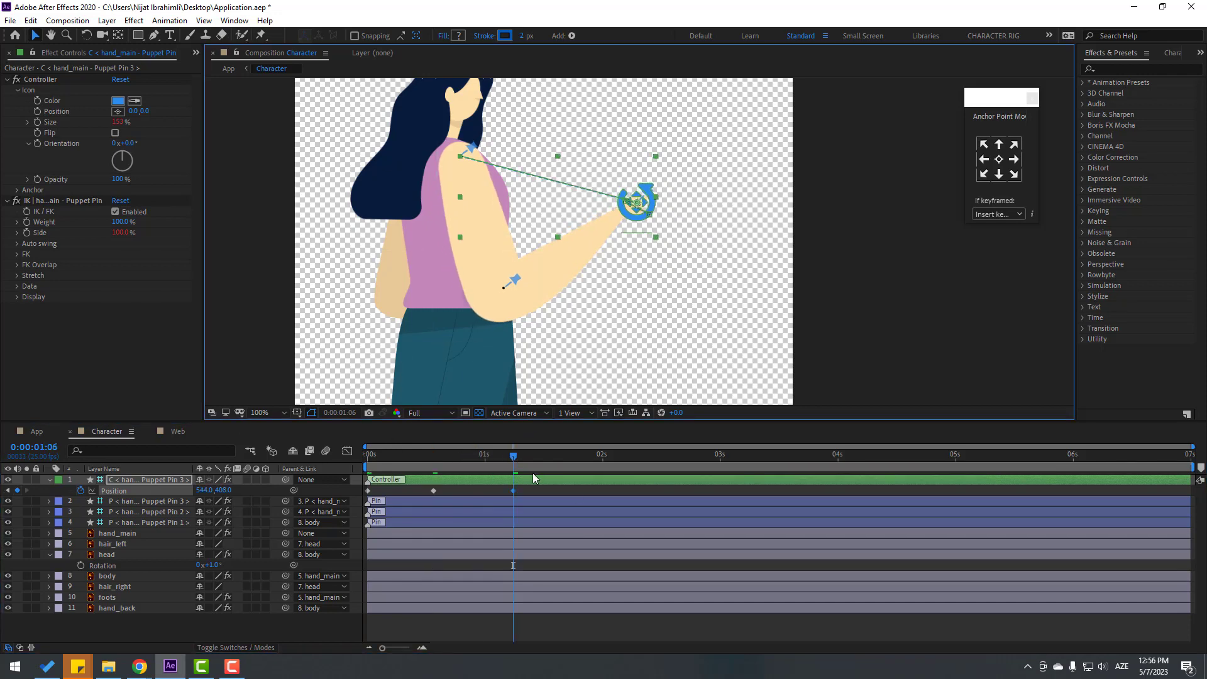
- Apply Easy Ease to the hand controller's Position keyframes
right_click(369, 491)
mouse_move(478, 472)
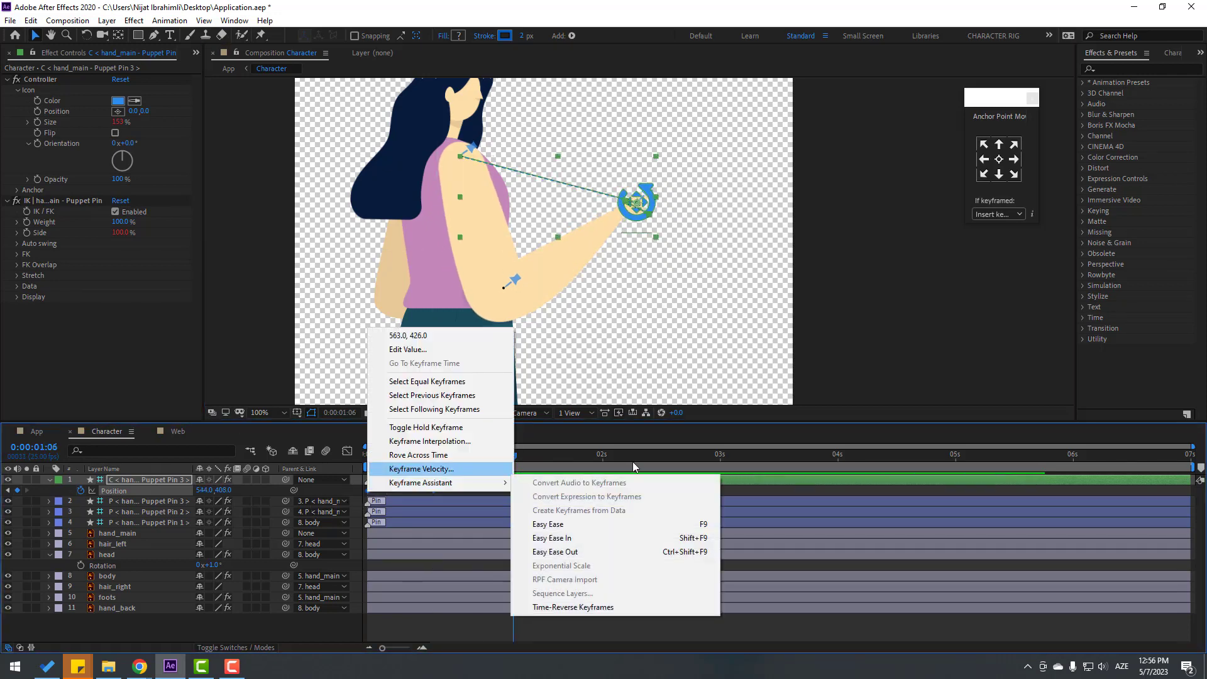
click(607, 508)
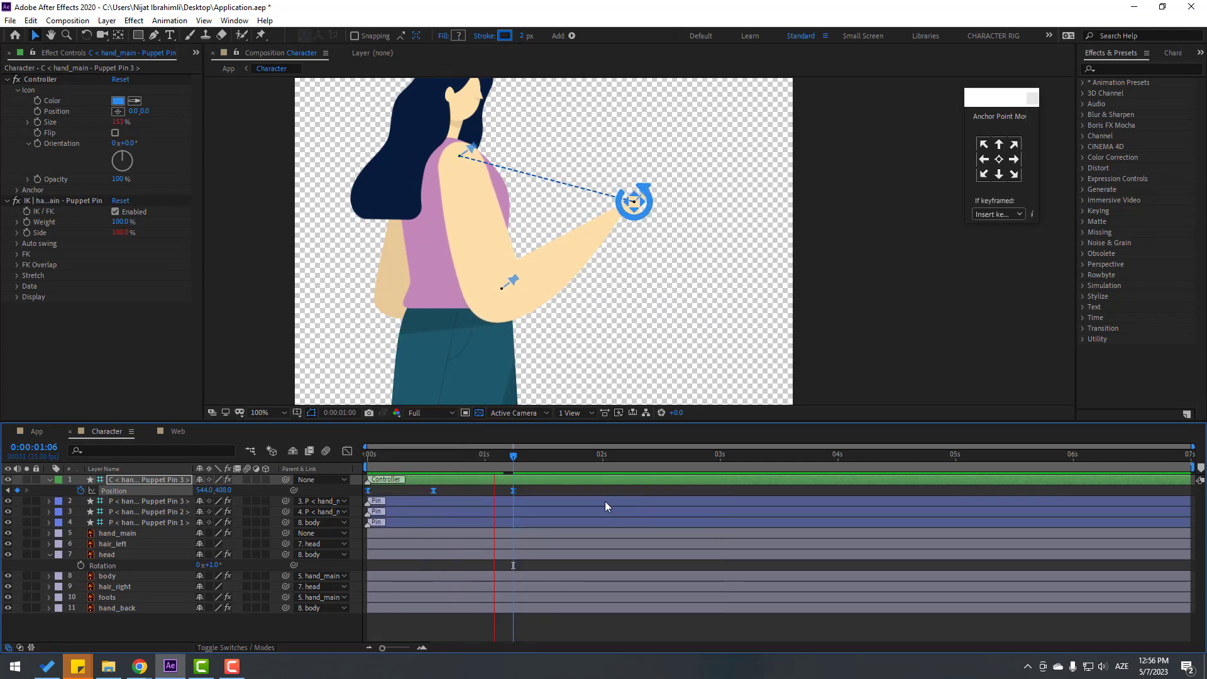
- Scrub the reach in the App comp, go to the Position keyframe at 1:08, and return to Character
click(36, 432)
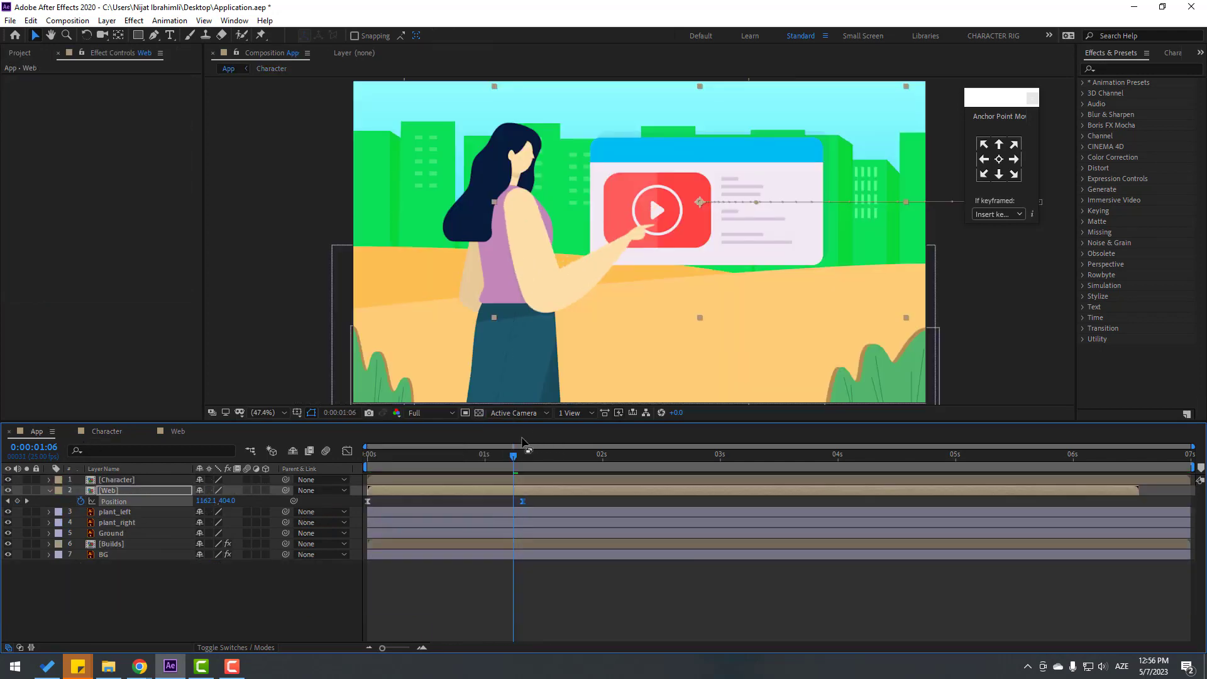
mouse_move(525, 467)
mouse_down()
mouse_move(432, 467)
mouse_move(508, 471)
mouse_up()
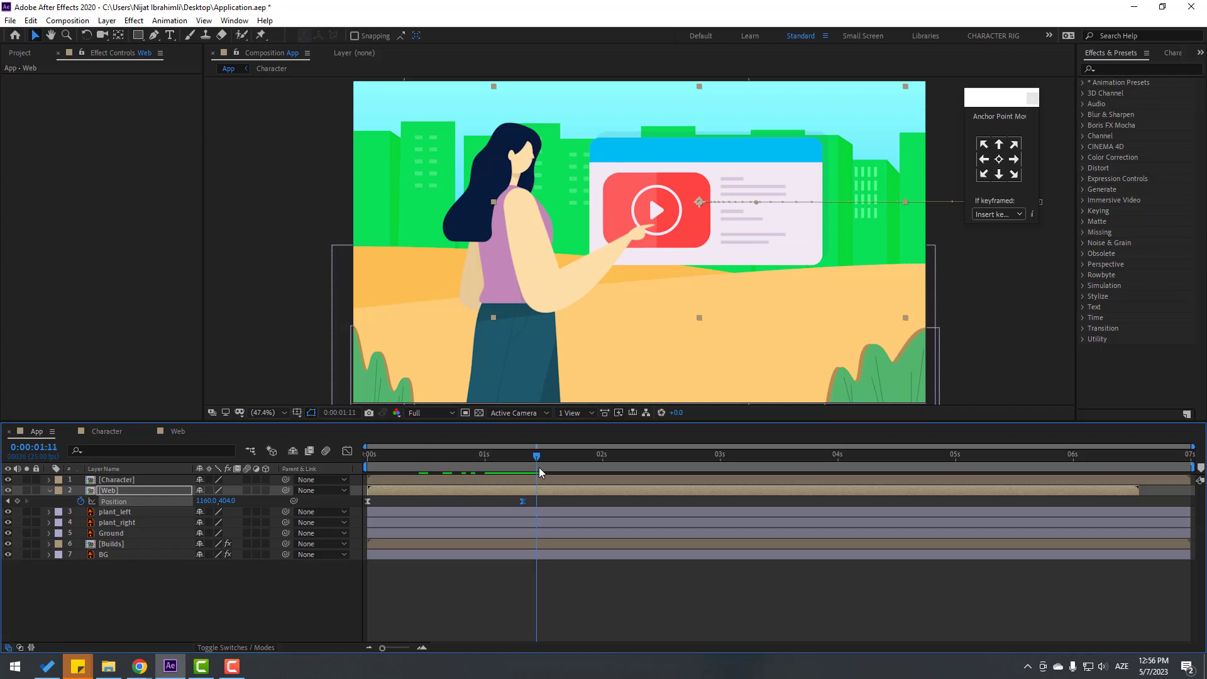
click(523, 454)
click(125, 431)
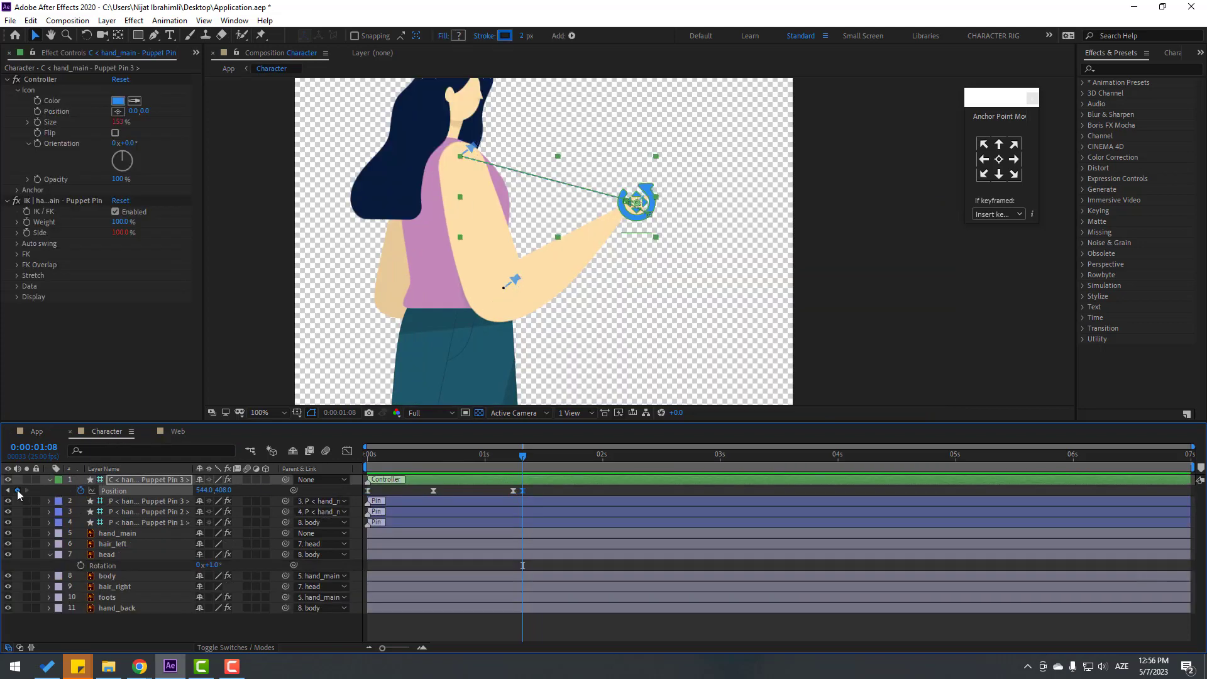
- Key the hand controller slightly up-left at 1:18 and down-right at 2:03, showing a black background
key(shift+Page_Down)
drag(629, 213, 593, 192)
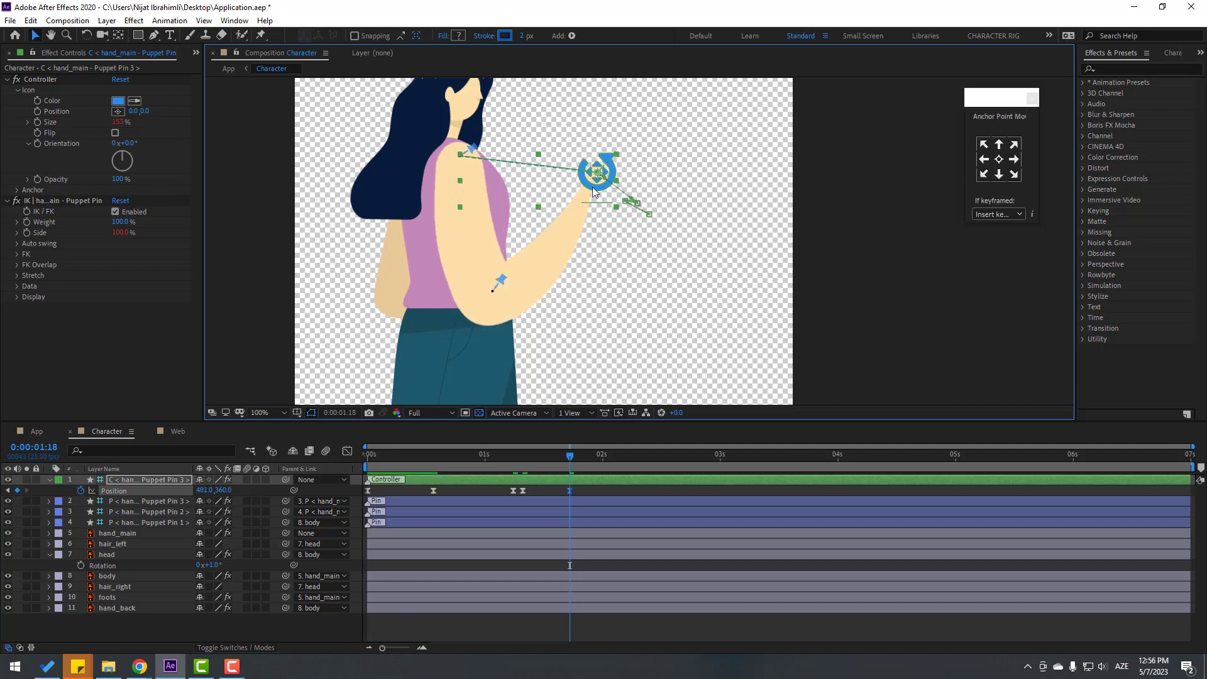
scroll(614, 200, up, 2)
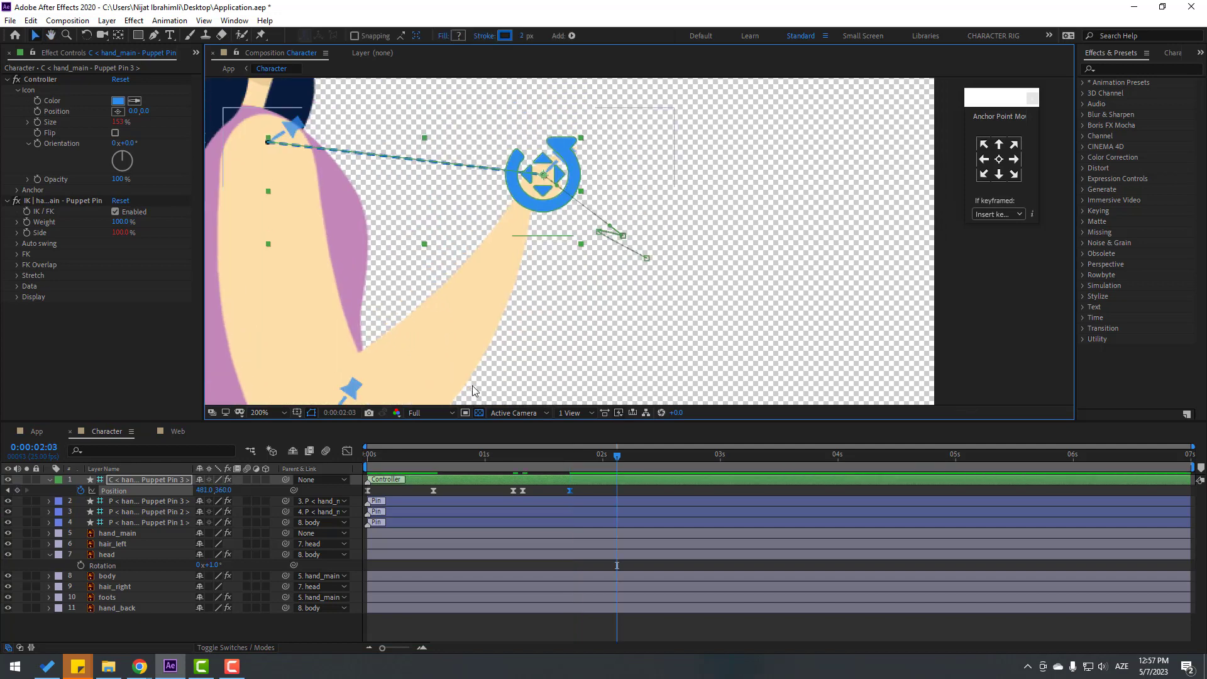
click(478, 413)
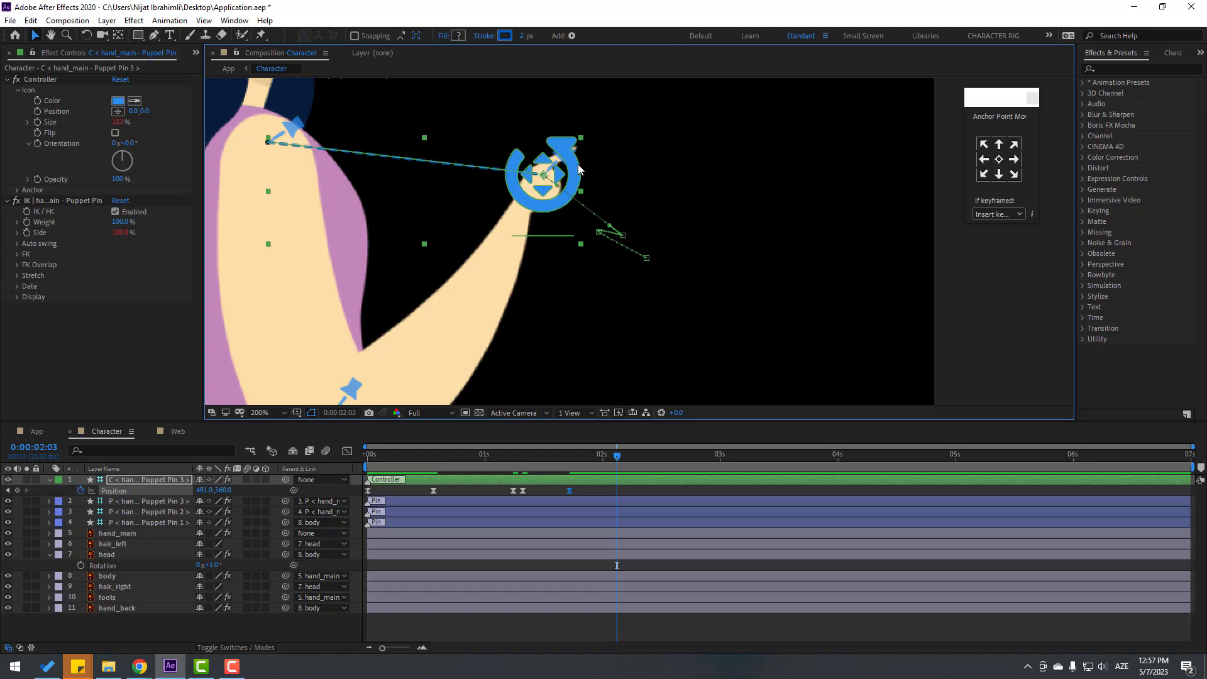
drag(578, 169, 640, 223)
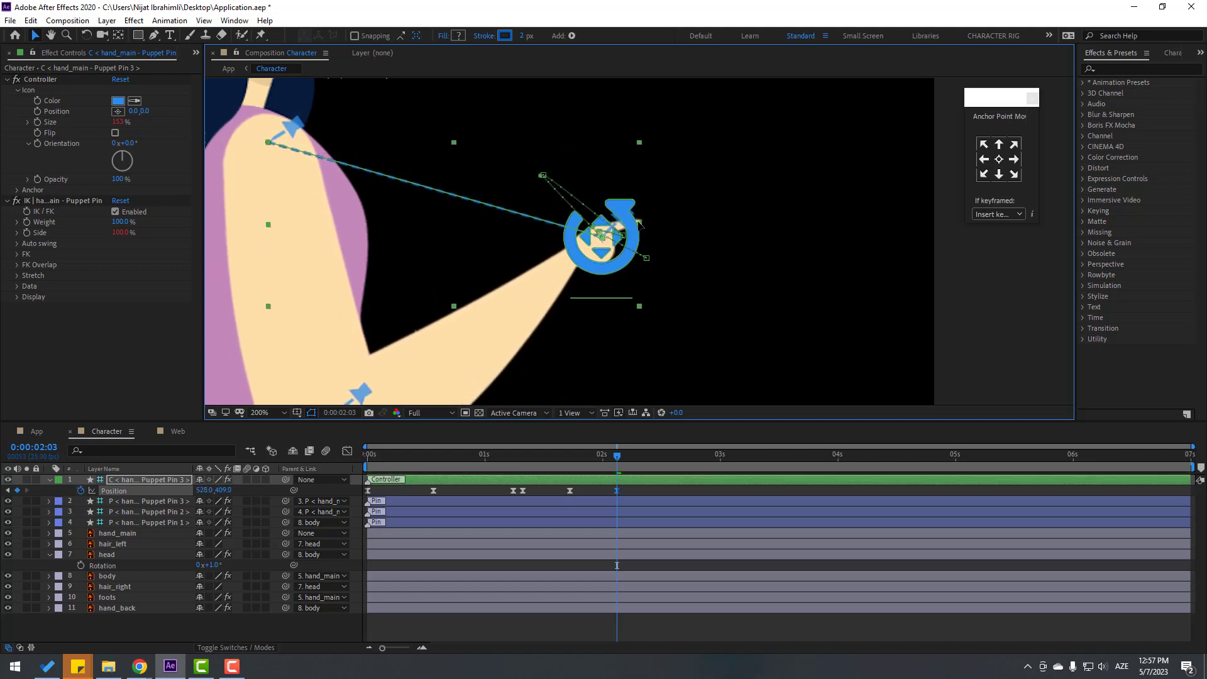
- Scrub from 1:09 to 2:05 and preview the reach against the card in the App comp
click(527, 458)
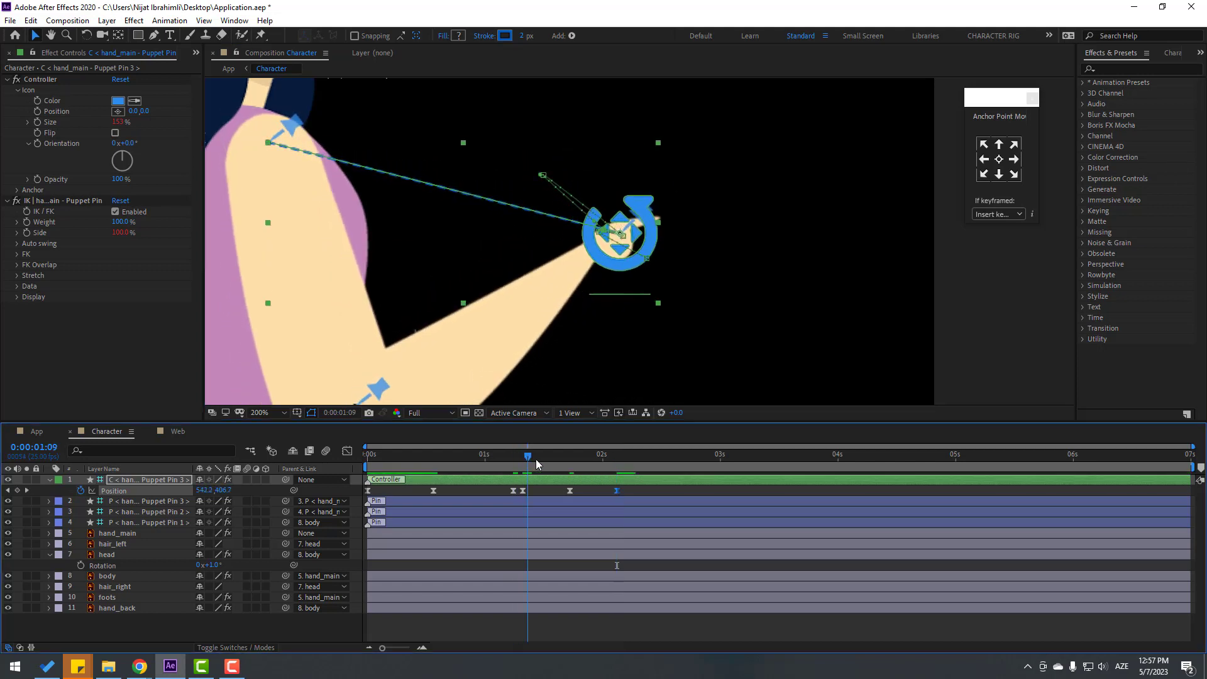
drag(536, 459, 648, 463)
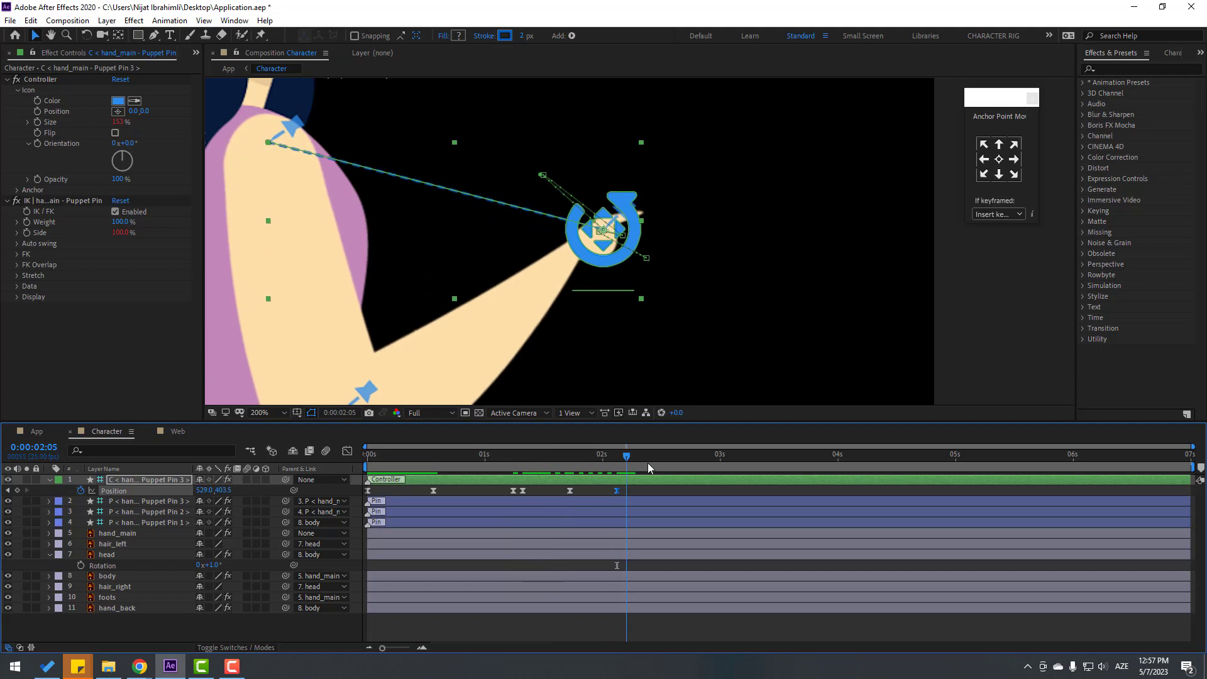
click(40, 438)
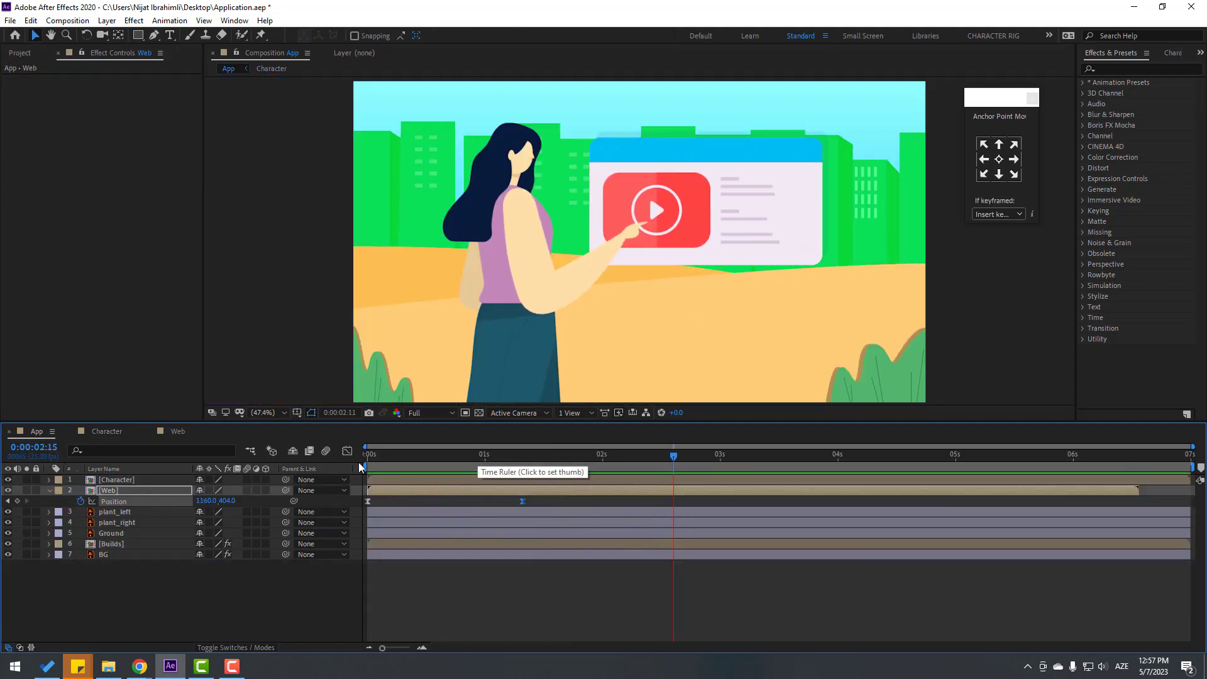
key(space)
drag(497, 459, 573, 463)
- Back in the Character comp, raise the hand higher at 1:18 and move it up at 2:03
click(123, 431)
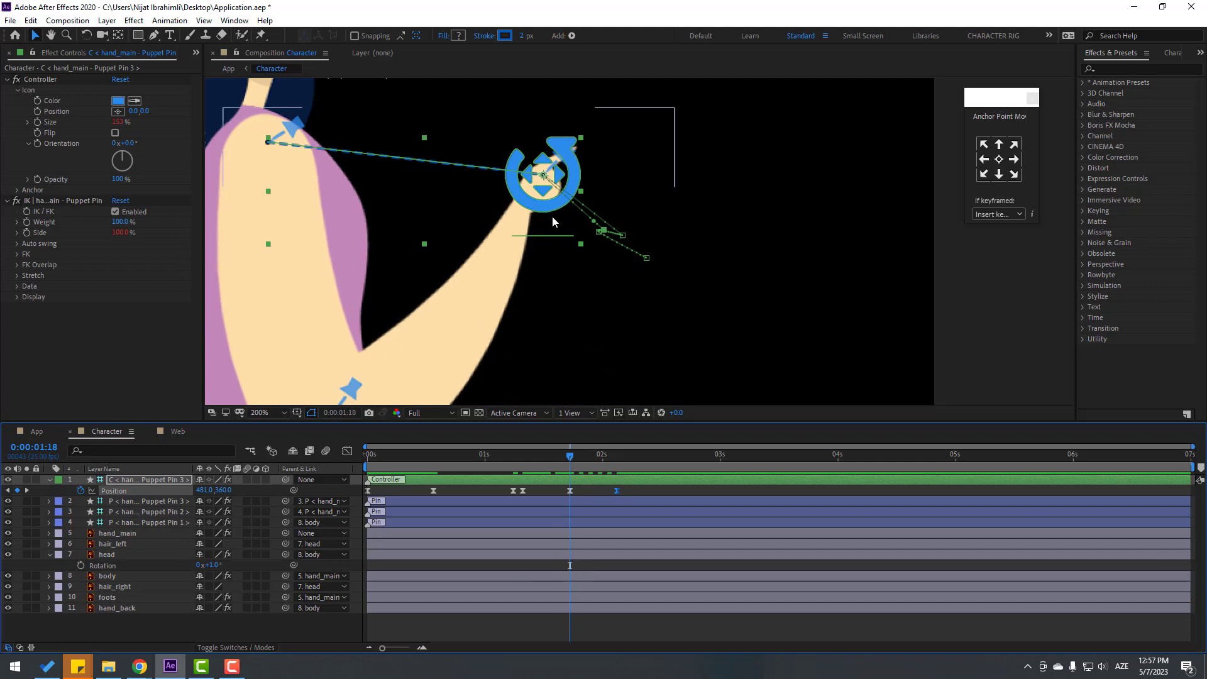
drag(553, 222, 531, 144)
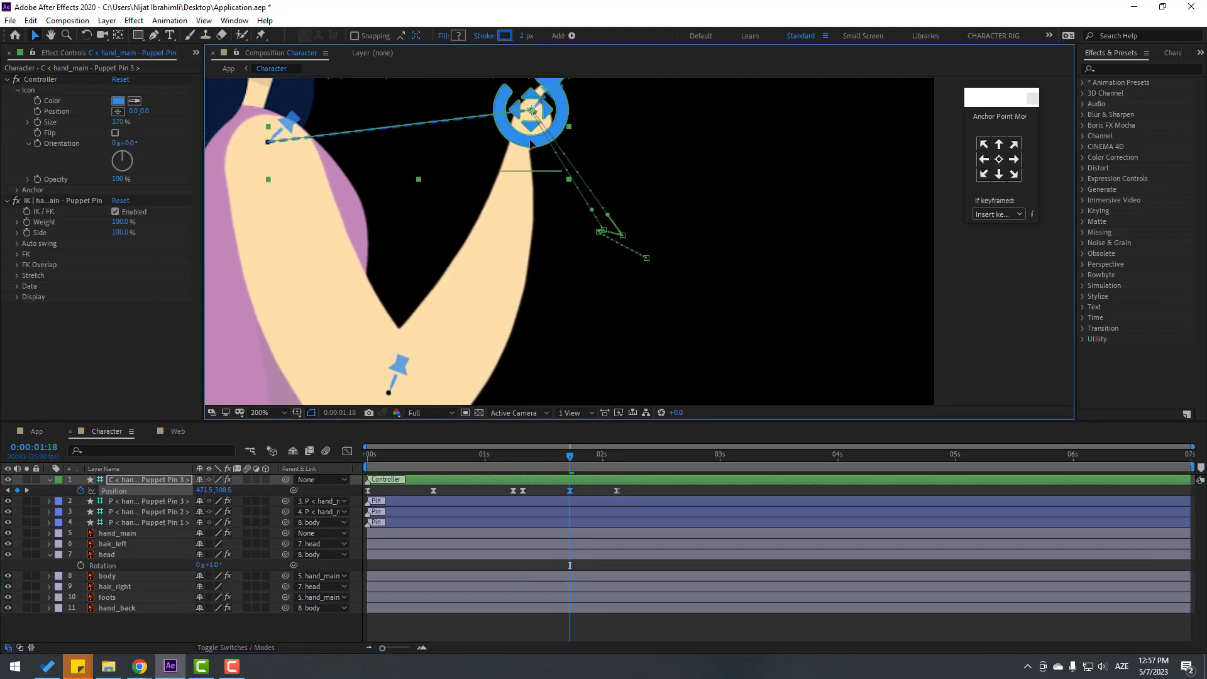
drag(528, 452, 619, 457)
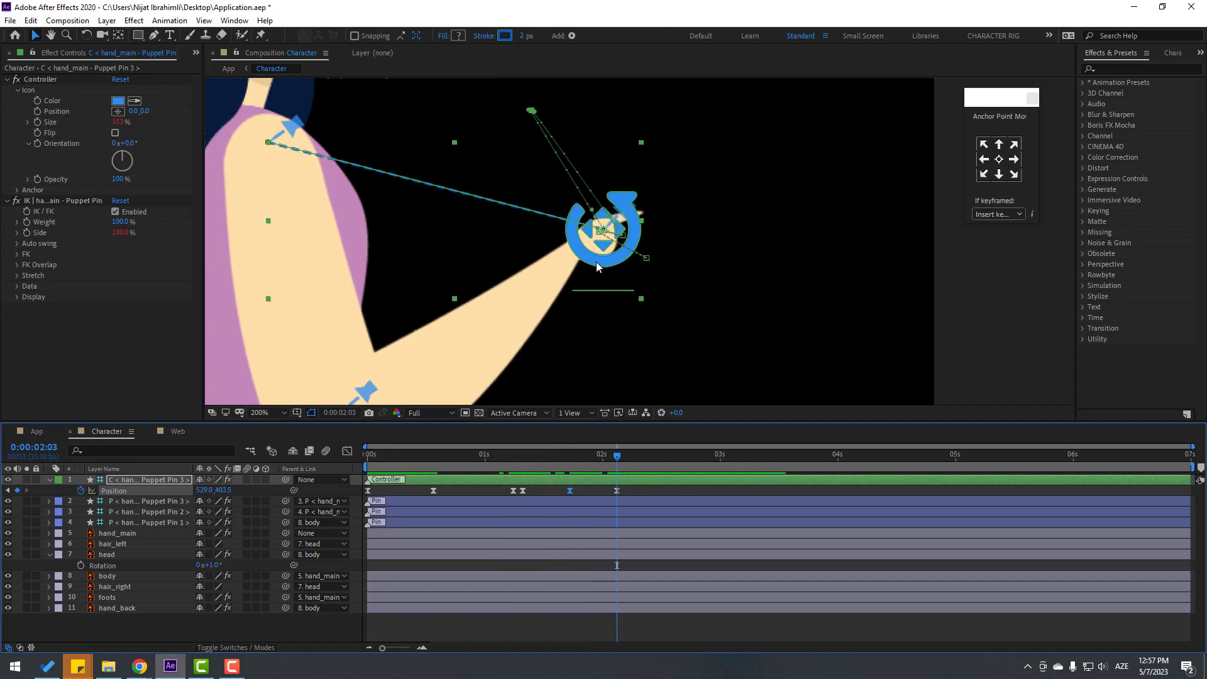
click(620, 225)
drag(620, 225, 627, 184)
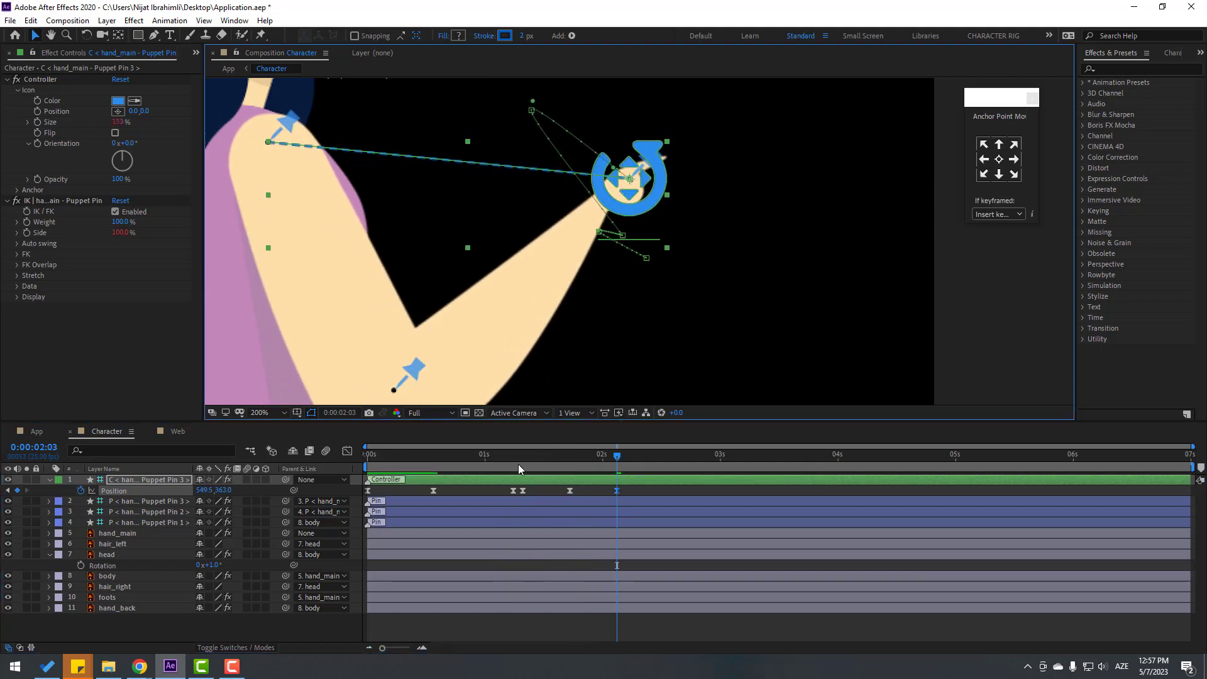
- Review from 1:09 and add another hand Position keyframe at 2:09
click(527, 455)
drag(547, 455, 627, 459)
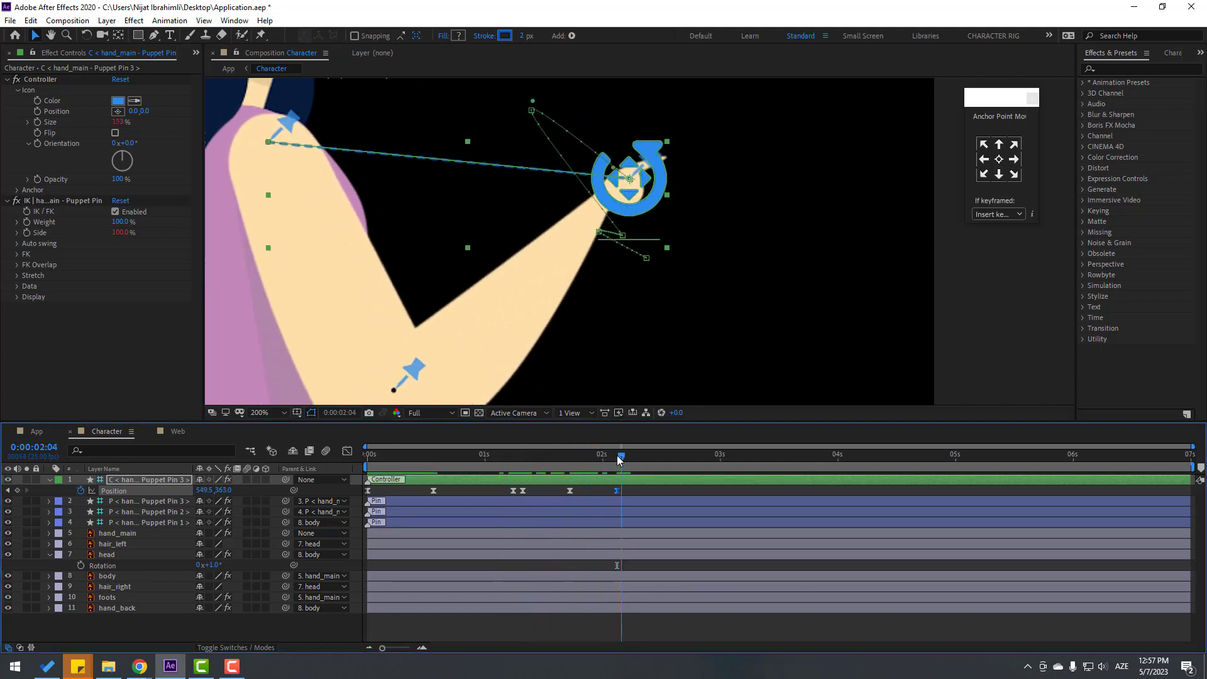
key(Page_Down)
key(Page_Down)
key(Page_Down)
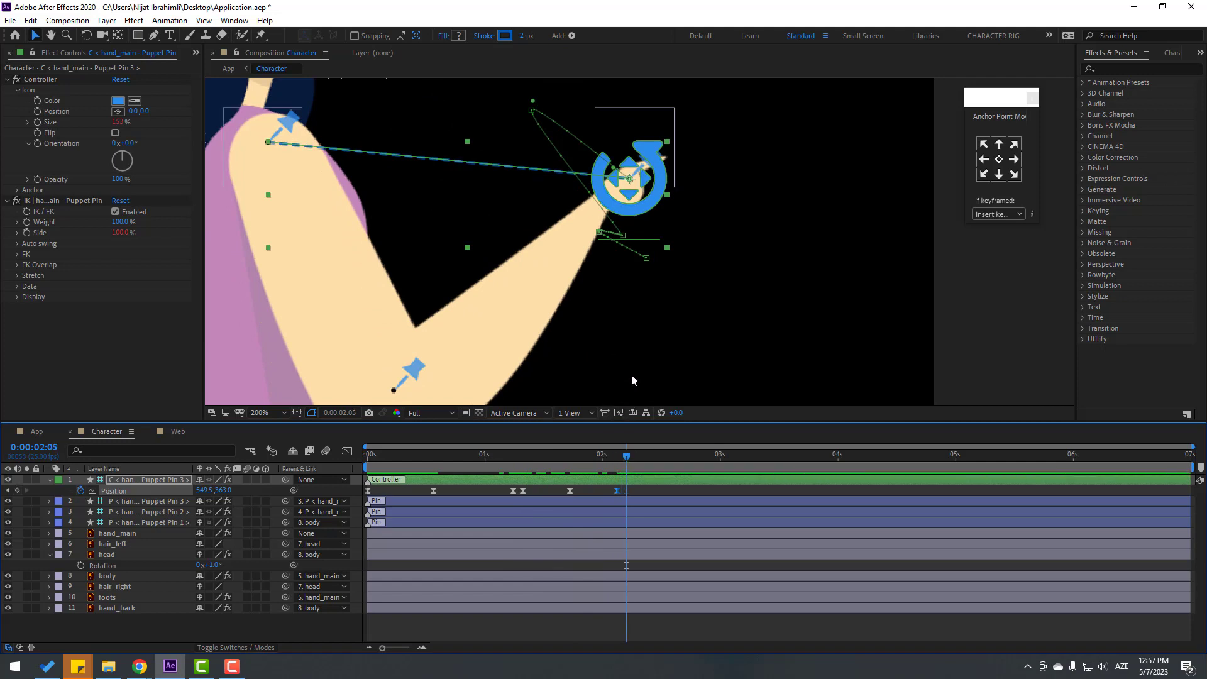
drag(639, 208, 636, 210)
- Preview the arm, return to the 1:18 keyframe and select the later Position keyframes
scroll(635, 209, down, 2)
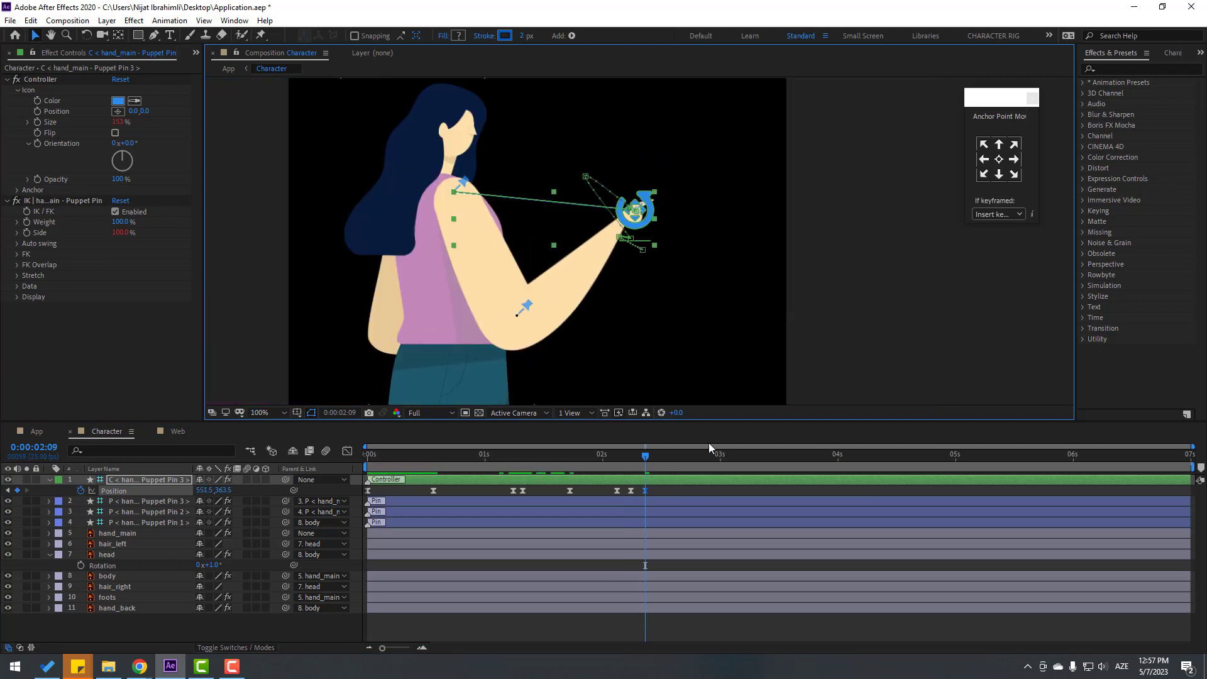
key(space)
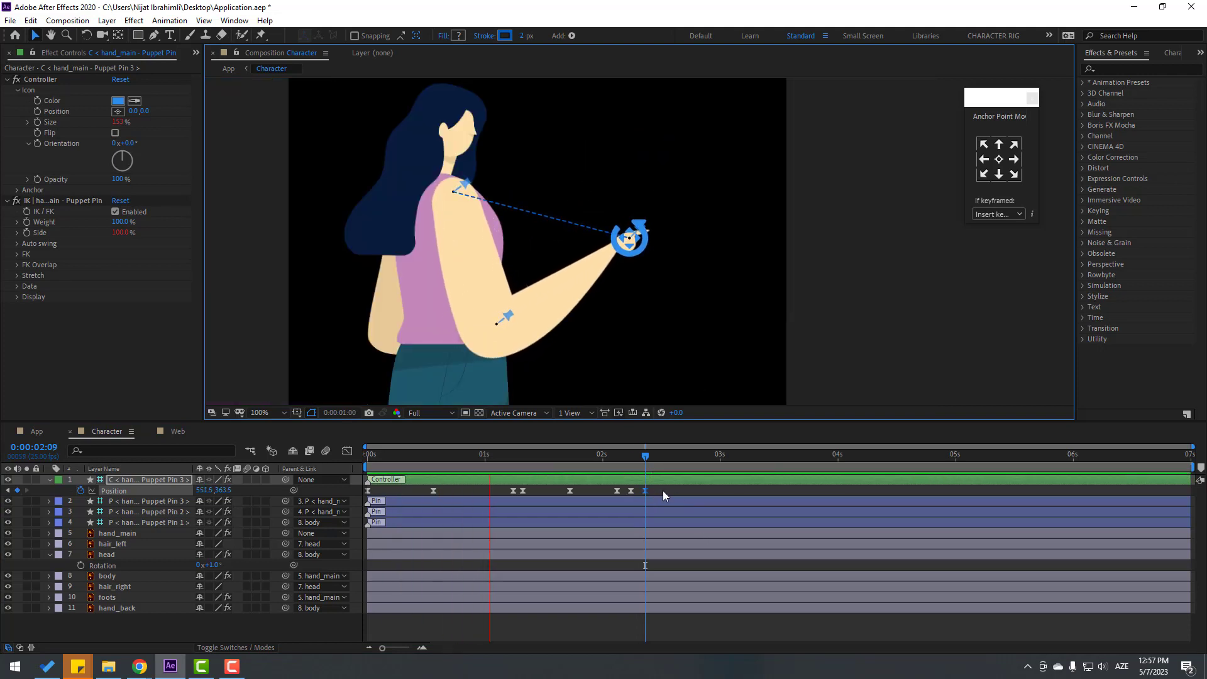
click(600, 456)
mouse_move(601, 456)
mouse_down()
mouse_move(636, 451)
mouse_move(607, 455)
mouse_up()
key(j)
drag(676, 492, 435, 493)
- Set the selected hand Position keyframes to Linear spatial interpolation
right_click(435, 491)
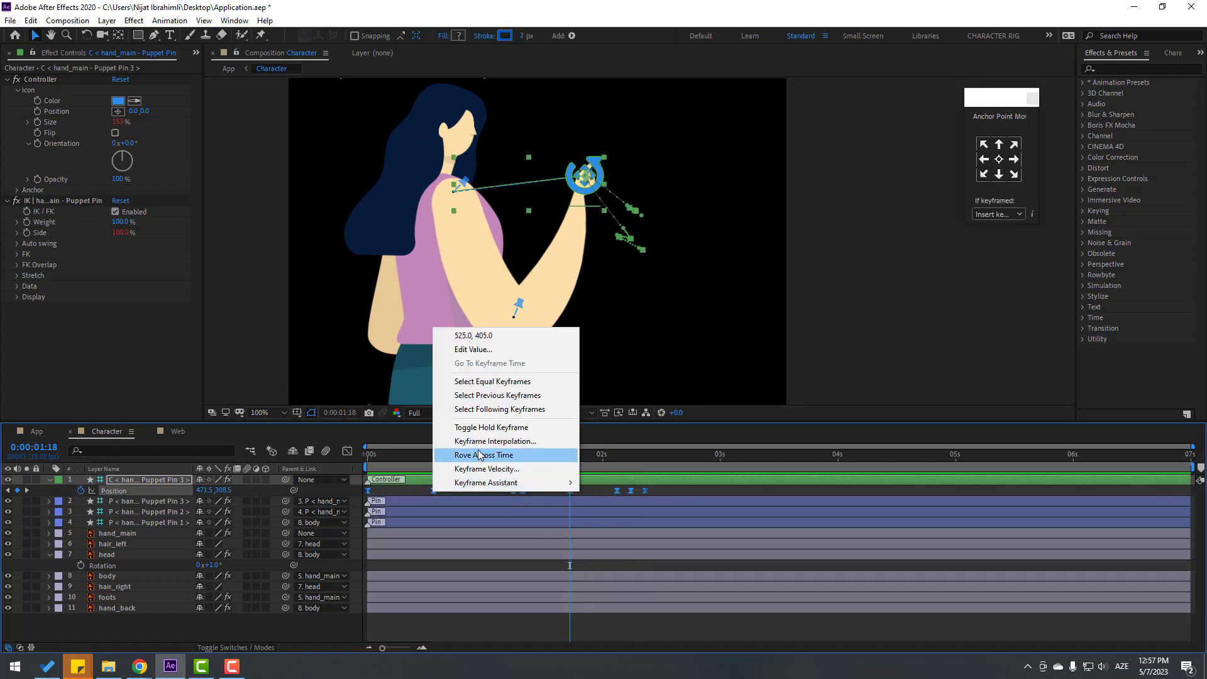
click(507, 441)
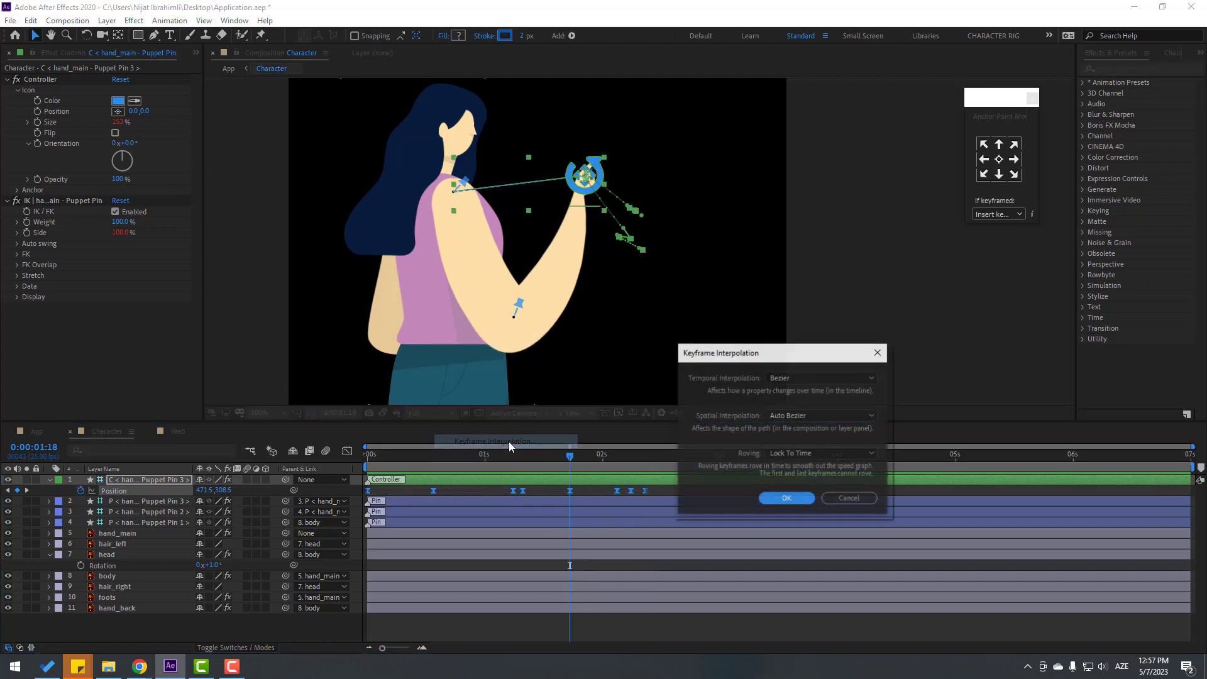
click(787, 415)
click(796, 450)
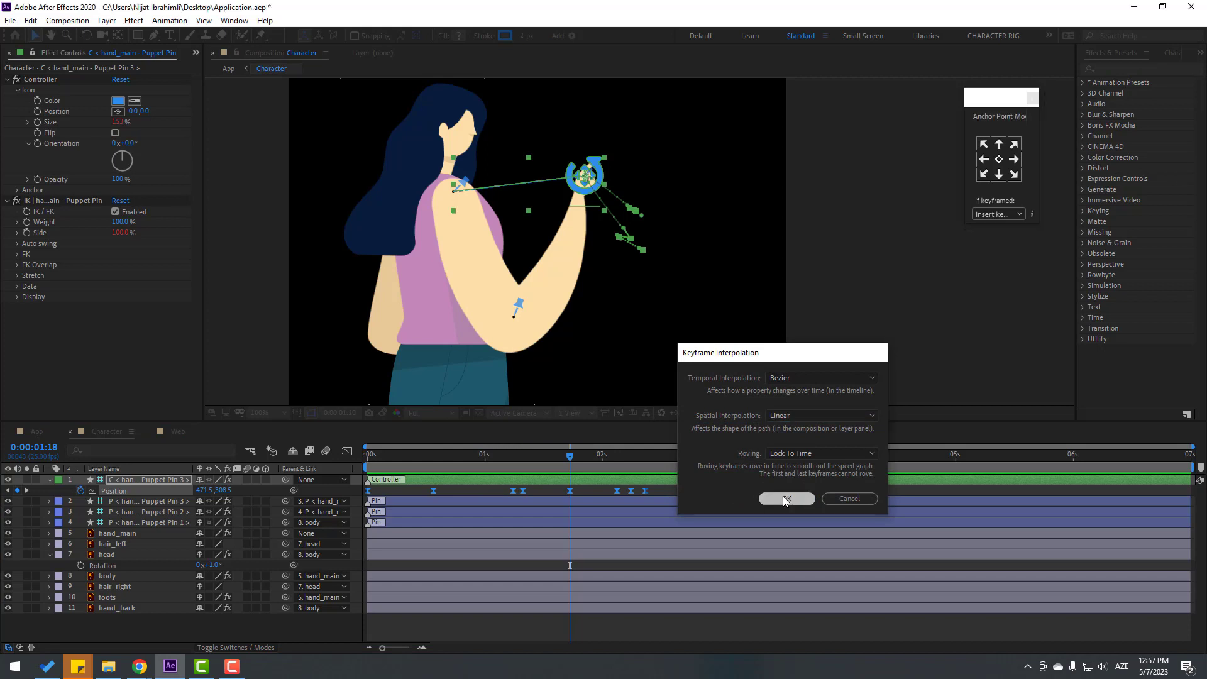
click(786, 498)
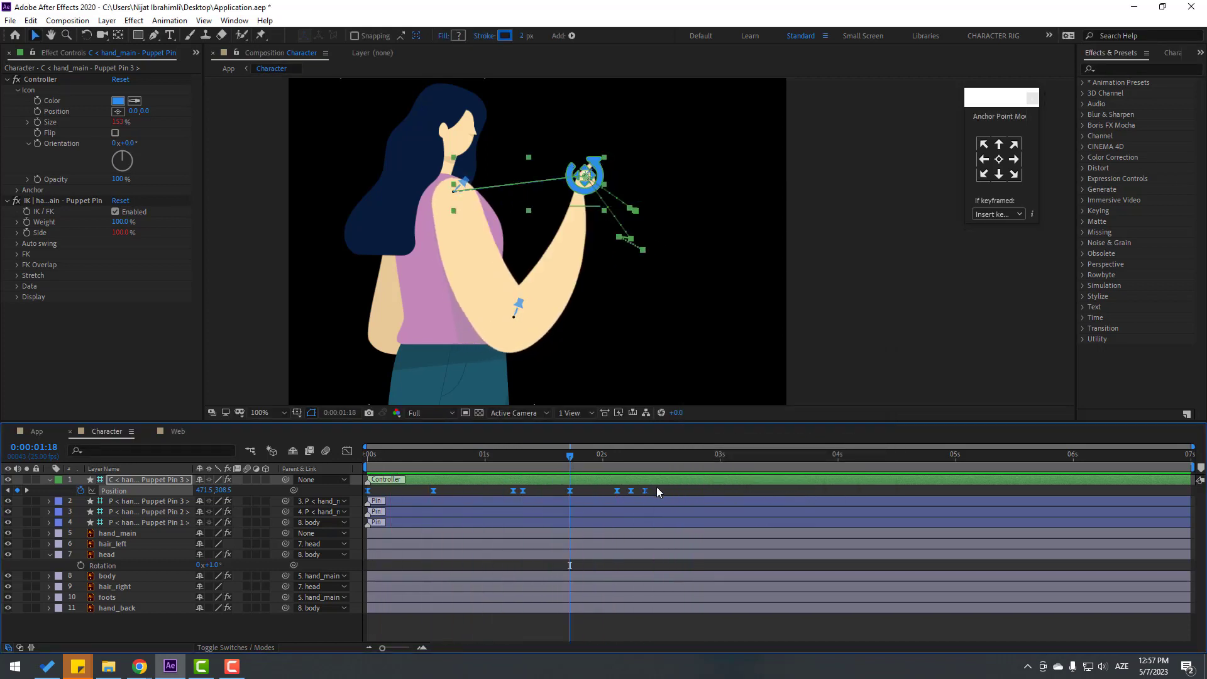
- Spread the last three hand Position keyframes later in time and preview the arm
mouse_move(656, 487)
mouse_down()
mouse_move(595, 495)
mouse_move(658, 492)
mouse_up()
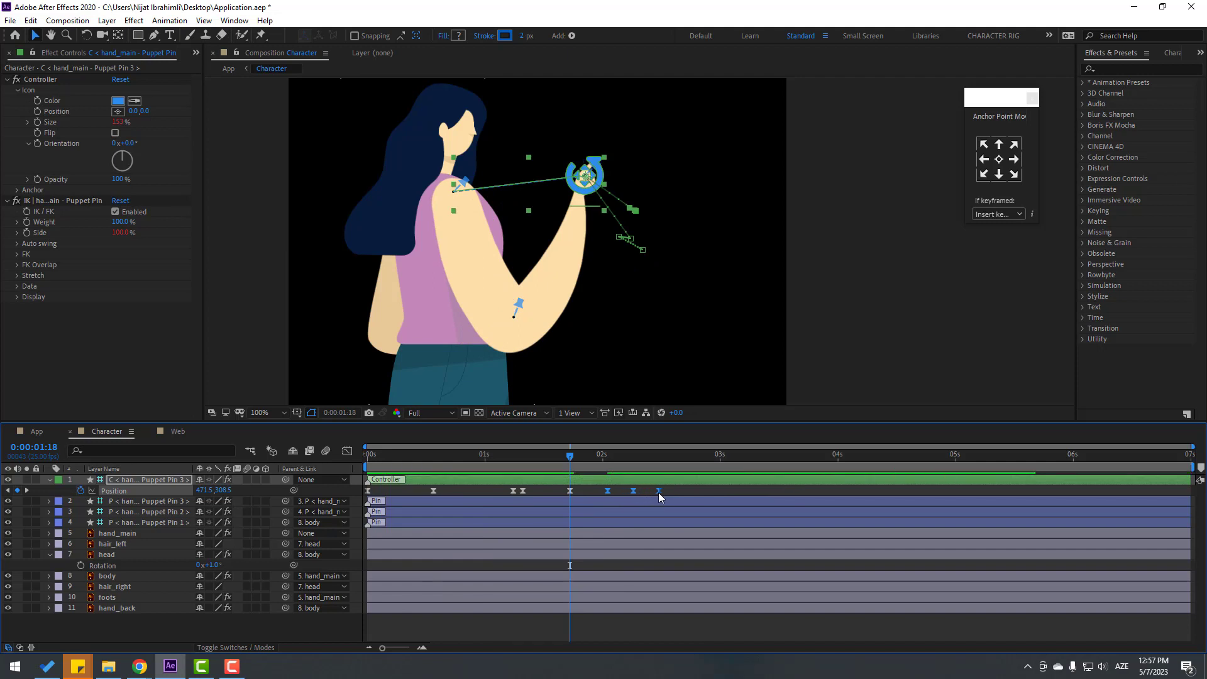
drag(572, 458, 669, 465)
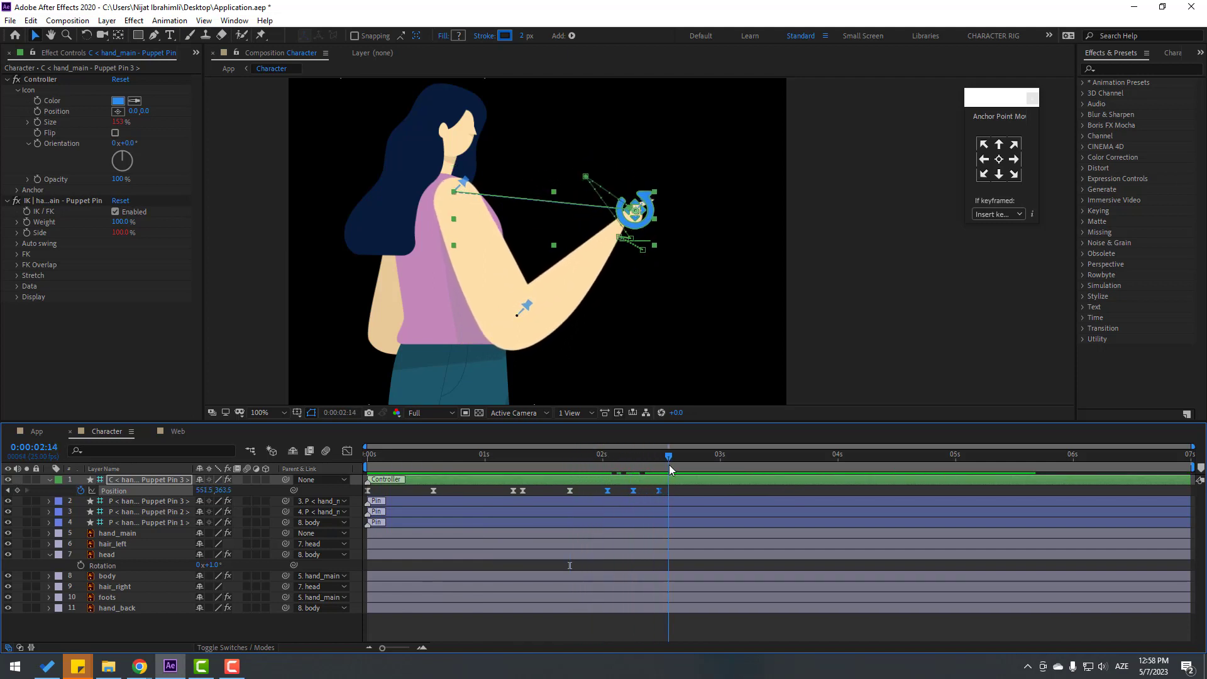
key(space)
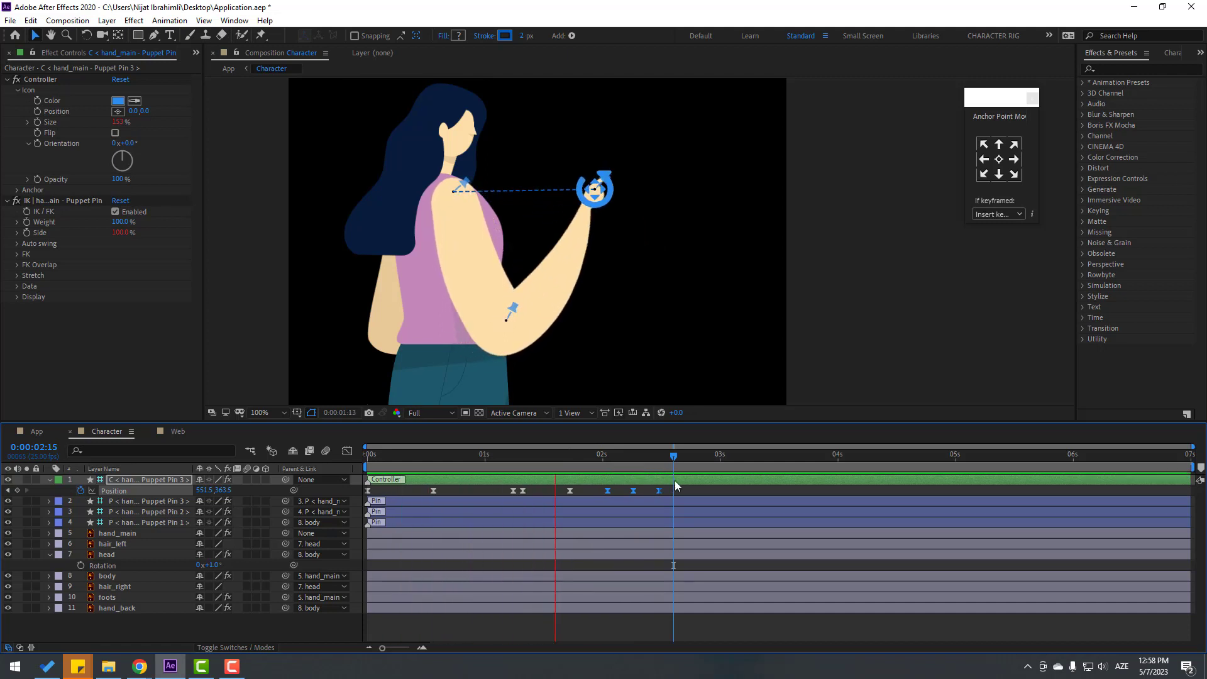
key(space)
drag(651, 468, 673, 459)
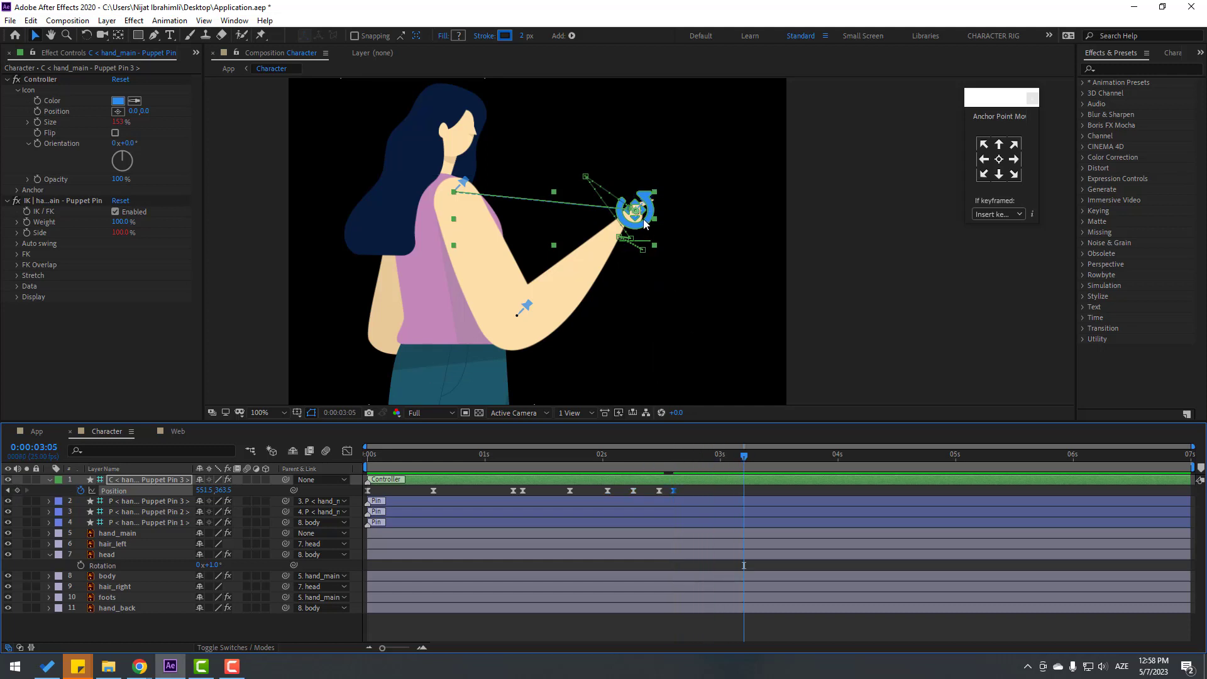
- Lower the hand at 3:05 to bend the arm, then preview
drag(646, 225, 644, 327)
key(space)
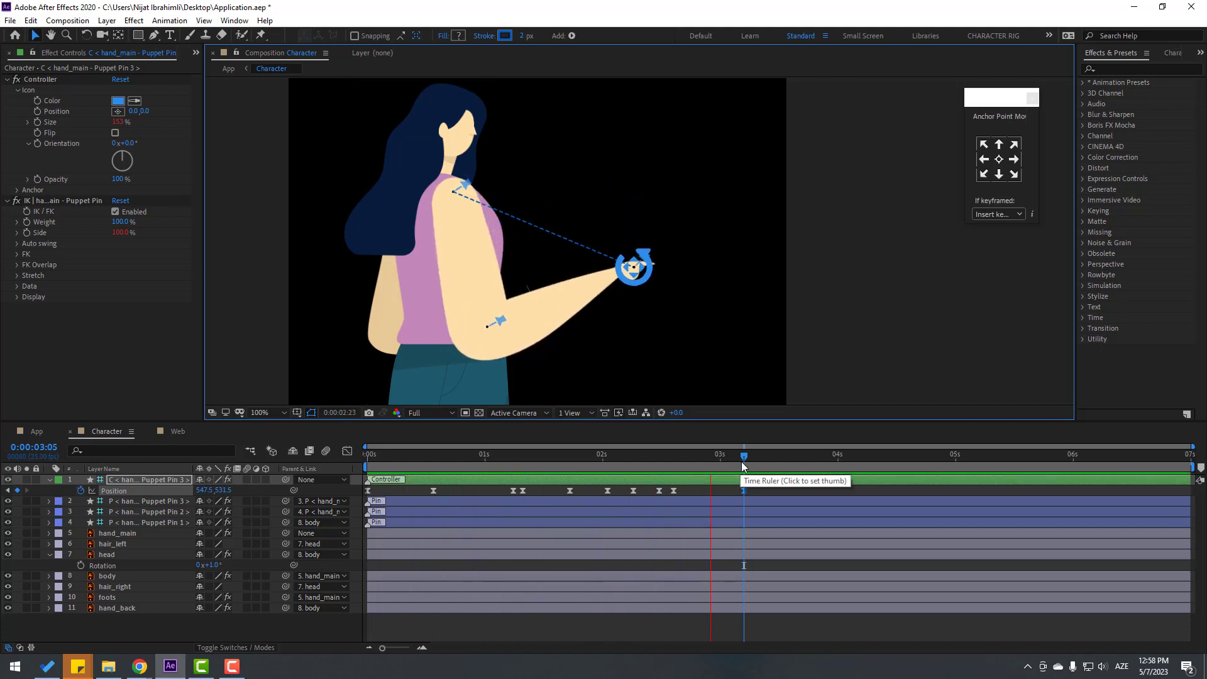
key(space)
- Lower the hand for the opening pose at 0:00 and preview from the frame-14 keyframe
drag(628, 456, 353, 499)
drag(655, 262, 639, 335)
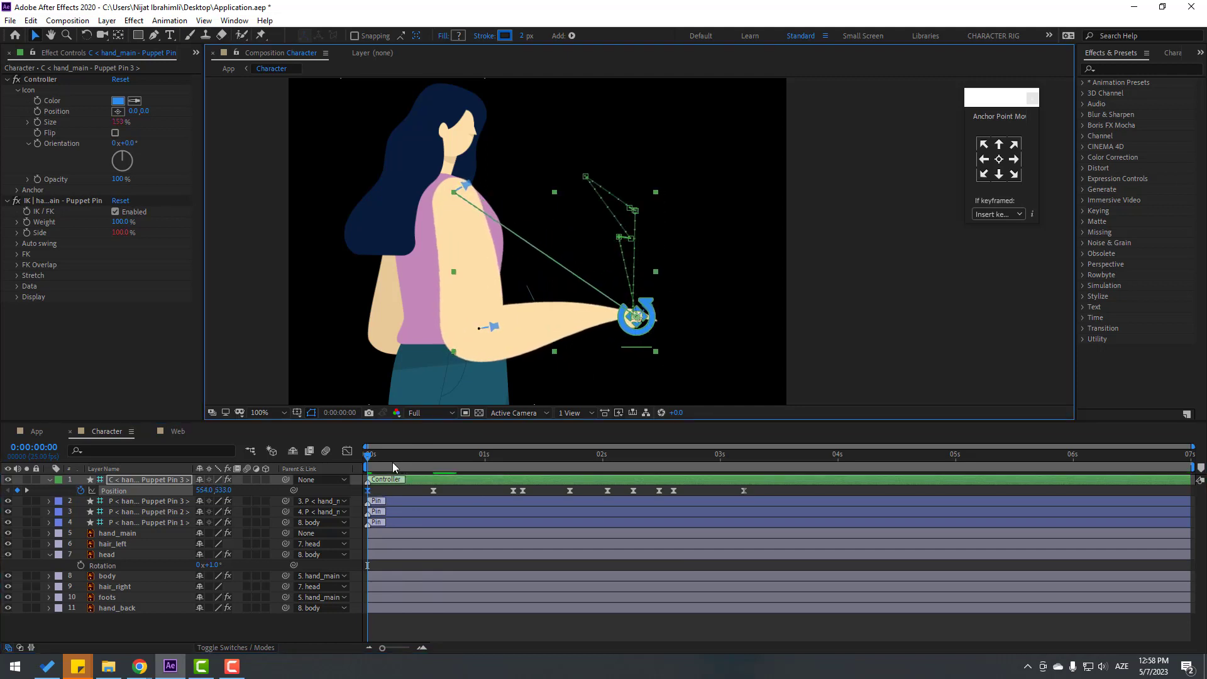
drag(394, 463, 430, 461)
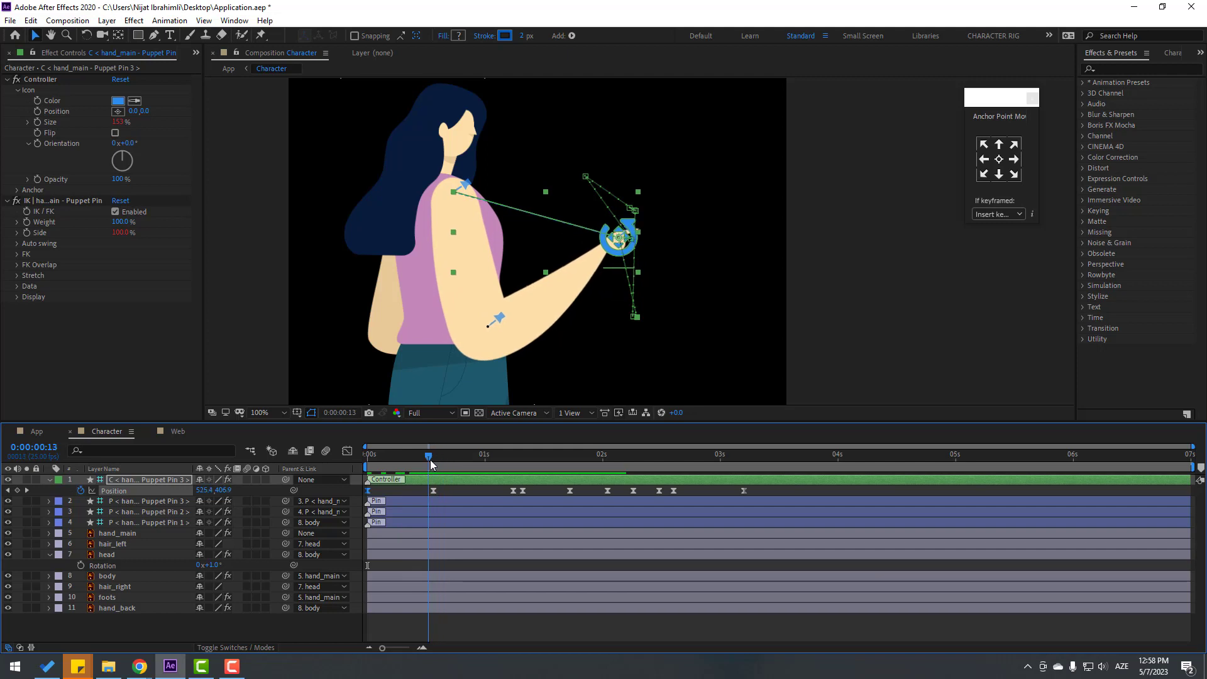
click(433, 490)
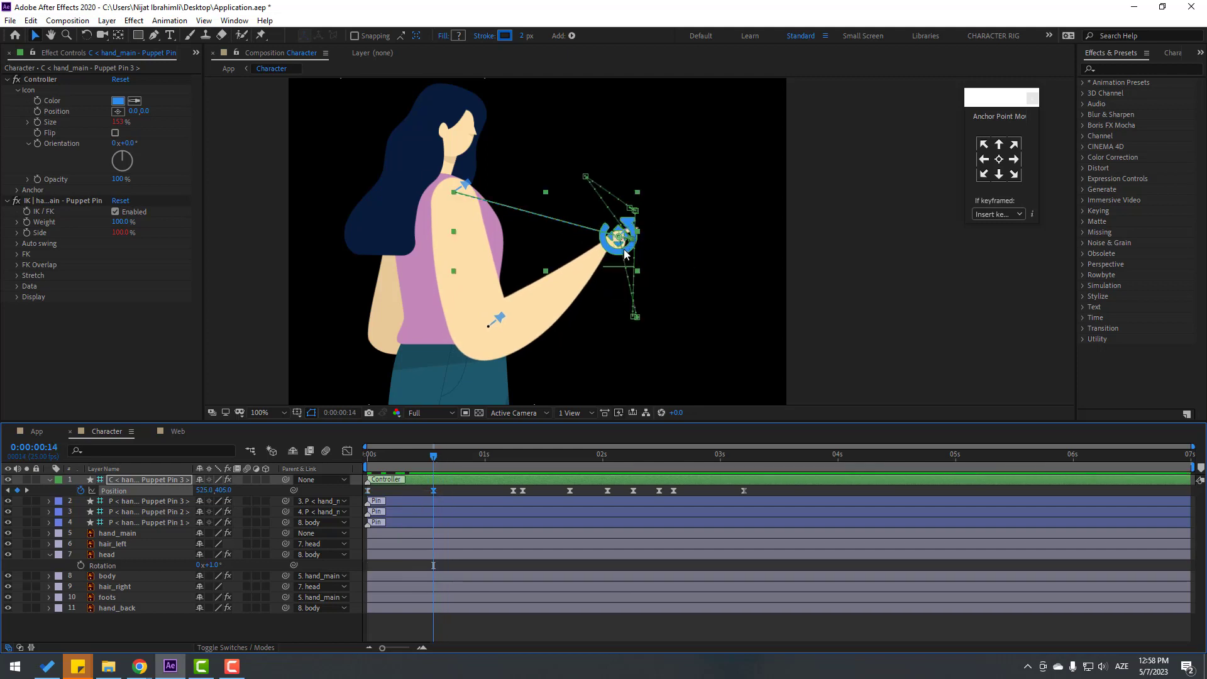
key(space)
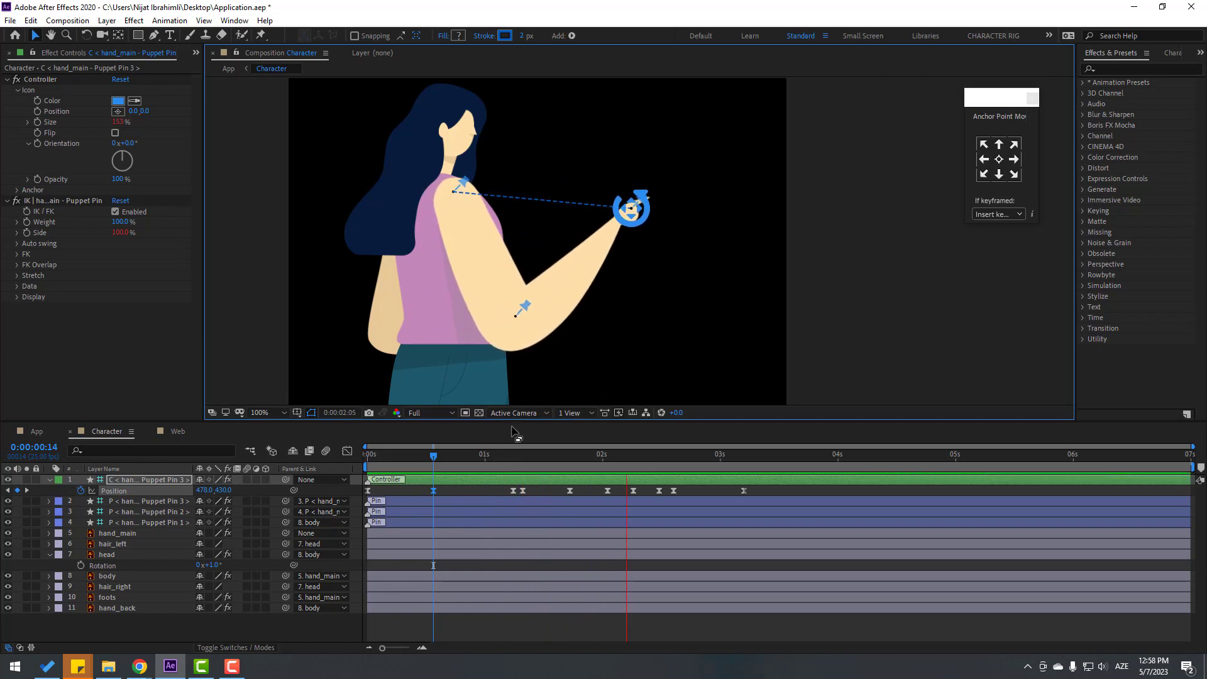
- Preview the full scene with the web card in the App comp, then return to Character
click(36, 431)
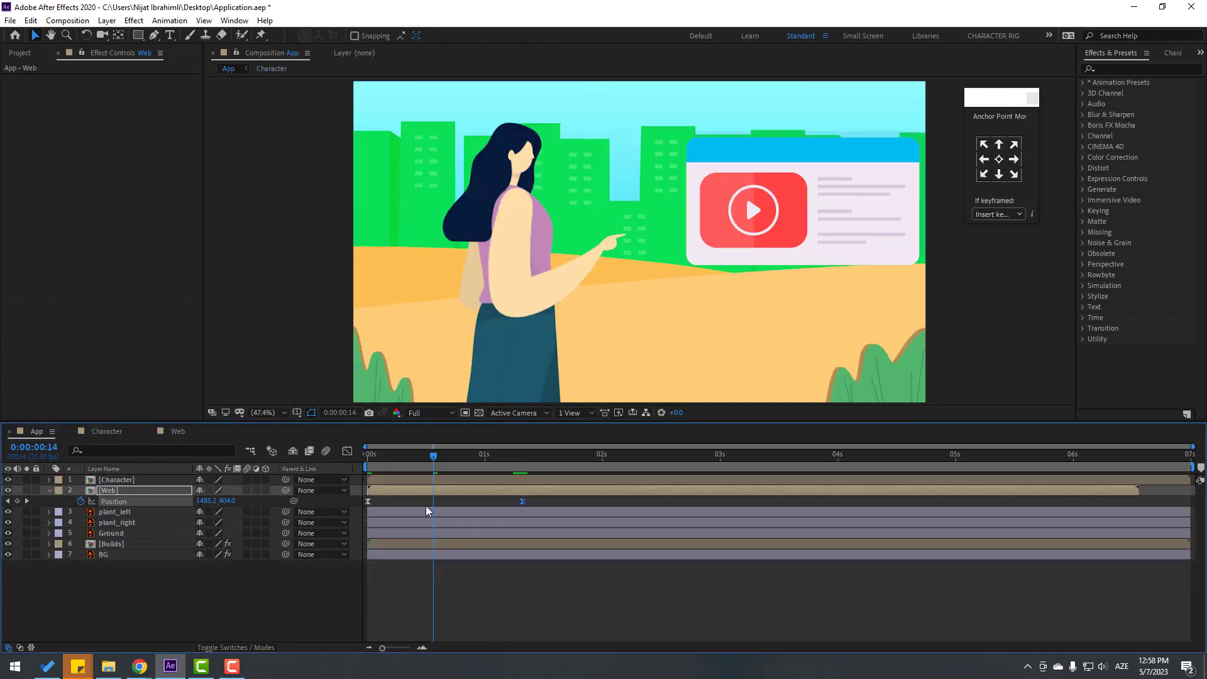
key(space)
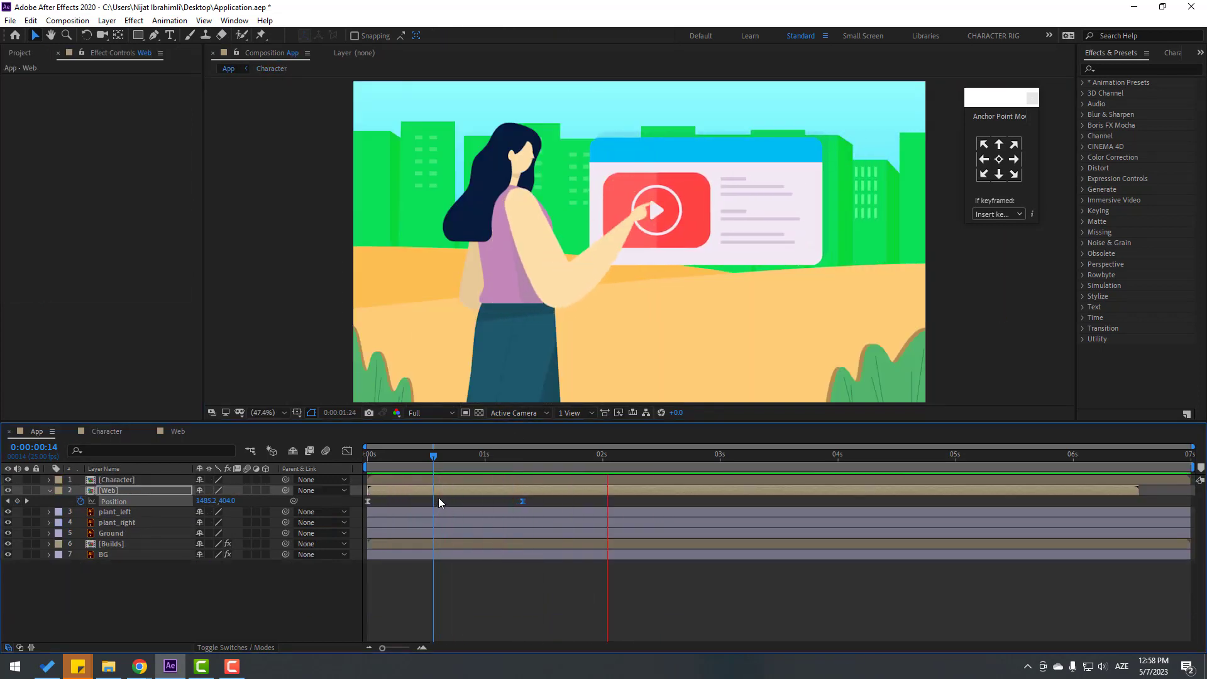
key(space)
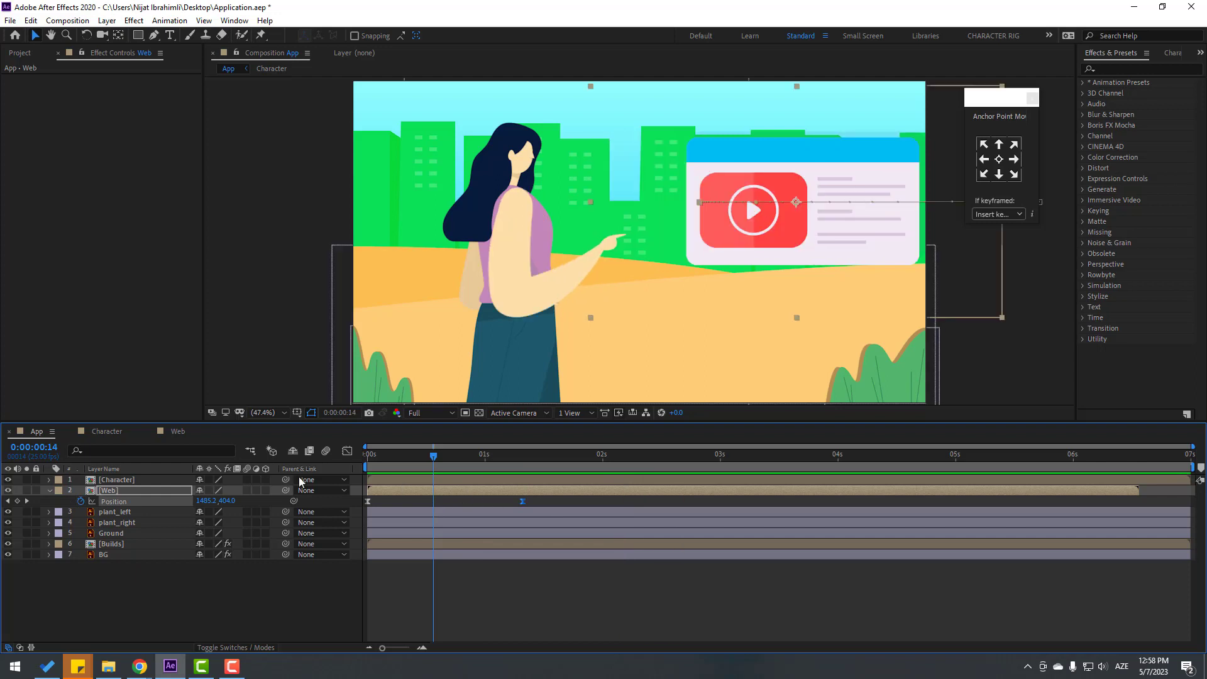
click(112, 433)
drag(468, 455, 300, 463)
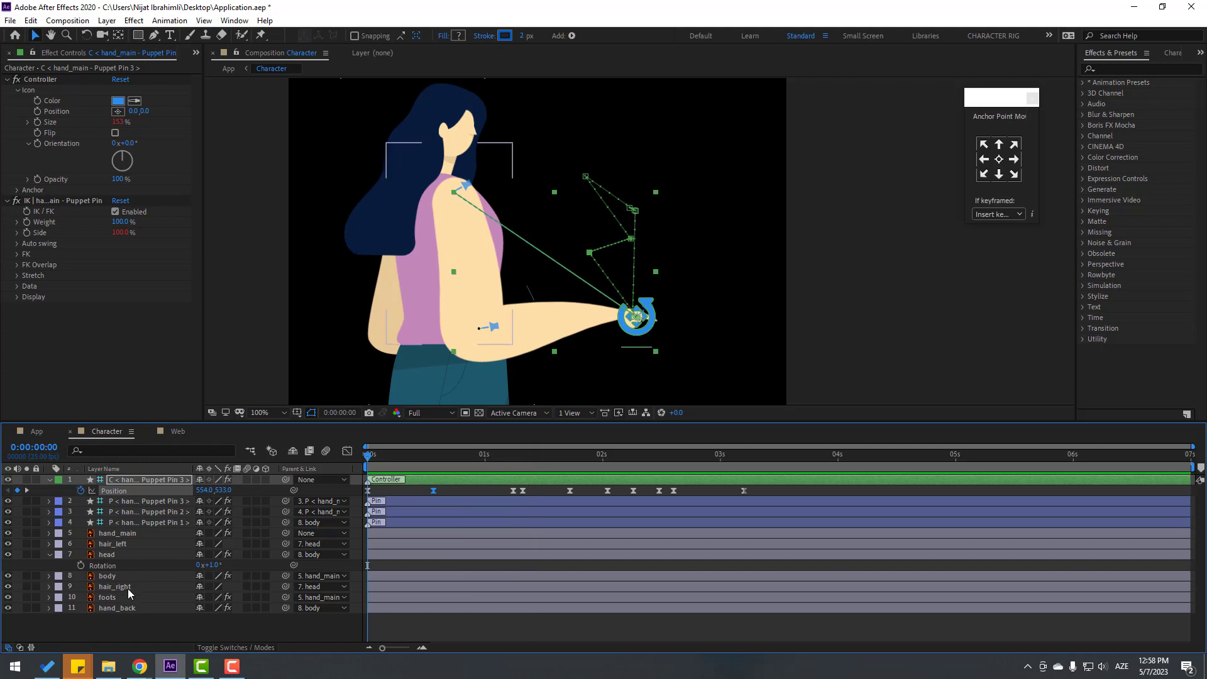
- Set the body layer's starting Rotation to -3°
click(104, 576)
key(r)
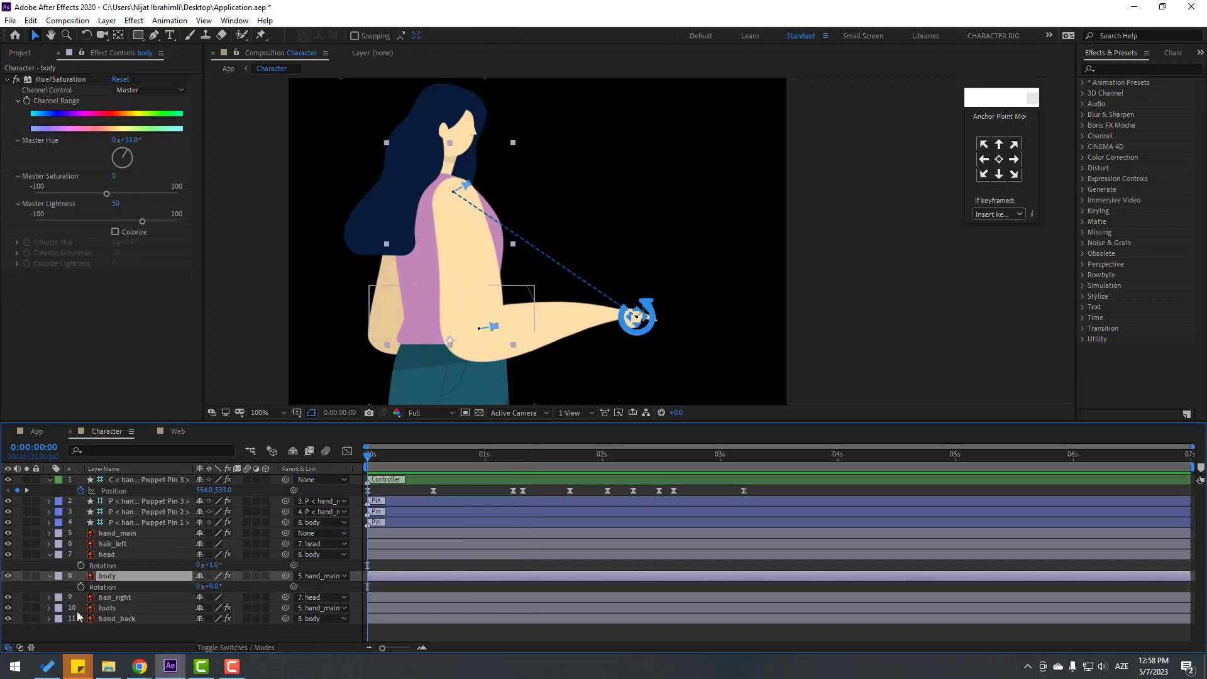
key(Return)
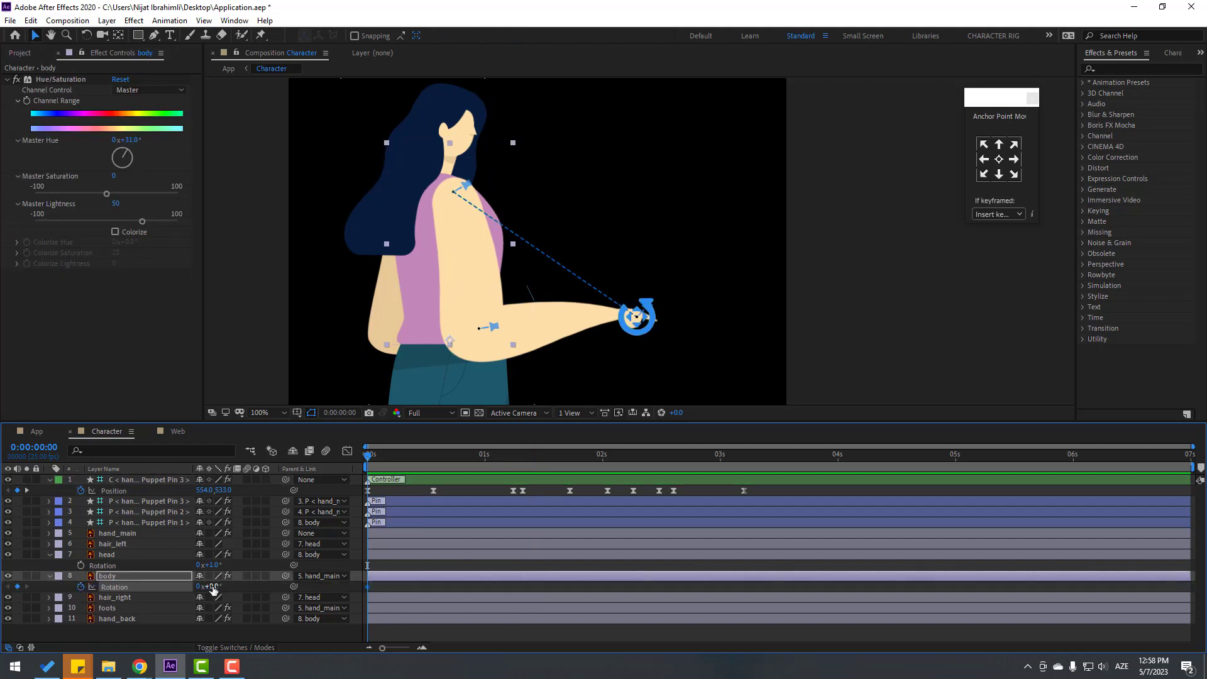
text(-3)
key(Return)
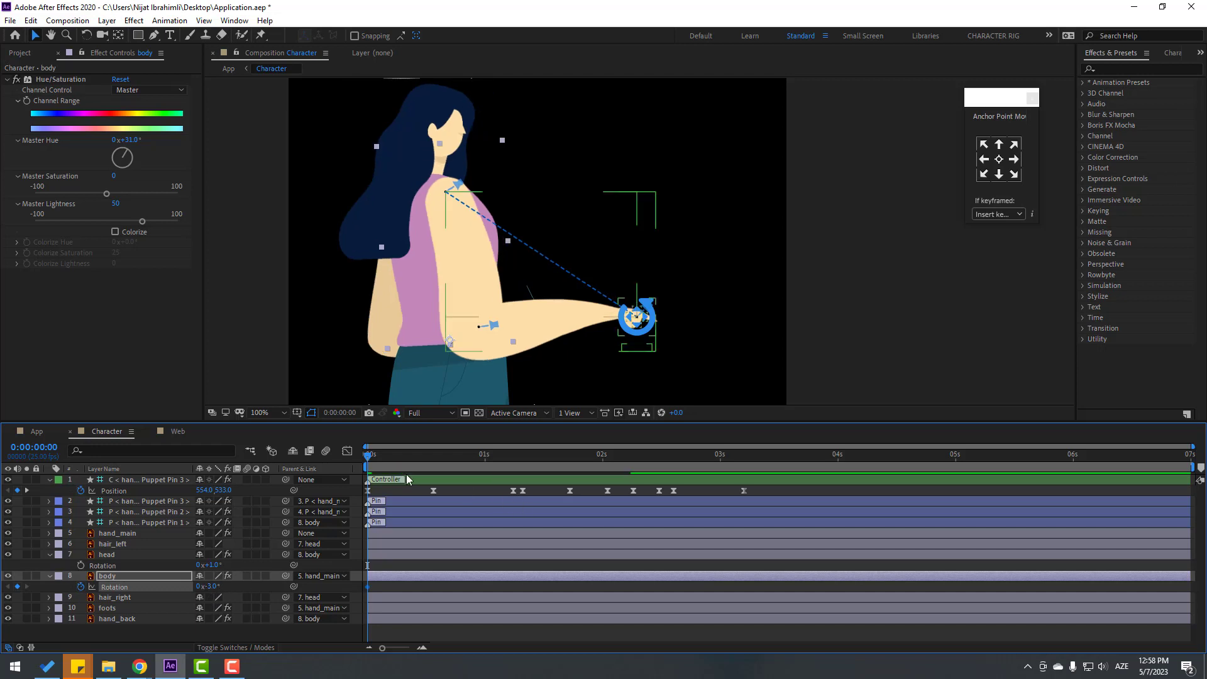
- Tilt the body at frame 14 and lean it forward to about 7° at the reach
click(393, 458)
drag(394, 461, 433, 457)
drag(208, 588, 217, 588)
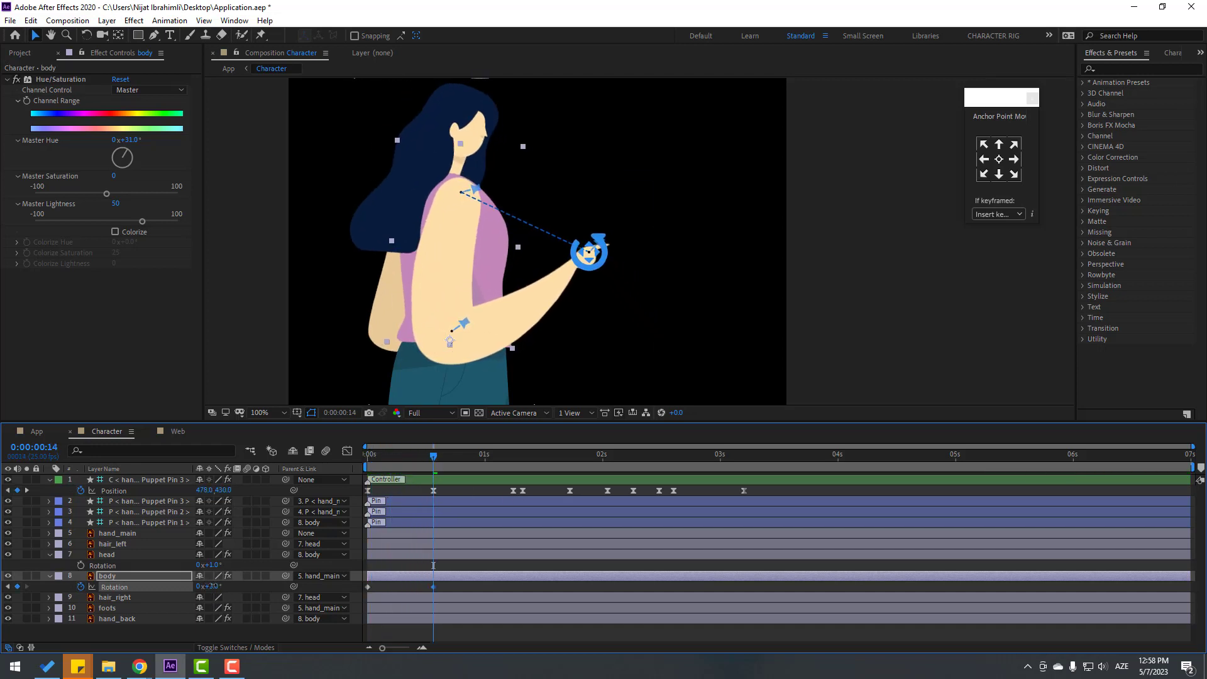
key(Home)
drag(371, 458, 518, 457)
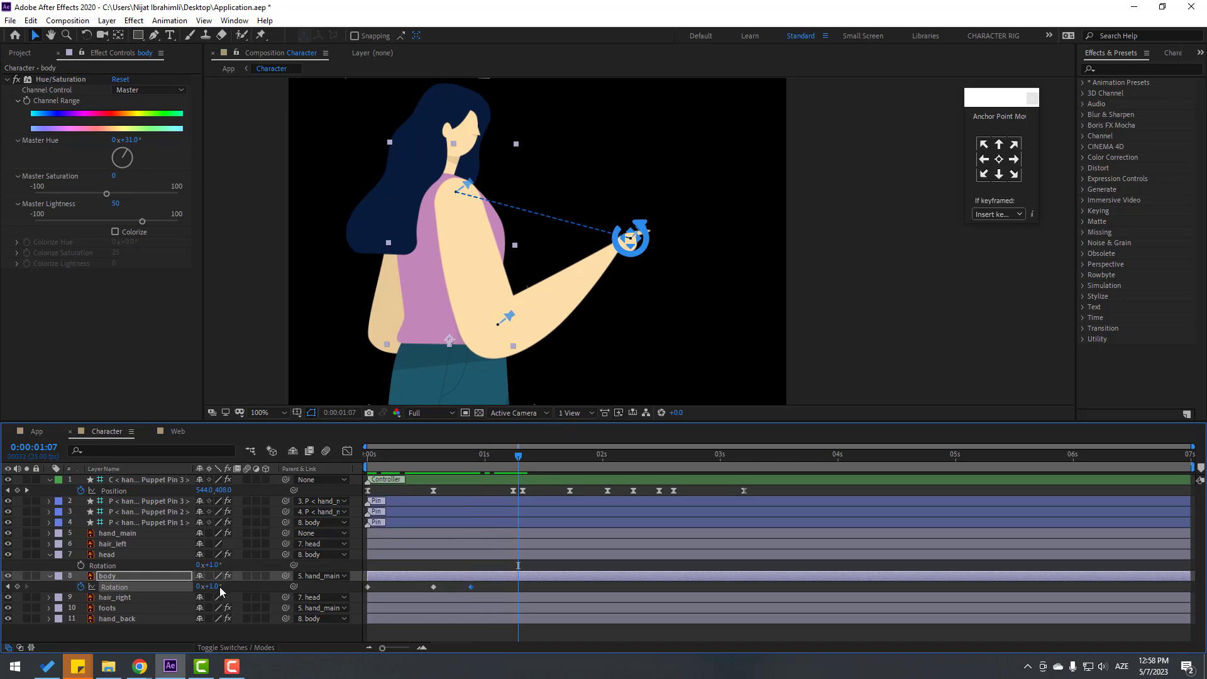
drag(214, 590, 218, 587)
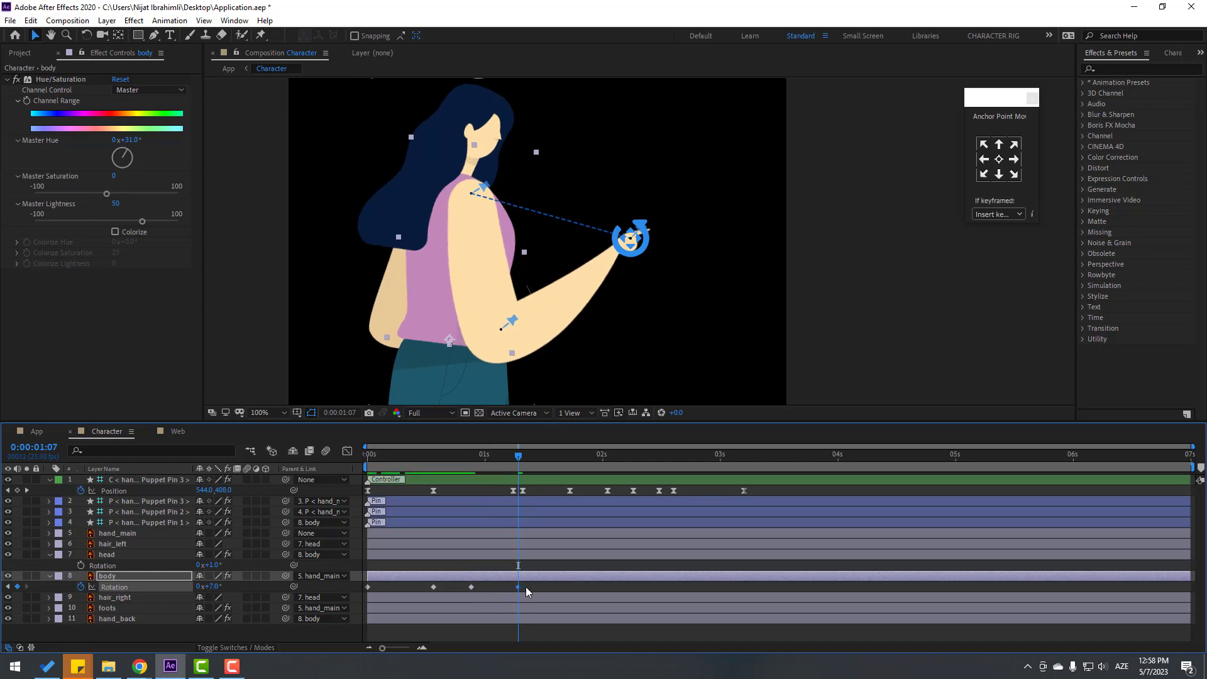
- Apply Easy Ease to the four body Rotation keyframes and preview the sway
drag(357, 594, 354, 594)
right_click(369, 587)
mouse_move(418, 577)
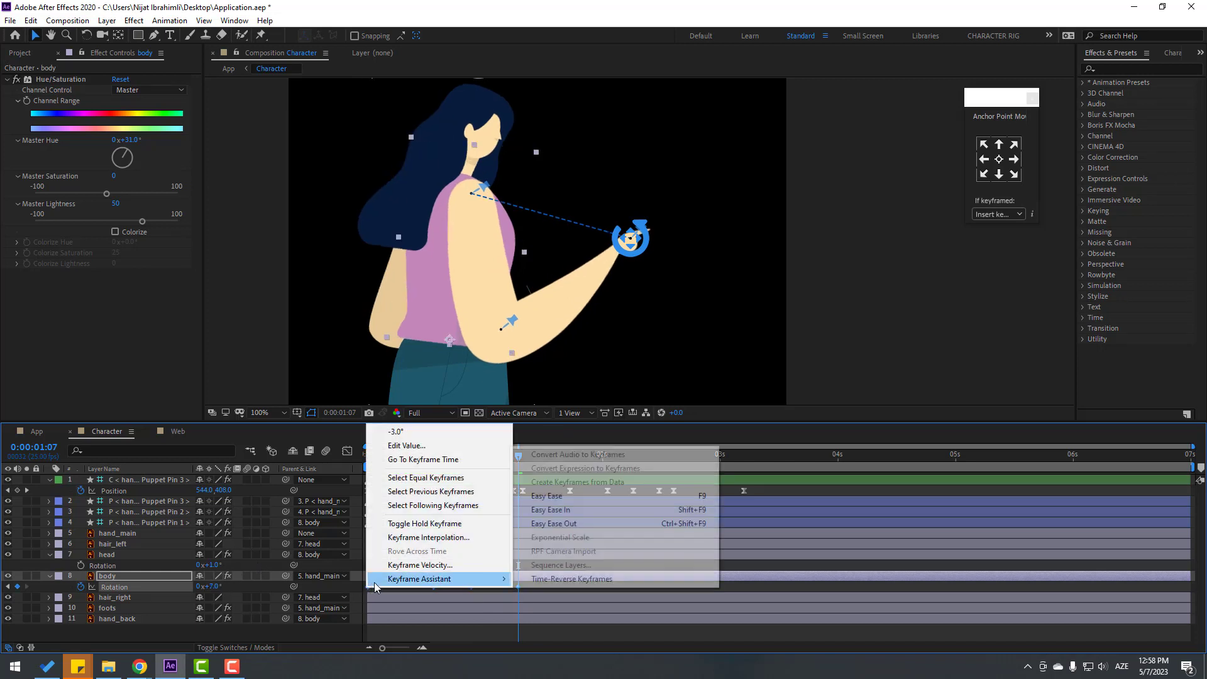
click(576, 495)
key(space)
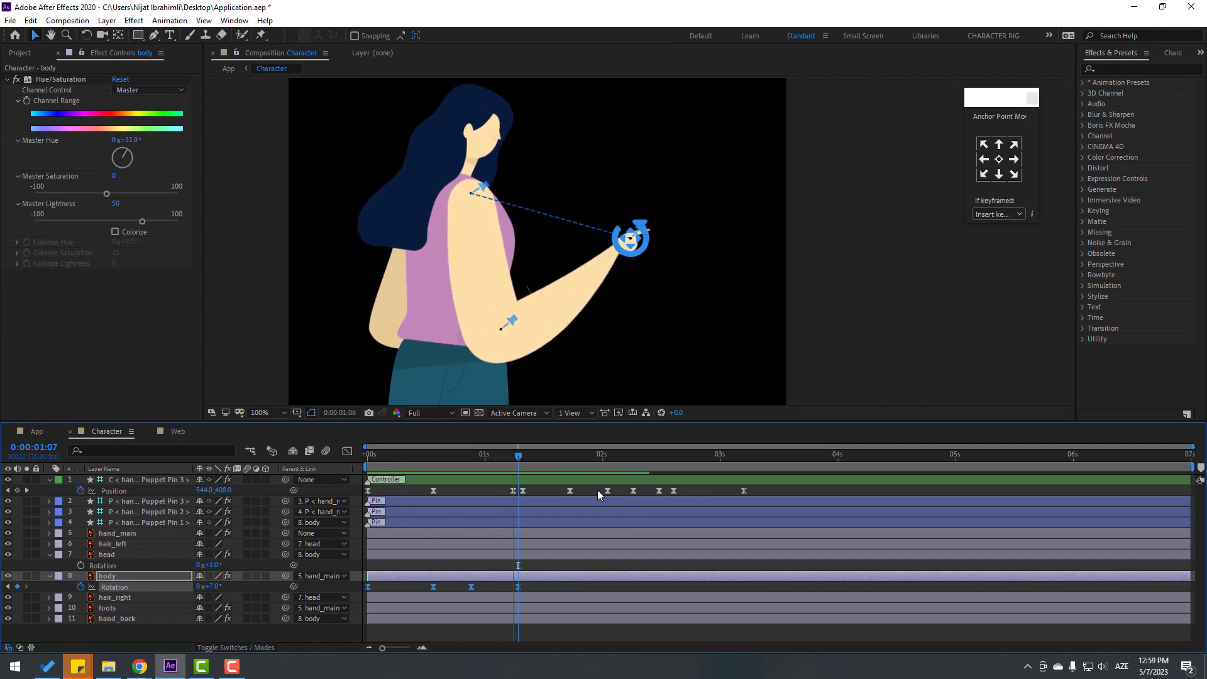
- Key the body Rotation at 0° at 1:10 and 7° at 2:01
drag(492, 451, 574, 456)
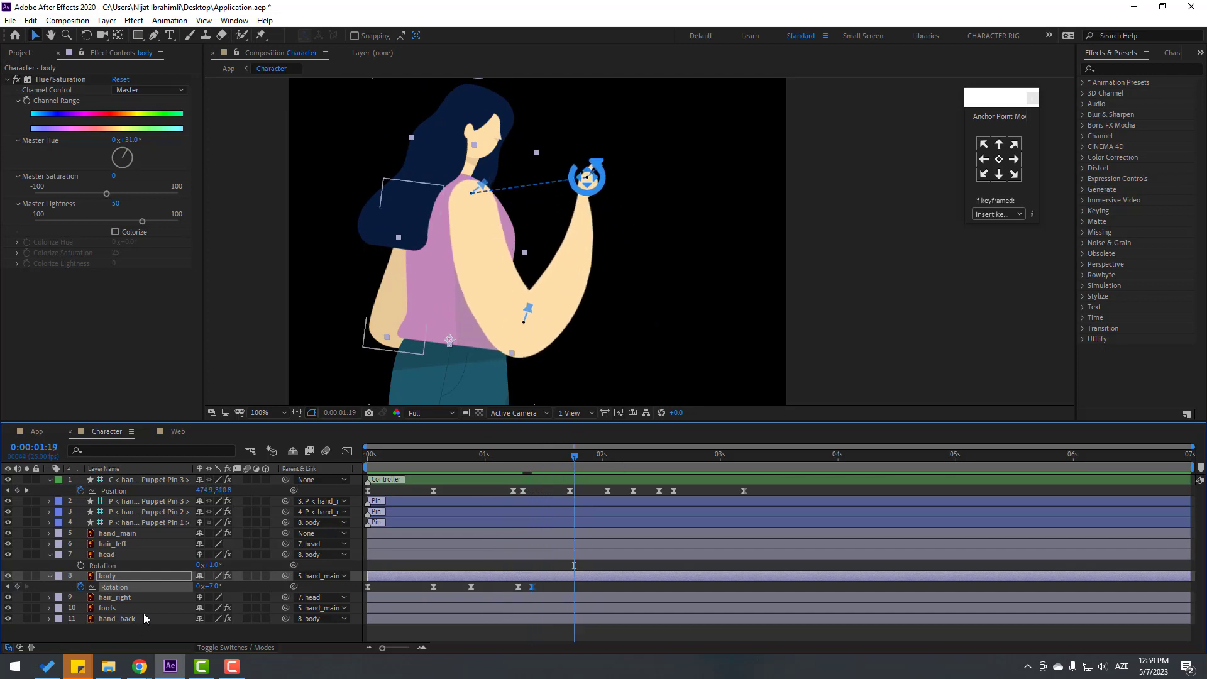
drag(209, 586, 209, 586)
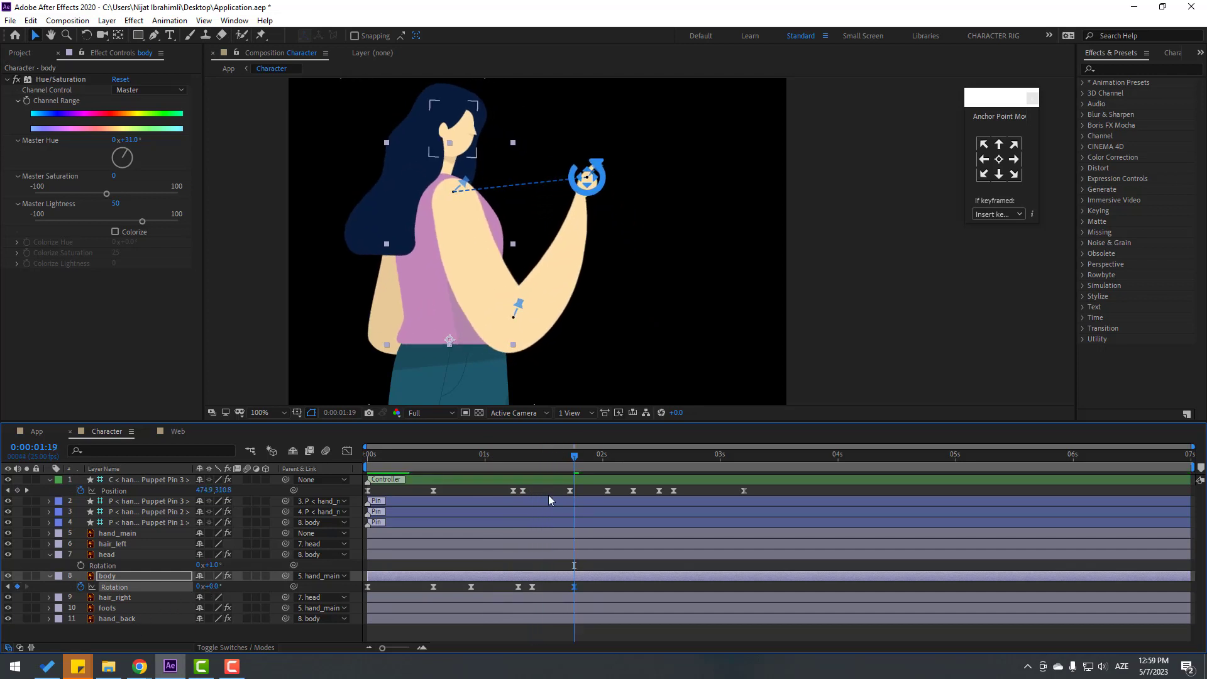
drag(509, 455, 607, 471)
drag(214, 587, 216, 586)
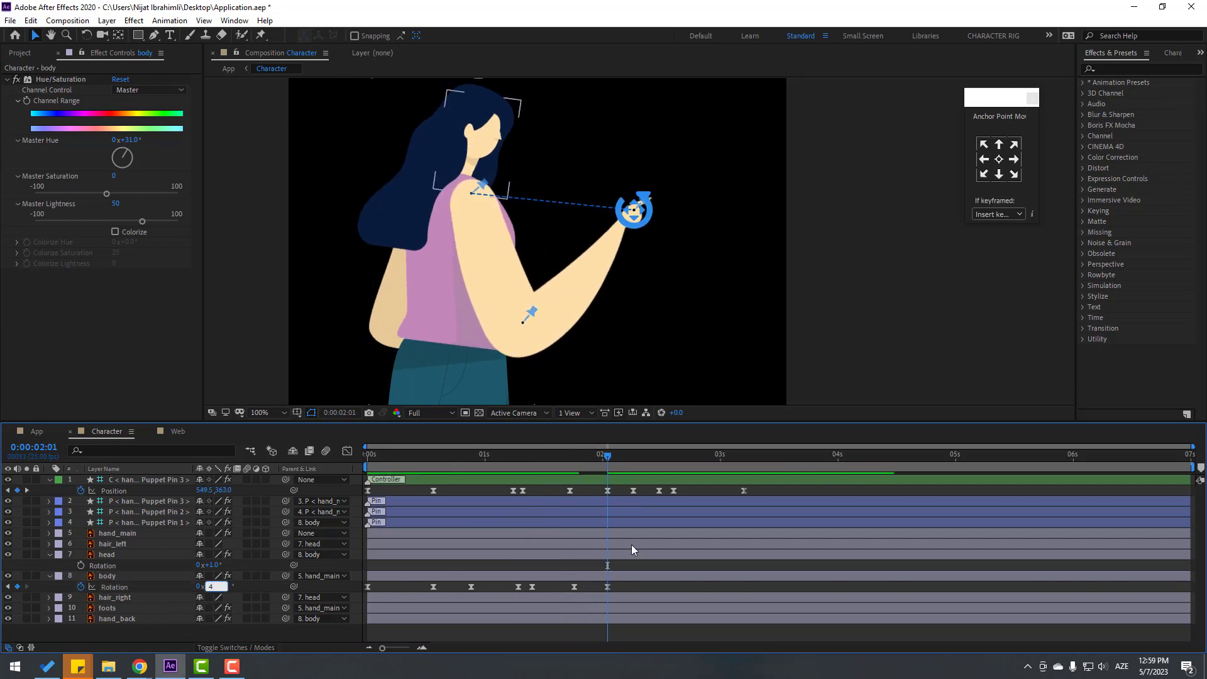
mouse_move(608, 456)
mouse_down()
mouse_move(546, 467)
mouse_move(639, 465)
mouse_move(549, 463)
mouse_move(608, 466)
mouse_up()
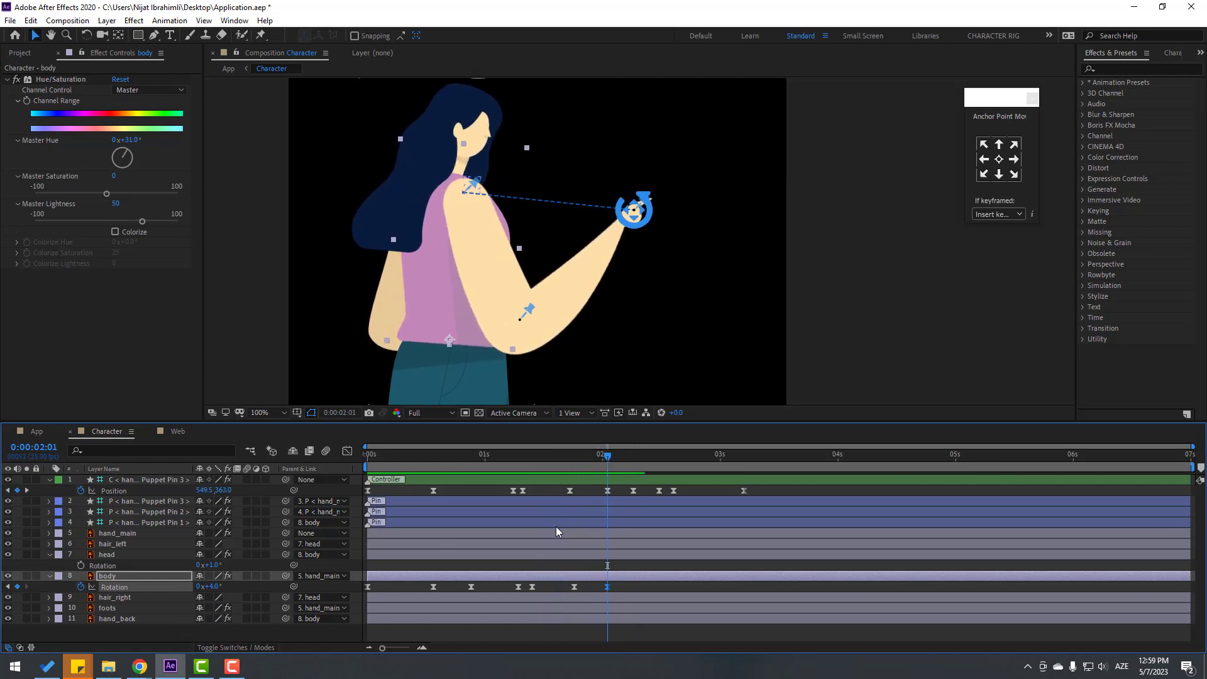
- Add body Rotation keyframes of 2° at 2:05 and 4° a few frames later
key(Page_Down)
key(Page_Down)
key(Page_Down)
key(Page_Down)
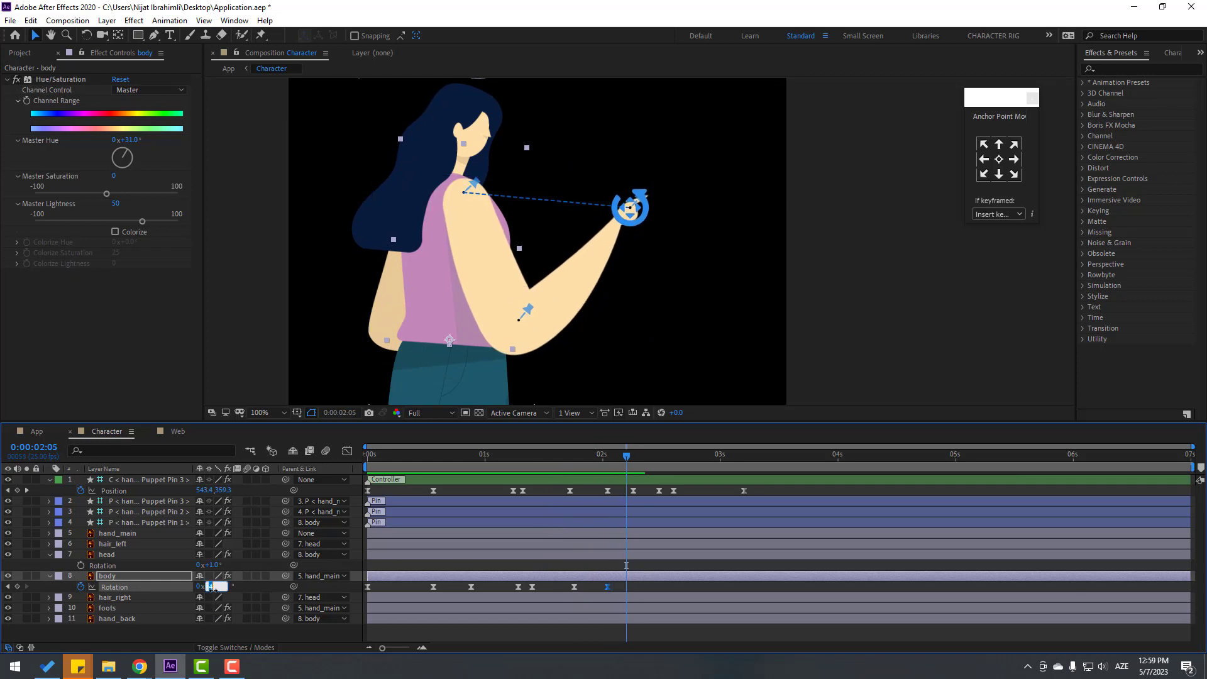
text(2)
key(Return)
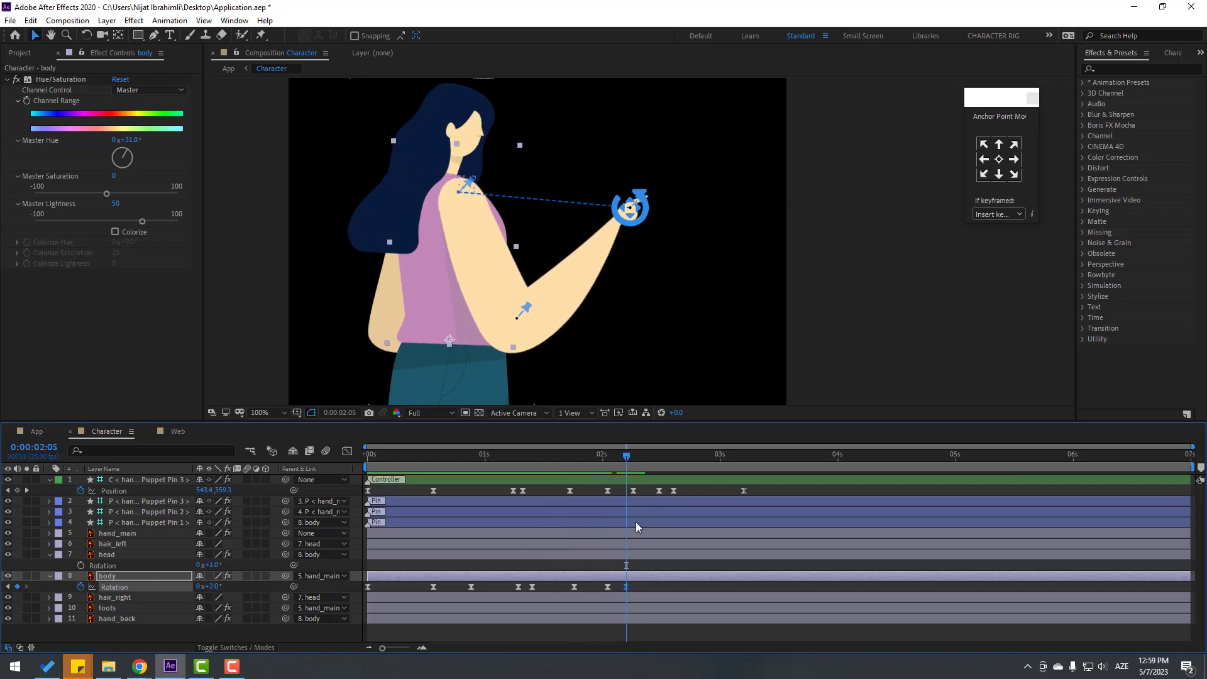
key(Page_Down)
key(Page_Down)
key(Page_Down)
key(Page_Down)
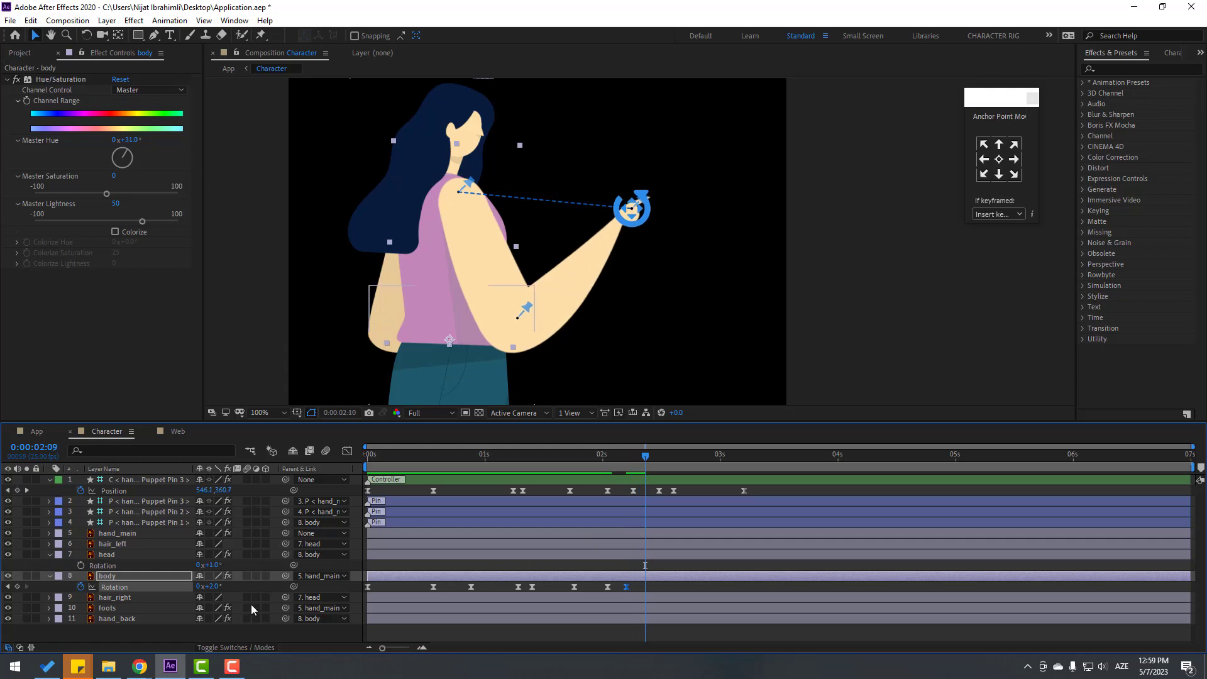
key(Page_Down)
text(4)
key(Return)
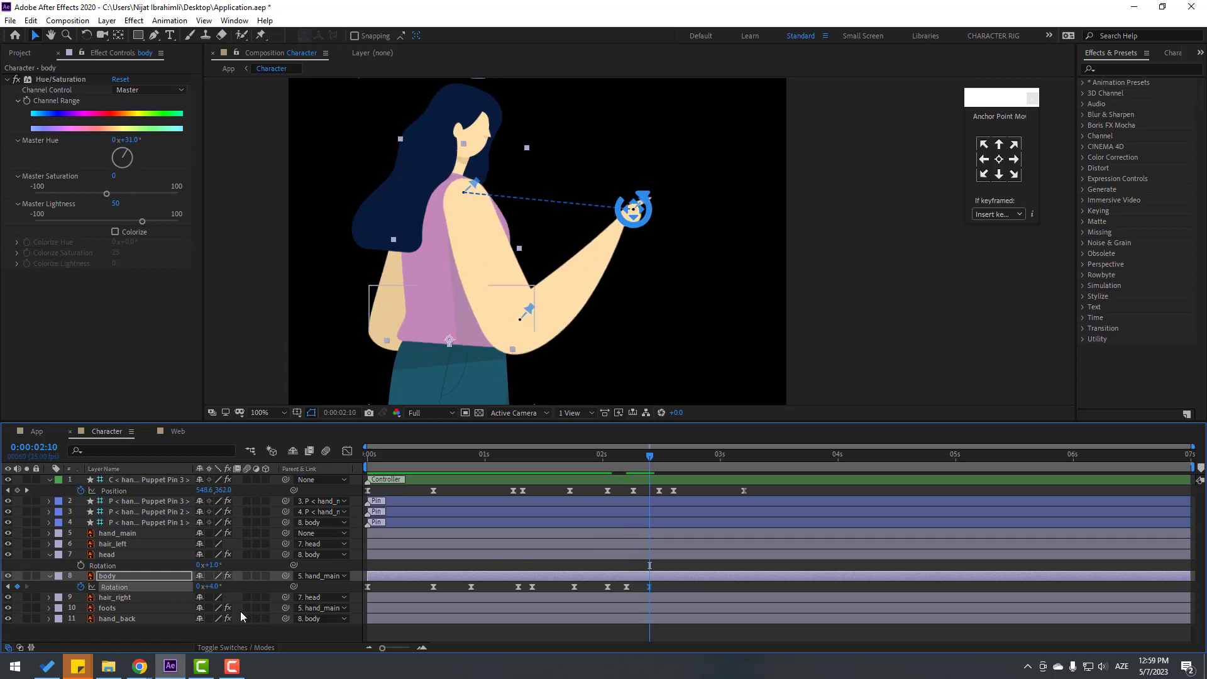
key(Page_Down)
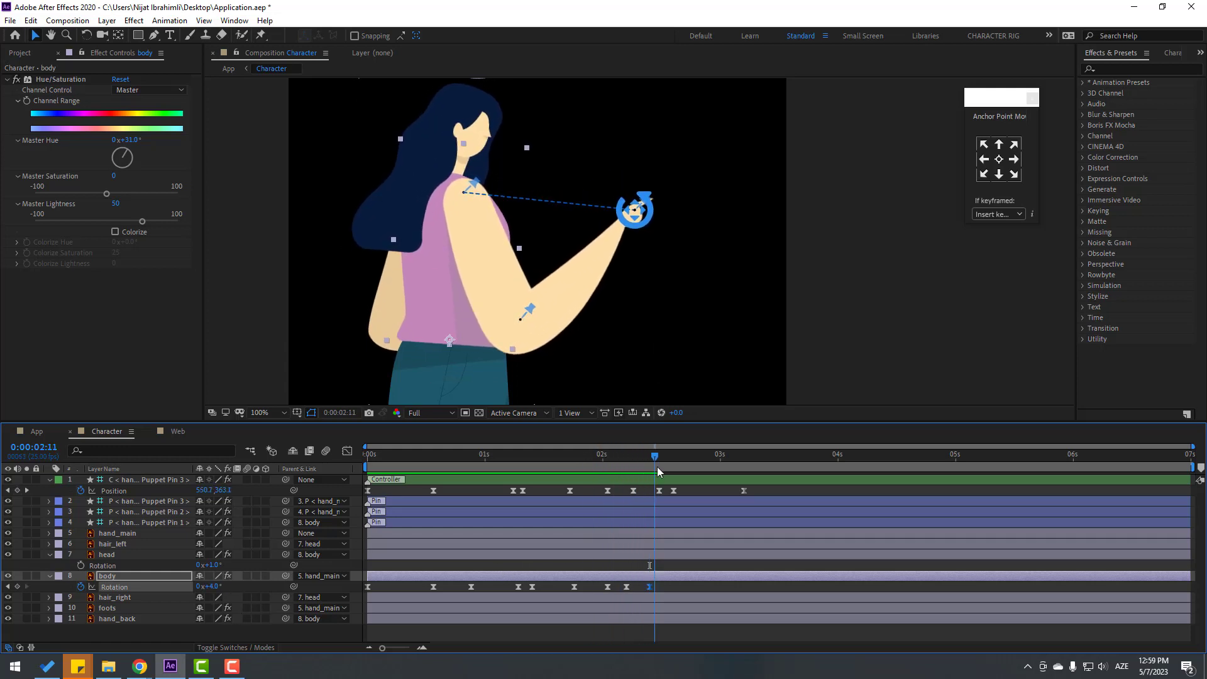
- Stretch the later body Rotation keyframes further in time, preview, and reselect the body layer
drag(583, 595, 585, 595)
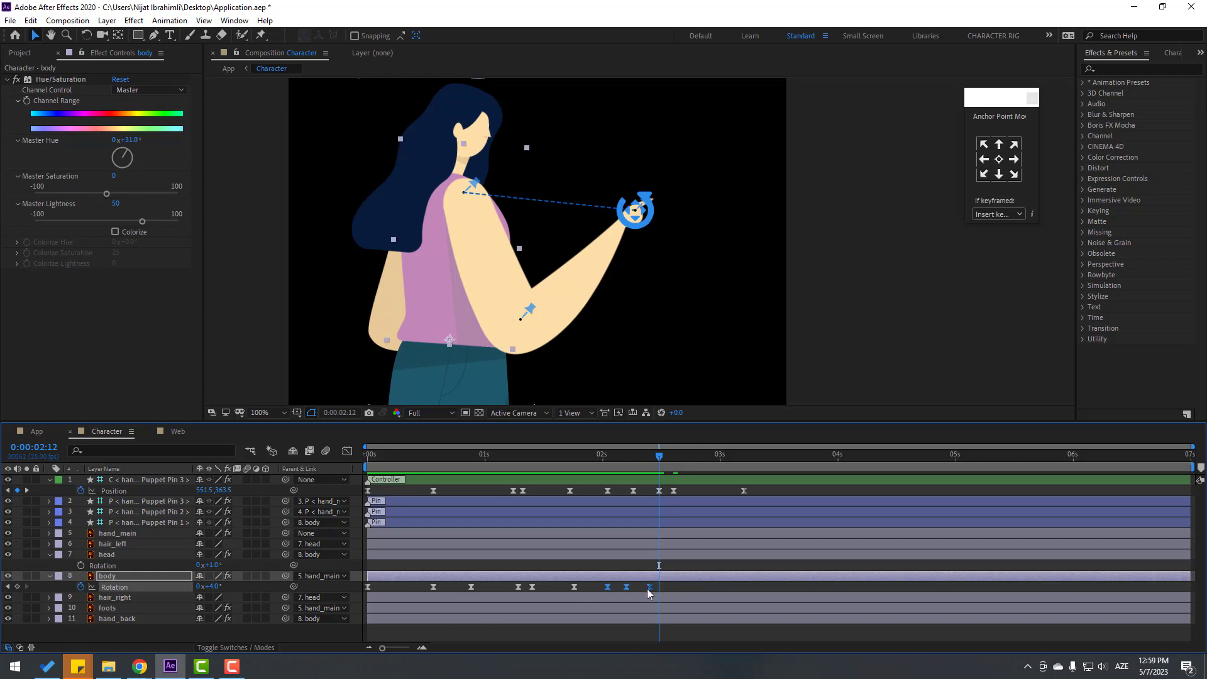
drag(673, 587, 683, 587)
click(703, 585)
key(space)
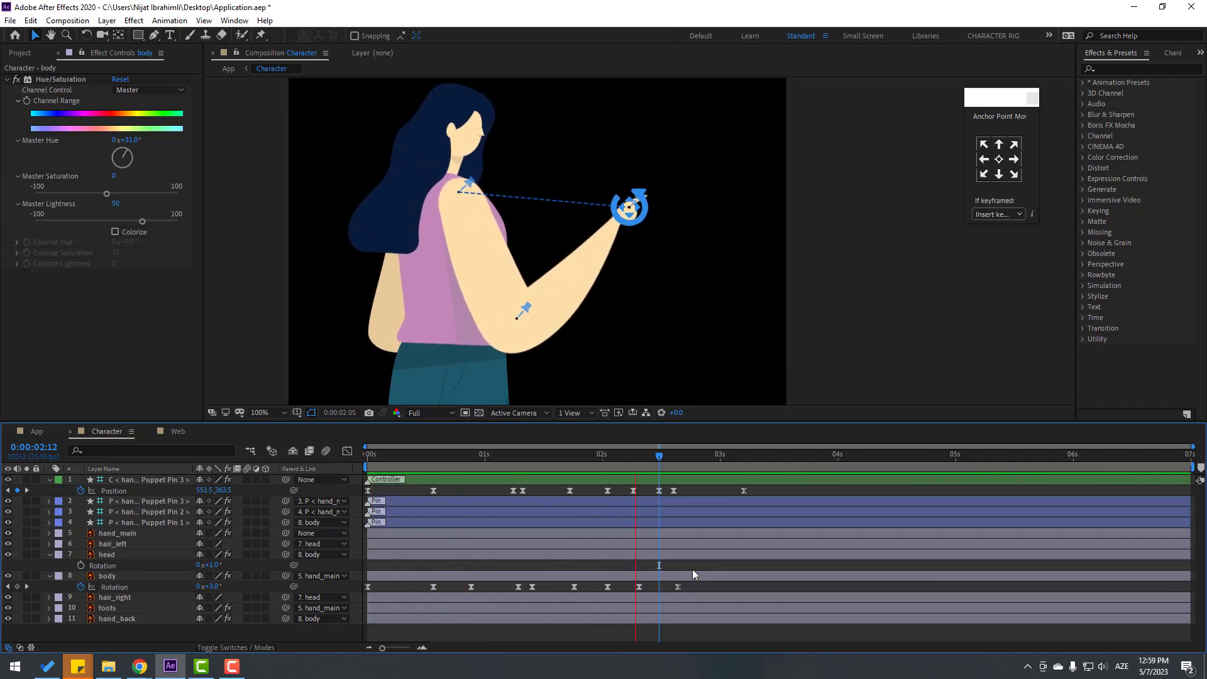
key(space)
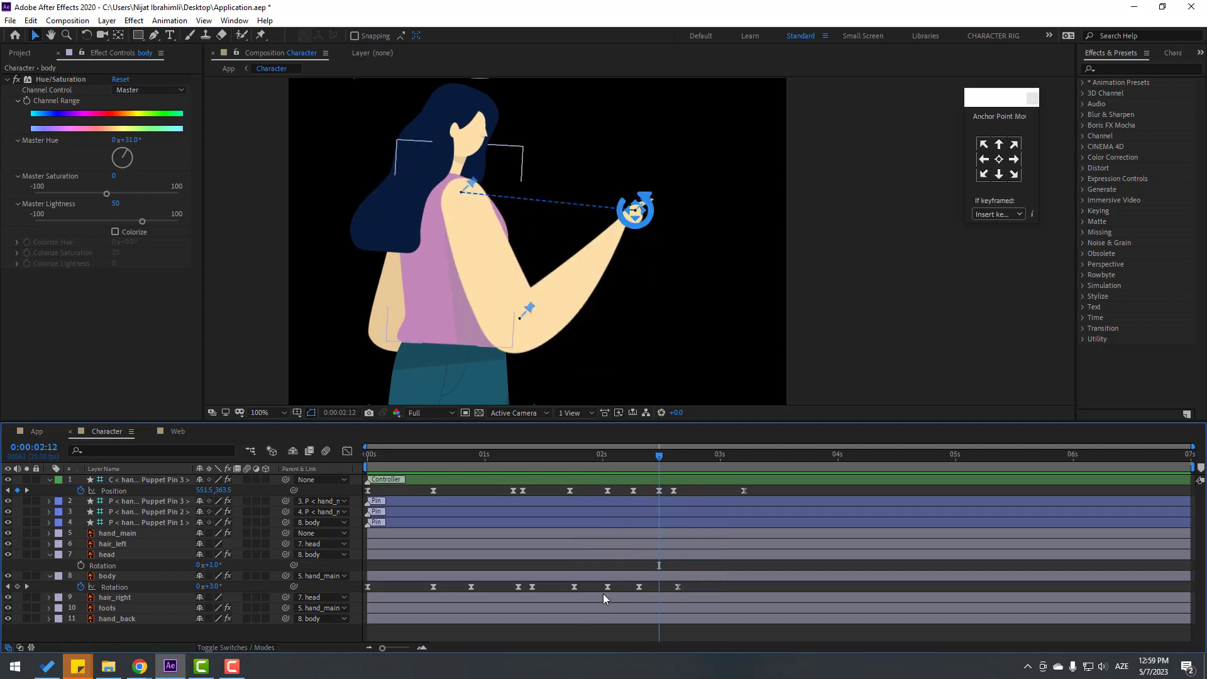
key(Home)
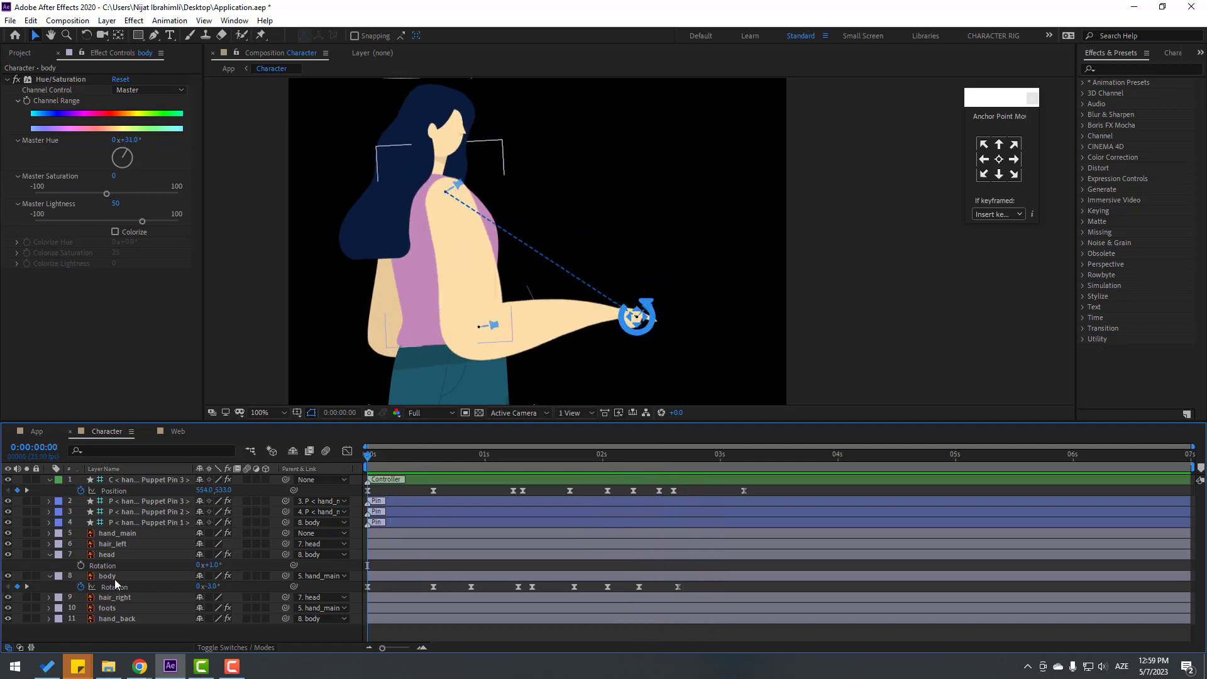
click(130, 579)
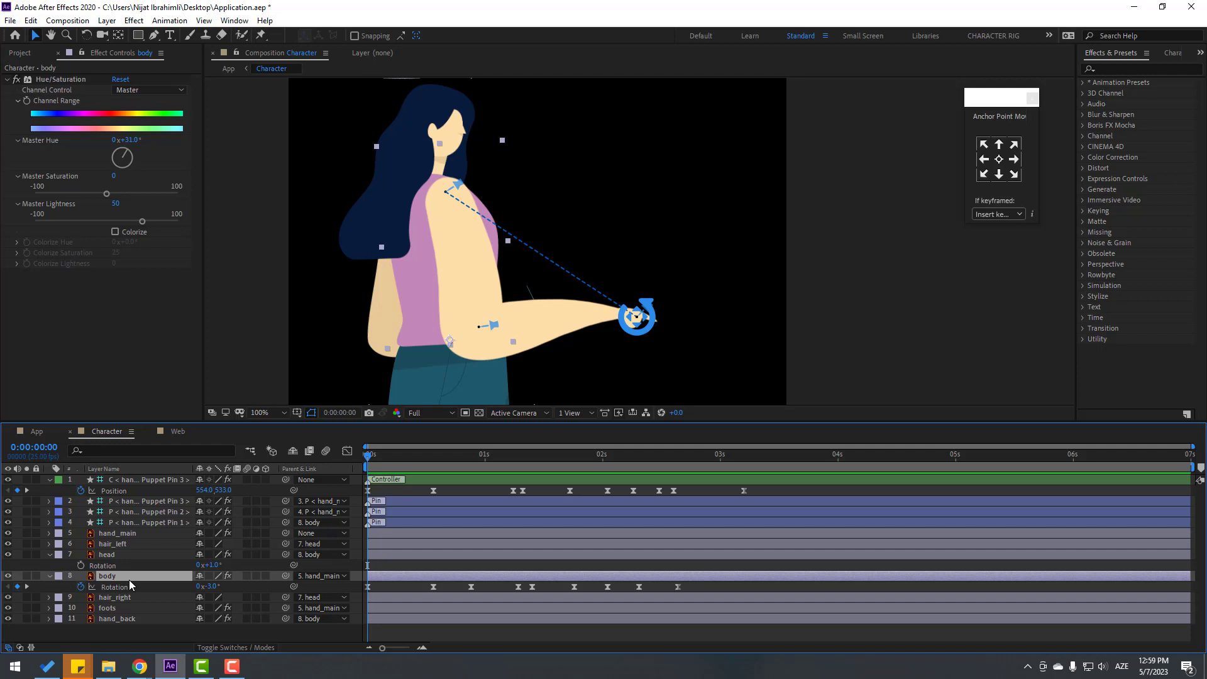
- Key the body Position at frame 0, lowered at frame 7, and back up at frame 14
key(shift+p)
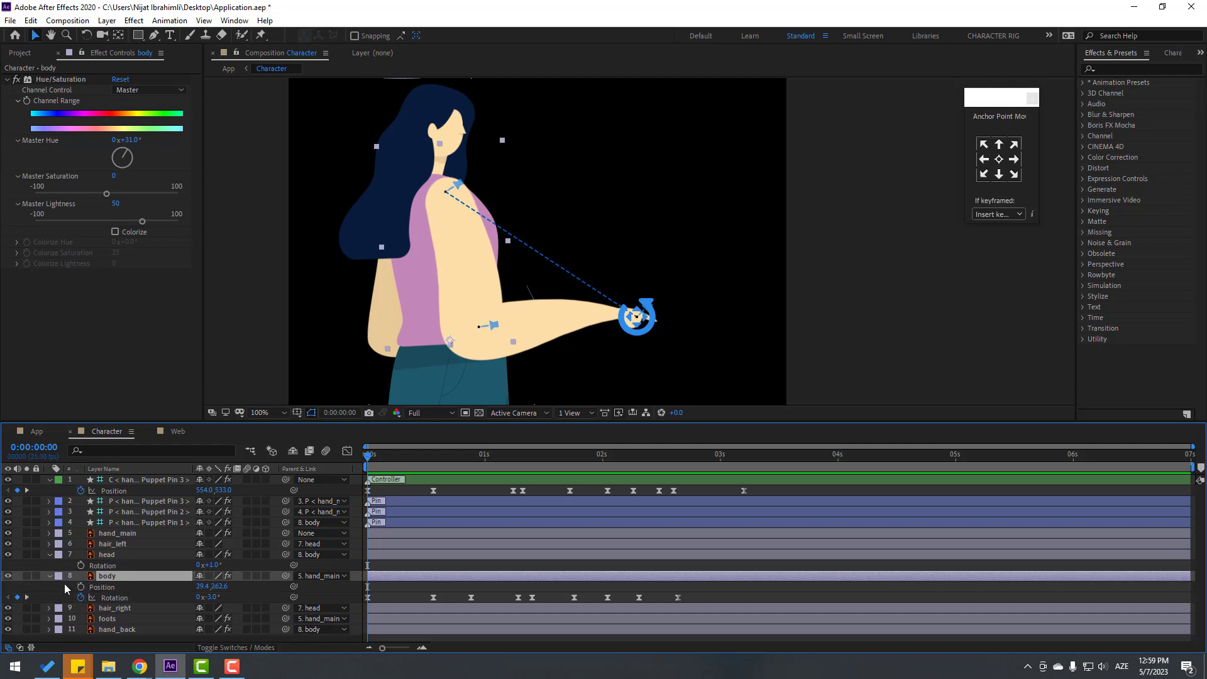
click(82, 587)
drag(369, 463, 405, 459)
key(Down)
key(Down)
key(Down)
key(Down)
key(Down)
key(Down)
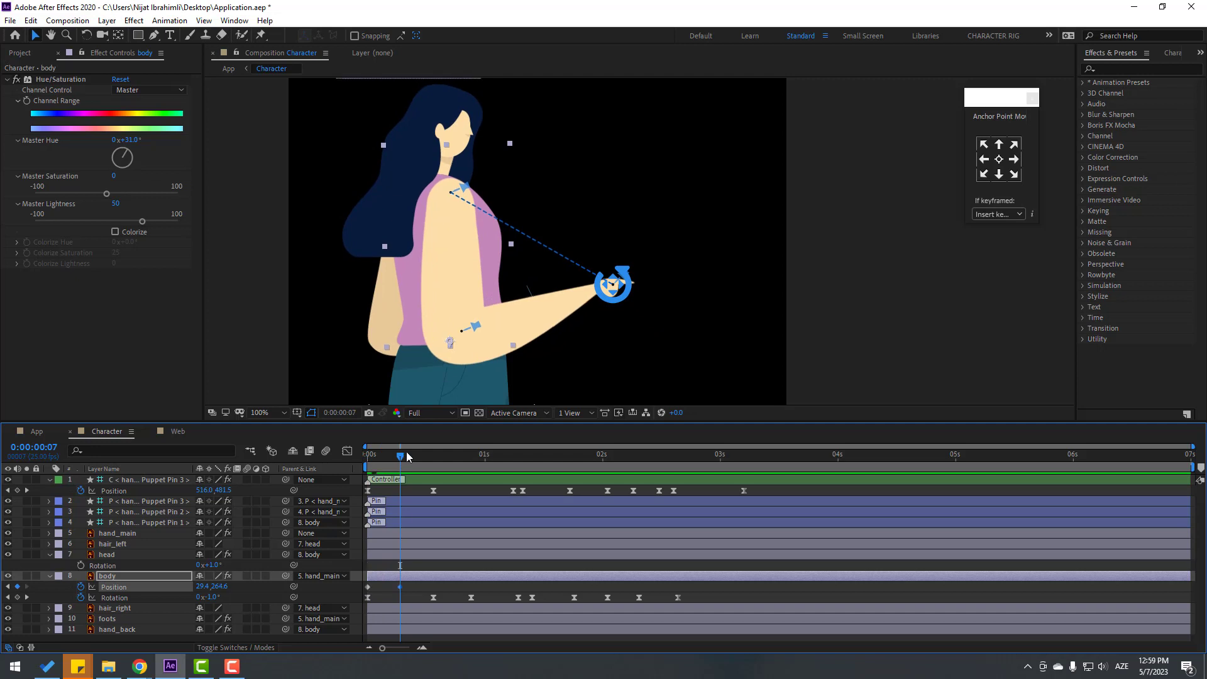
drag(405, 463, 438, 465)
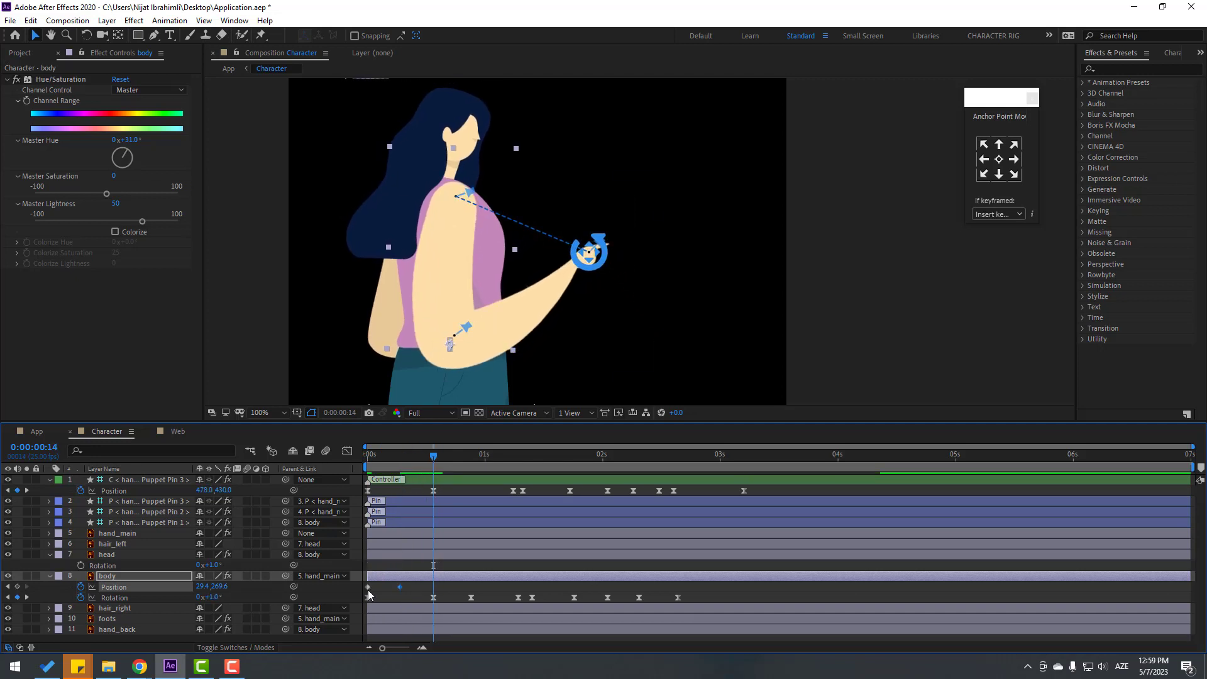
drag(376, 584, 360, 590)
key(ctrl+c)
key(ctrl+v)
- Apply Easy Ease to the three body Position keyframes and preview the bob
drag(447, 601, 351, 584)
right_click(369, 586)
mouse_move(415, 577)
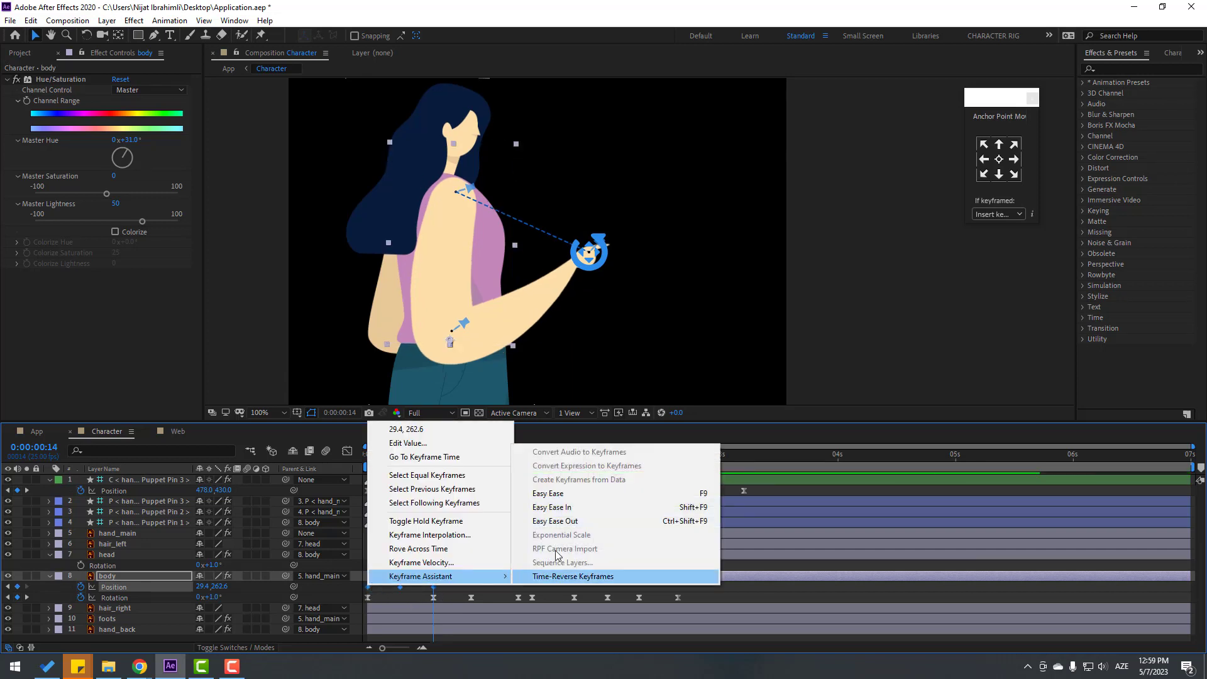
click(554, 493)
key(space)
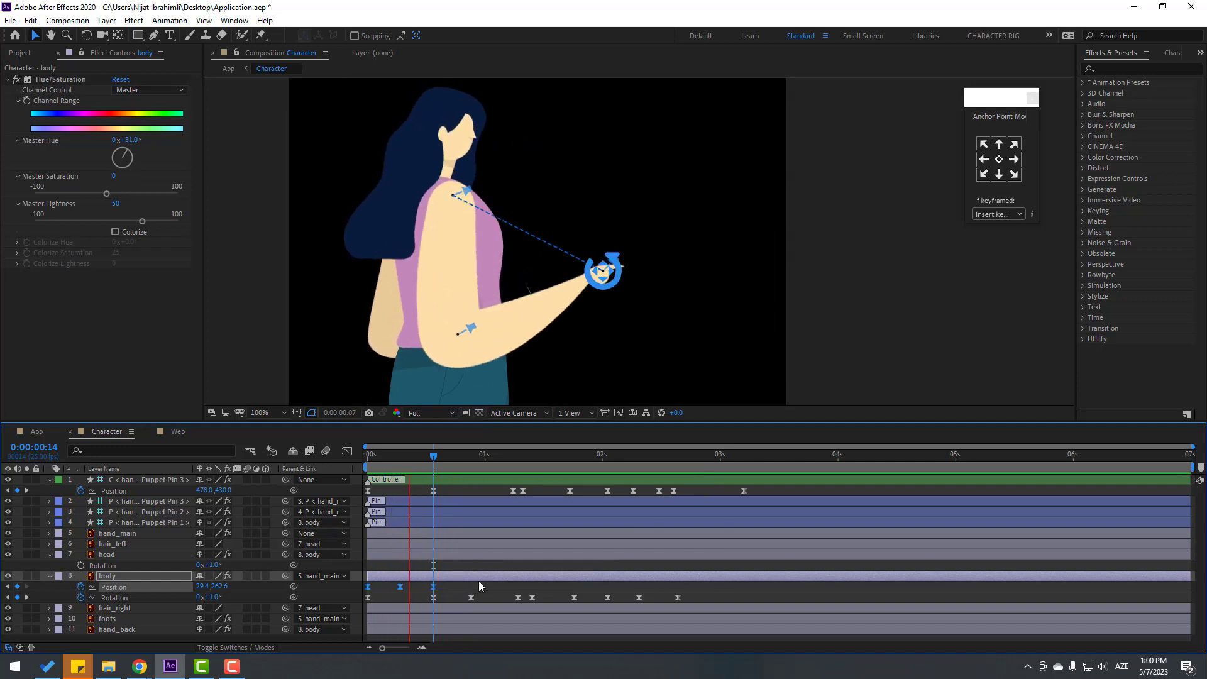
key(space)
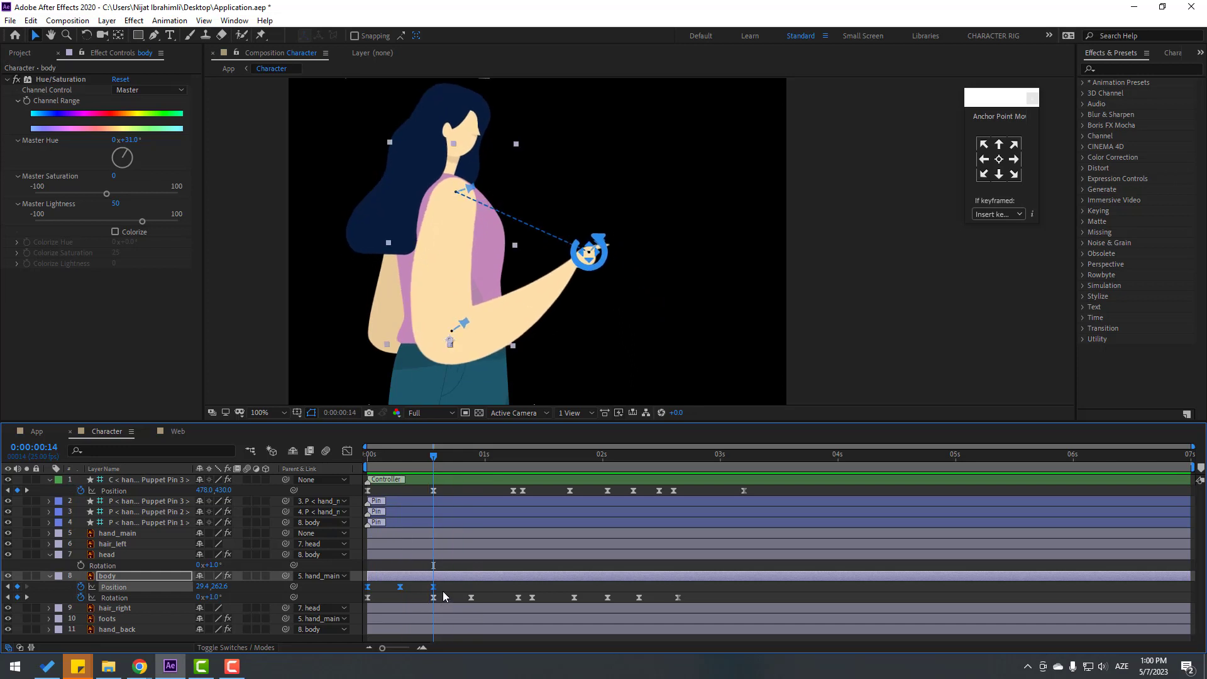
- Paste copies of the body bob keyframes further along, including around 1:19, and preview
drag(443, 592, 334, 586)
key(ctrl+v)
drag(472, 456, 454, 458)
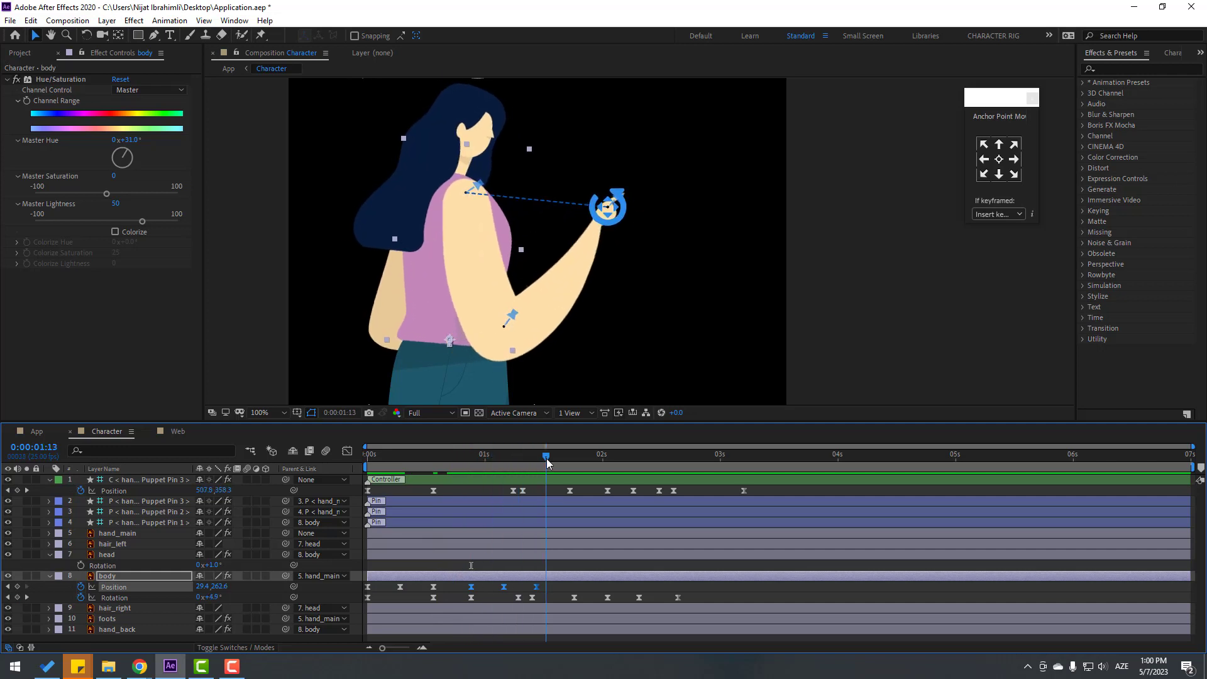
drag(561, 457, 613, 457)
key(ctrl+v)
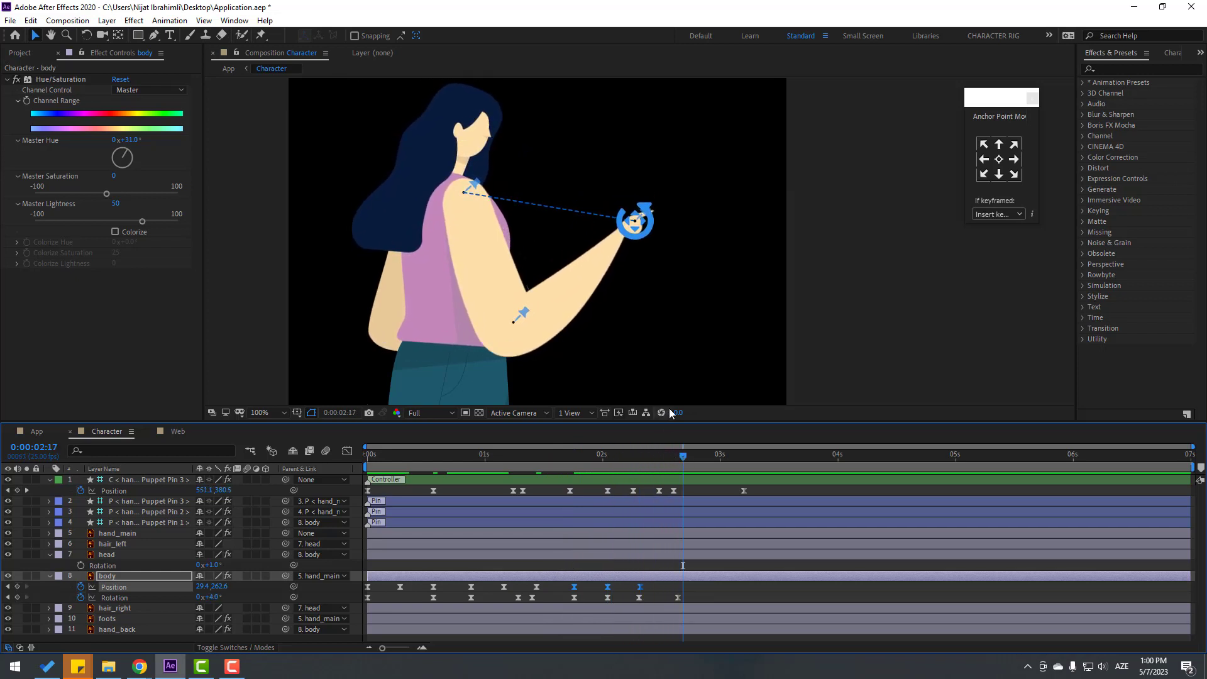
key(space)
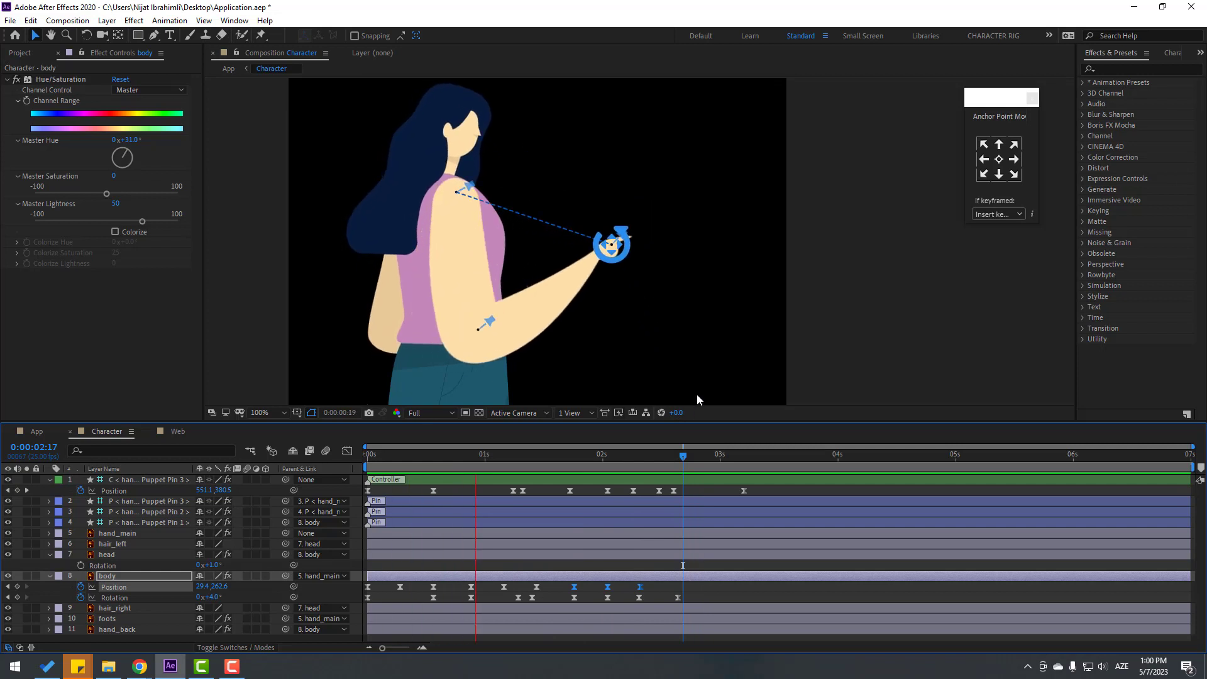
key(space)
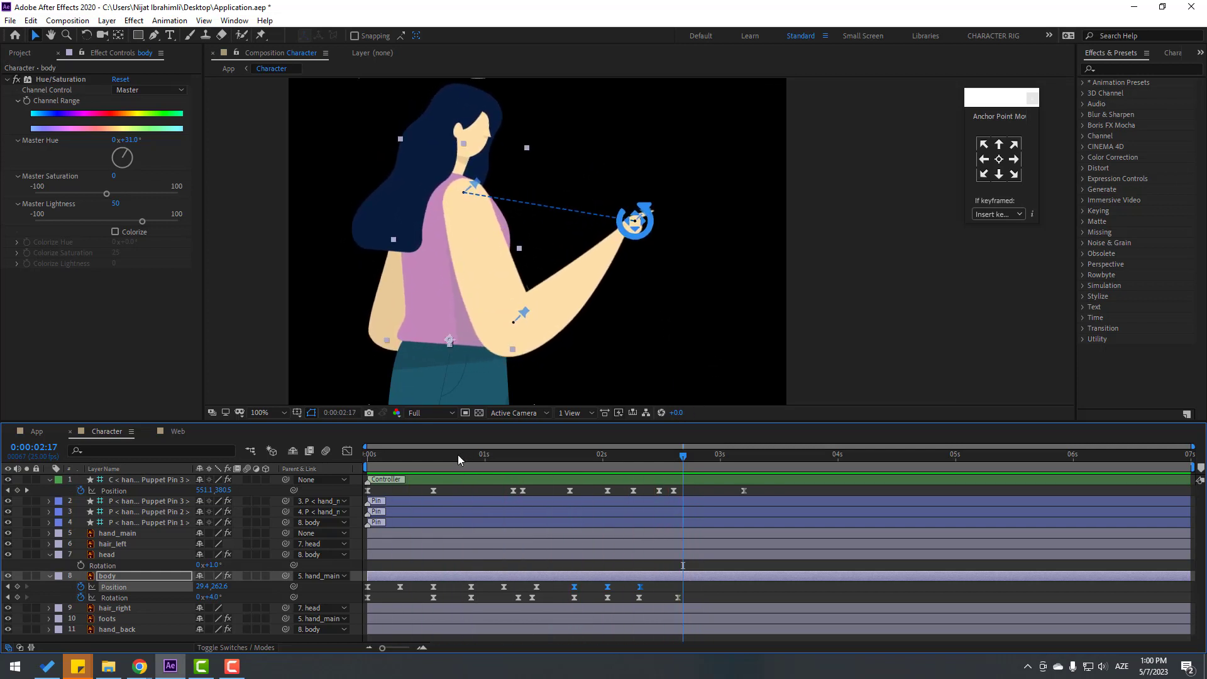
click(458, 454)
- Key the head Rotation at -5° at the start and +7° at frame 13
key(Home)
click(108, 554)
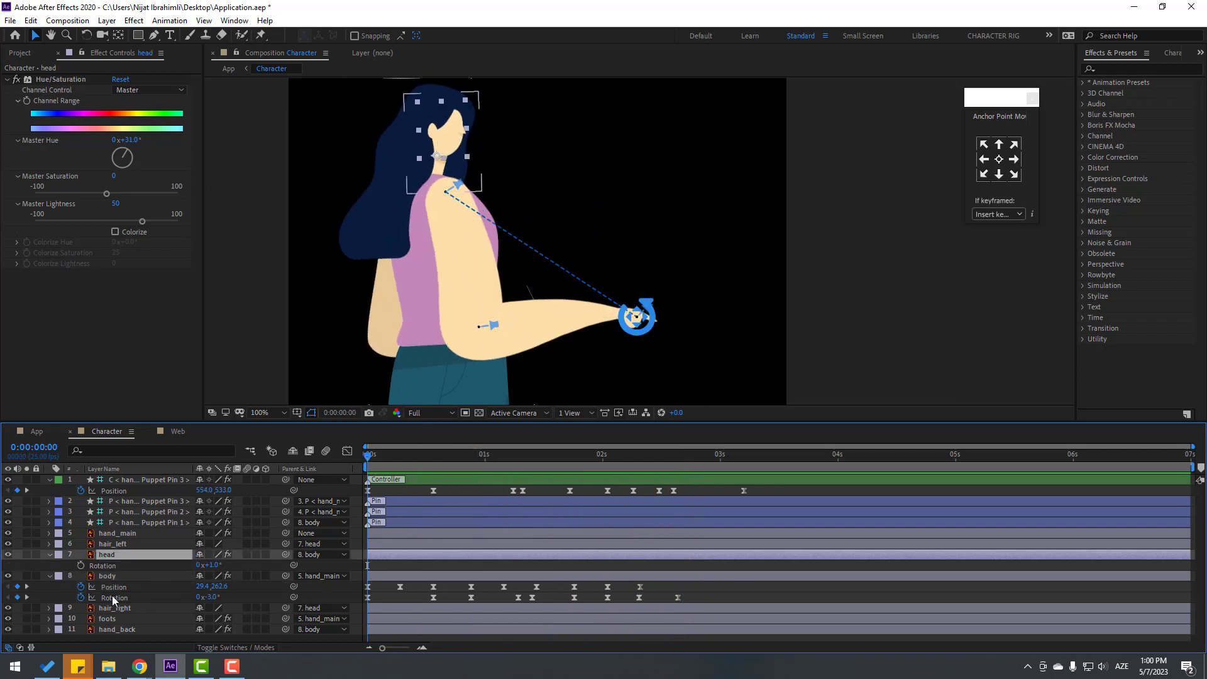
click(81, 565)
drag(217, 567, 211, 566)
drag(364, 454, 428, 453)
drag(205, 568, 218, 567)
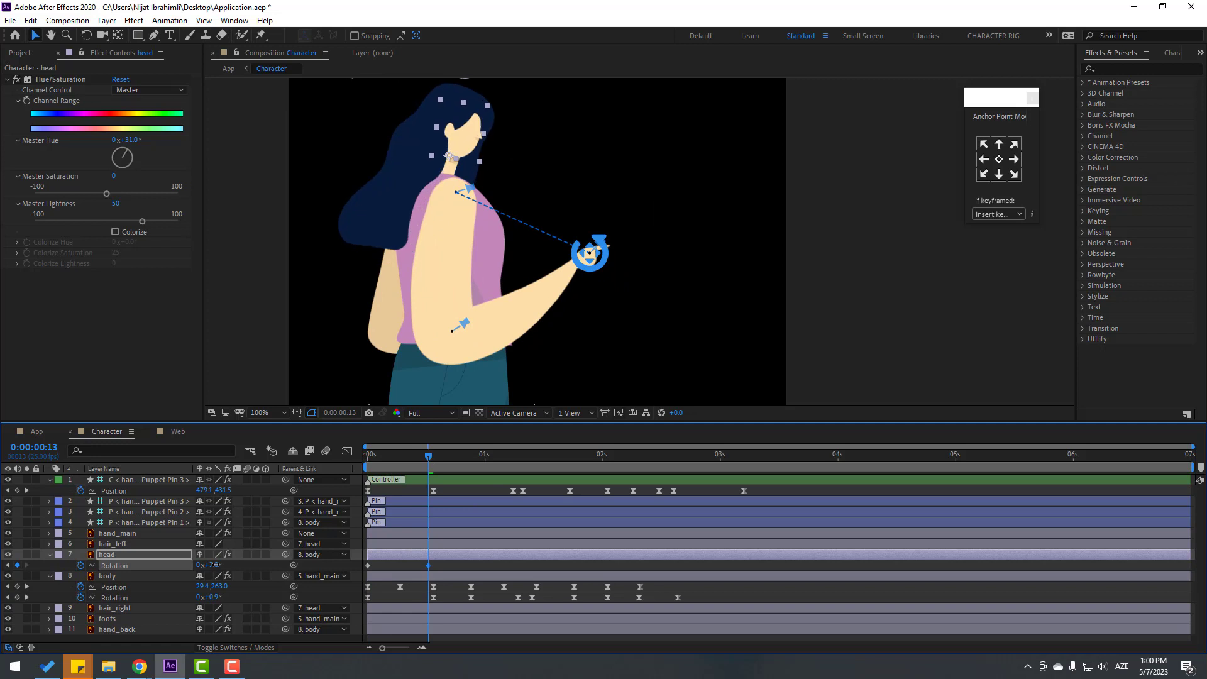
- Easy Ease the head Rotation keyframes and tilt the head to about 10° at 1:07
right_click(367, 565)
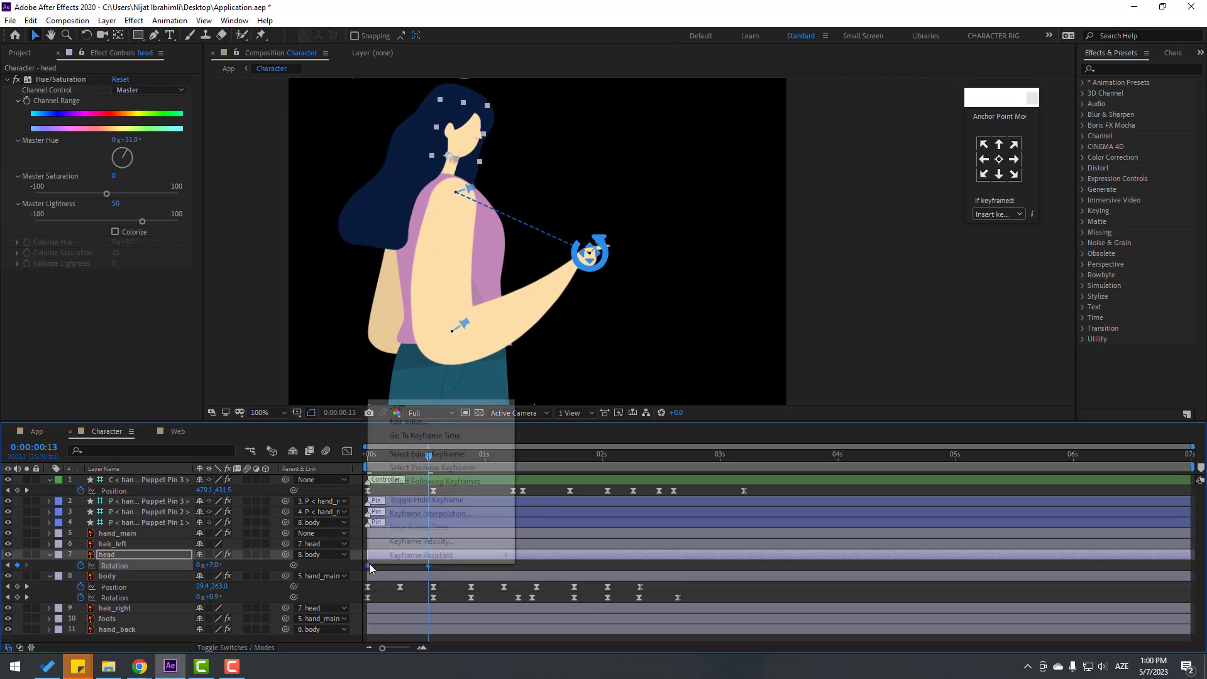
mouse_move(440, 554)
click(540, 473)
drag(429, 454, 476, 455)
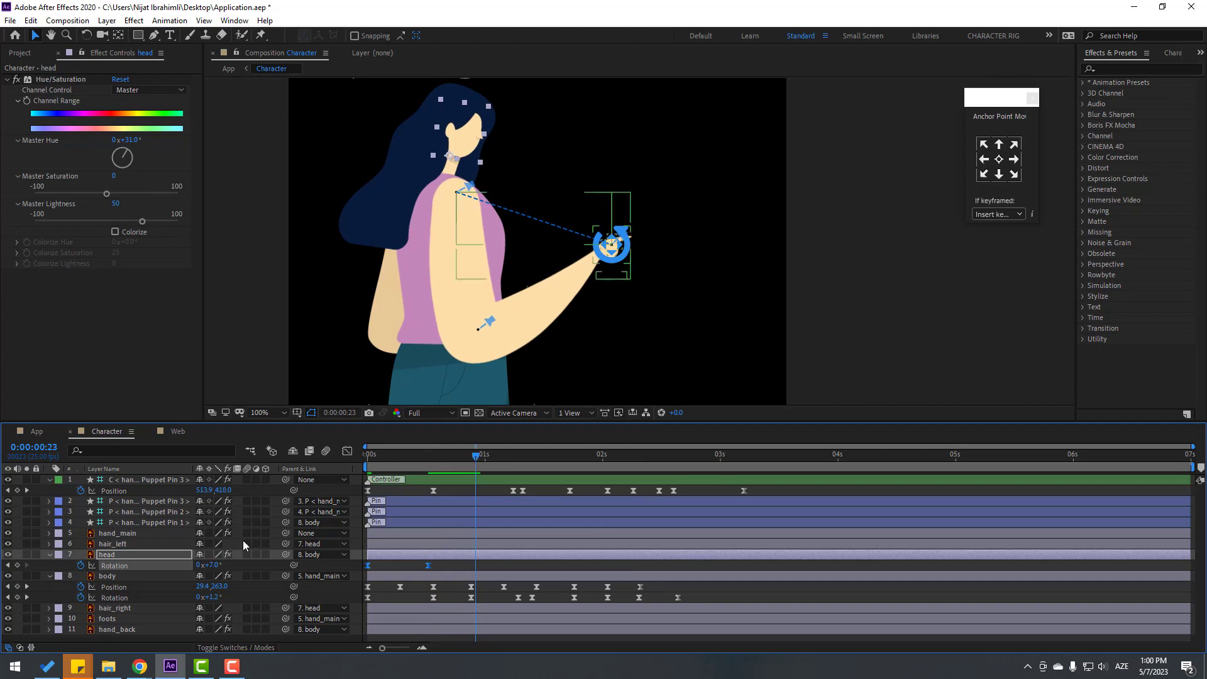
drag(487, 458, 519, 457)
drag(215, 569, 221, 569)
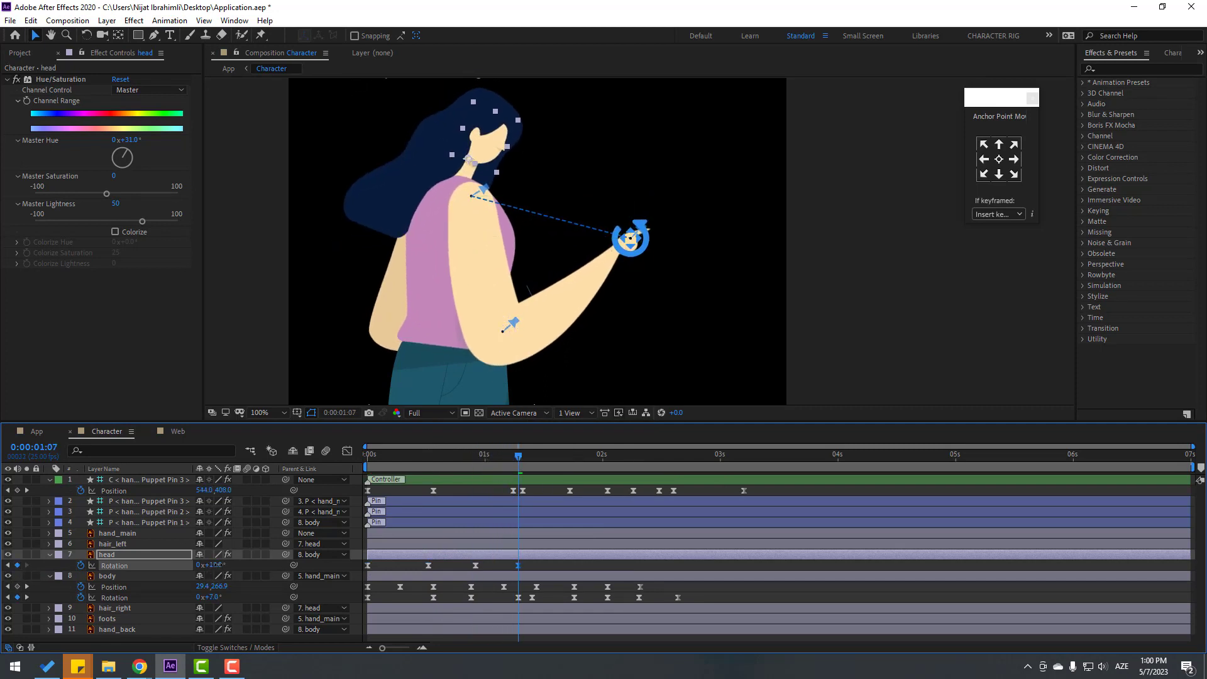
- Tilt the head back to -5° at 1:21, then level it to 0° around two seconds
drag(518, 461, 551, 459)
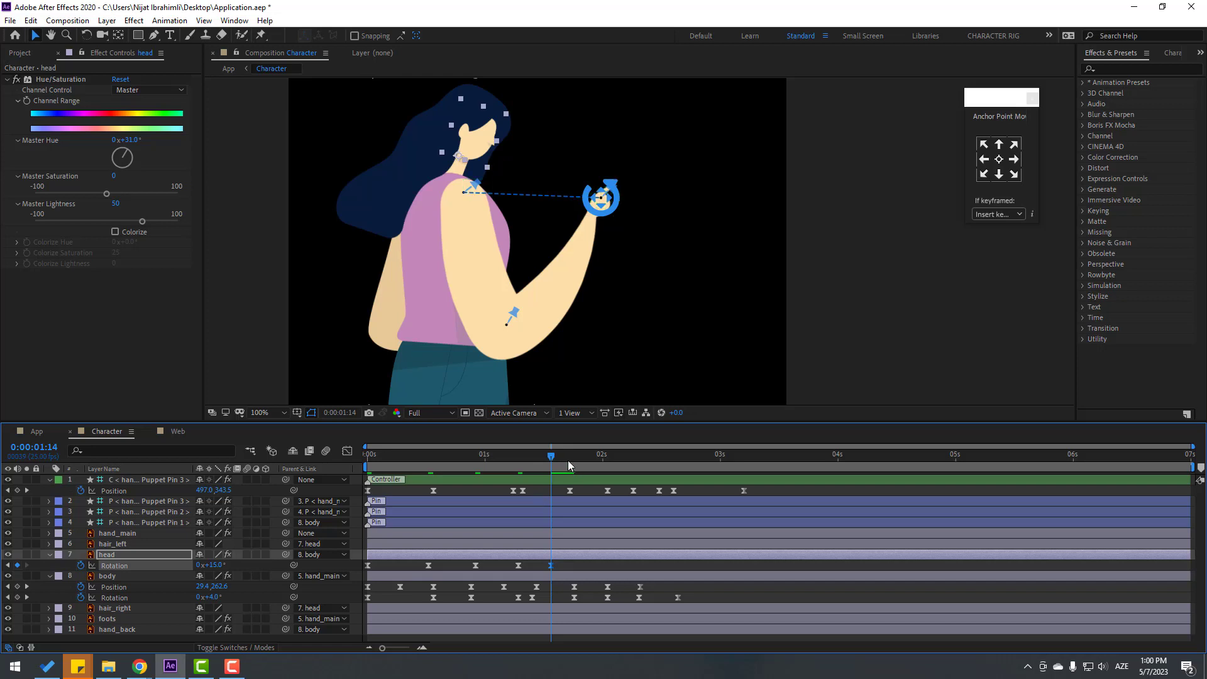
drag(561, 454, 586, 456)
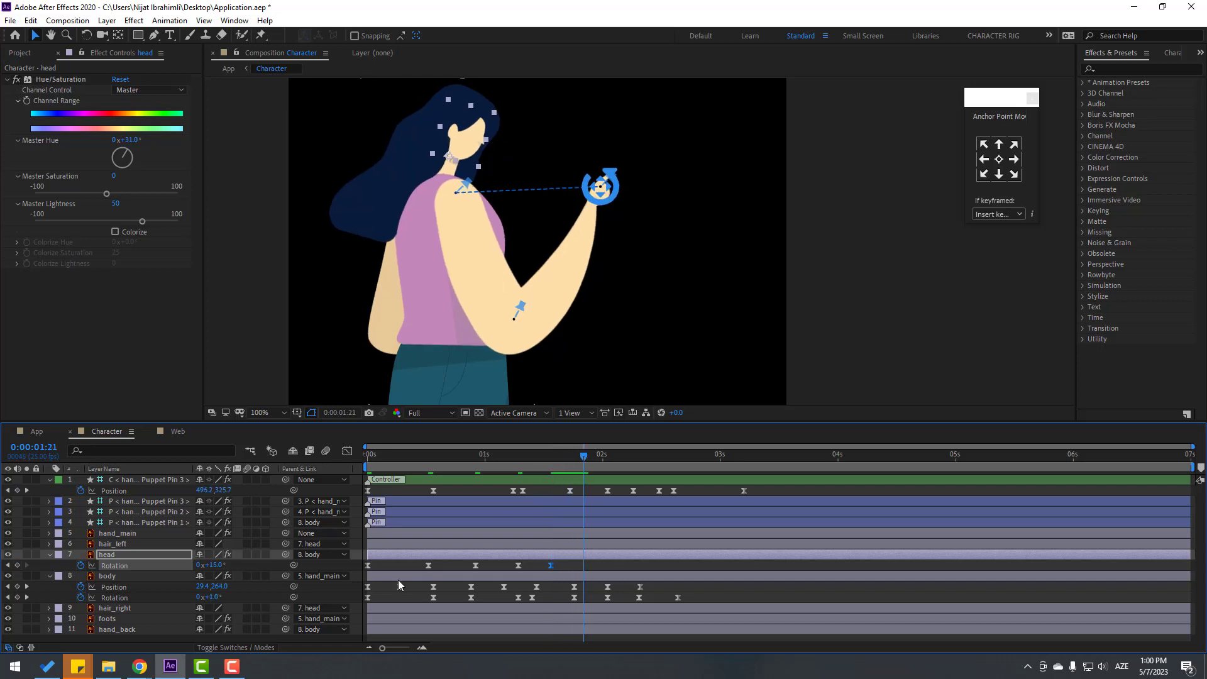
drag(203, 568, 176, 568)
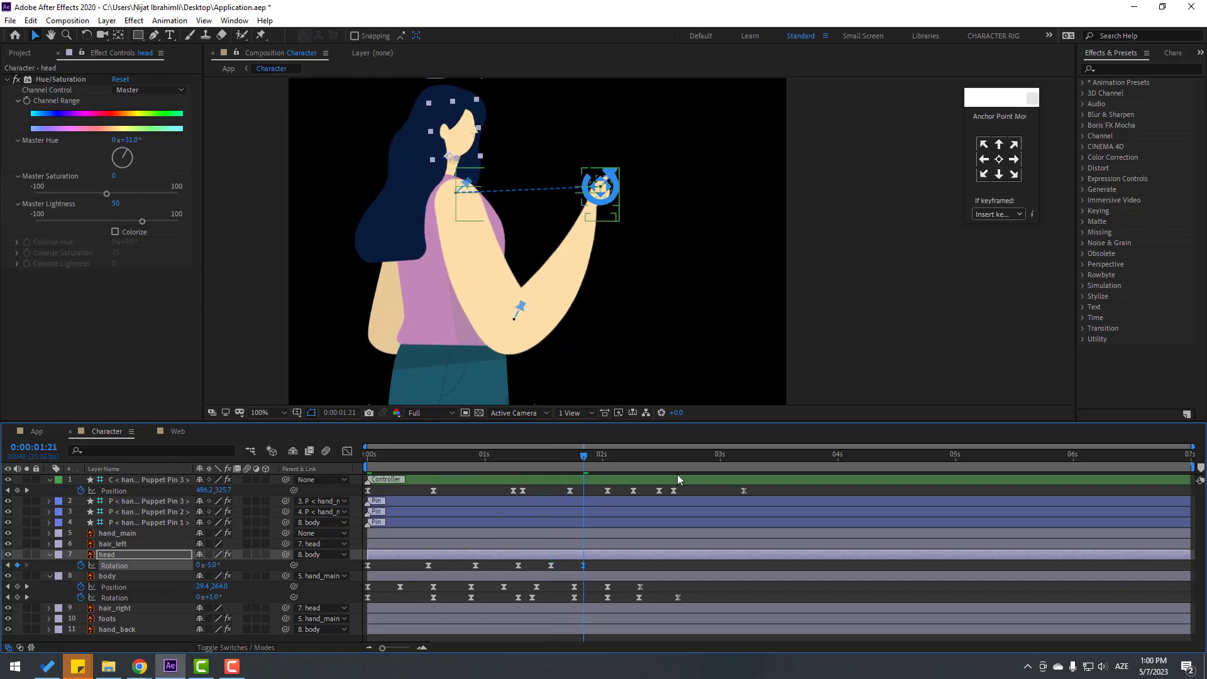
drag(542, 458, 583, 457)
drag(584, 565, 608, 566)
drag(530, 455, 641, 469)
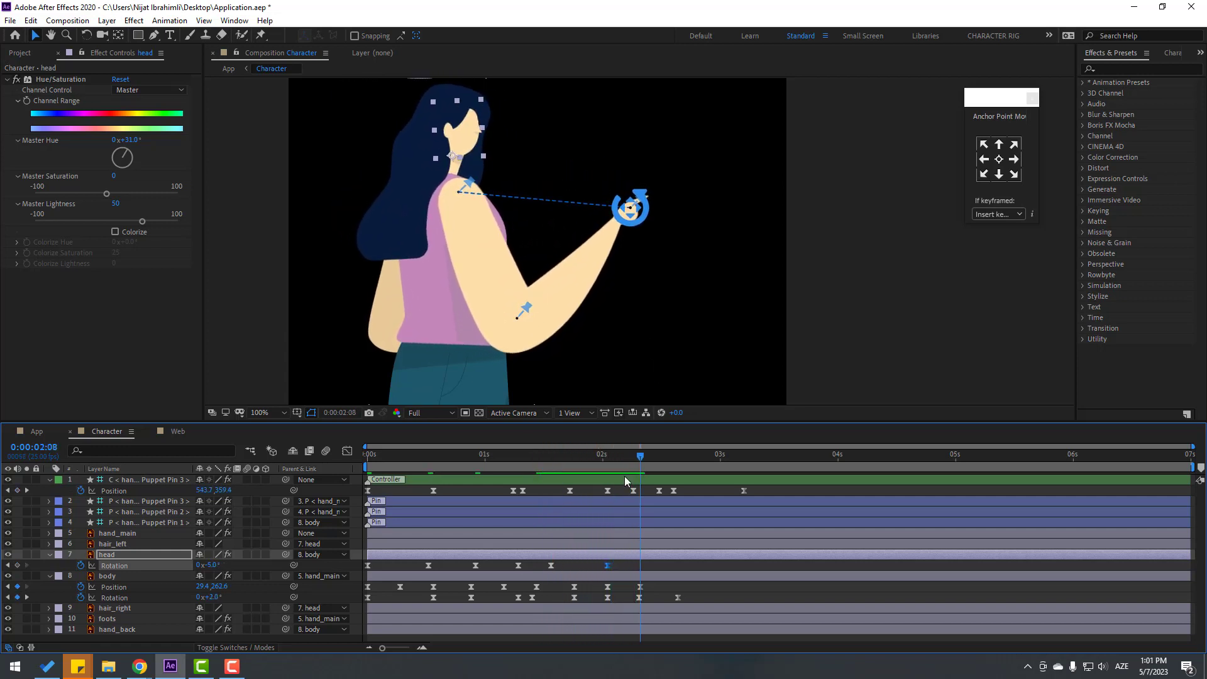
drag(209, 565, 228, 565)
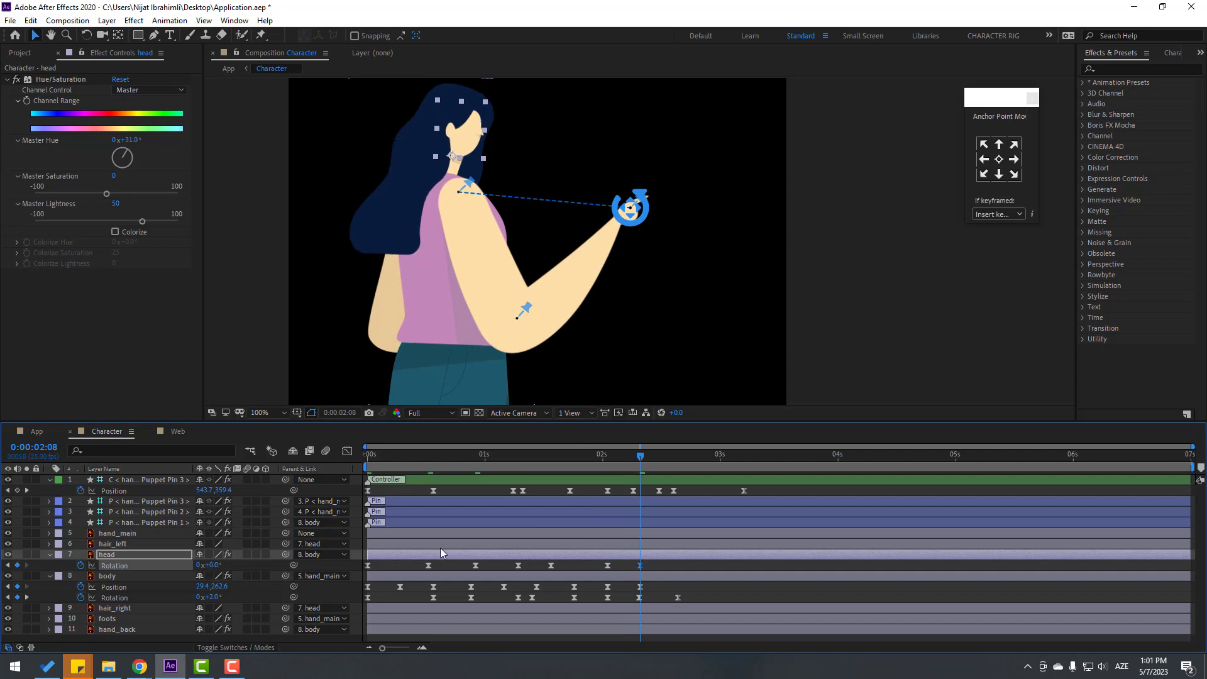
- Return to the start with the head layer selected and its Position property shown
drag(406, 455, 320, 489)
click(111, 555)
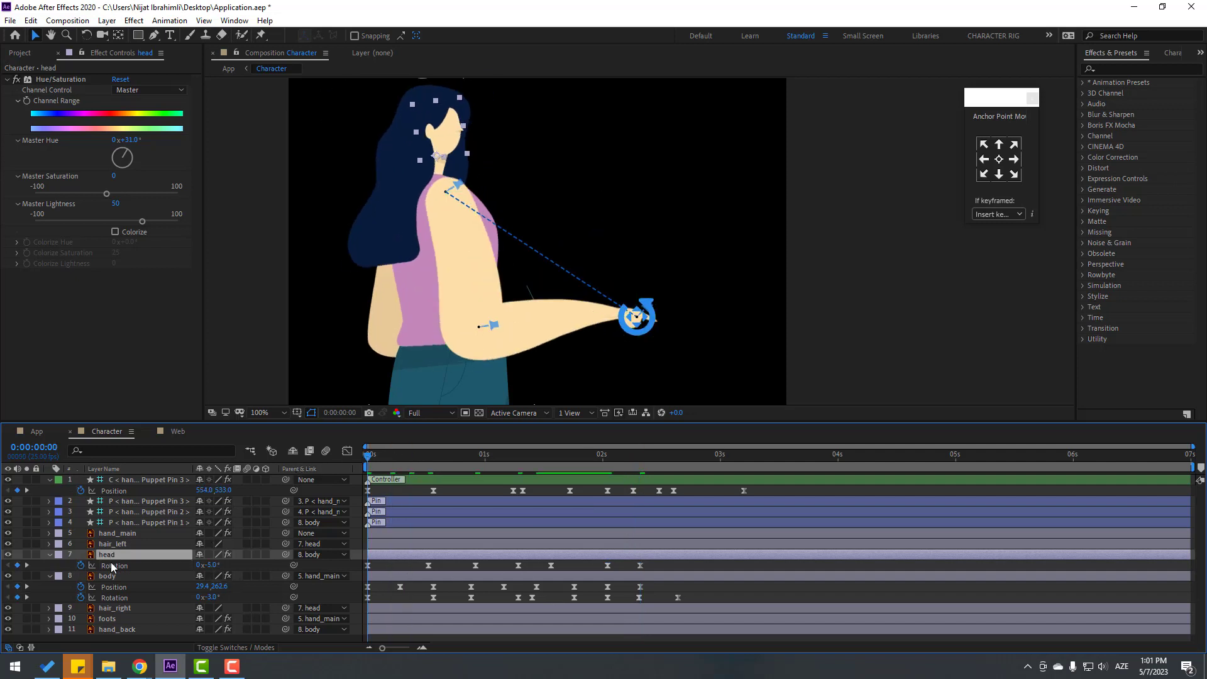
key(shift+p)
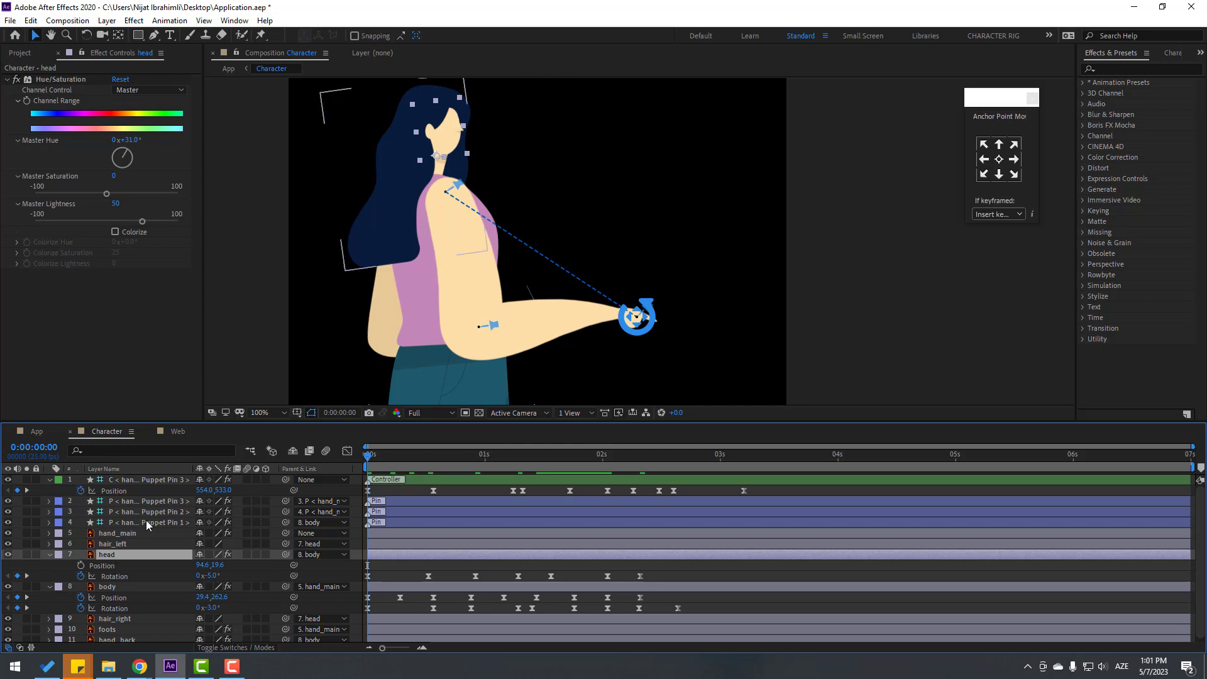
- Key the head's Position at frame 0 and lowered at frame 7, then Easy Ease the keys
click(80, 565)
drag(369, 465, 431, 459)
key(Down)
key(Down)
key(Down)
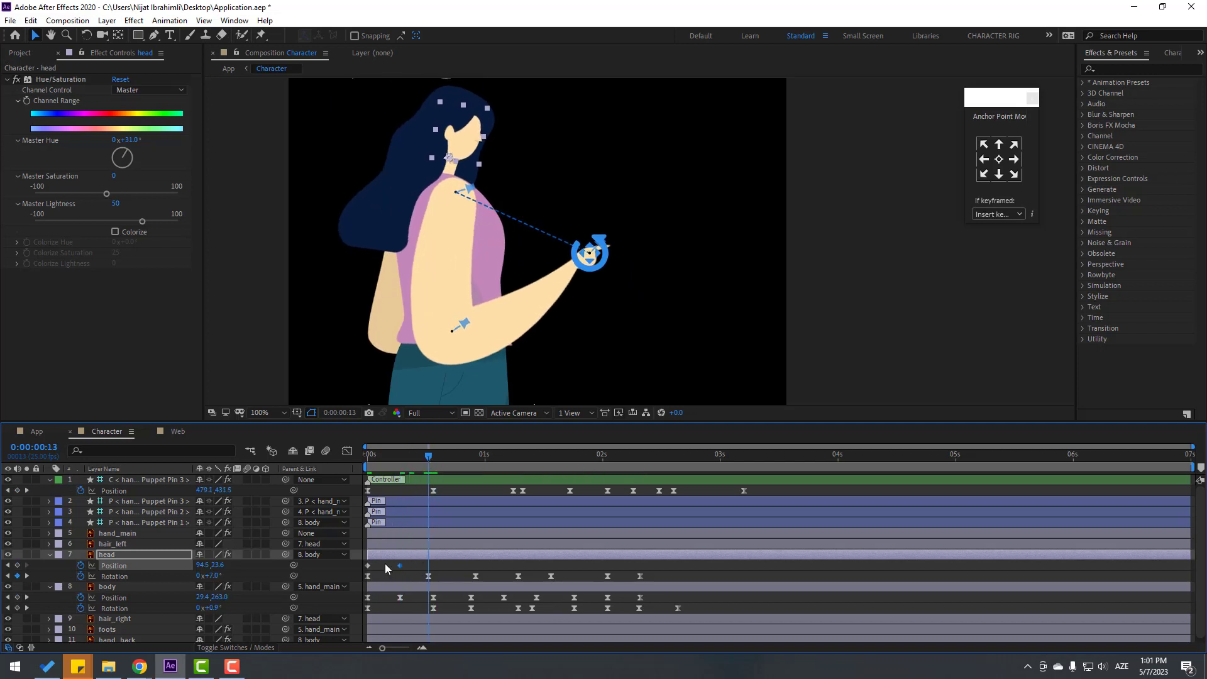
click(368, 565)
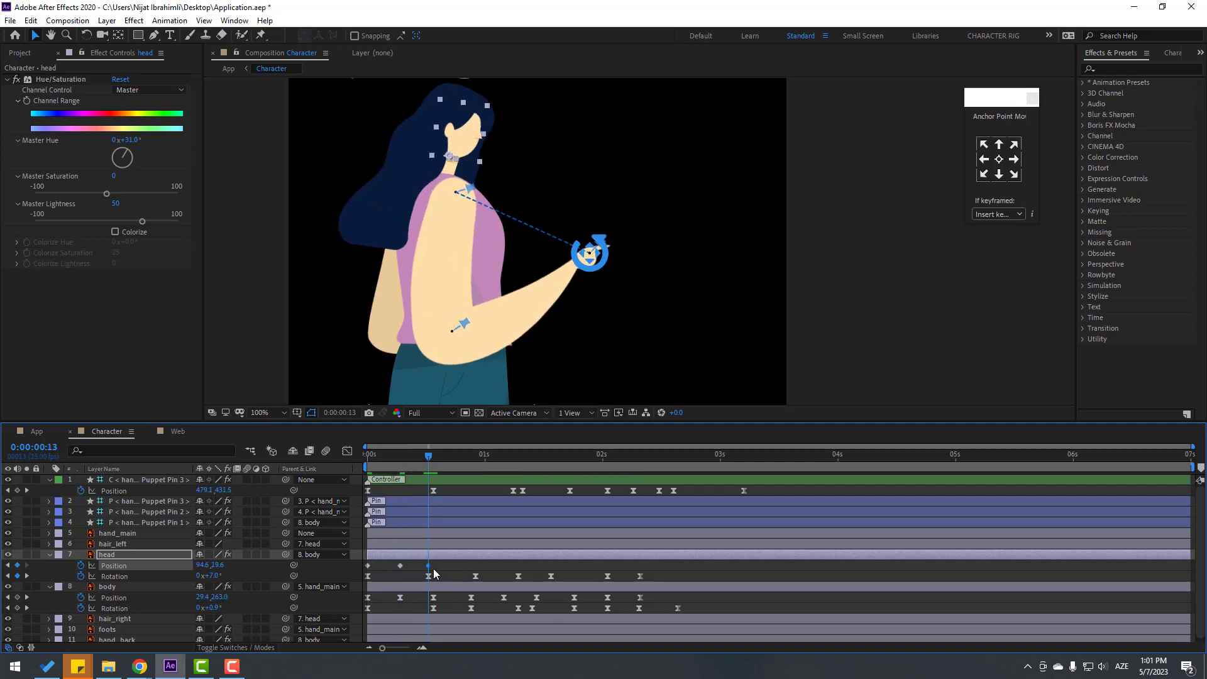
drag(435, 573, 364, 571)
right_click(370, 571)
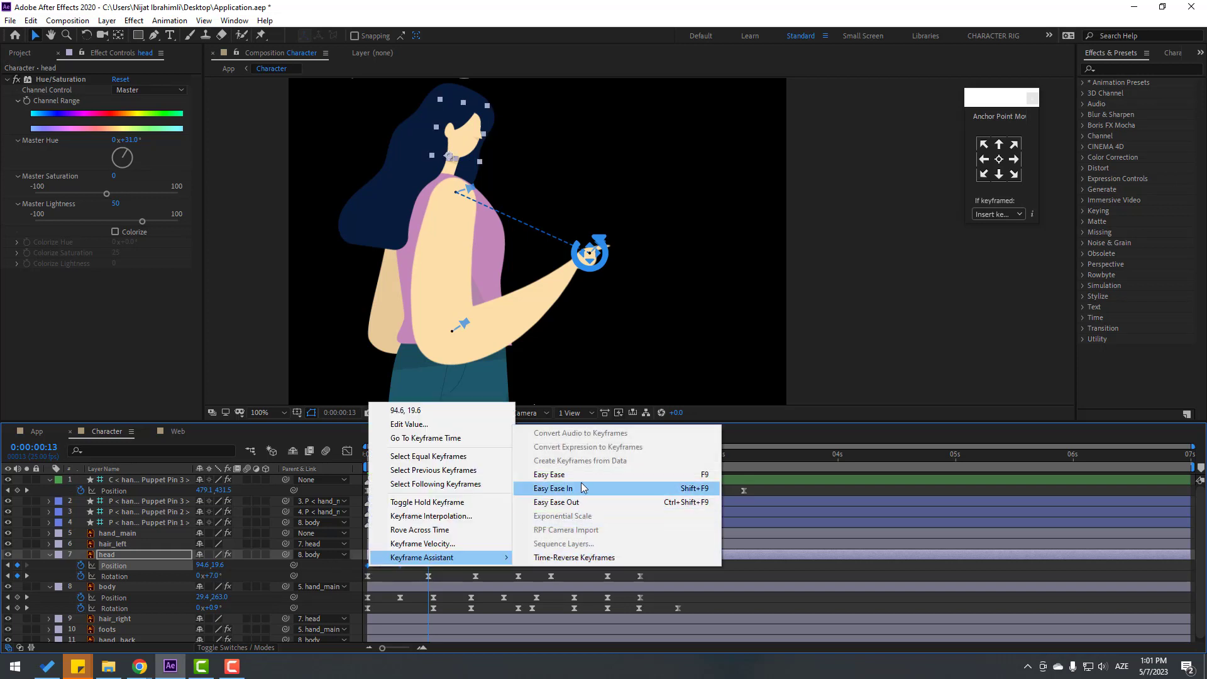
click(534, 486)
- Paste the head bob keyframes again at frame 23 and preview it in the App composition
drag(433, 458, 639, 447)
key(ctrl+v)
key(ctrl+v)
key(space)
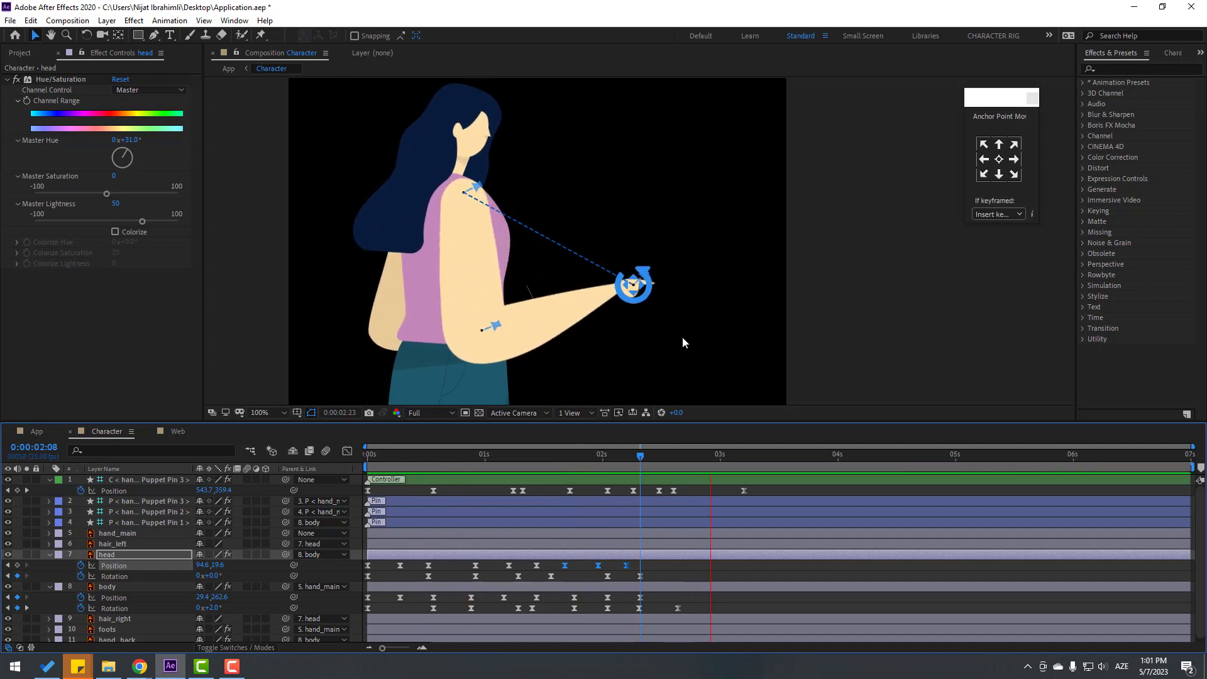
key(space)
click(37, 433)
key(space)
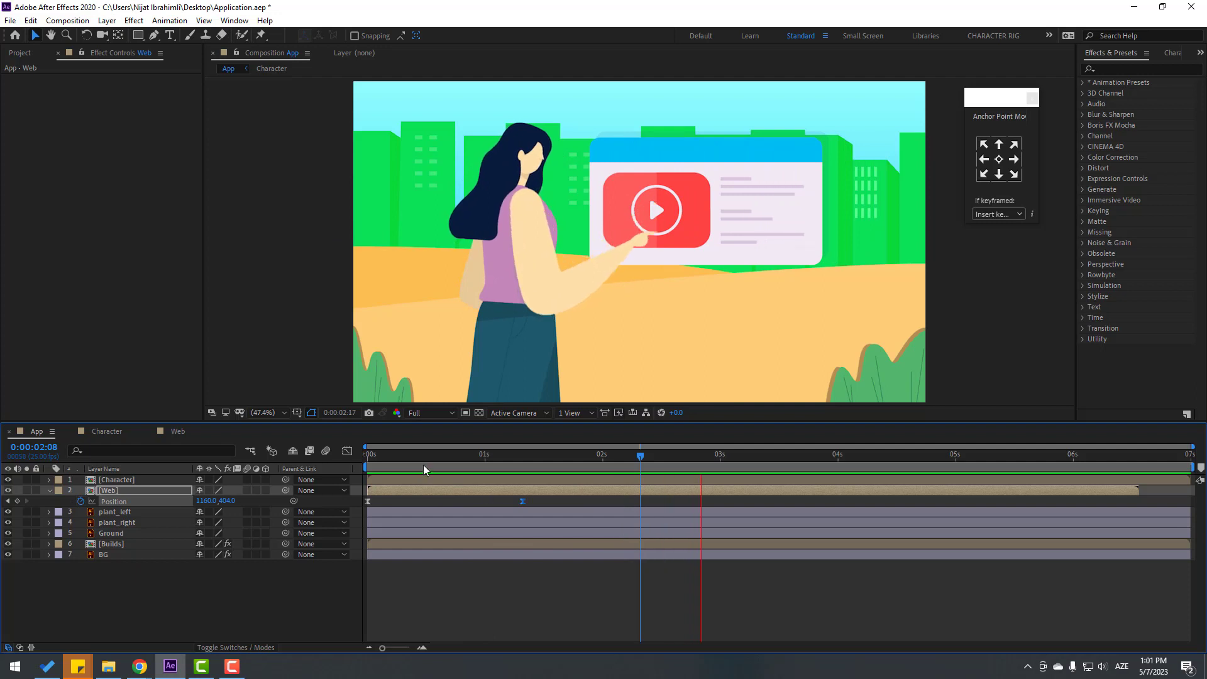
- Scrub the App animation, open the Web precomp, and show the red button layer's Scale
drag(462, 456, 608, 456)
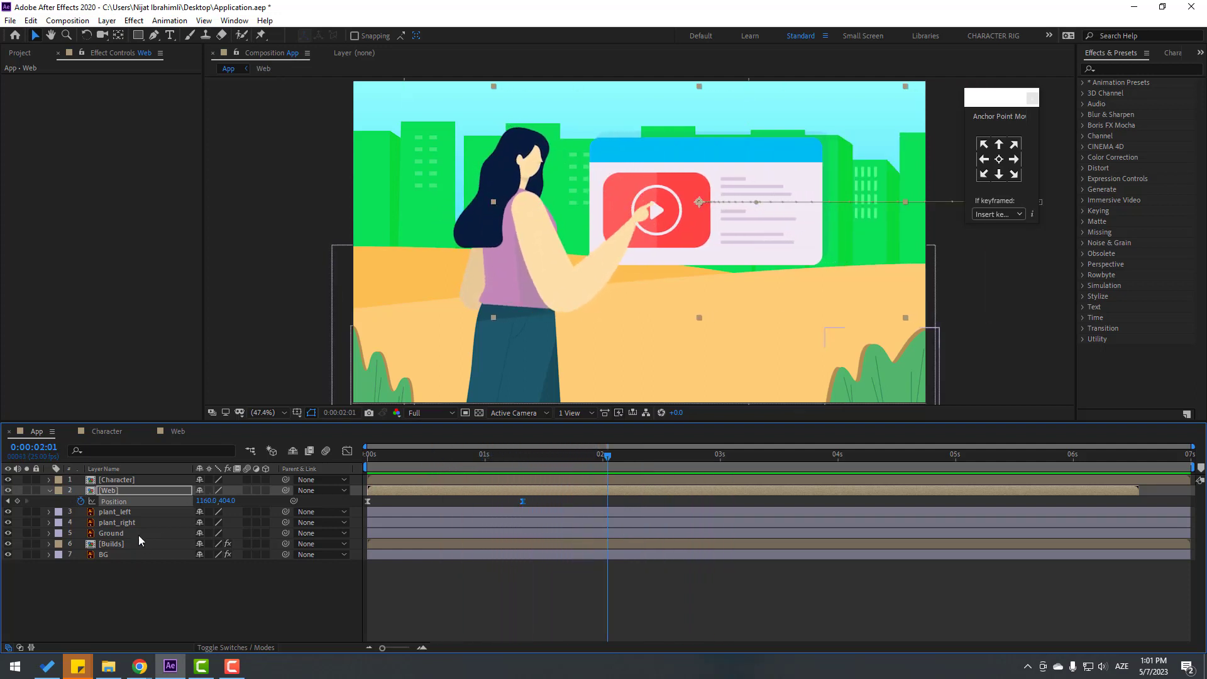
double_click(111, 492)
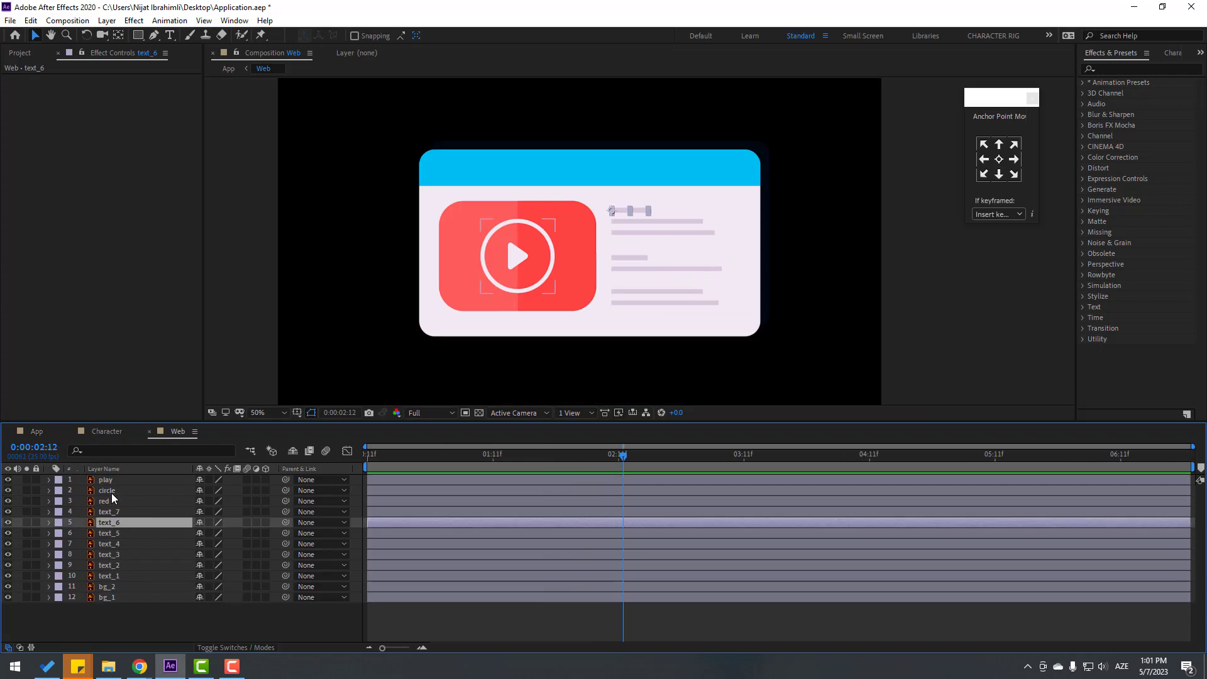
click(462, 276)
click(7, 501)
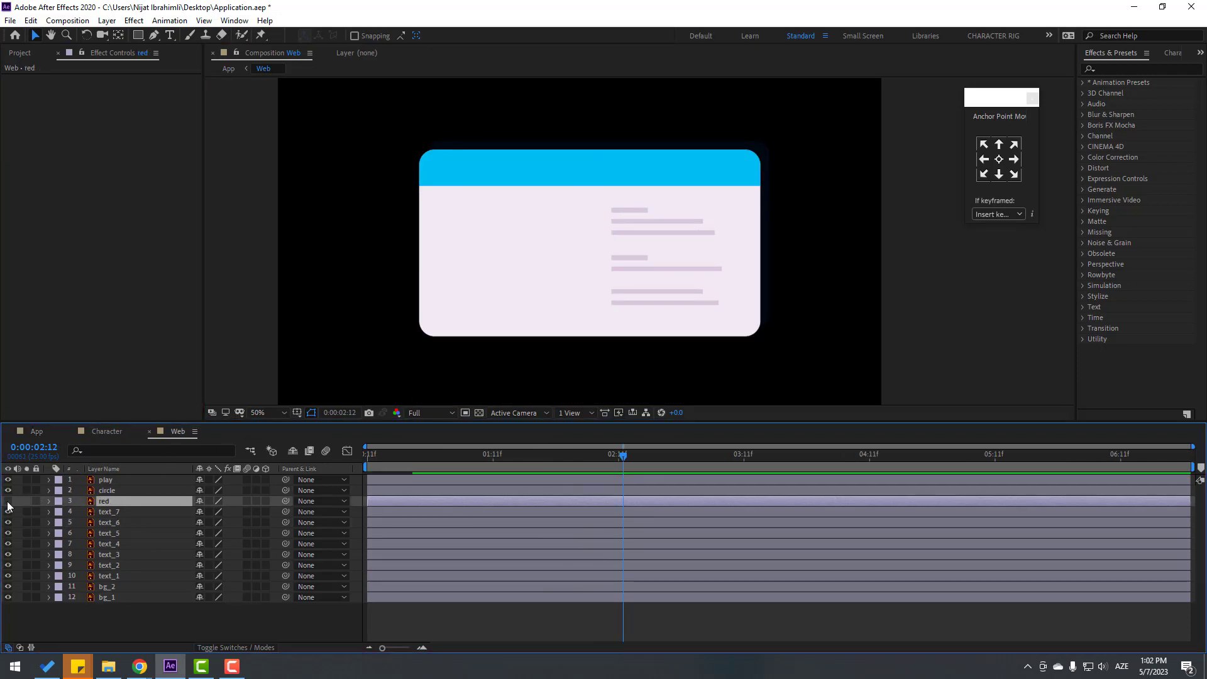
click(7, 502)
key(s)
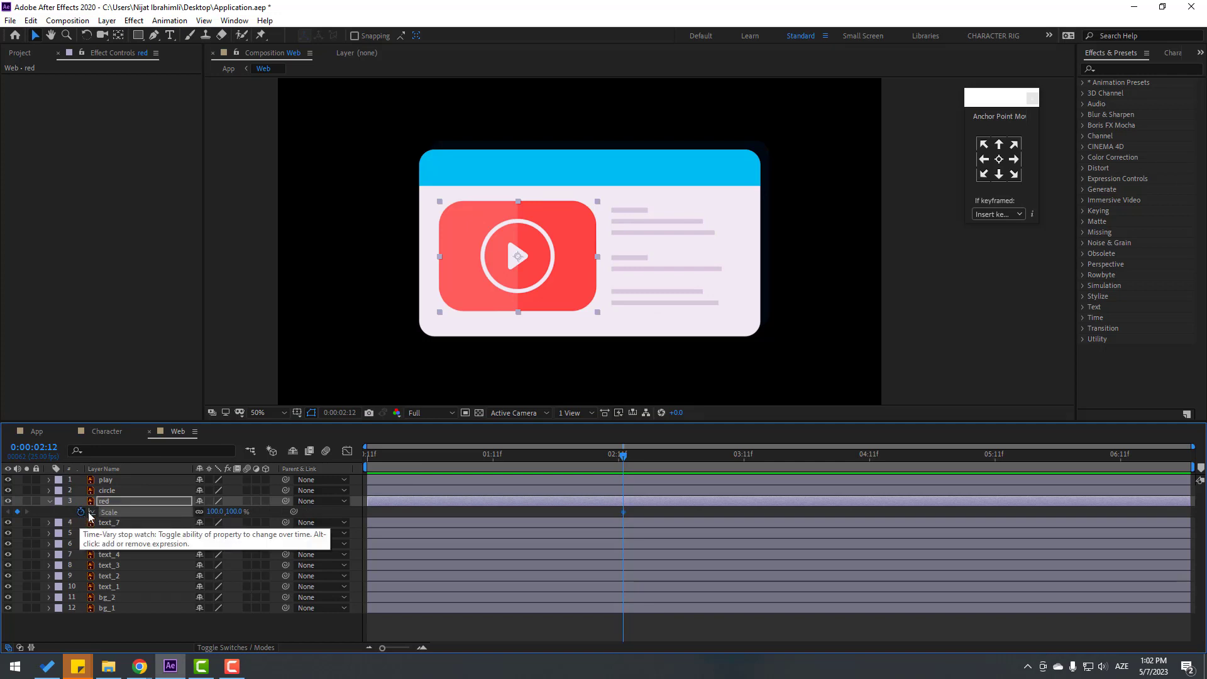
click(338, 412)
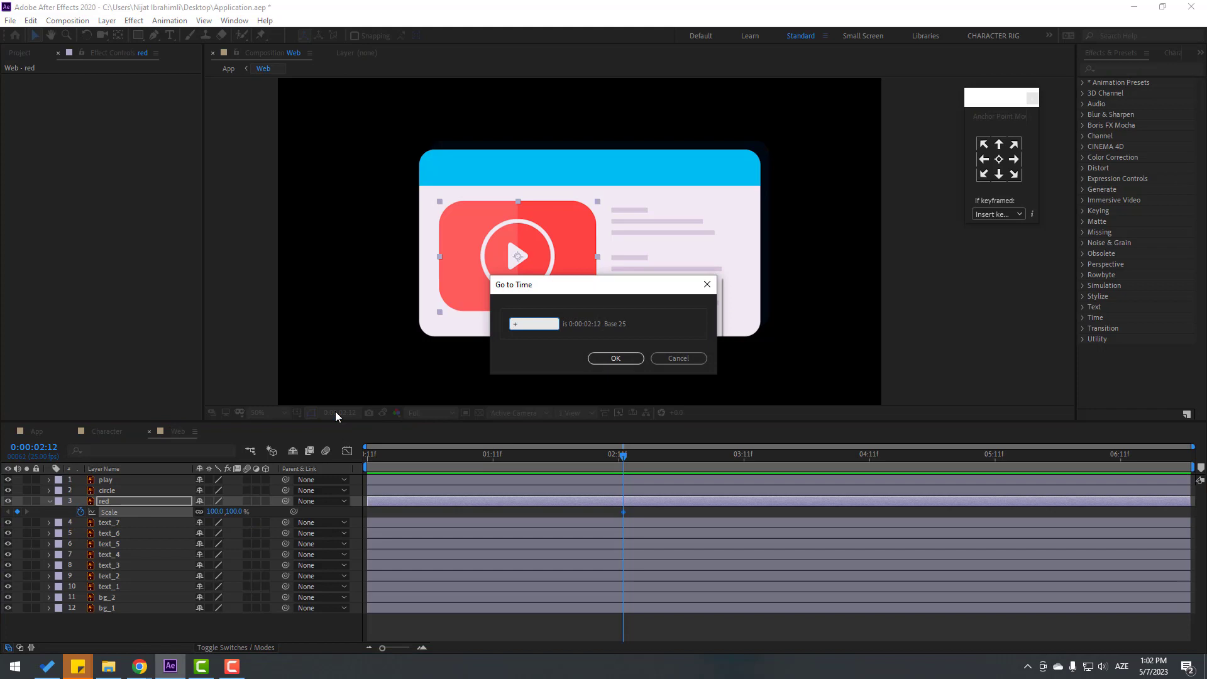
- Set the red button's Scale to 90% at 0:00:02:18
click(598, 359)
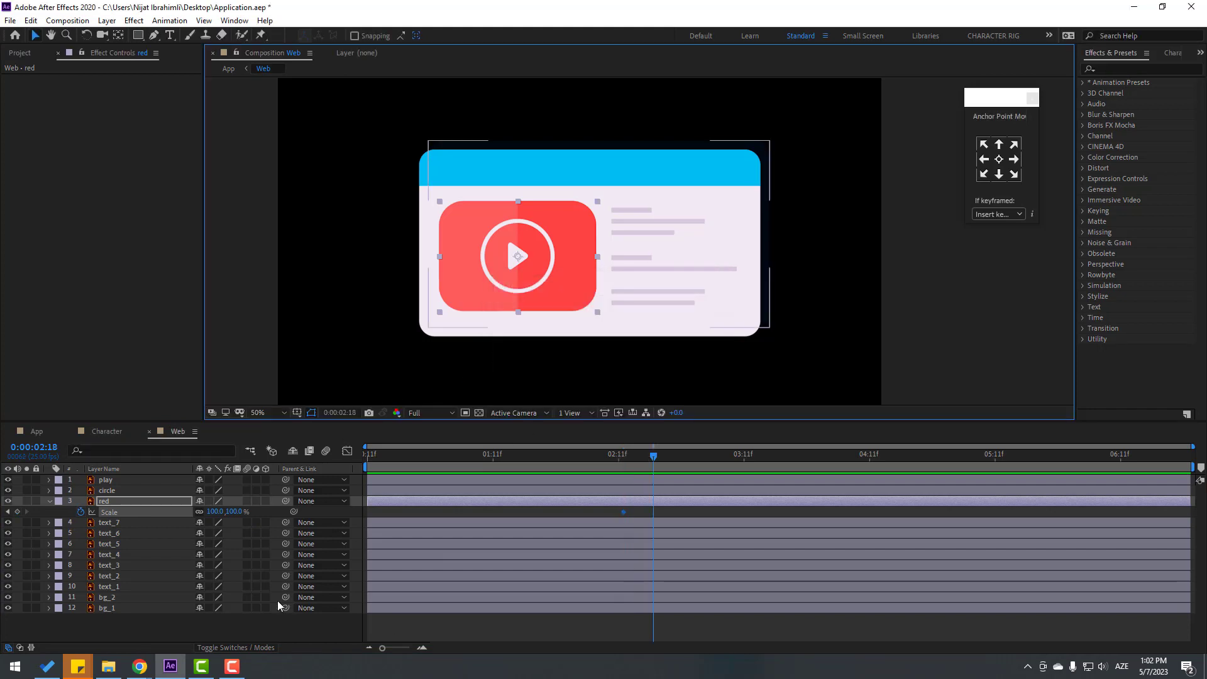
click(213, 512)
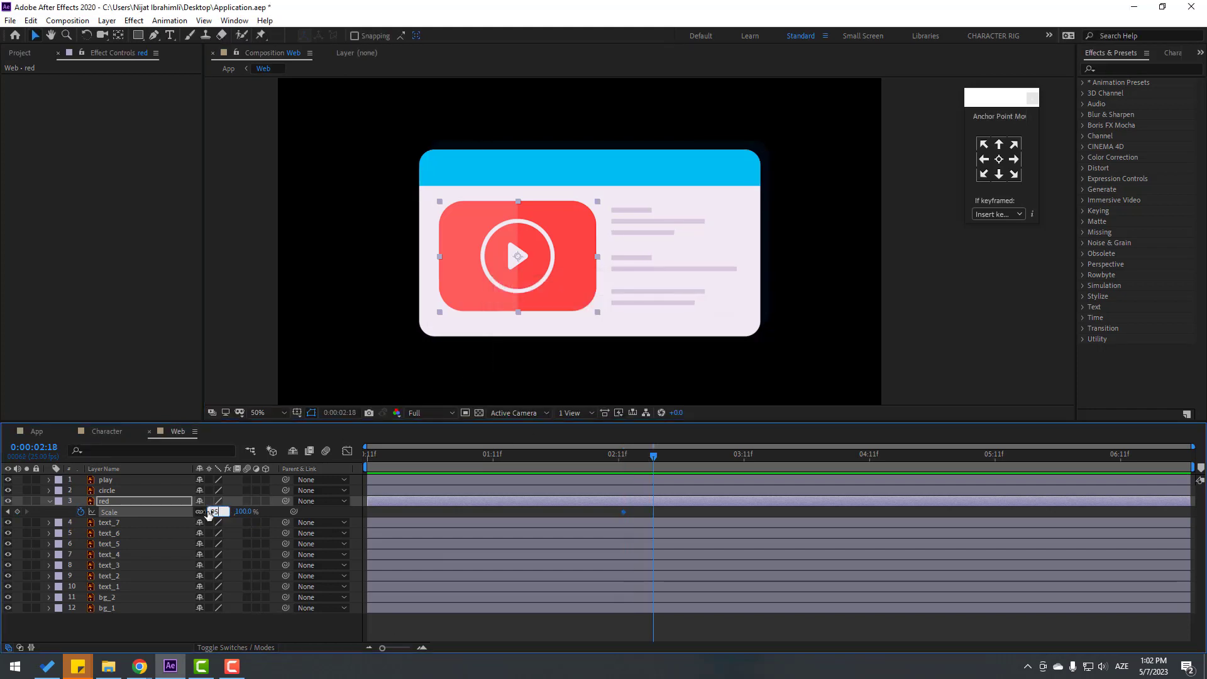
text(95)
key(Return)
text(90)
key(Return)
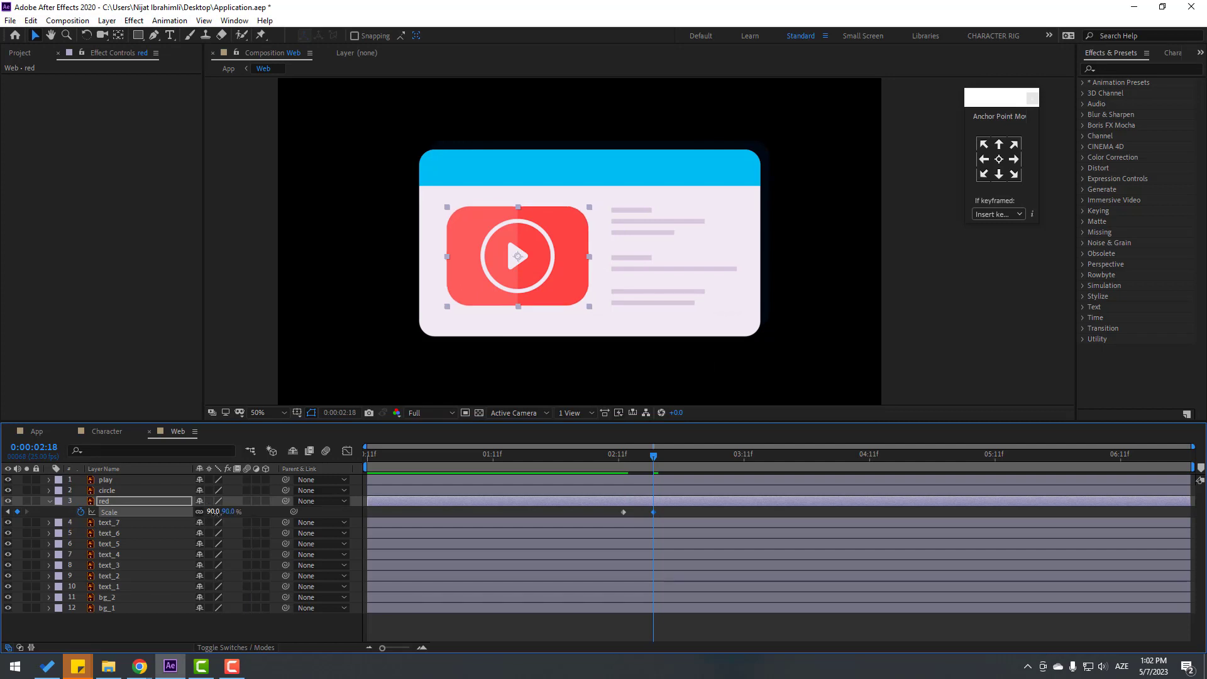
- Return Scale to 100% at 0:00:02:24 and Easy Ease all three scale keyframes
click(334, 411)
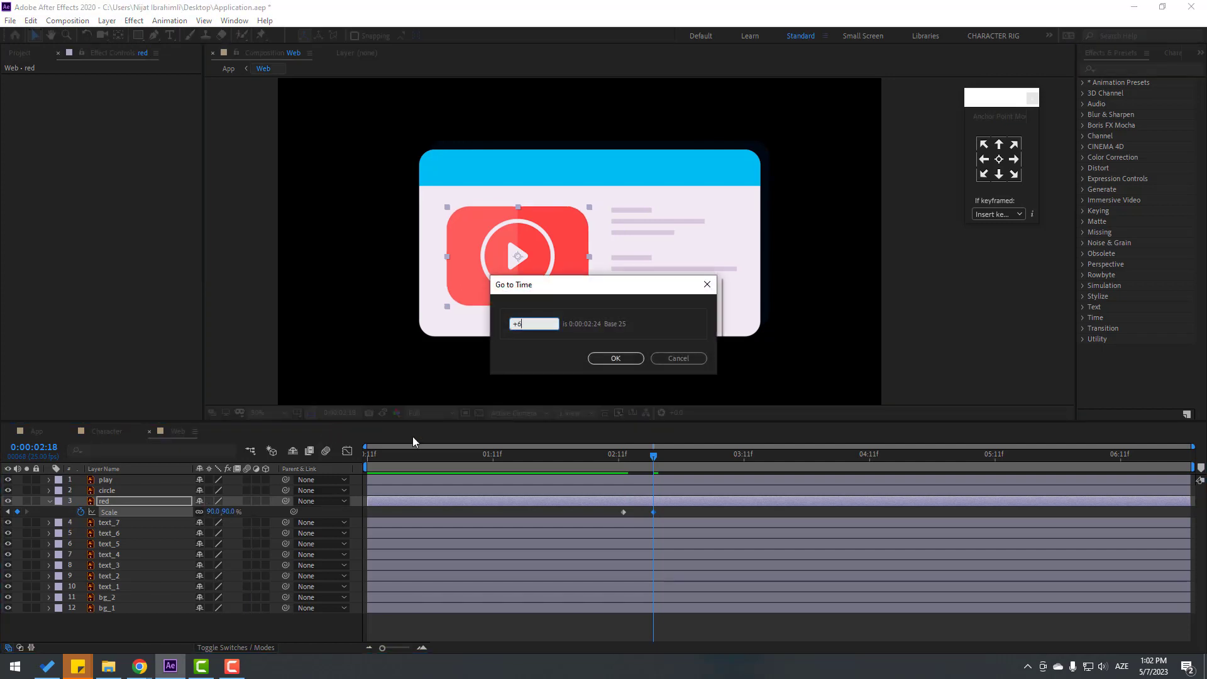
click(602, 362)
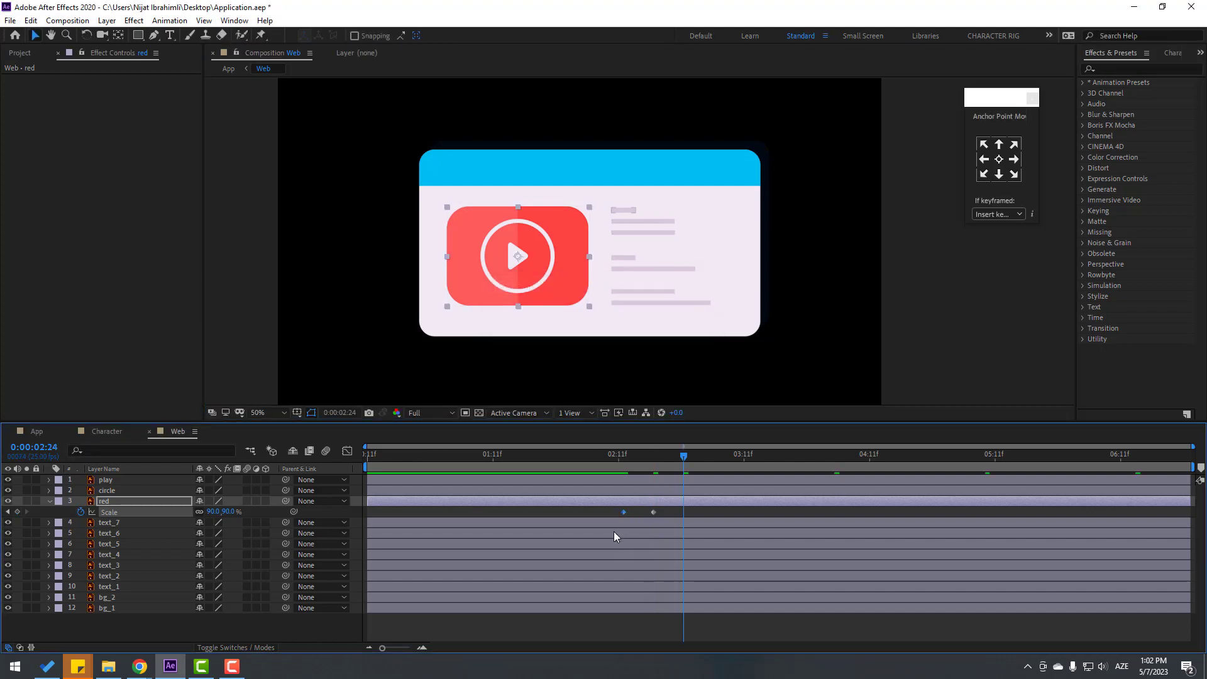
key(ctrl+v)
drag(700, 510, 622, 512)
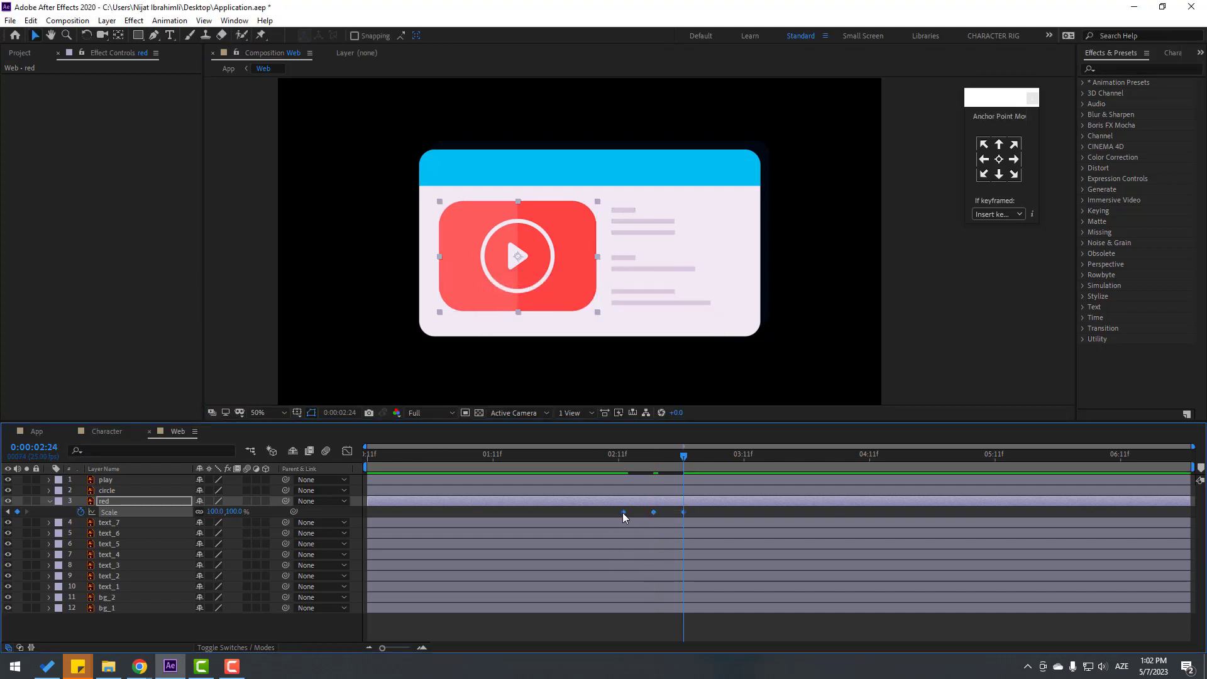
right_click(623, 511)
mouse_move(677, 506)
click(792, 544)
mouse_move(609, 455)
mouse_down()
mouse_move(666, 458)
mouse_move(605, 458)
mouse_up()
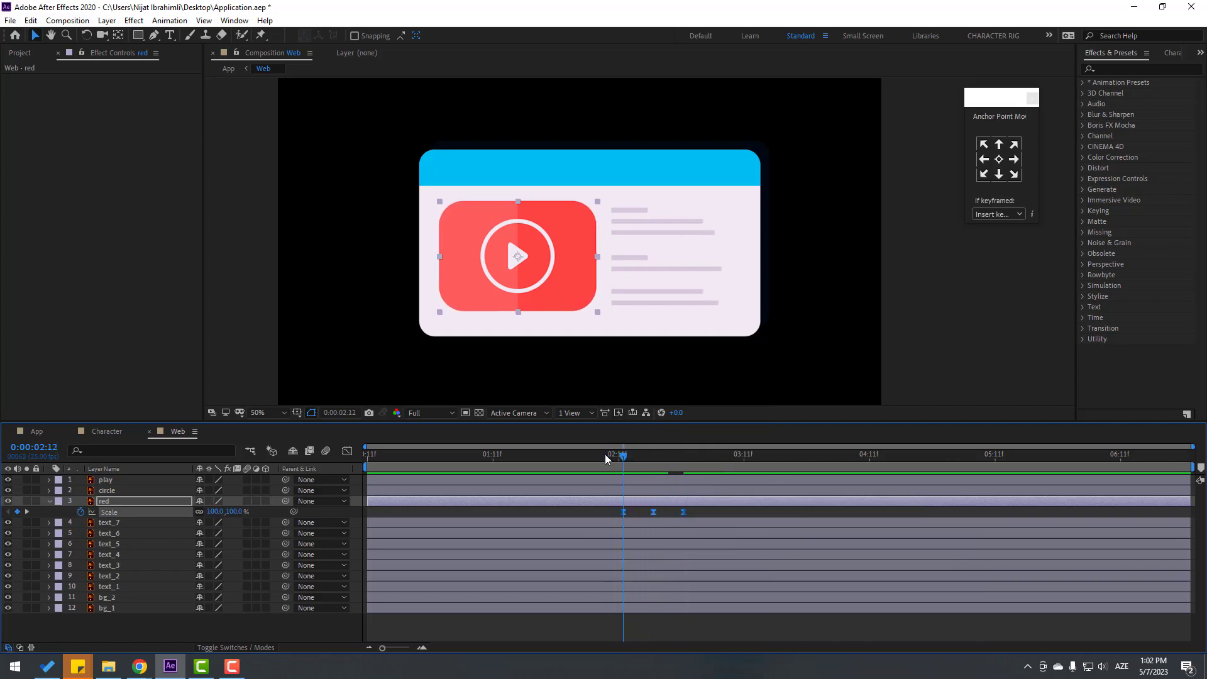
- Parent the play and circle layers to the red button layer
click(107, 490)
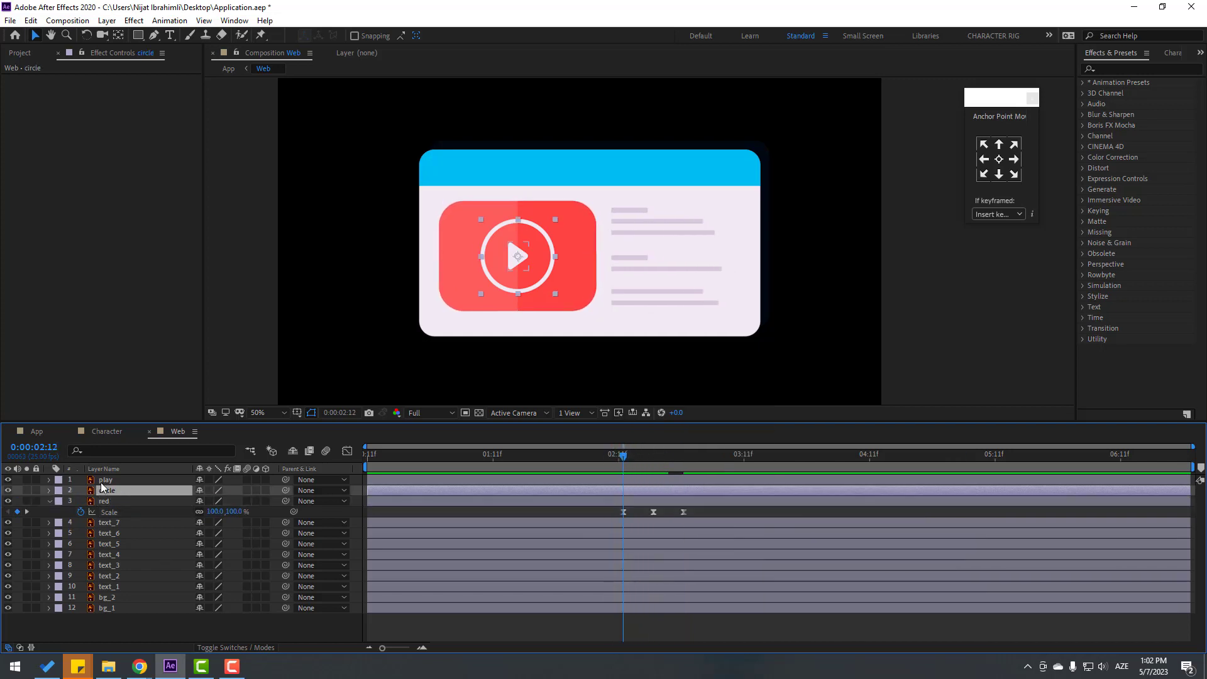
ctrl+click(107, 480)
drag(287, 481, 103, 501)
mouse_move(622, 455)
mouse_down()
mouse_move(638, 457)
mouse_move(626, 463)
mouse_up()
- Keyframe the play icon's Rotation at 0°, then 8° at 0:00:02:16
click(108, 544)
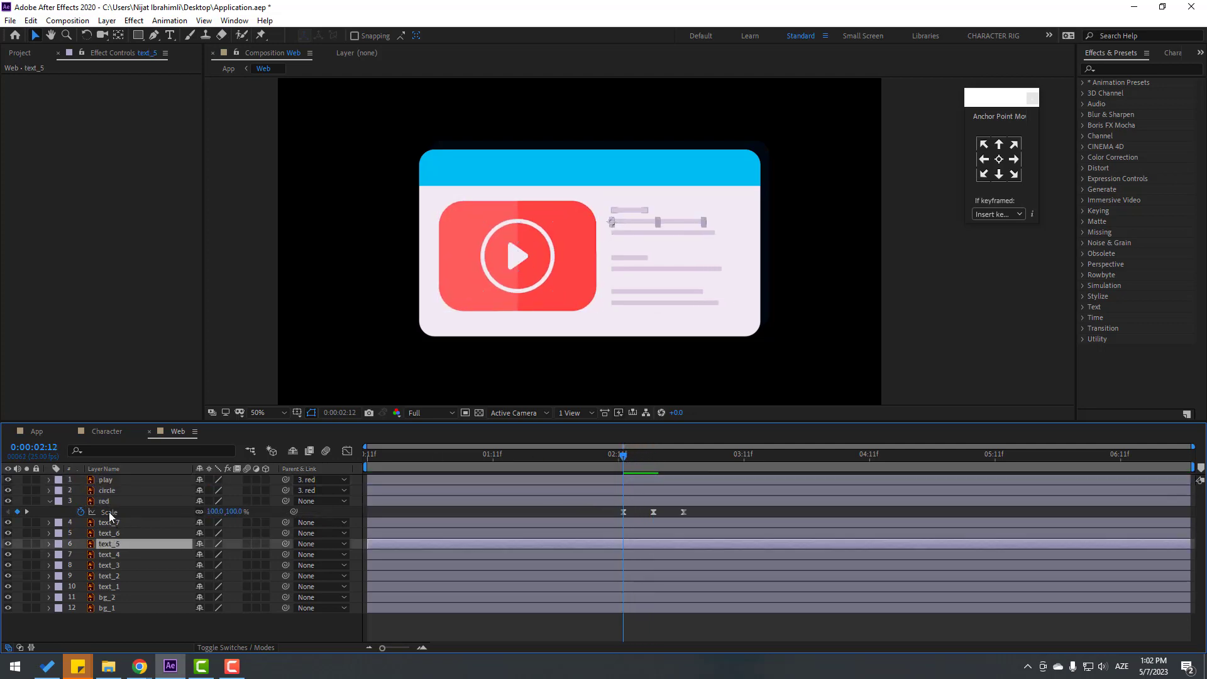
click(105, 480)
scroll(539, 323, up, 2)
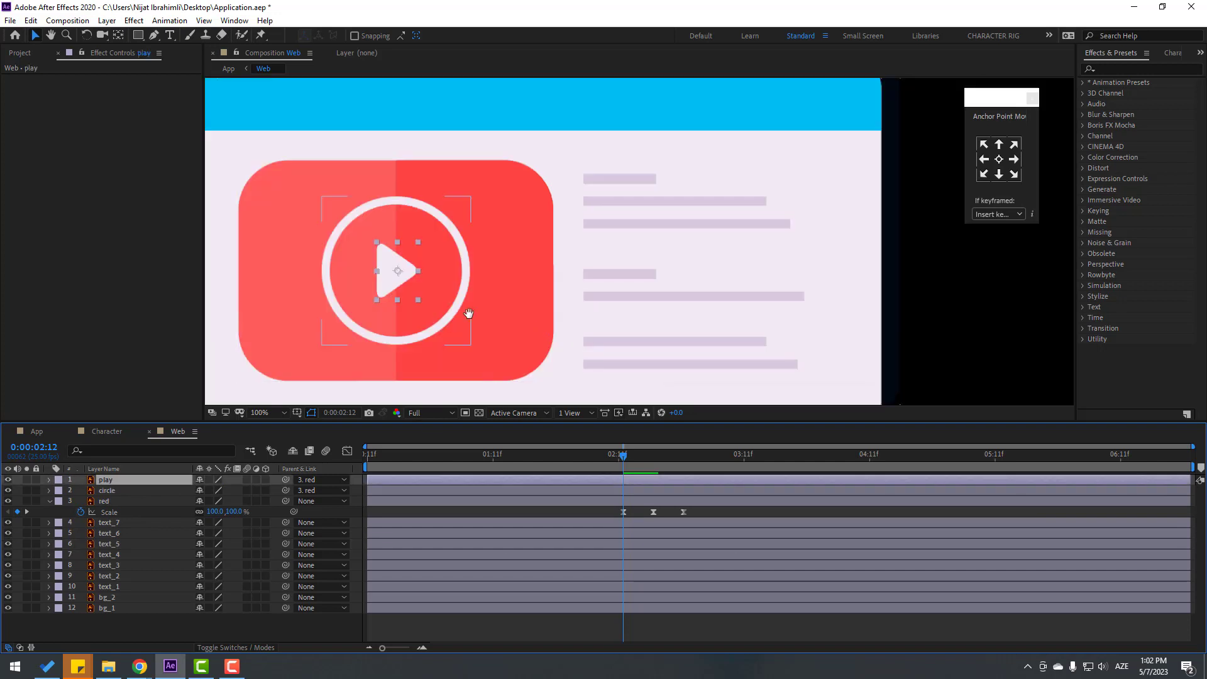
key(r)
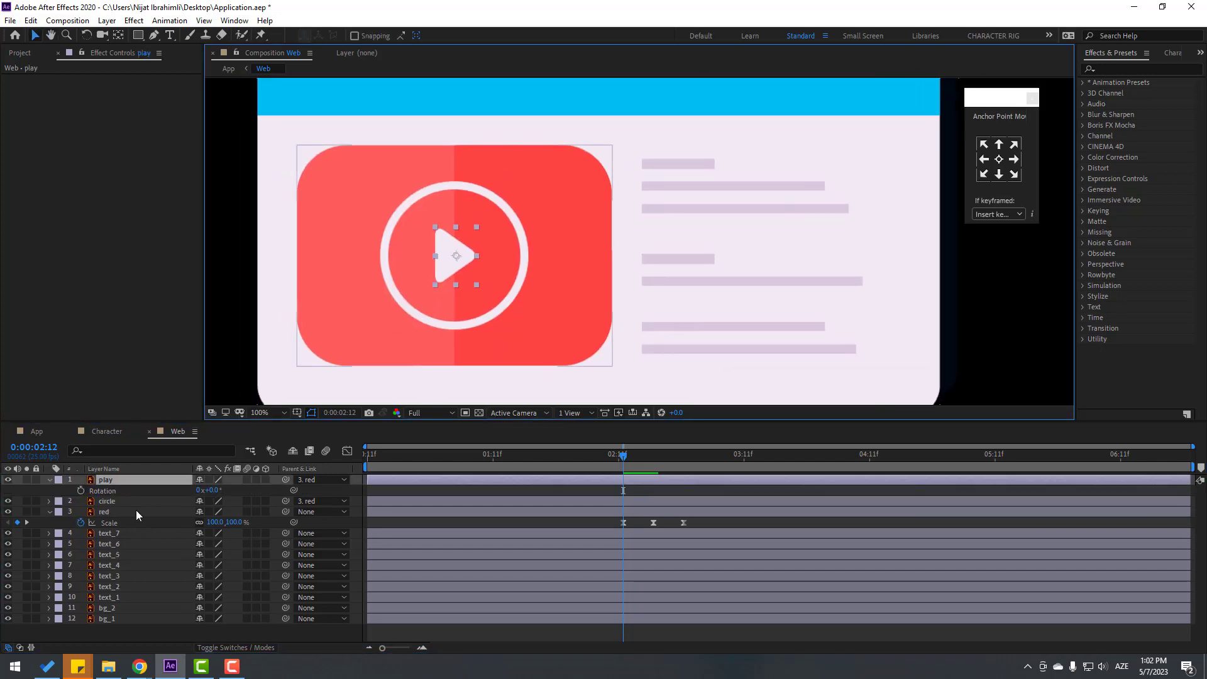
click(80, 491)
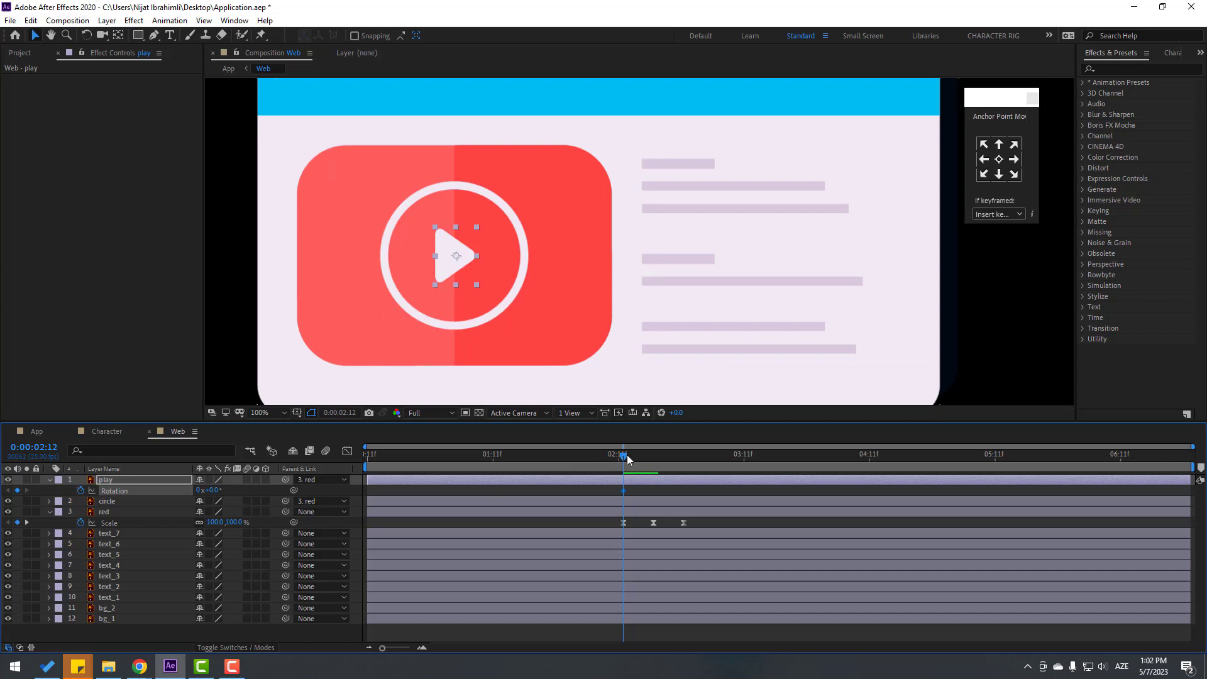
drag(627, 459, 649, 459)
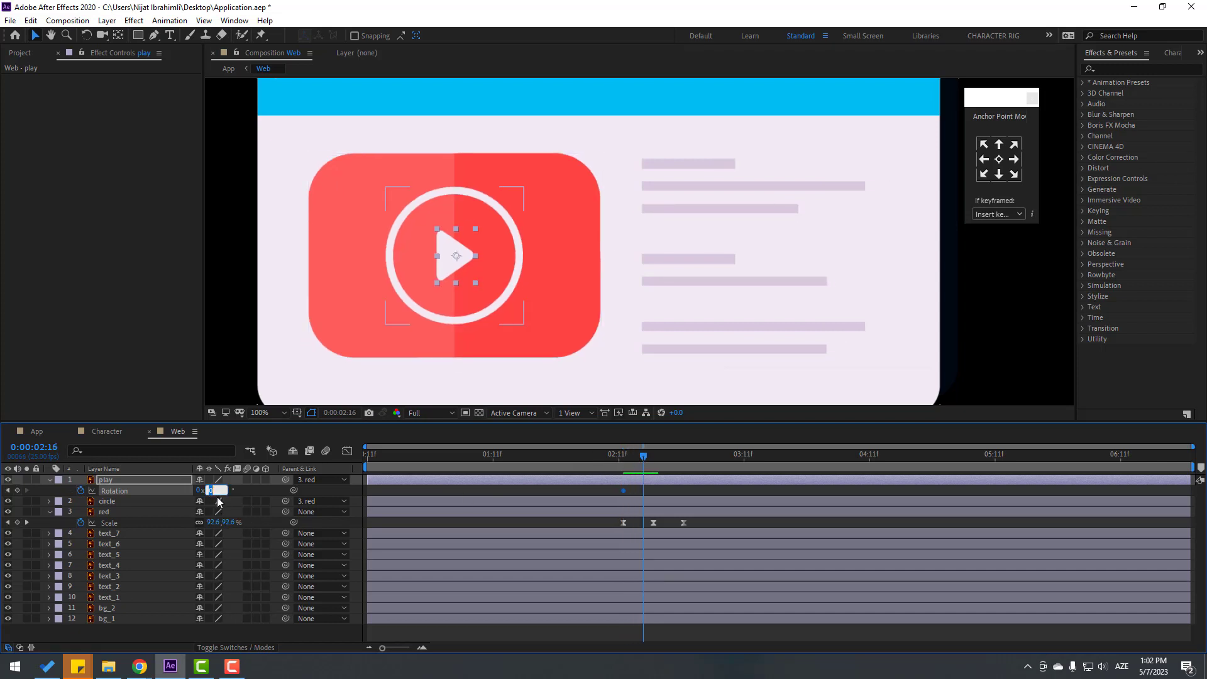
text(8)
key(Return)
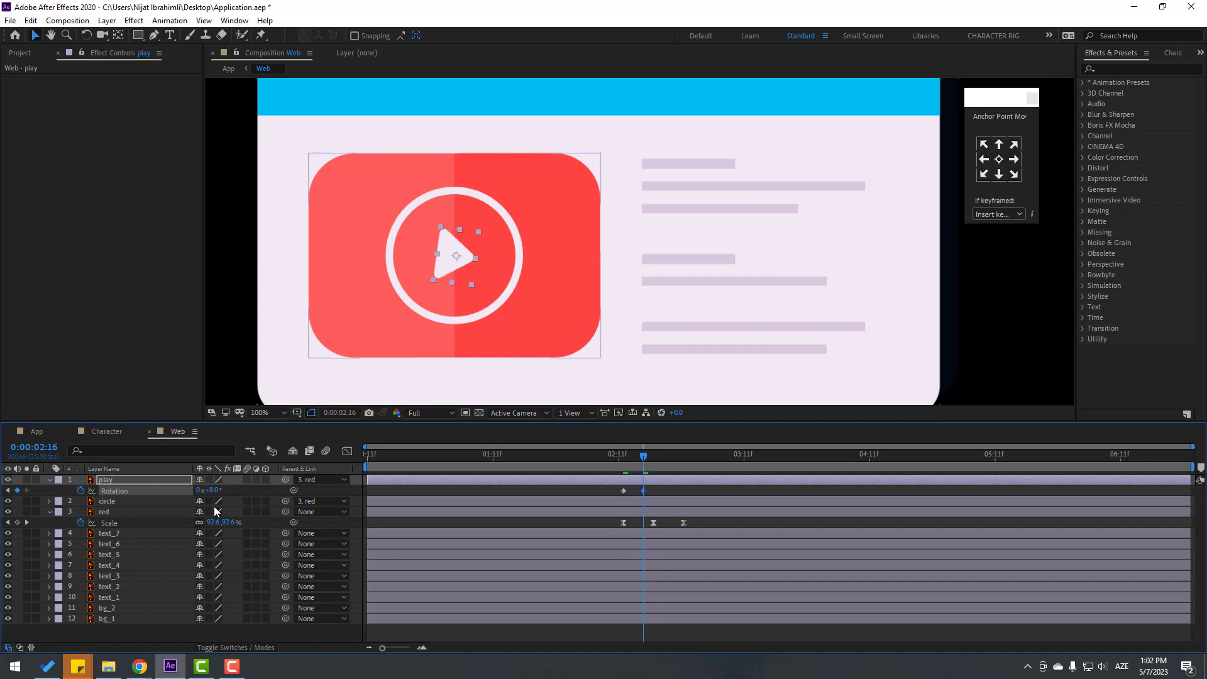
- Add play icon Rotation keys of -5° at 0:00:02:20 and 0° at 0:00:02:24
drag(644, 457, 661, 457)
key(Page_Down)
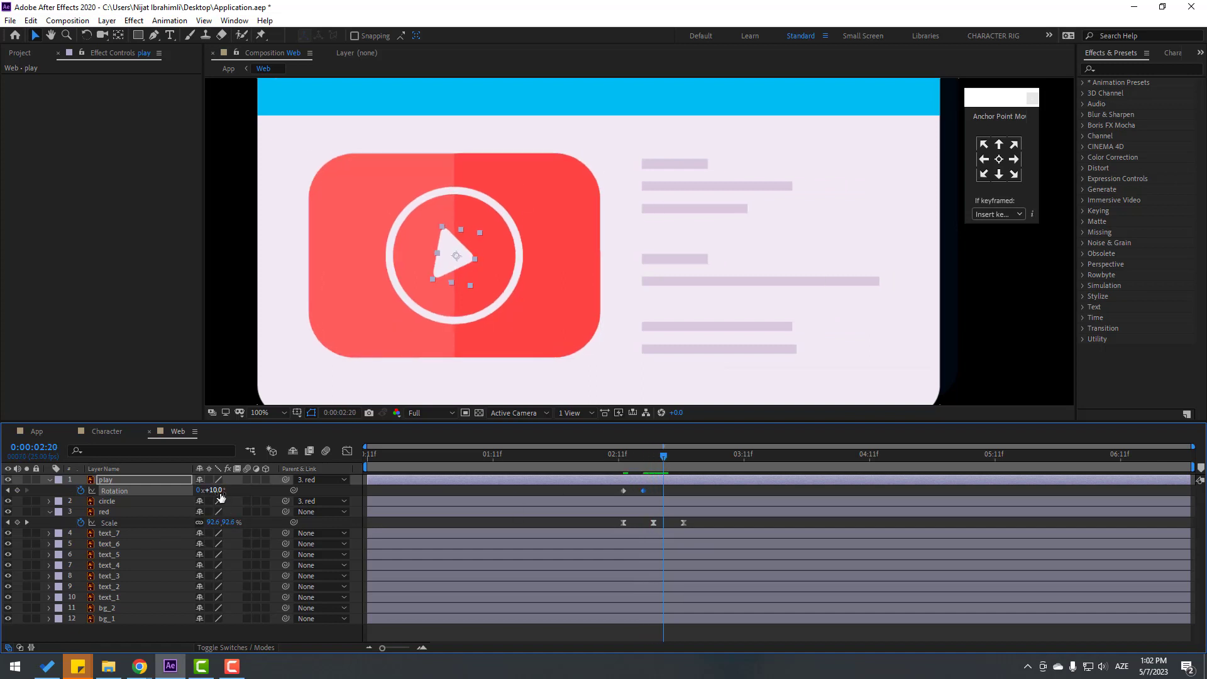
key(Return)
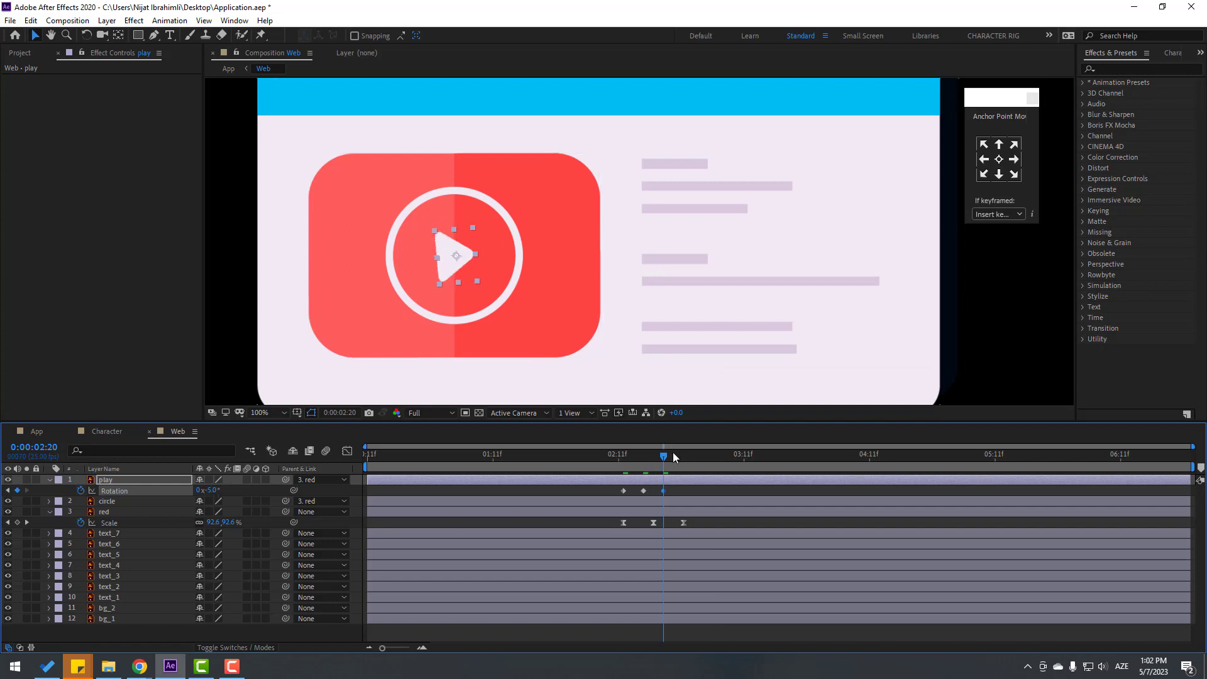
drag(674, 457, 612, 493)
click(214, 490)
text(0)
key(Return)
- Easy Ease the play icon's Rotation keyframes and set the work area start near 0:00:02:05
right_click(624, 492)
mouse_move(628, 485)
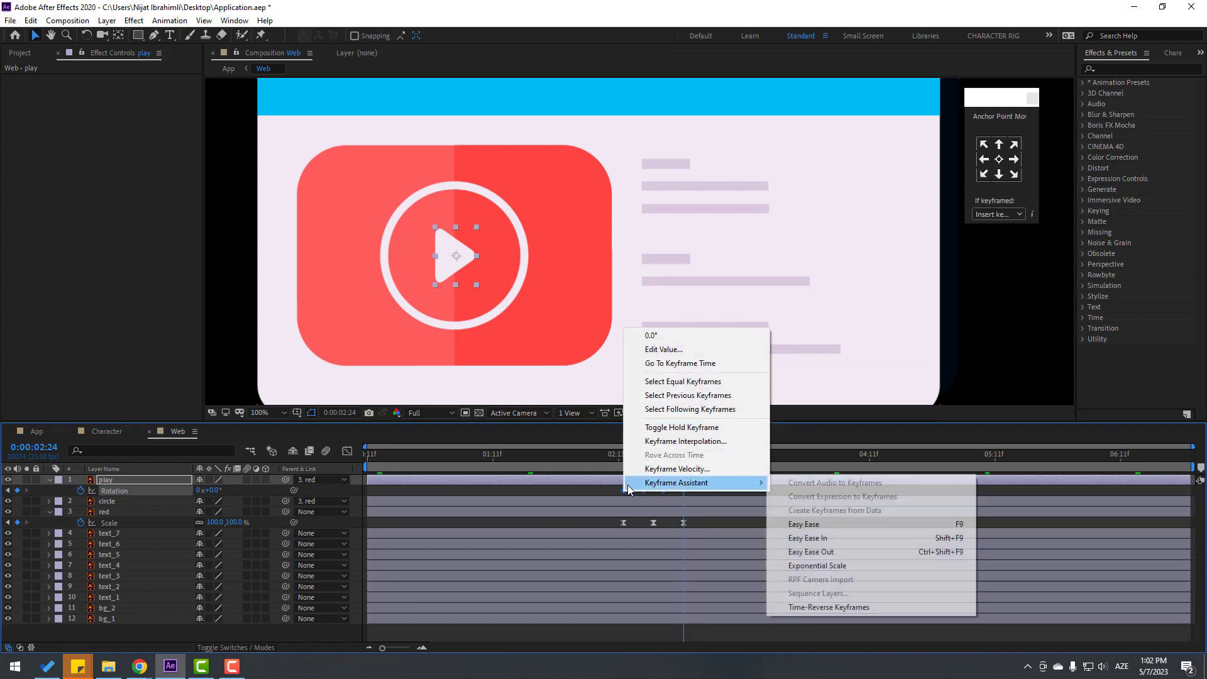
click(805, 524)
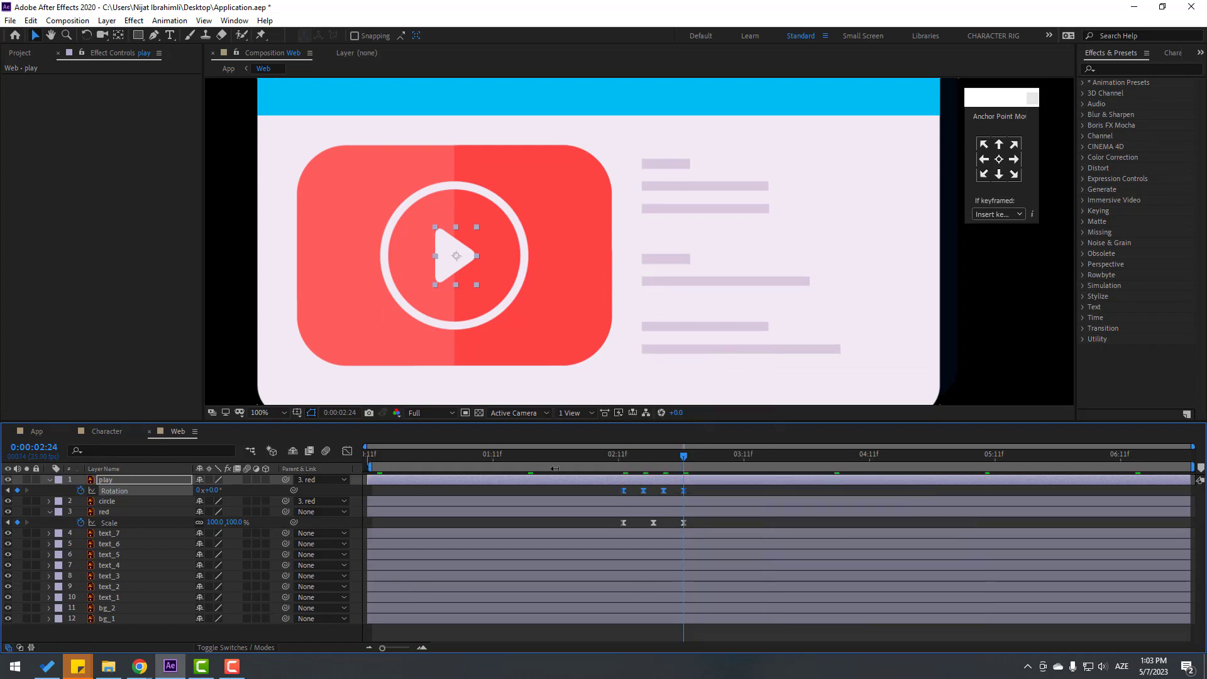
drag(555, 469, 612, 469)
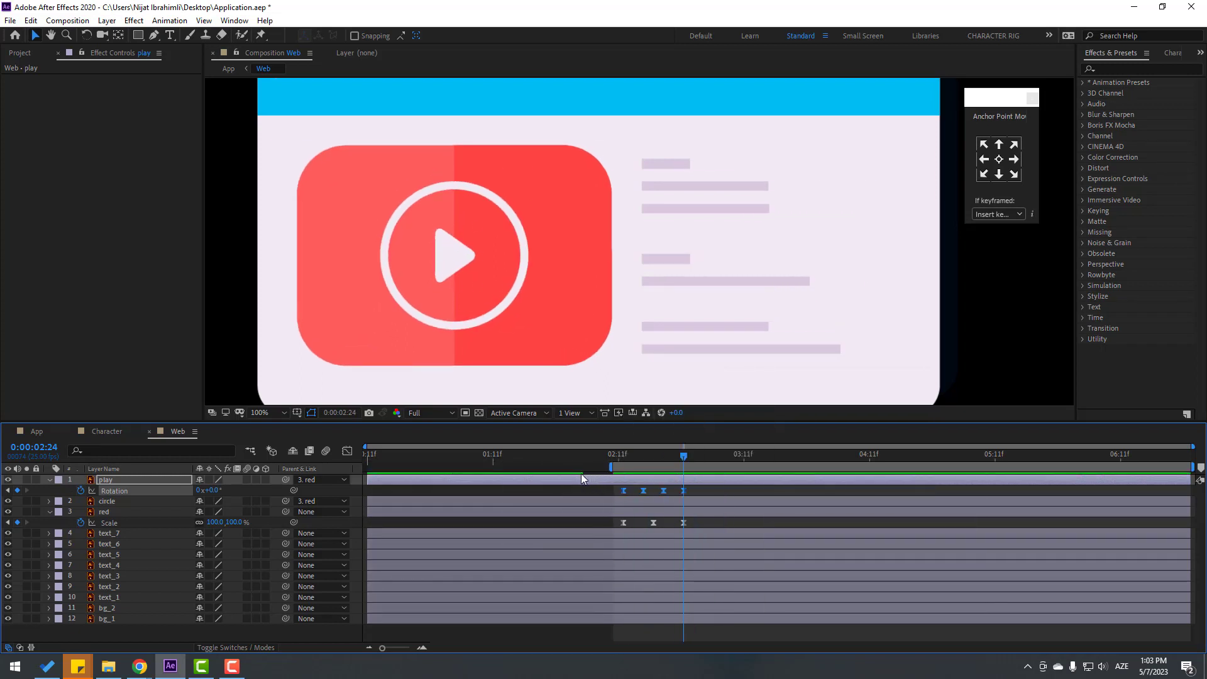
- Stretch the play icon's rotation keyframes over a longer span, then preview the Web and App comps
click(581, 476)
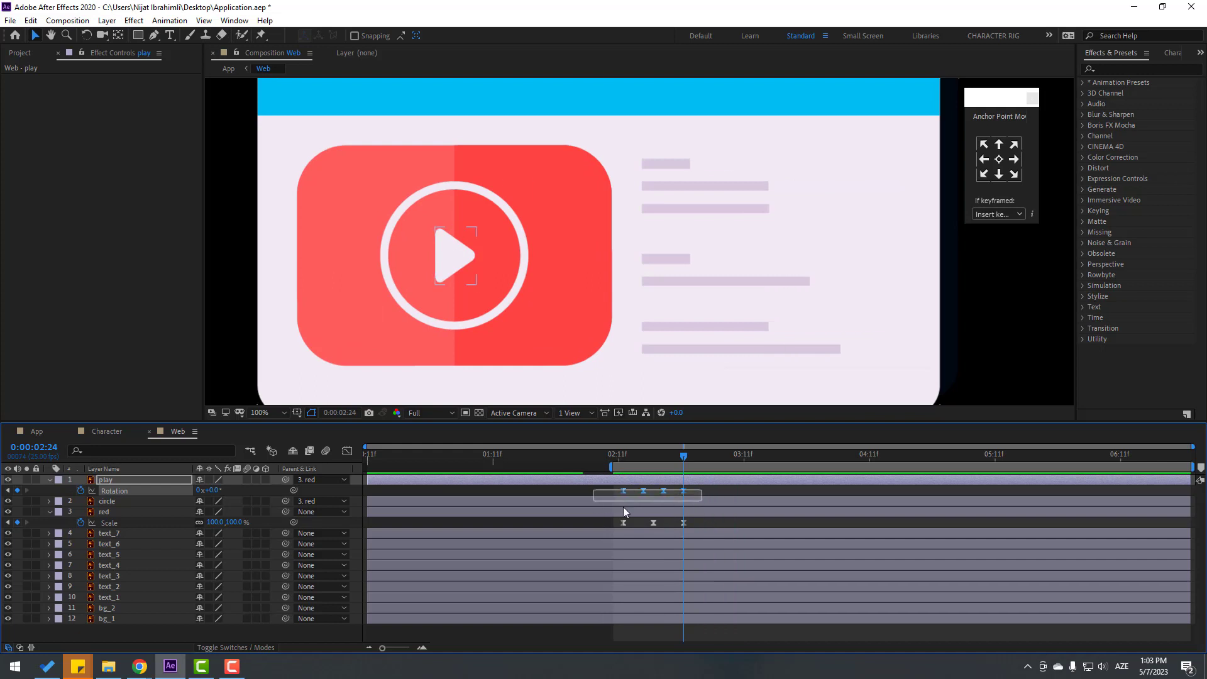
drag(685, 492, 719, 523)
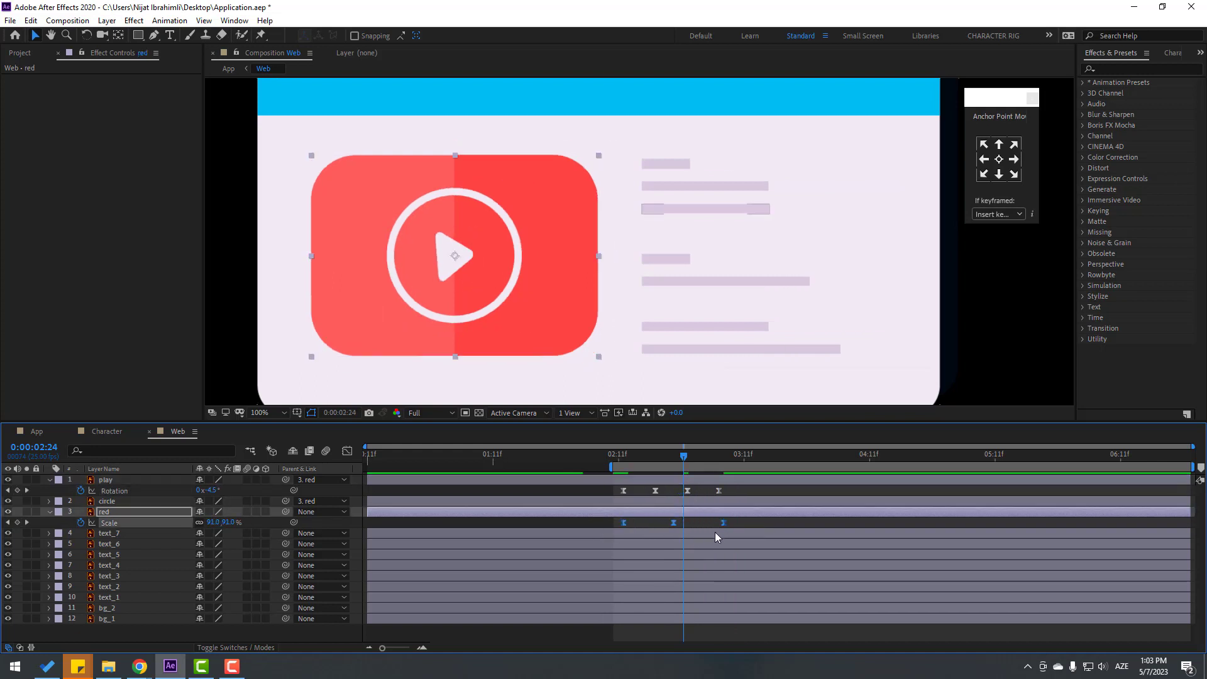
key(space)
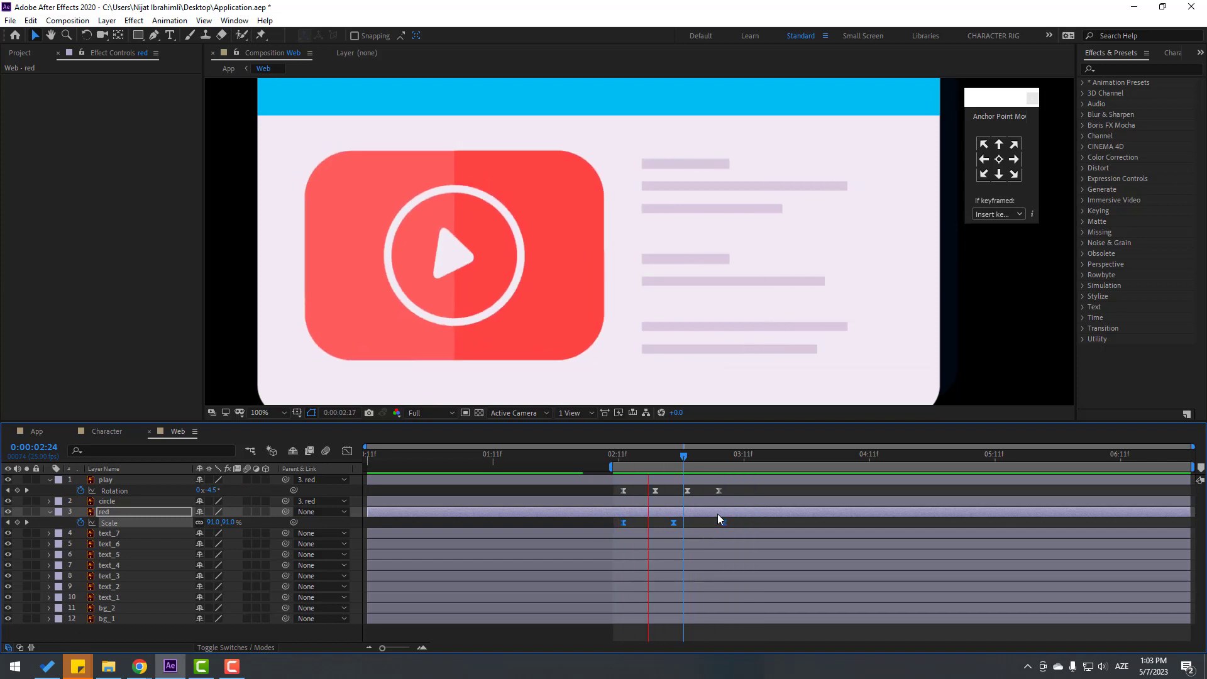
key(space)
click(37, 432)
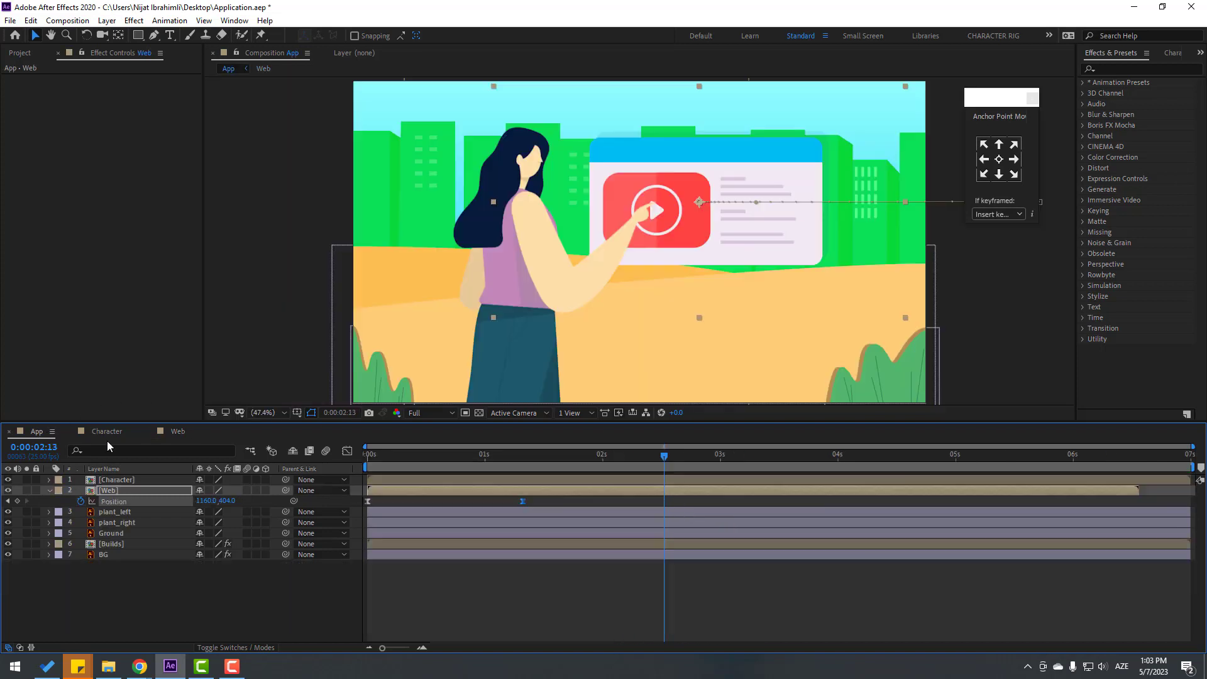
key(space)
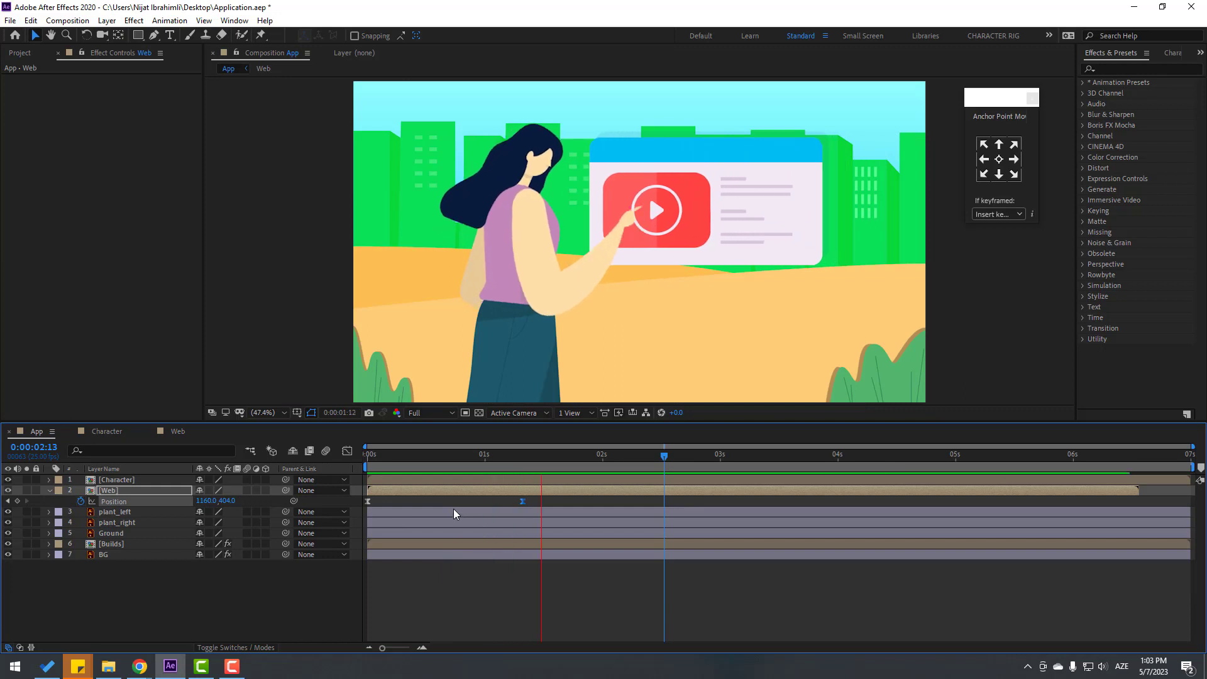